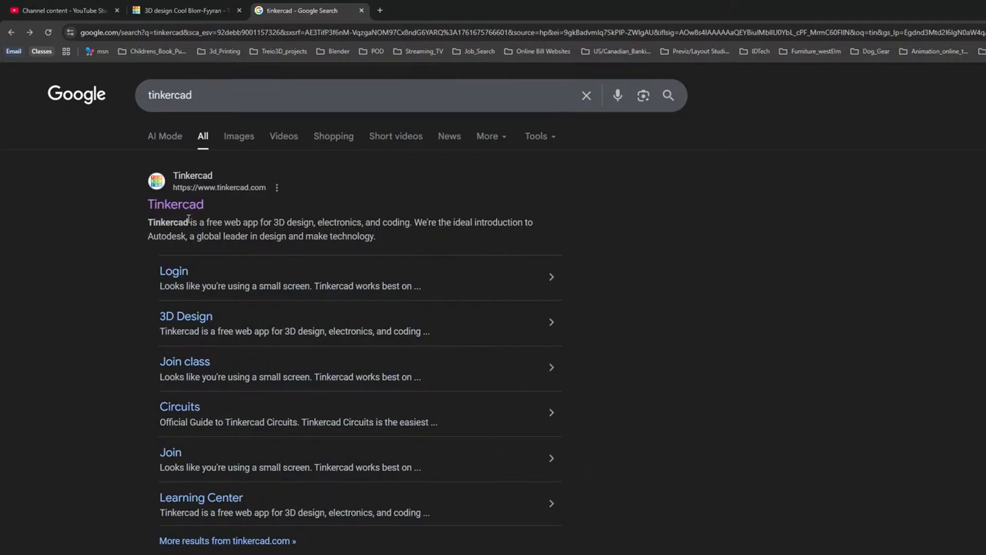
# Switch to the Tinkercad design and place a solid red box near the center of the workplane.
pyautogui.click(179, 12)
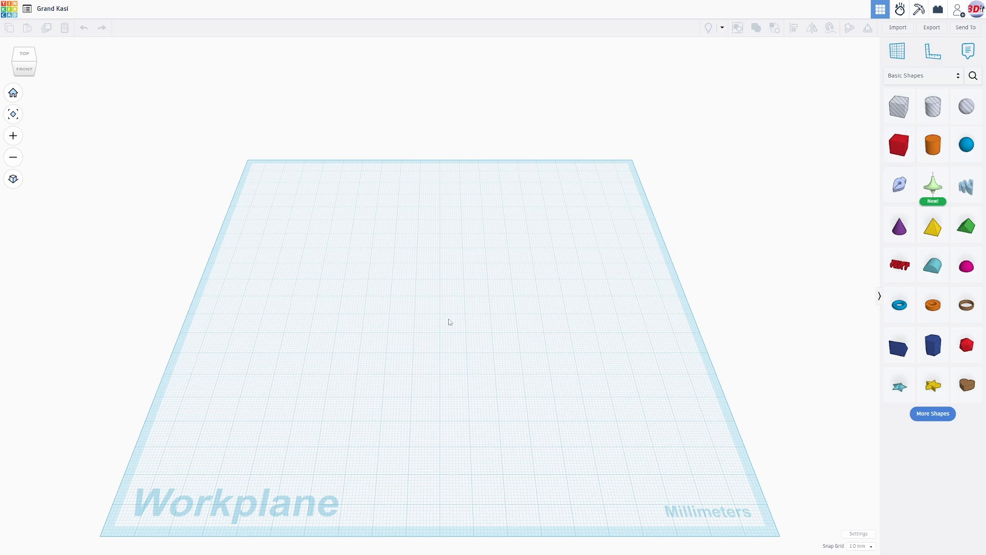
pyautogui.click(899, 145)
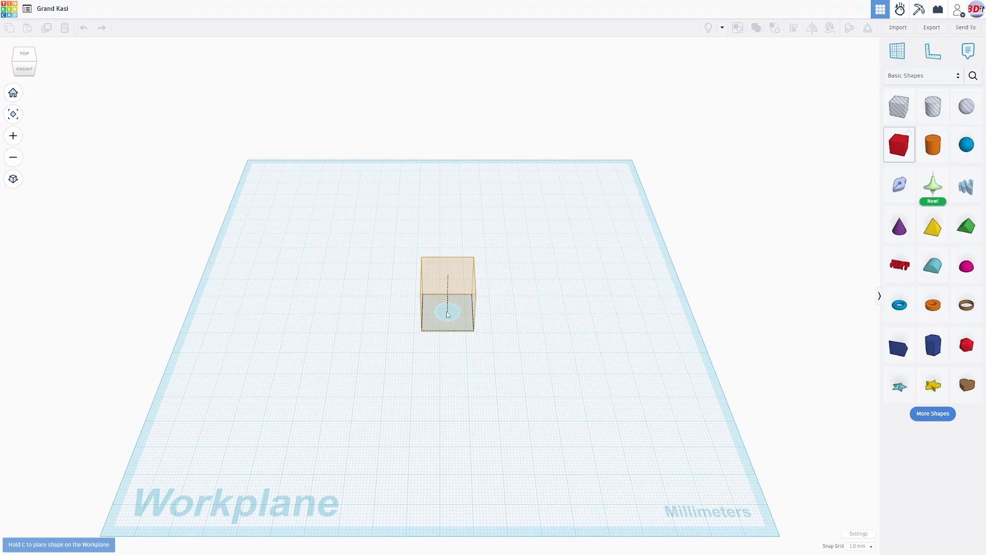
pyautogui.click(401, 328)
# Stretch the red box to 53 mm long and raise its height to 25 mm.
pyautogui.moveTo(471, 368); pyautogui.dragTo(583, 332, button='right')
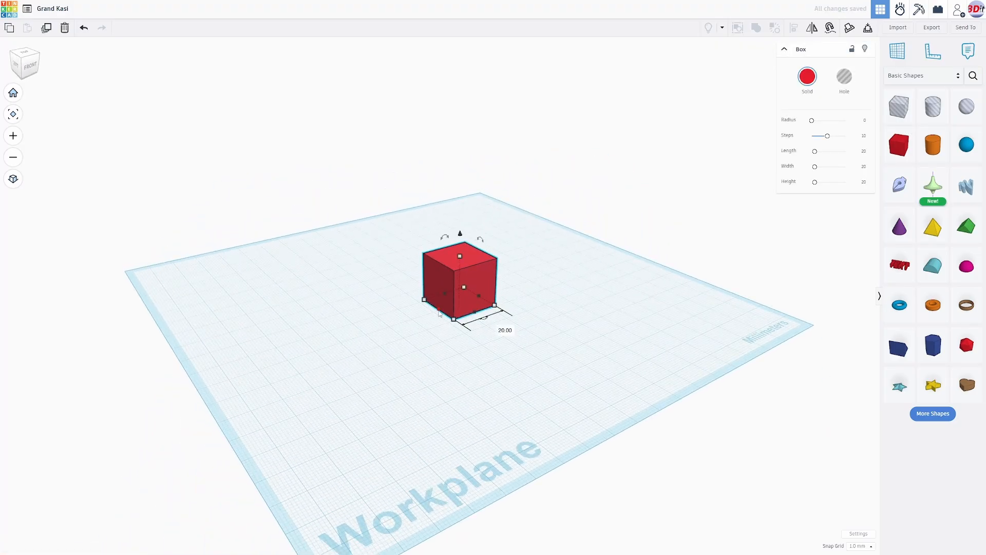
pyautogui.moveTo(437, 311); pyautogui.dragTo(354, 331)
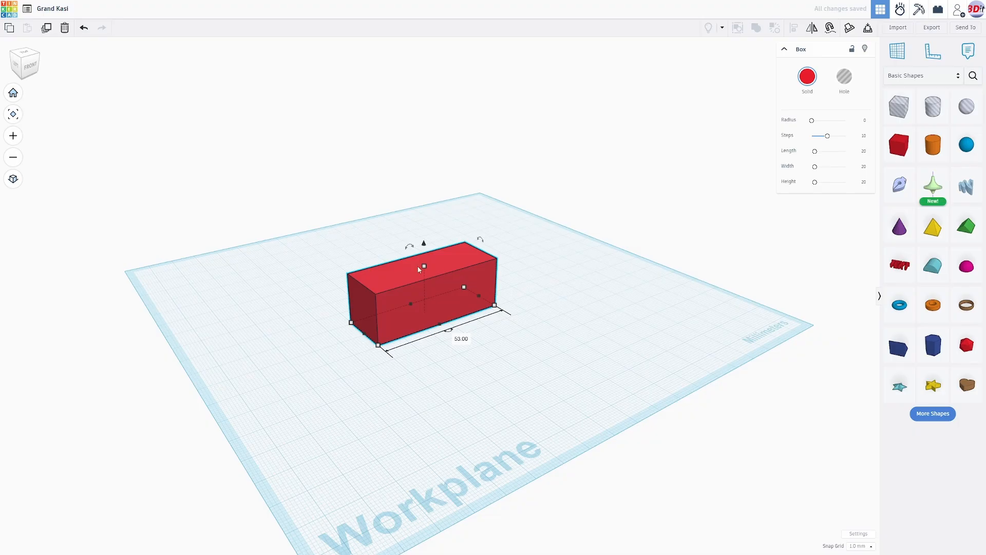
pyautogui.moveTo(425, 266)
pyautogui.mouseDown()
pyautogui.moveTo(432, 310)
pyautogui.moveTo(434, 251)
pyautogui.mouseUp()
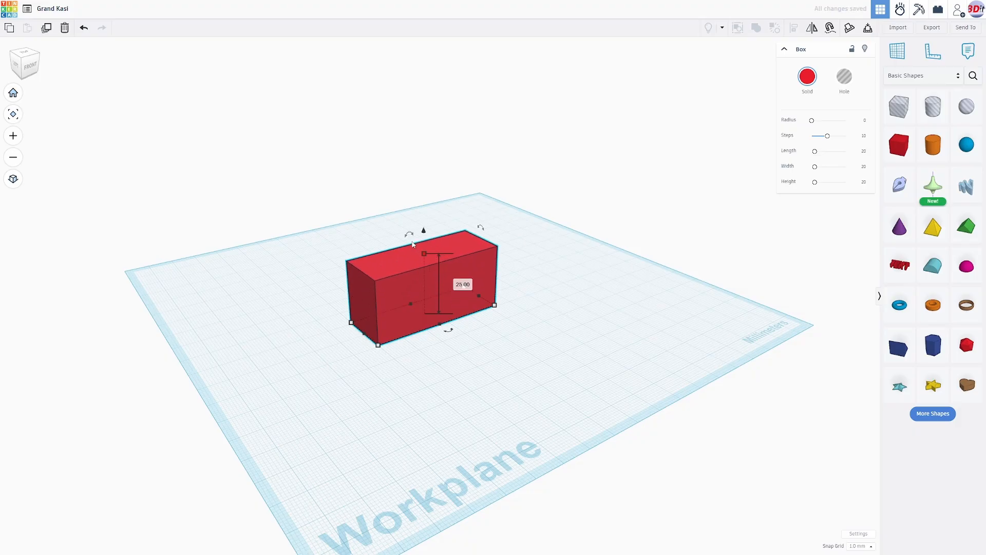
# Lift the red box above the workplane and lower it back to 0 mm elevation.
pyautogui.moveTo(425, 231); pyautogui.dragTo(423, 160)
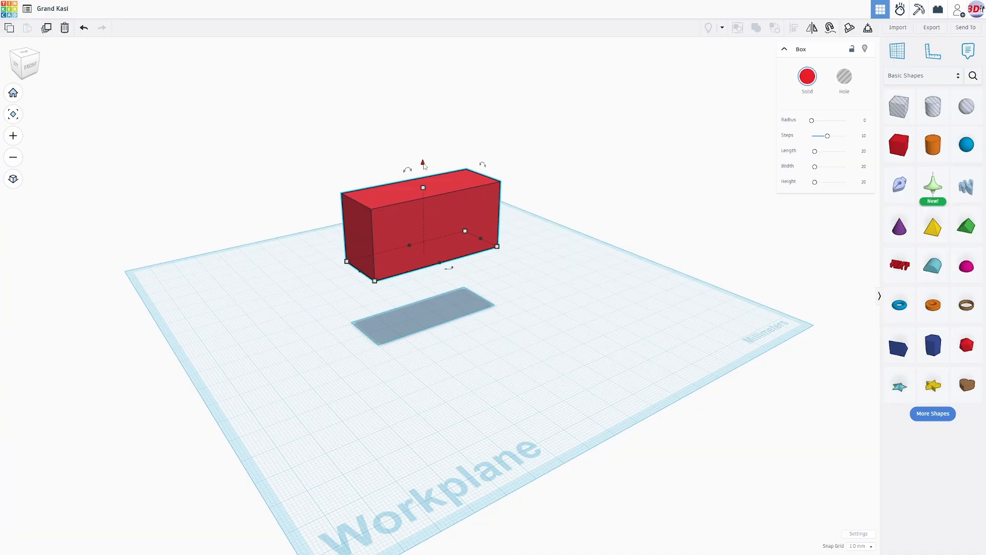
pyautogui.moveTo(424, 166); pyautogui.dragTo(432, 236)
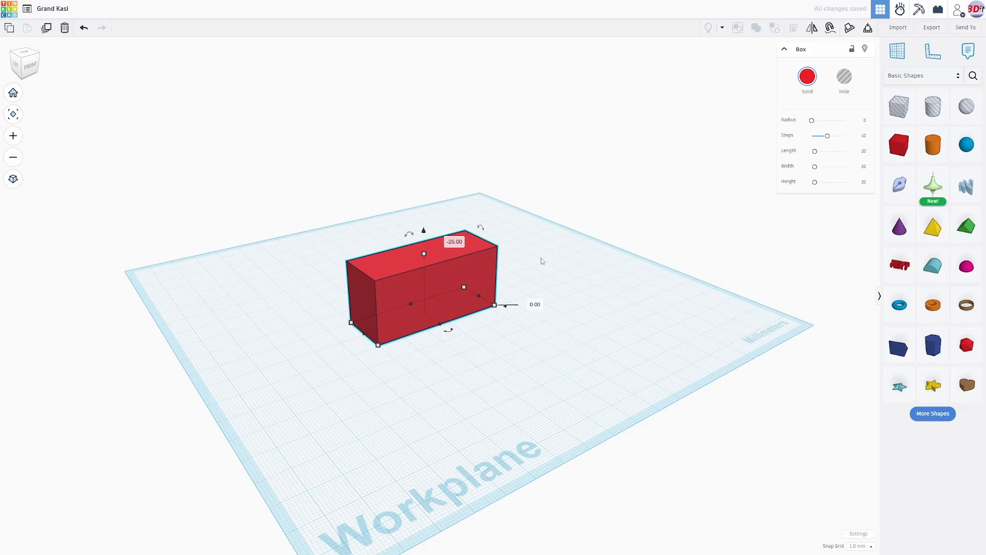
# Add a hole box and position it 15 mm above the workplane, overlapping one upper corner of the red box.
pyautogui.moveTo(606, 246)
pyautogui.mouseDown(button='middle')
pyautogui.moveTo(609, 257)
pyautogui.moveTo(606, 241)
pyautogui.moveTo(595, 249)
pyautogui.mouseUp(button='middle')
pyautogui.moveTo(595, 251); pyautogui.dragTo(618, 261, button='right')
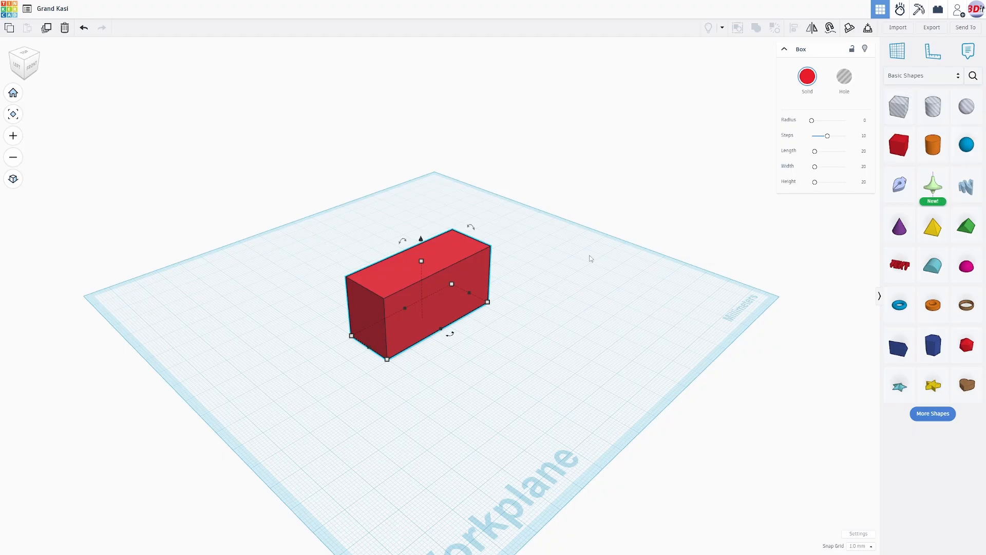
pyautogui.moveTo(899, 106); pyautogui.dragTo(555, 281)
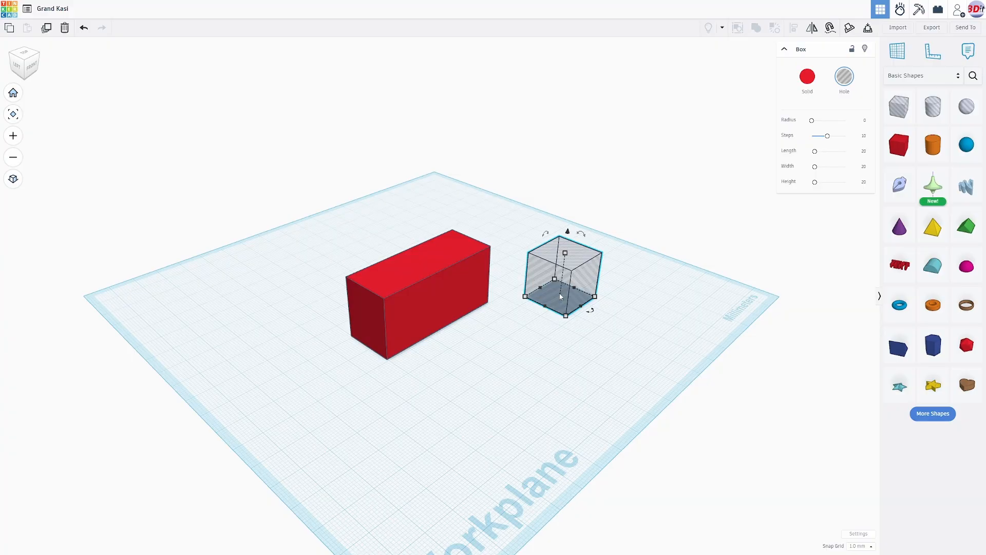
pyautogui.moveTo(563, 283); pyautogui.dragTo(453, 232)
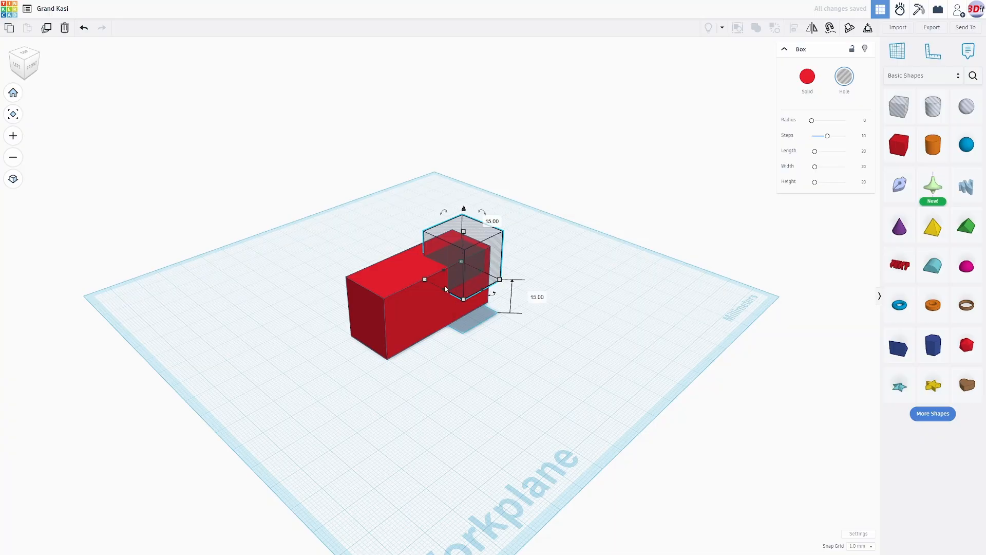
# Select the red box and the hole box and combine them as a union to cut a corner notch.
pyautogui.click(413, 293)
pyautogui.keyDown('shift'); pyautogui.click(503, 240); pyautogui.keyUp('shift')
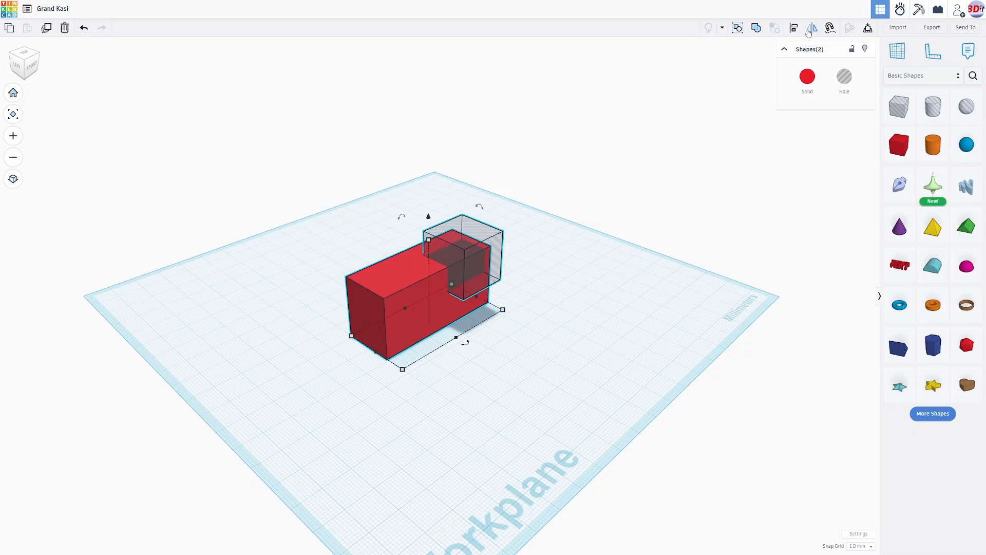
pyautogui.click(756, 29)
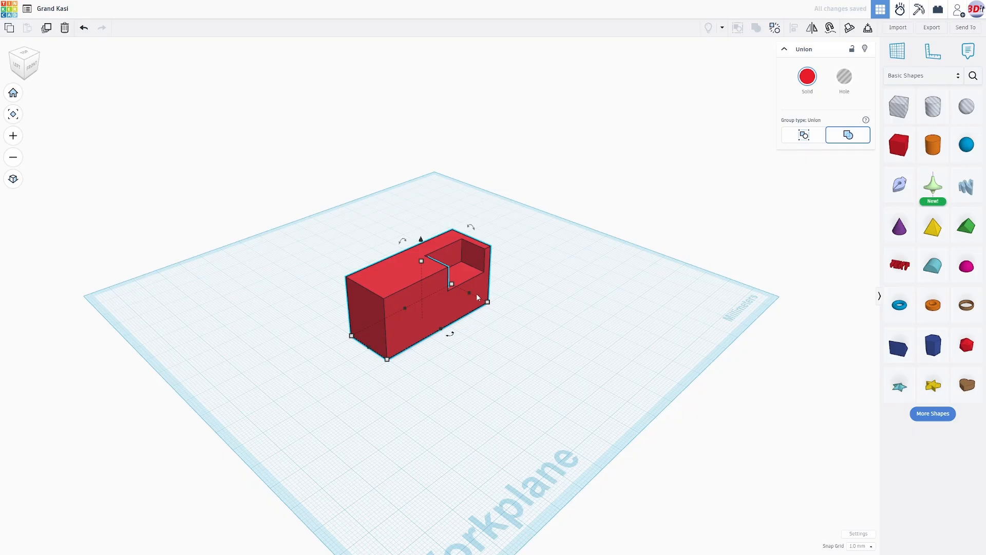
pyautogui.scroll(3, 475, 308)
pyautogui.scroll(-3, 475, 307)
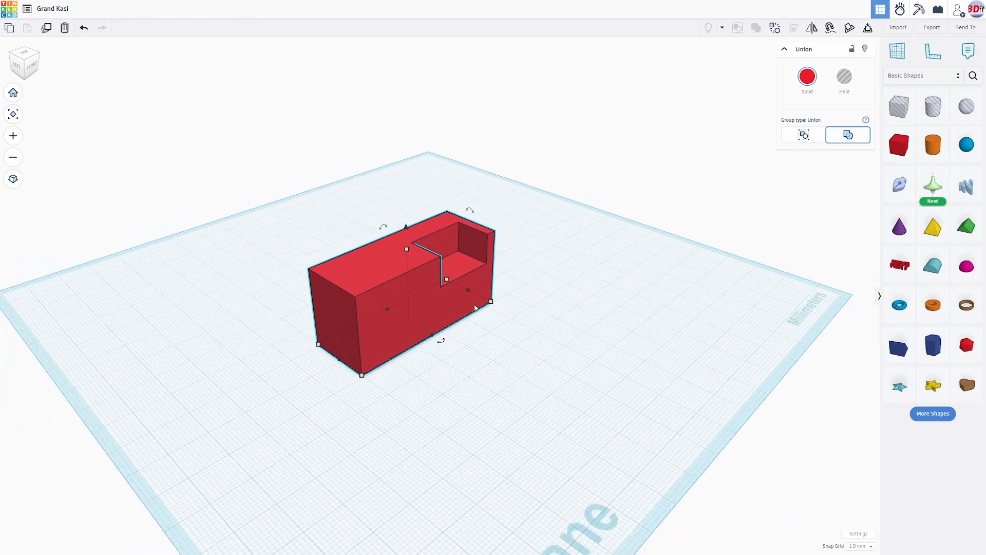
pyautogui.moveTo(506, 294); pyautogui.dragTo(529, 258, button='right')
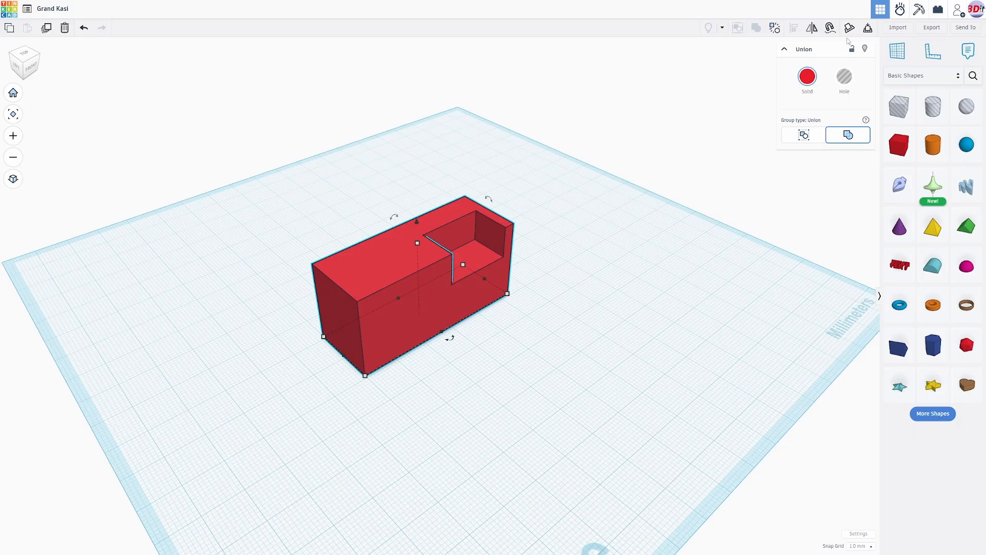
# Ungroup the union and shift both shapes slightly across the workplane.
pyautogui.click(774, 28)
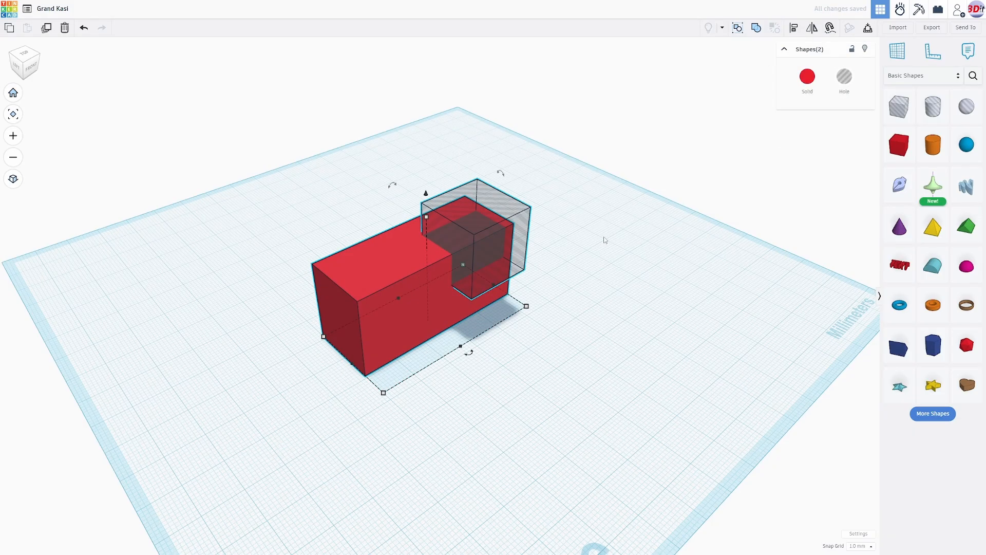
pyautogui.moveTo(603, 237)
pyautogui.mouseDown(button='right')
pyautogui.moveTo(623, 238)
pyautogui.moveTo(605, 245)
pyautogui.moveTo(636, 234)
pyautogui.moveTo(586, 211)
pyautogui.moveTo(548, 233)
pyautogui.moveTo(611, 235)
pyautogui.mouseUp(button='right')
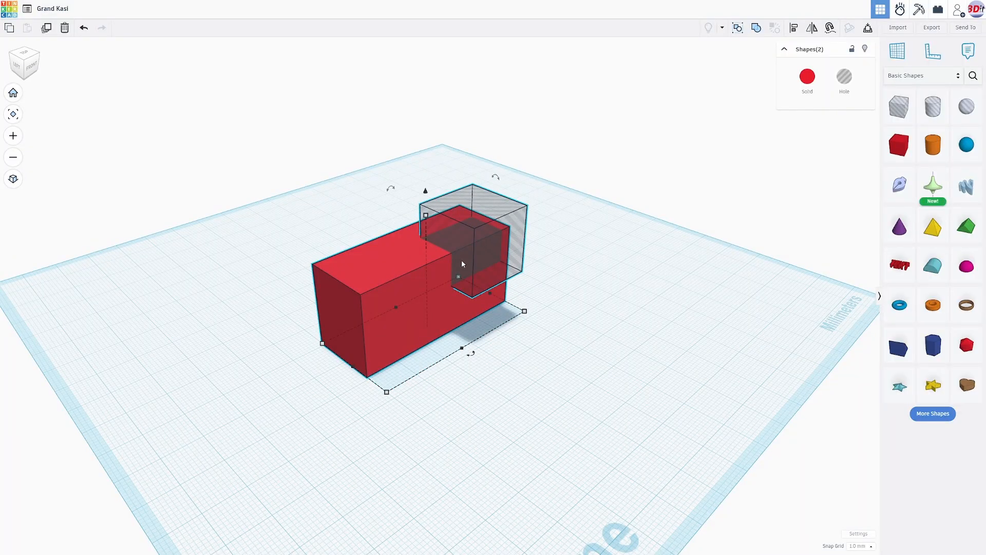
pyautogui.moveTo(462, 262)
pyautogui.mouseDown()
pyautogui.moveTo(439, 263)
pyautogui.moveTo(469, 256)
pyautogui.mouseUp()
pyautogui.click(561, 247)
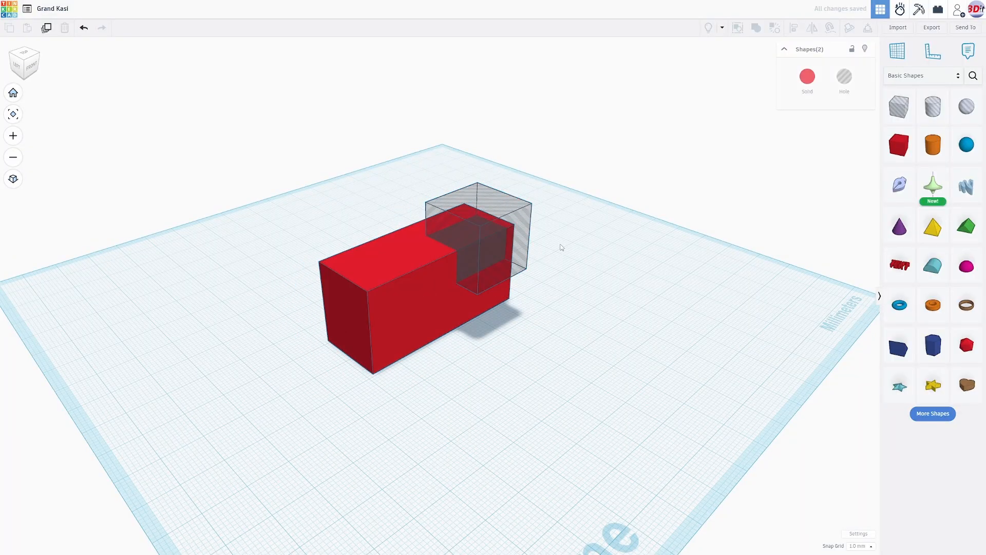
# Move the hole box 15 mm toward the red box's middle and stretch it crosswise so it extends beyond both sides.
pyautogui.click(505, 216)
pyautogui.moveTo(505, 216); pyautogui.dragTo(472, 231)
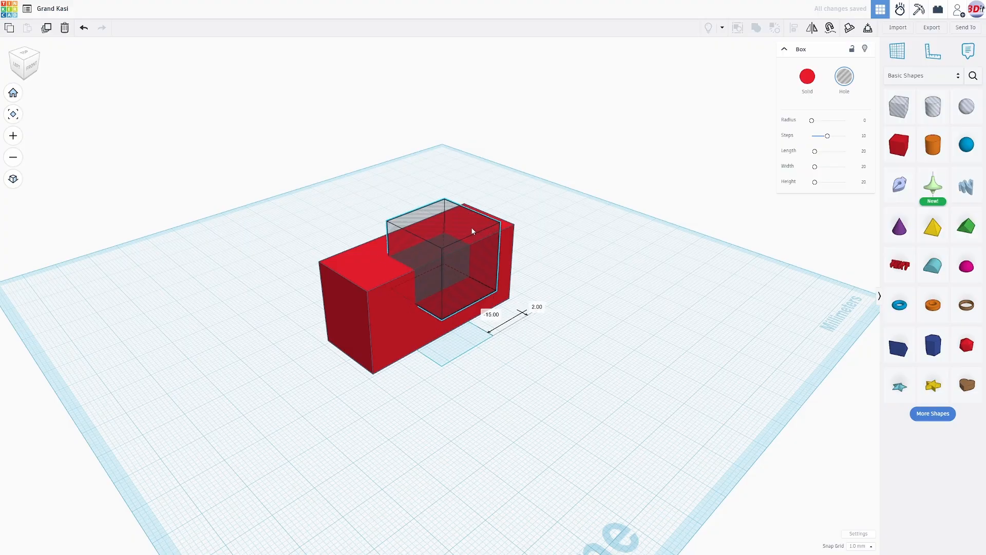
pyautogui.moveTo(470, 304); pyautogui.dragTo(559, 355)
pyautogui.moveTo(504, 307); pyautogui.dragTo(446, 274)
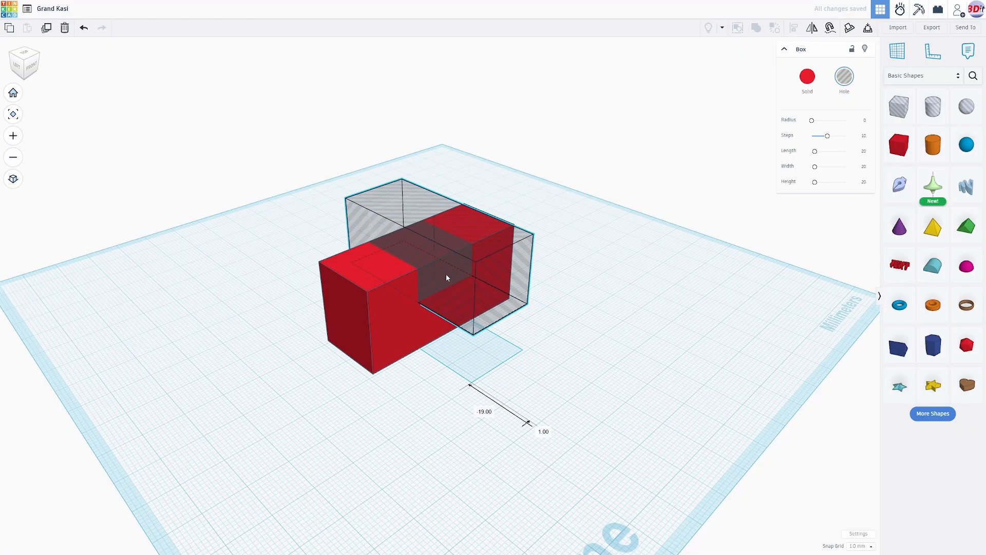
# Make the hole box taller and lower it to 6 mm above the workplane.
pyautogui.moveTo(432, 196); pyautogui.dragTo(432, 217)
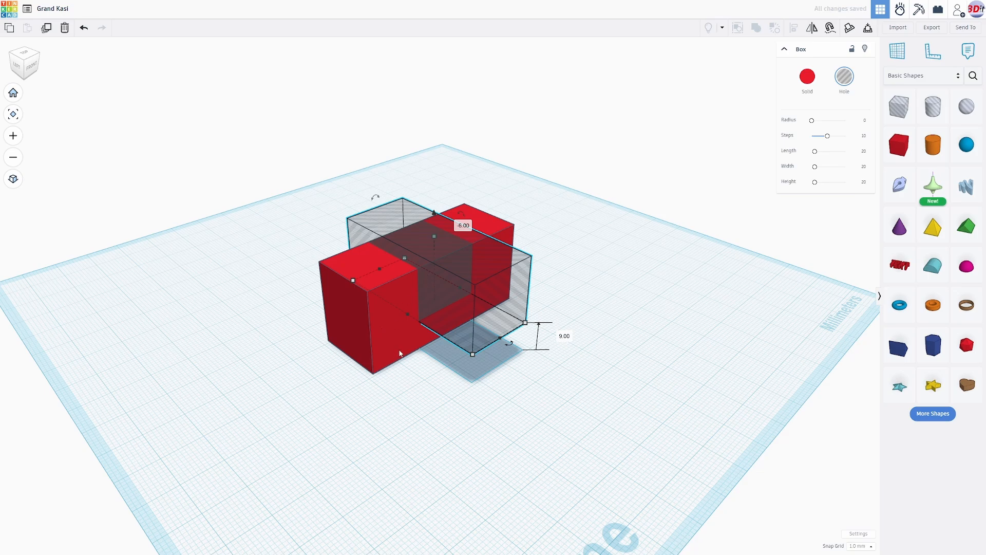
pyautogui.moveTo(400, 354); pyautogui.dragTo(524, 282, button='right')
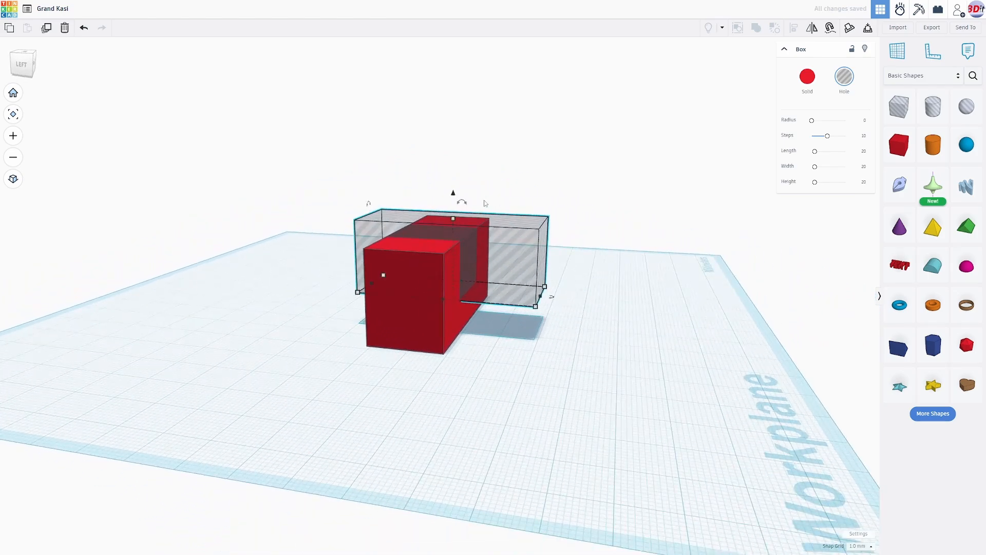
pyautogui.moveTo(453, 218); pyautogui.dragTo(454, 192)
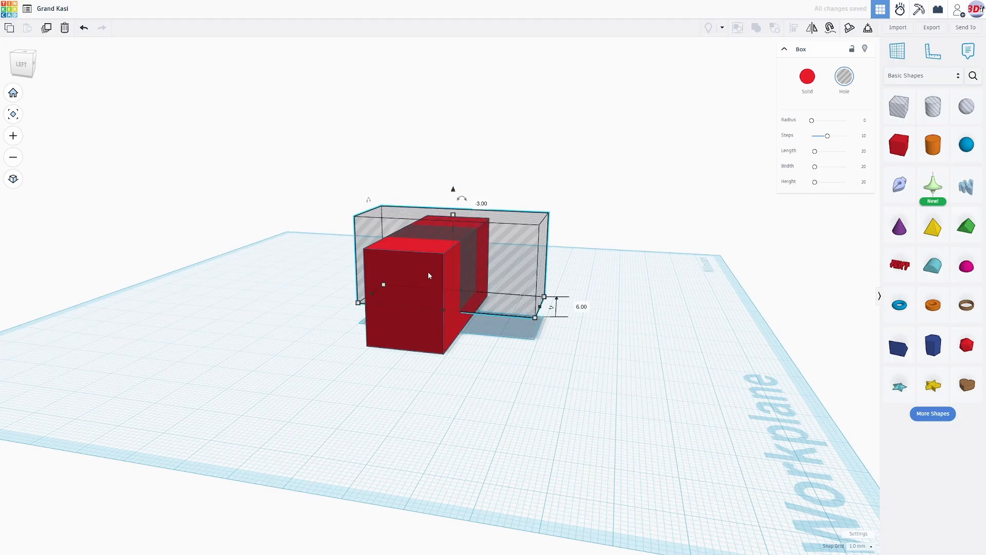
# Select the red box and the hole box and combine them as a union to cut a channel across the middle.
pyautogui.keyDown('shift'); pyautogui.click(402, 334); pyautogui.keyUp('shift')
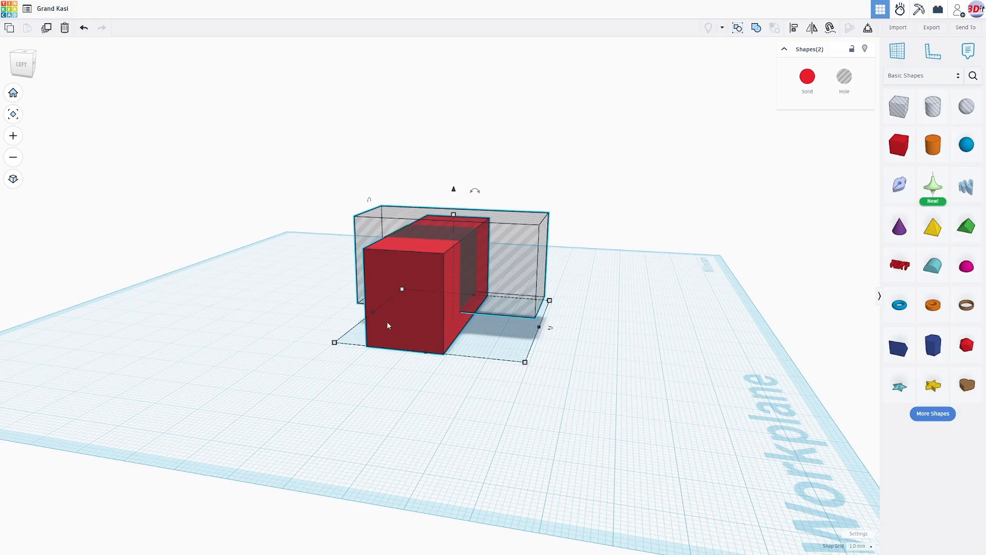
pyautogui.keyDown('shift'); pyautogui.click(381, 276); pyautogui.keyUp('shift')
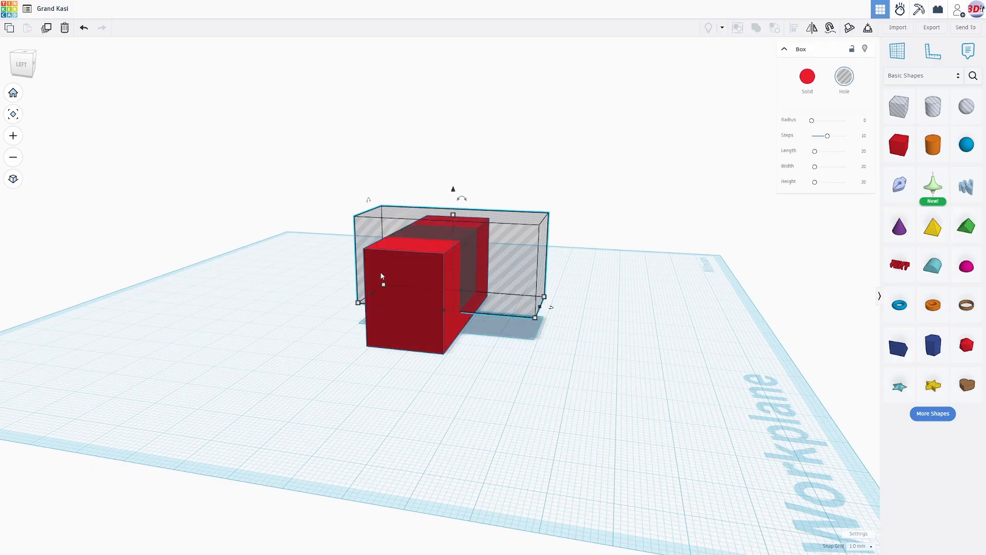
pyautogui.keyDown('shift'); pyautogui.click(381, 276); pyautogui.keyUp('shift')
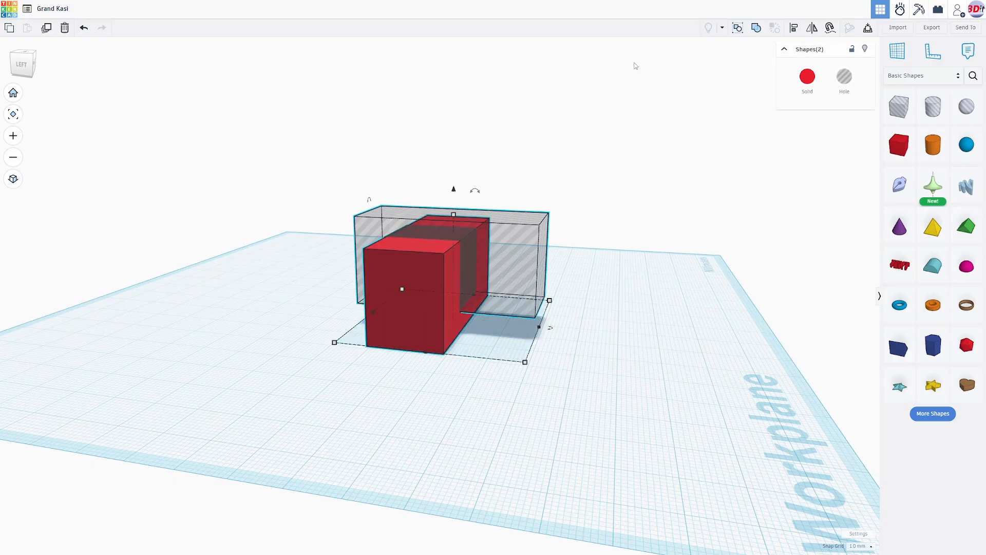
pyautogui.click(756, 29)
pyautogui.moveTo(719, 219); pyautogui.dragTo(629, 267, button='right')
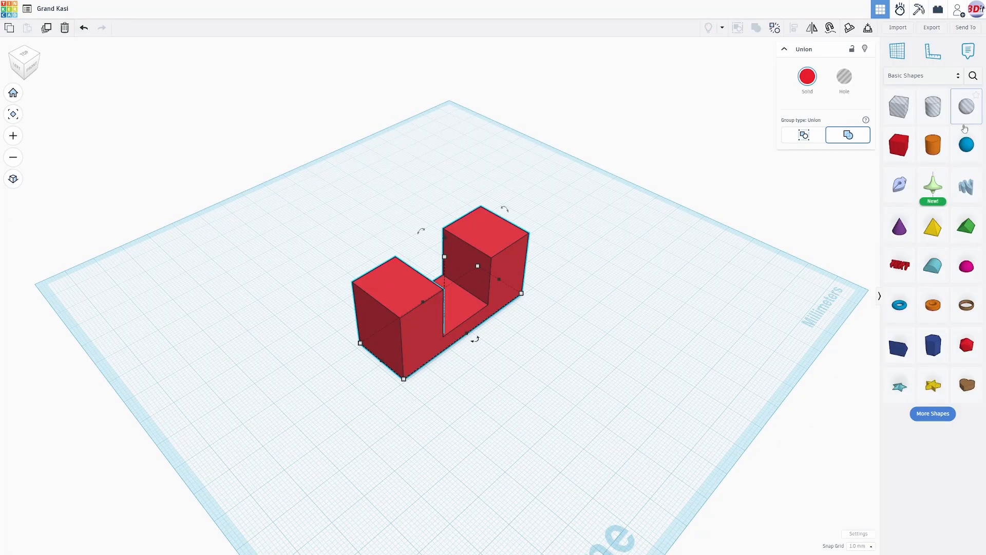
# Place a hole sphere on top of the raised block at the far end of the red shape.
pyautogui.click(968, 147)
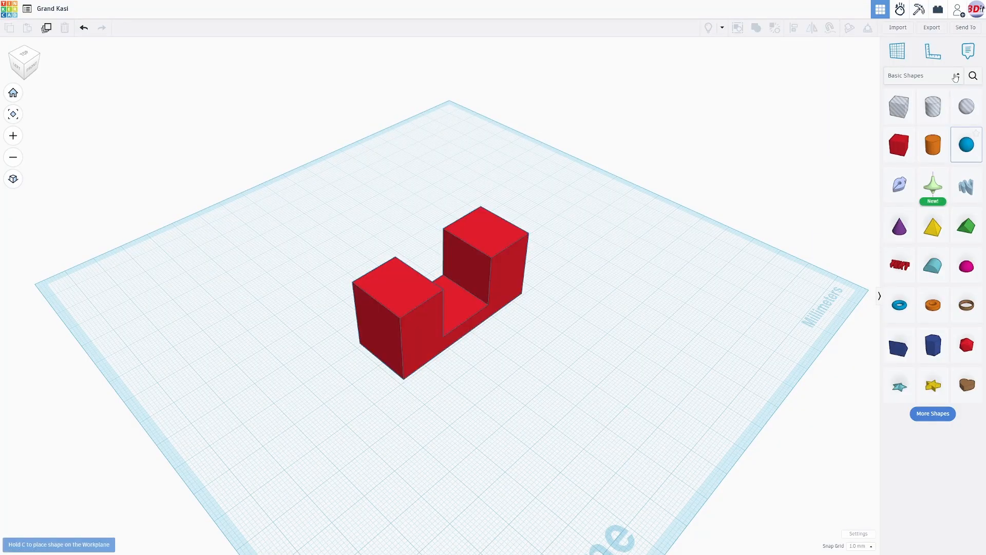
pyautogui.click(967, 110)
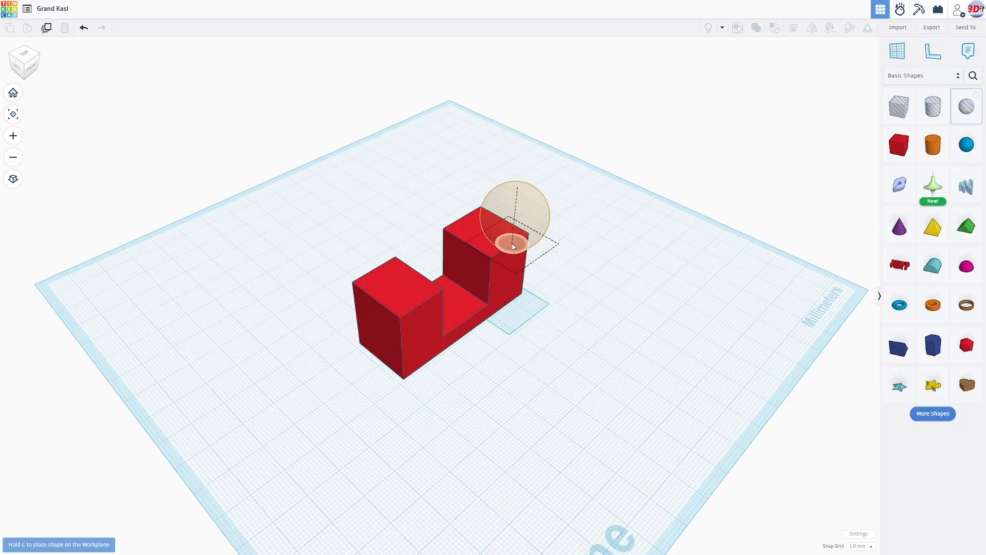
pyautogui.click(511, 240)
# Lower the hole sphere to 13 mm below the block's top and shift it about 6.5 mm outward past the block's end.
pyautogui.moveTo(519, 168); pyautogui.dragTo(522, 190)
pyautogui.moveTo(585, 259); pyautogui.dragTo(492, 223, button='right')
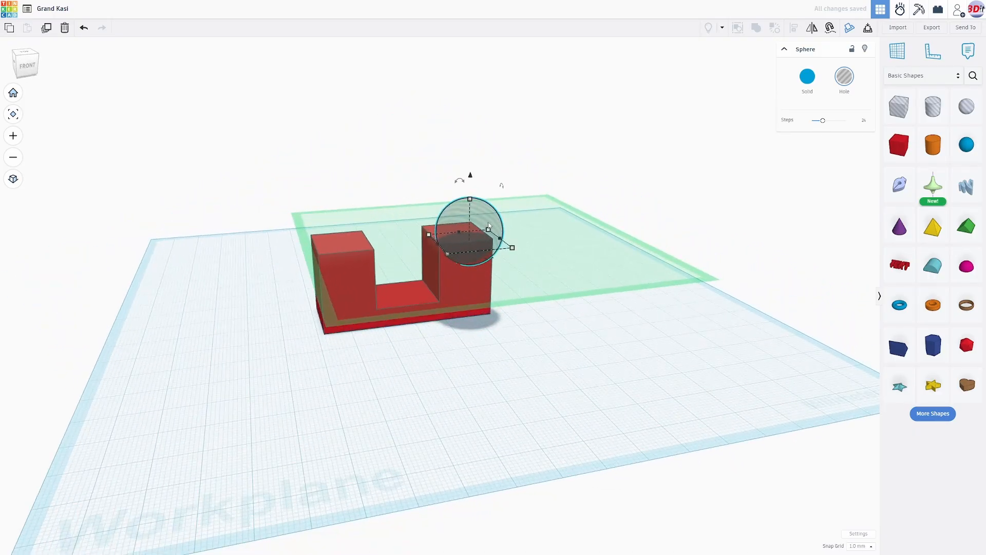
pyautogui.moveTo(470, 176); pyautogui.dragTo(470, 197)
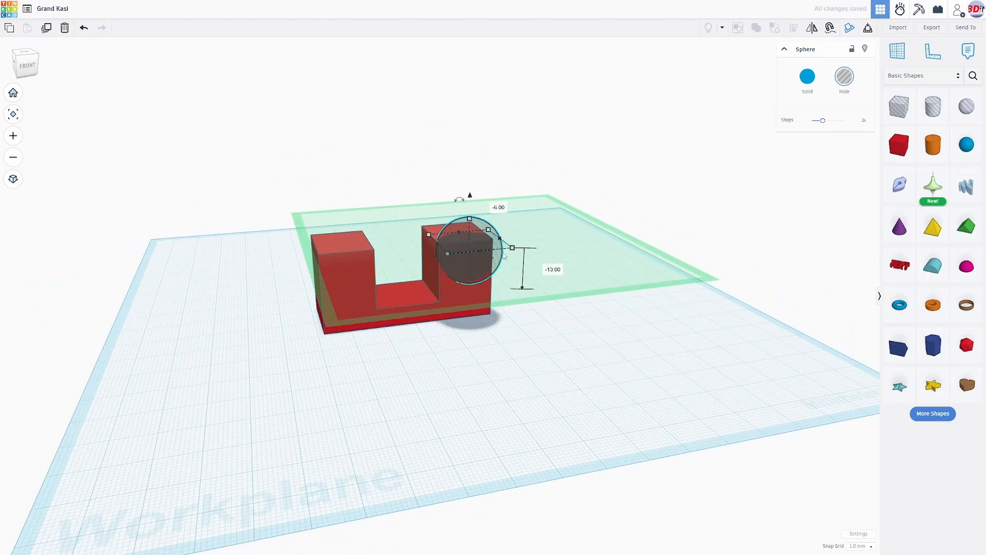
pyautogui.moveTo(483, 260); pyautogui.dragTo(520, 253)
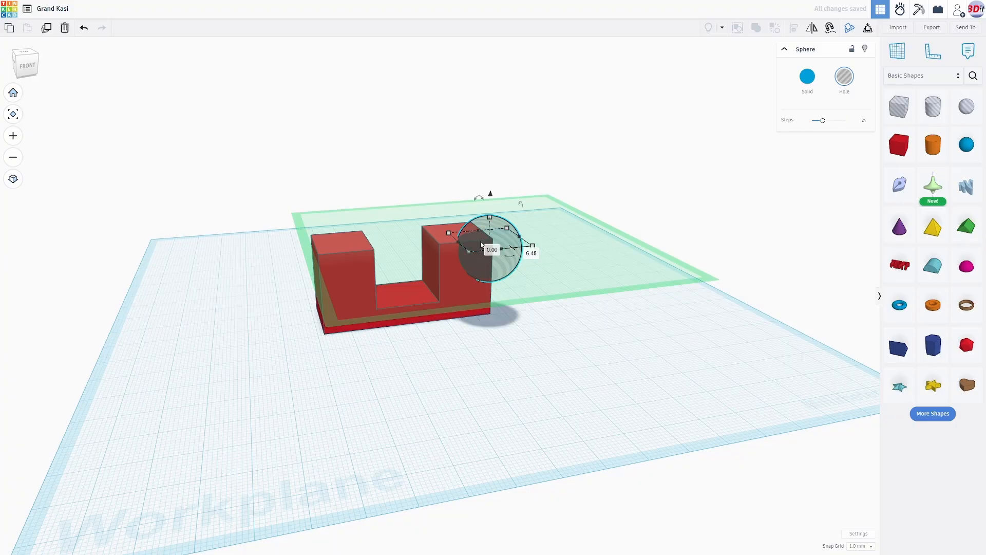
# Select the red shape and the hole sphere and combine them as a union to carve a rounded cut into the end block.
pyautogui.keyDown('shift'); pyautogui.click(380, 329); pyautogui.keyUp('shift')
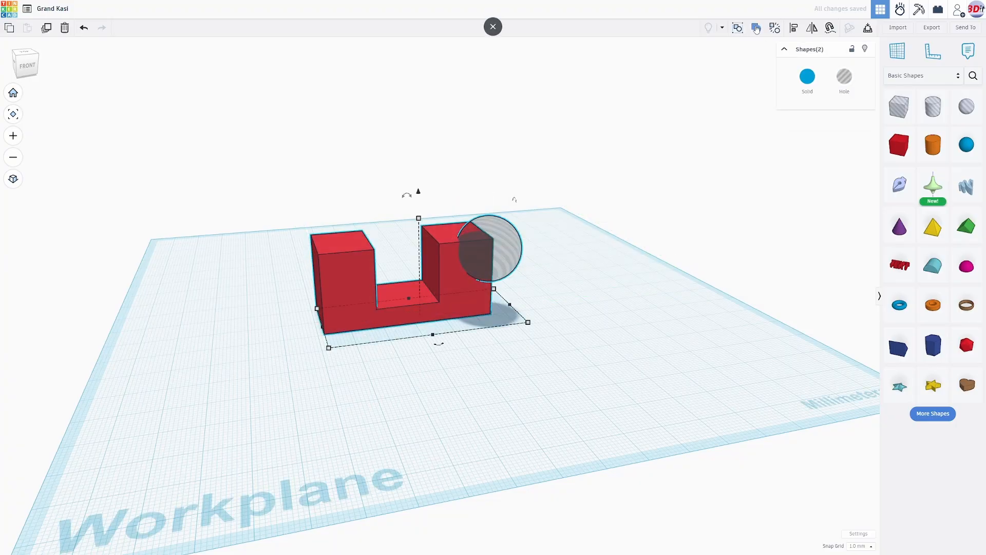
pyautogui.click(755, 29)
pyautogui.moveTo(645, 220); pyautogui.dragTo(750, 232, button='right')
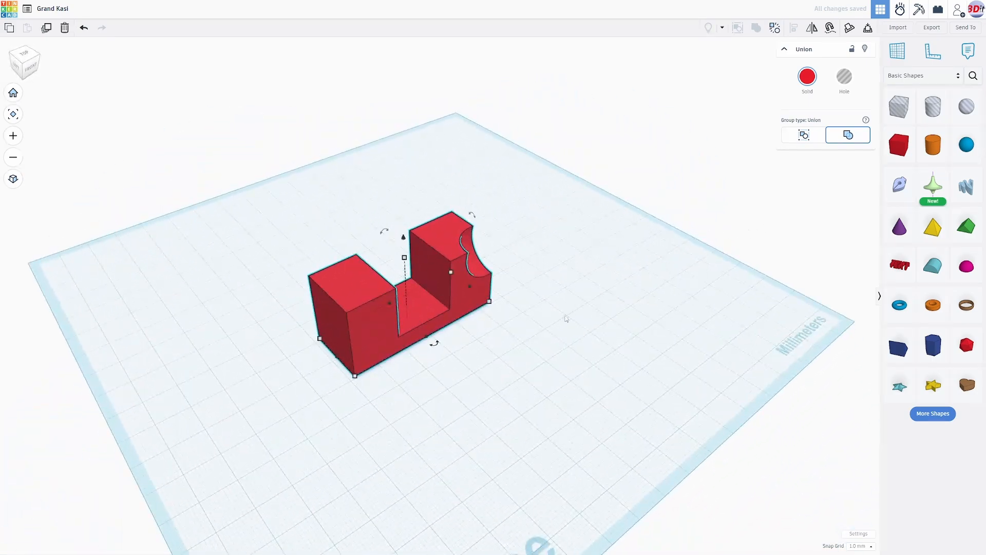
pyautogui.moveTo(563, 285); pyautogui.dragTo(525, 280, button='right')
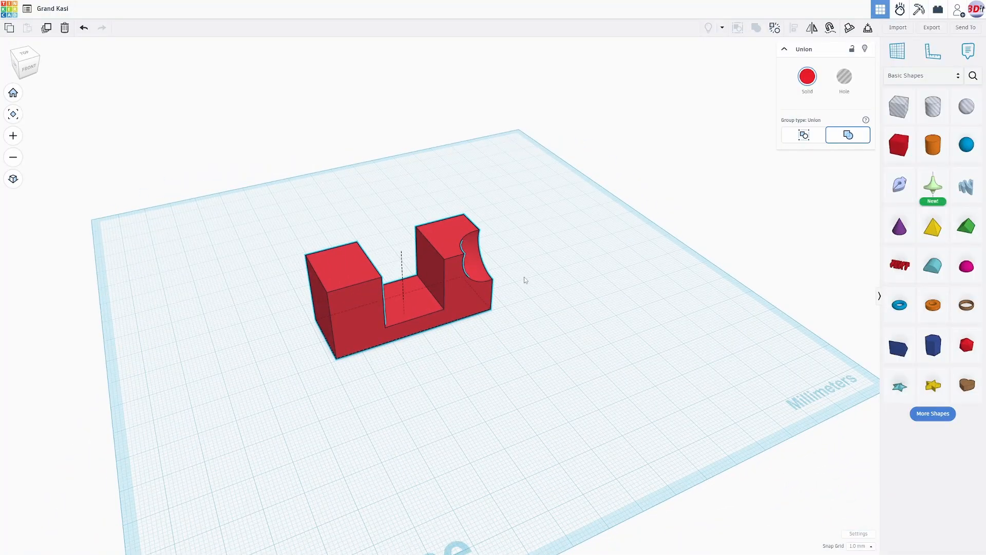
pyautogui.moveTo(525, 280)
pyautogui.mouseDown(button='right')
pyautogui.moveTo(619, 278)
pyautogui.moveTo(527, 280)
pyautogui.mouseUp(button='right')
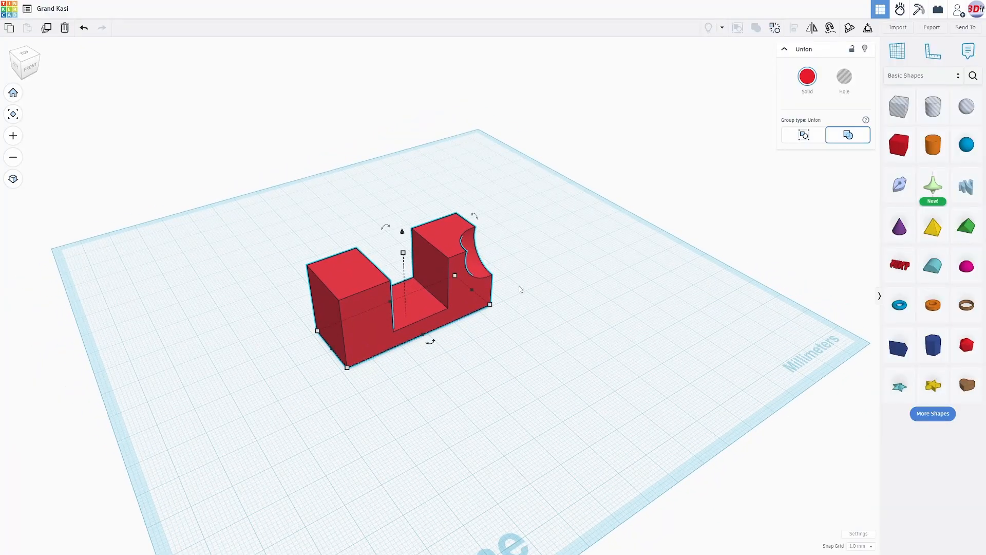
# Place a solid sphere against the near end of the red shape and raise it off the workplane to about mid-height.
pyautogui.click(972, 148)
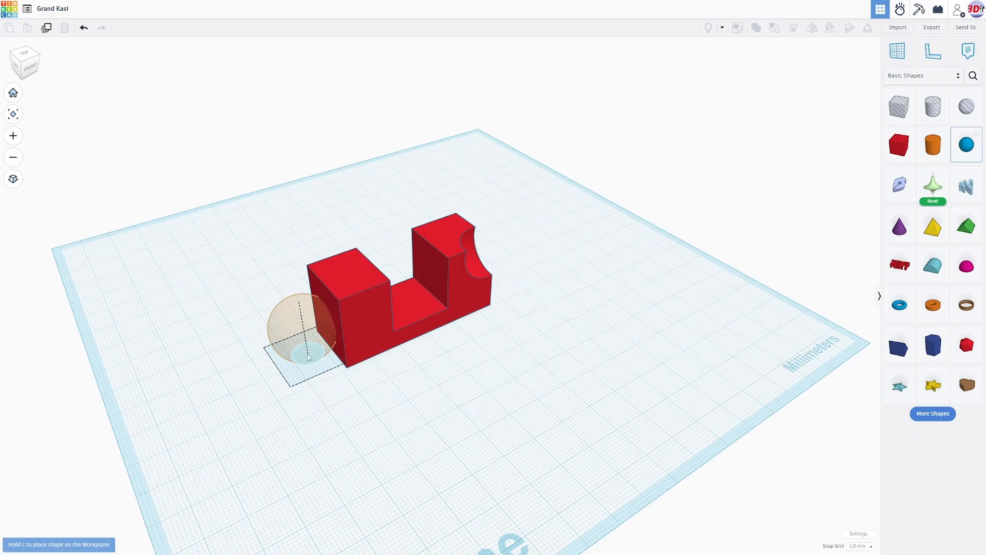
pyautogui.click(320, 351)
pyautogui.moveTo(308, 369); pyautogui.dragTo(462, 329, button='right')
pyautogui.moveTo(472, 294)
pyautogui.mouseDown()
pyautogui.moveTo(477, 276)
pyautogui.moveTo(474, 287)
pyautogui.mouseUp()
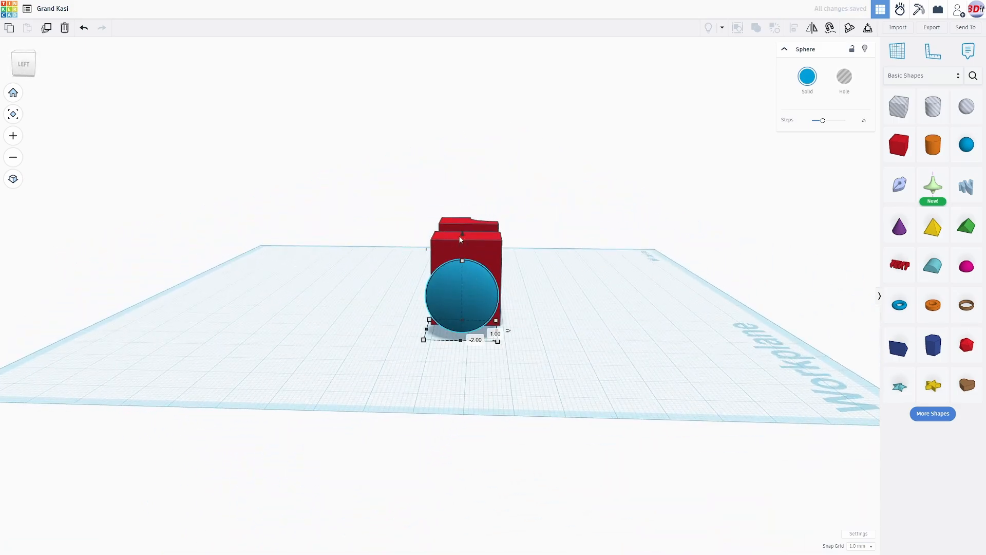
pyautogui.moveTo(460, 239); pyautogui.dragTo(464, 223)
# Add the red shape to the selection and combine it with the sphere as a union.
pyautogui.keyDown('shift'); pyautogui.click(496, 259); pyautogui.keyUp('shift')
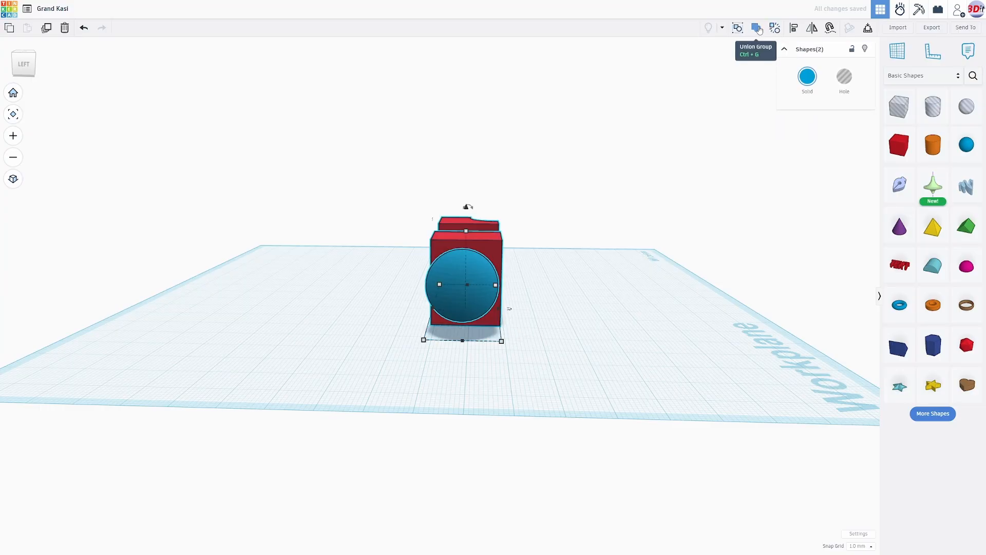
pyautogui.click(757, 28)
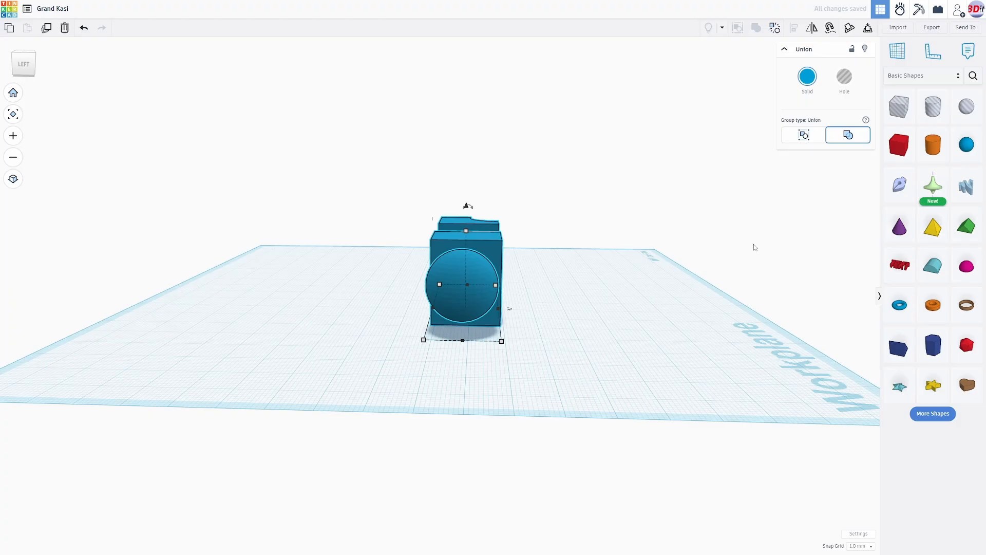
pyautogui.moveTo(755, 248); pyautogui.dragTo(592, 271, button='right')
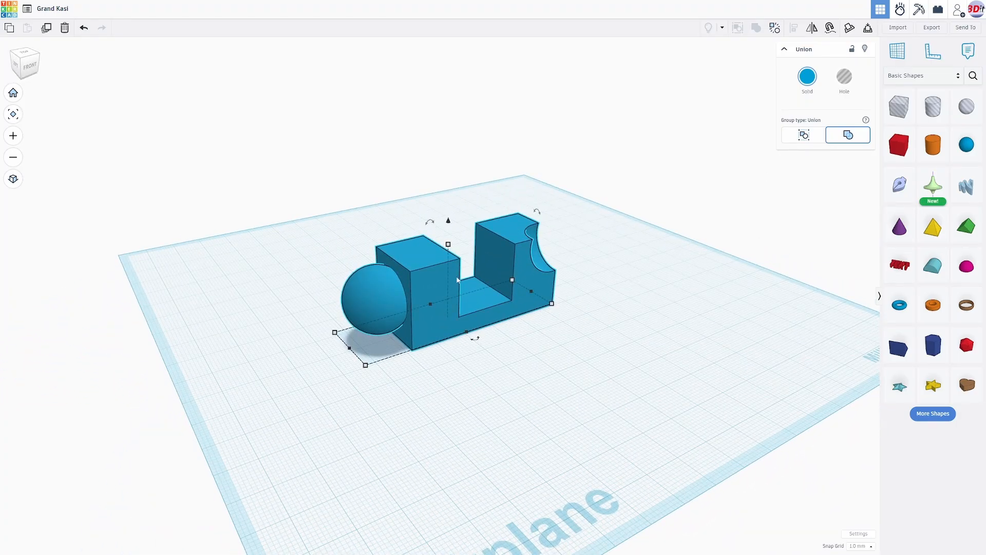
# Raise the combined shape 11 mm above the workplane and undo the move.
pyautogui.moveTo(449, 223); pyautogui.dragTo(456, 188)
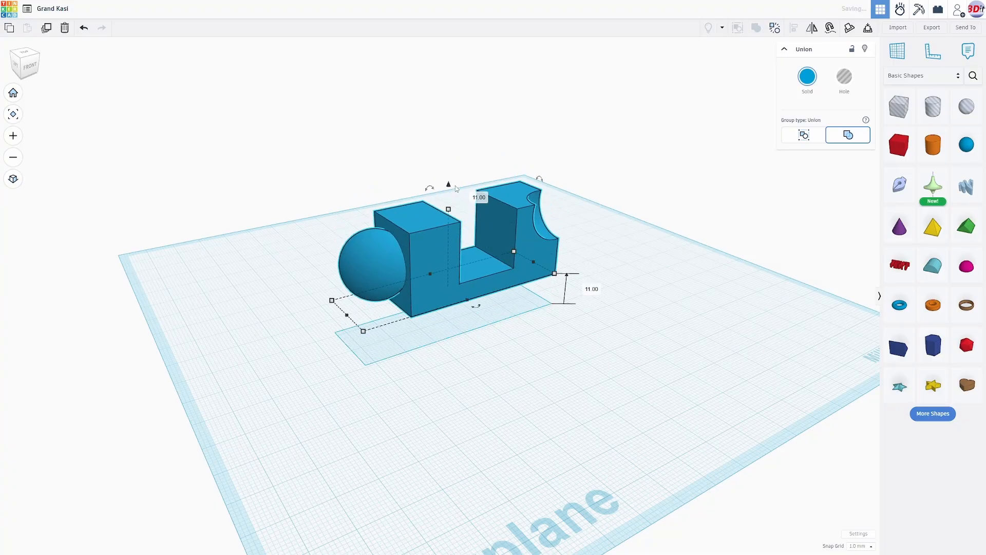
pyautogui.click(353, 258)
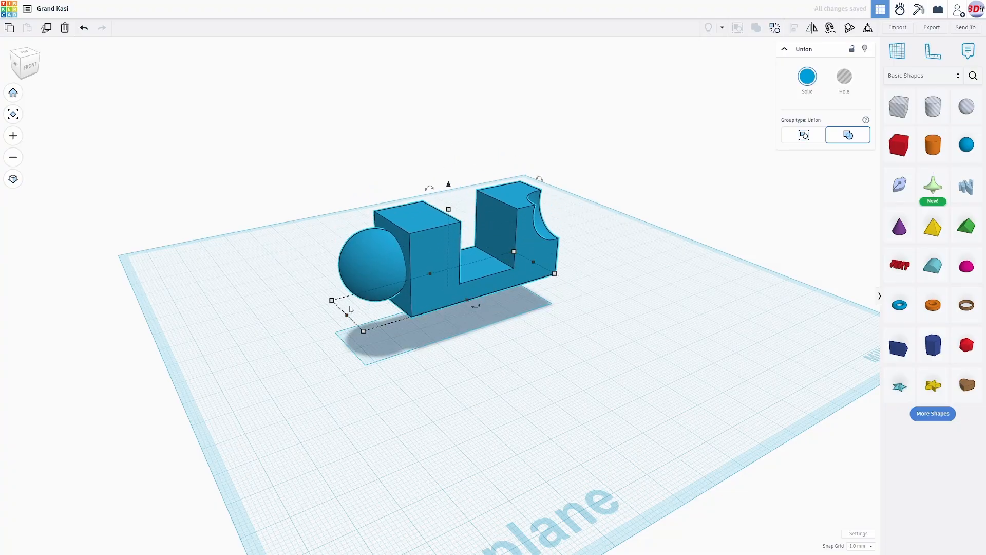
pyautogui.hotkey('ctrl', 'z')
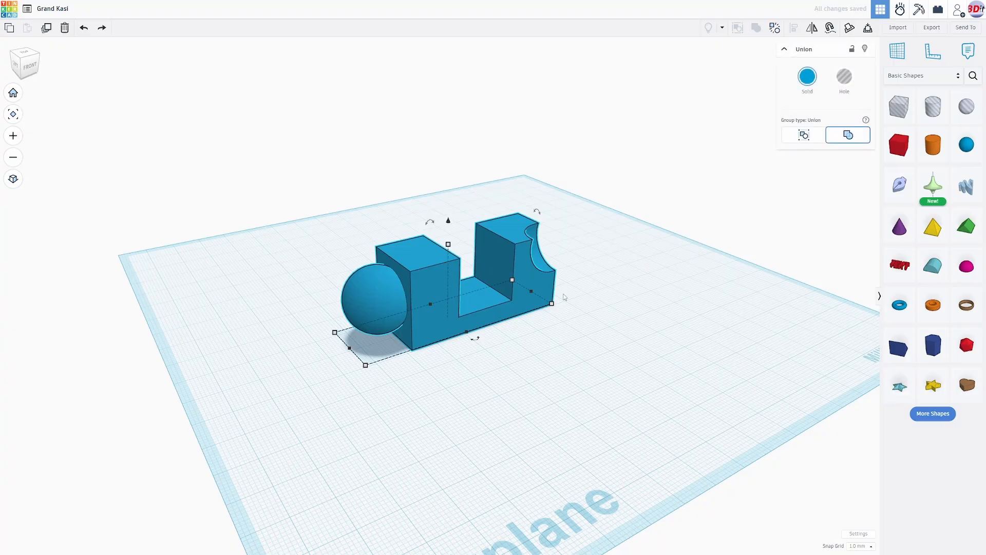
# Delete the combined shape from the workplane.
pyautogui.moveTo(566, 298); pyautogui.dragTo(607, 314, button='right')
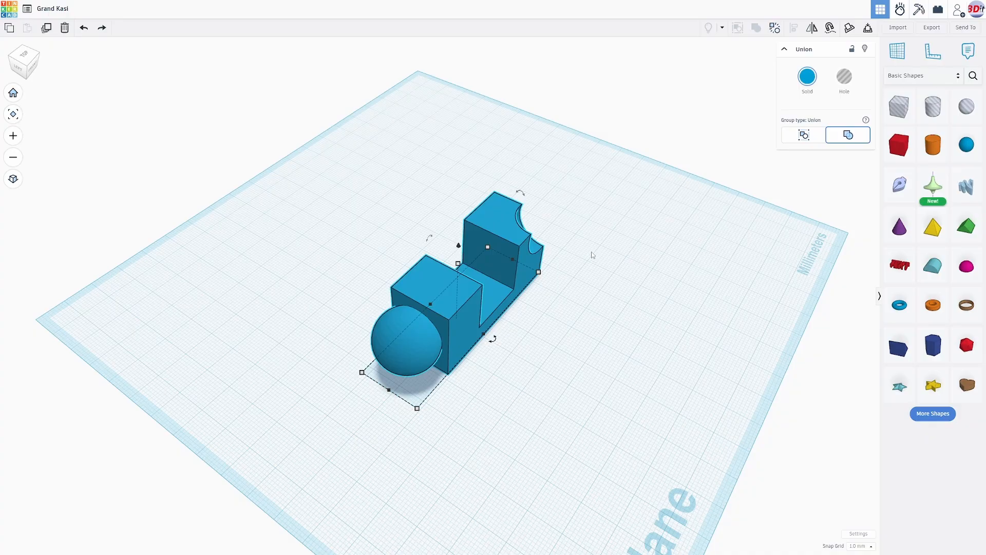
pyautogui.moveTo(578, 288)
pyautogui.mouseDown(button='right')
pyautogui.moveTo(324, 268)
pyautogui.moveTo(583, 279)
pyautogui.moveTo(544, 293)
pyautogui.moveTo(313, 291)
pyautogui.moveTo(683, 291)
pyautogui.moveTo(281, 273)
pyautogui.moveTo(451, 262)
pyautogui.moveTo(619, 275)
pyautogui.moveTo(588, 281)
pyautogui.mouseUp(button='right')
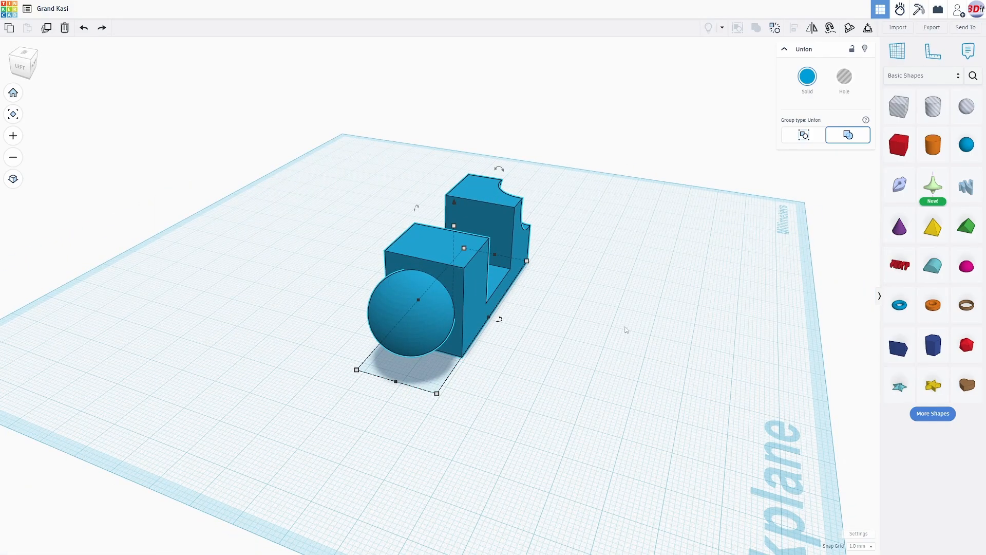
pyautogui.moveTo(634, 329); pyautogui.dragTo(543, 322, button='right')
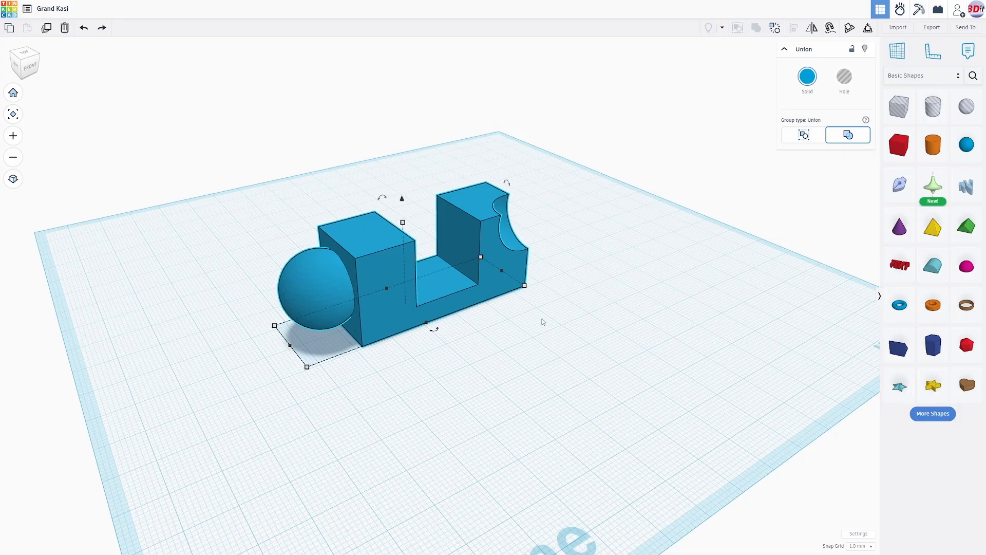
pyautogui.press('Delete')
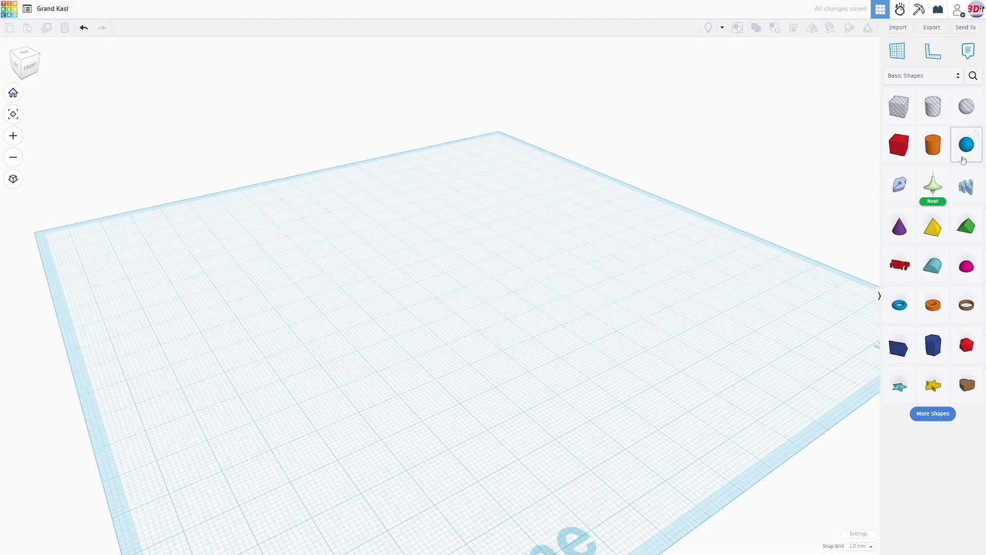
# Place a solid sphere near the middle of the workplane and a solid cylinder next to it.
pyautogui.moveTo(963, 159); pyautogui.dragTo(466, 303)
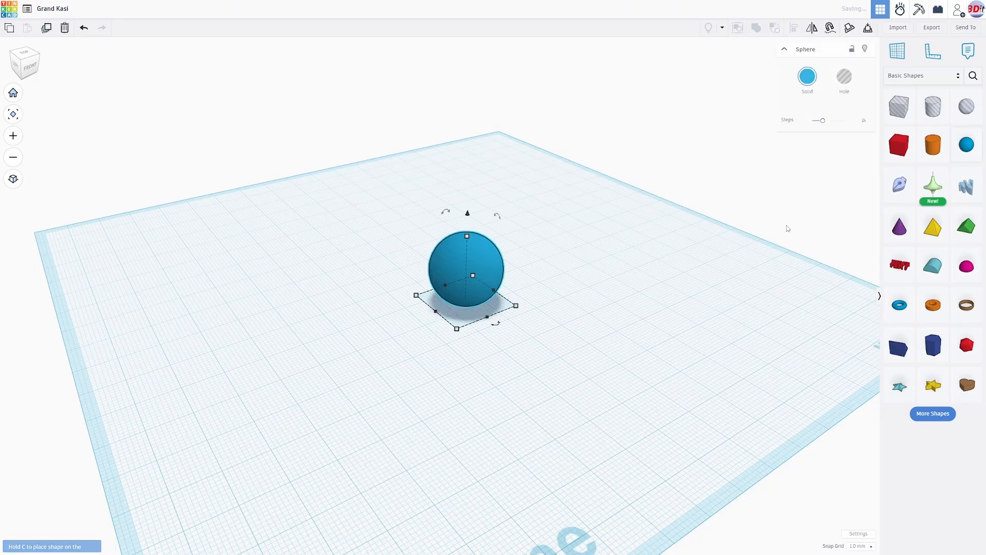
pyautogui.moveTo(933, 147); pyautogui.dragTo(548, 262)
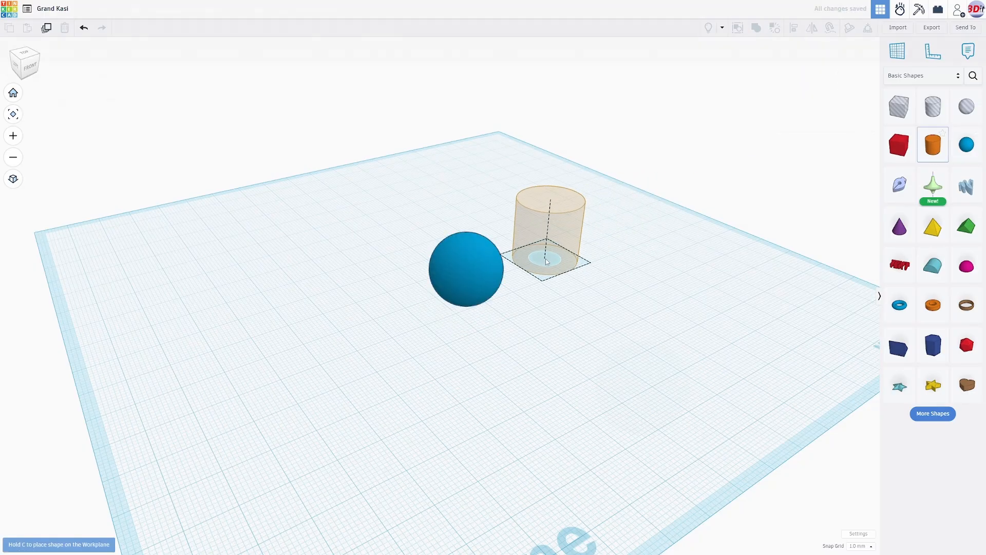
pyautogui.moveTo(678, 452); pyautogui.dragTo(752, 432)
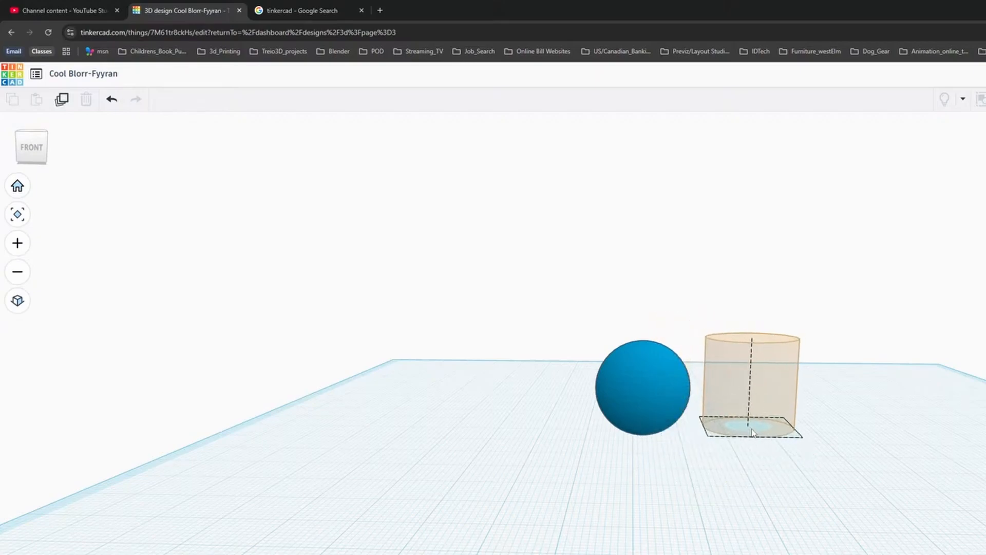
pyautogui.moveTo(941, 335); pyautogui.dragTo(958, 361, button='right')
pyautogui.scroll(1, 917, 404)
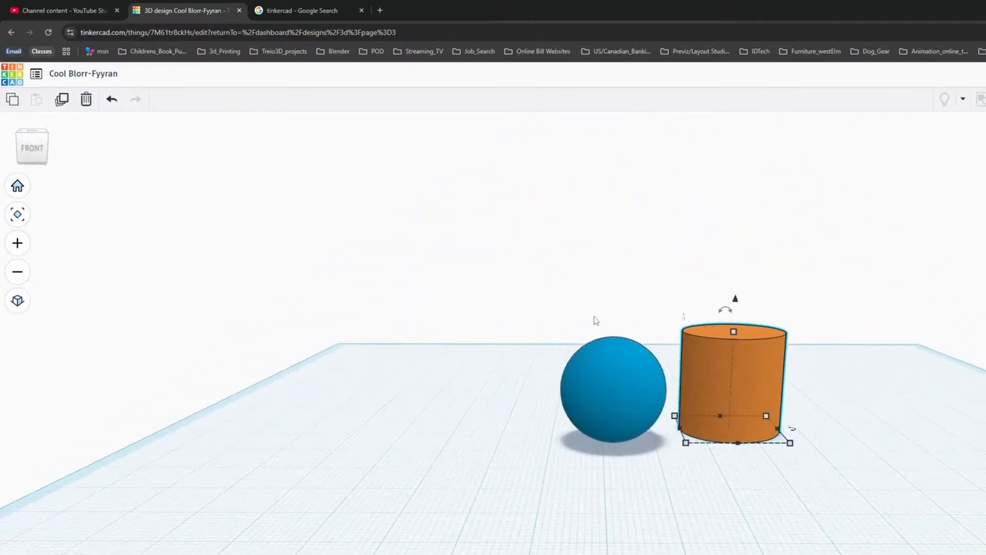
# Rotate the cylinder a quarter turn onto its side so that one flat end faces the sphere.
pyautogui.moveTo(596, 321); pyautogui.dragTo(590, 280, button='right')
pyautogui.moveTo(736, 312)
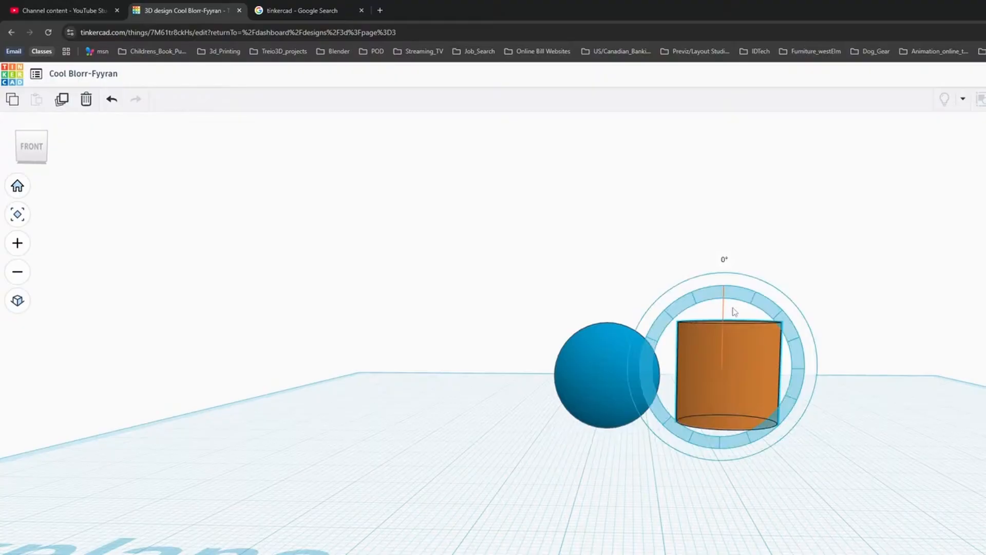
pyautogui.moveTo(734, 312); pyautogui.dragTo(793, 374)
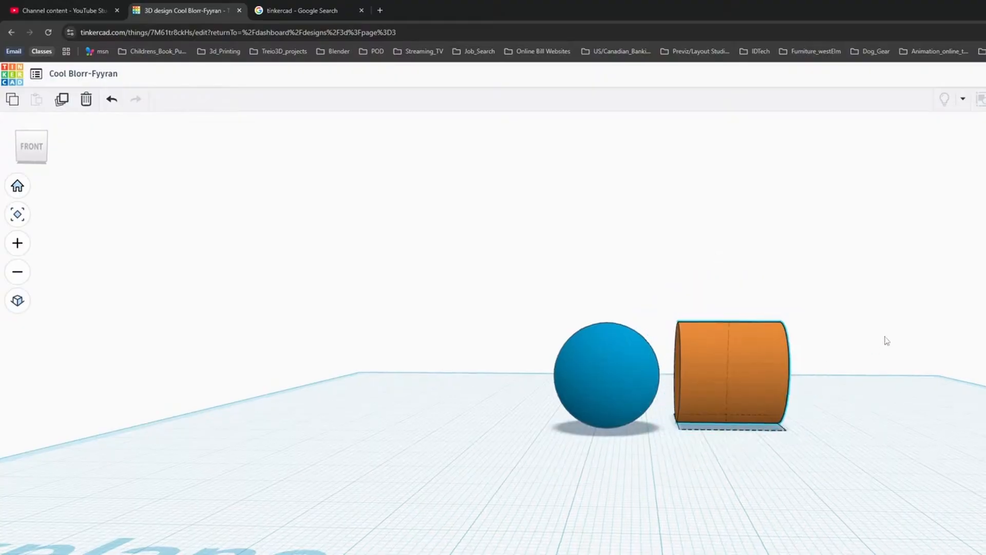
# Scale the cylinder down uniformly to 6 mm, undoing a first uneven resize.
pyautogui.moveTo(885, 341); pyautogui.dragTo(662, 359, button='right')
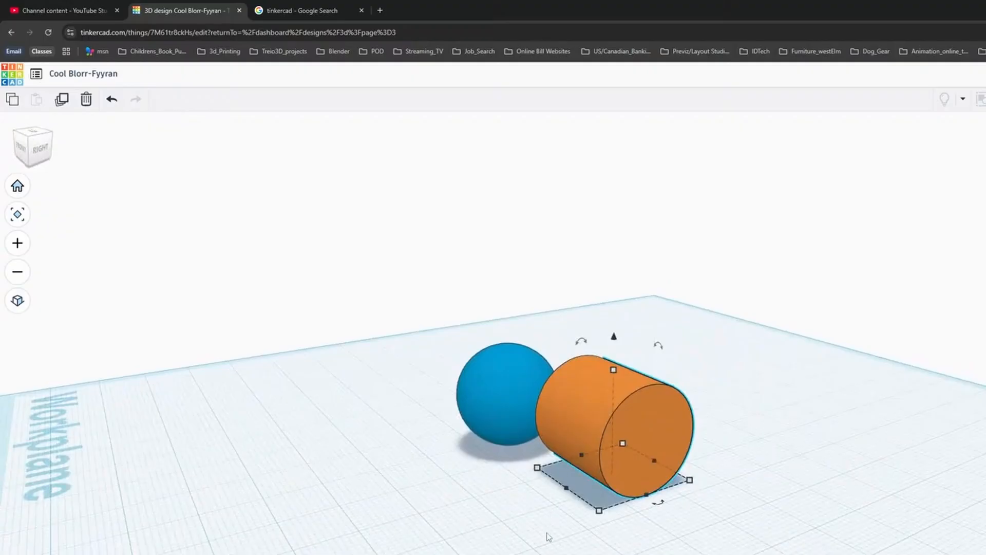
pyautogui.moveTo(605, 521); pyautogui.dragTo(545, 493, button='right')
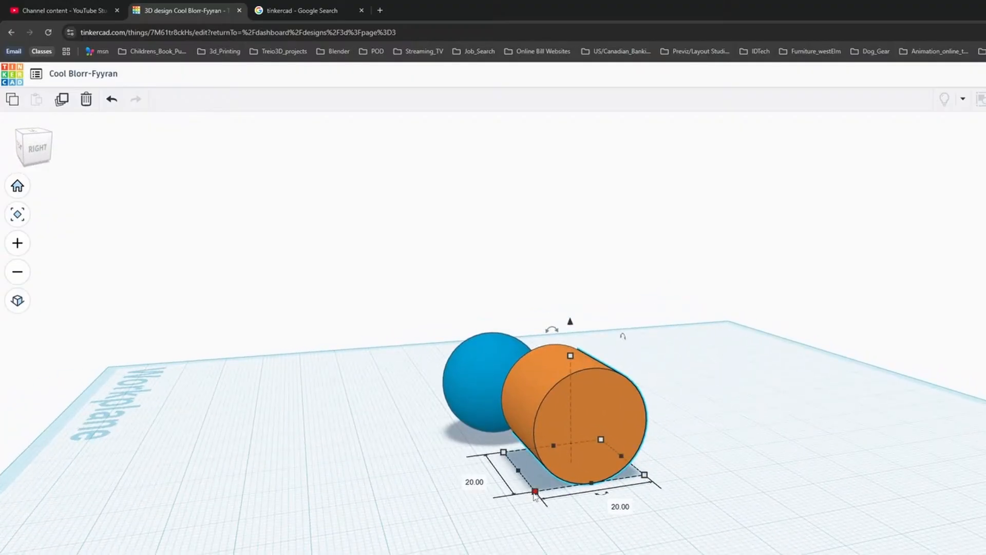
pyautogui.moveTo(535, 492); pyautogui.dragTo(543, 485)
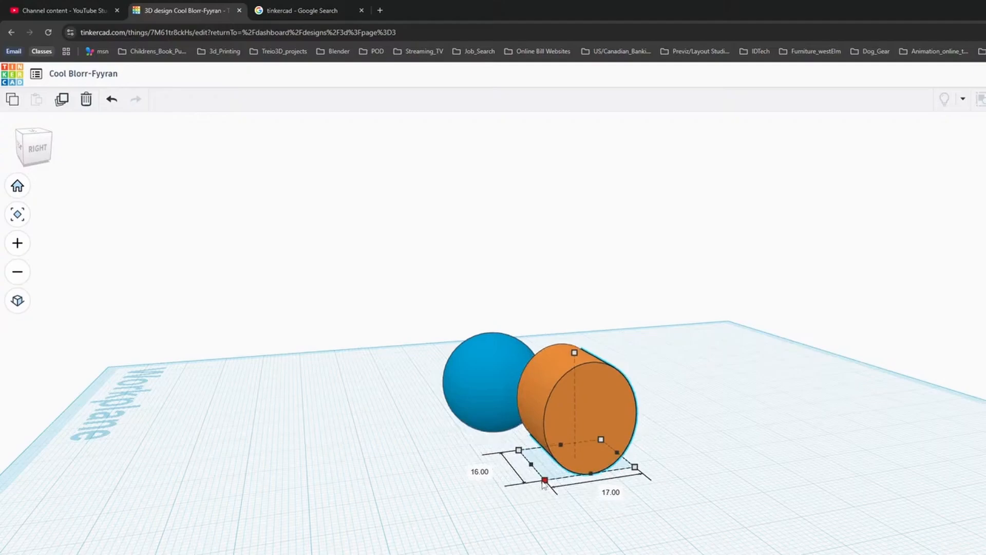
pyautogui.hotkey('ctrl', 'z')
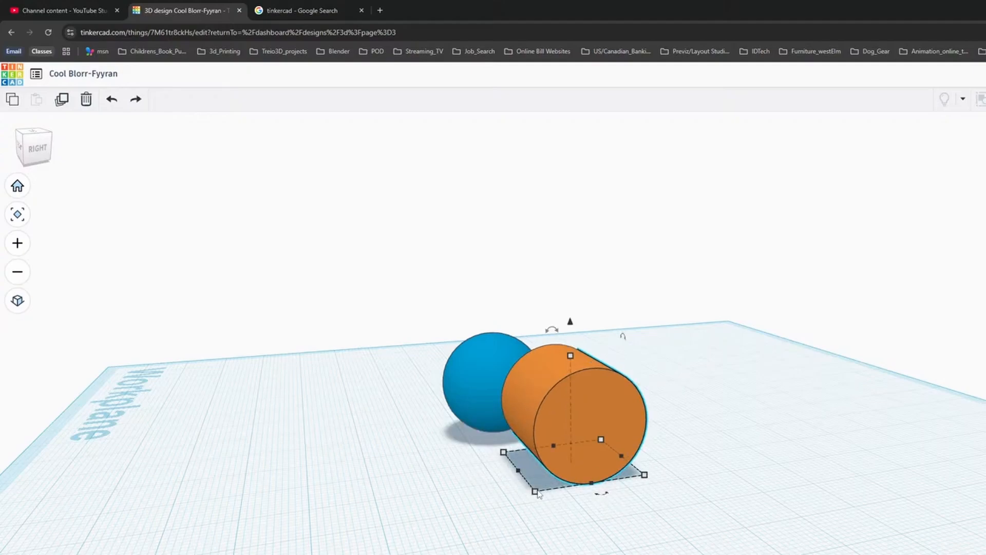
pyautogui.moveTo(535, 491); pyautogui.dragTo(583, 453)
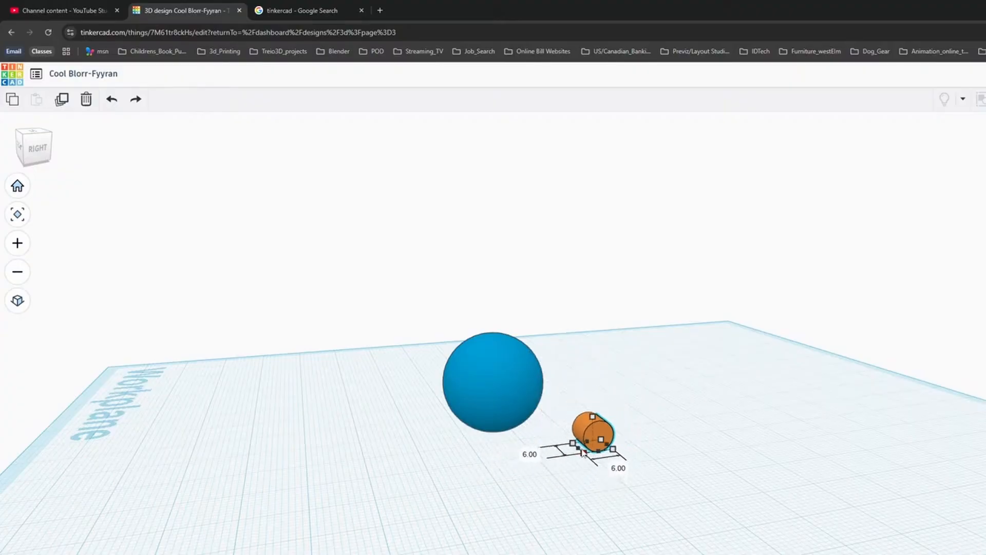
# Raise the small cylinder to about the sphere's mid-height and move it 12 mm across and 33 mm outward.
pyautogui.moveTo(586, 478); pyautogui.dragTo(504, 486, button='right')
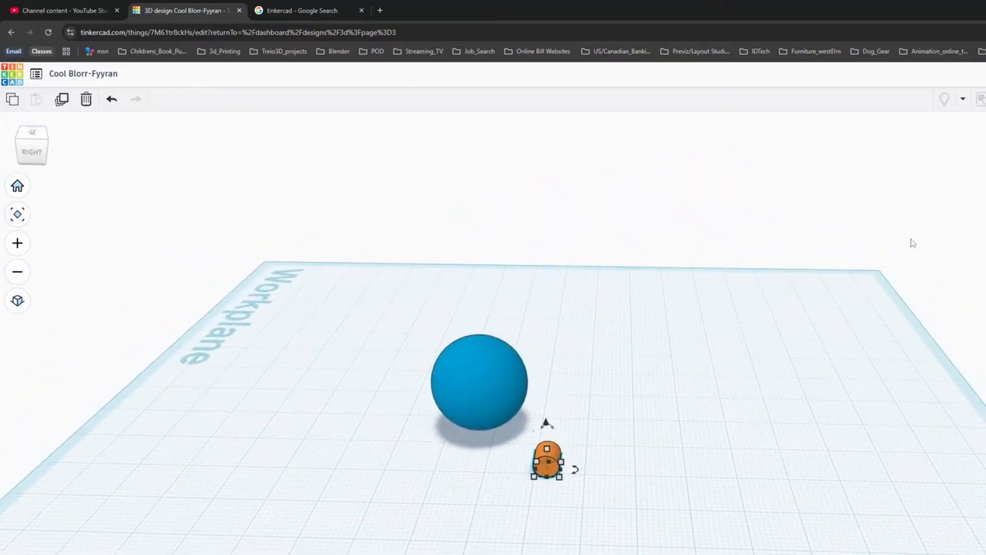
pyautogui.moveTo(547, 424); pyautogui.dragTo(553, 365)
pyautogui.moveTo(620, 384); pyautogui.dragTo(599, 346, button='right')
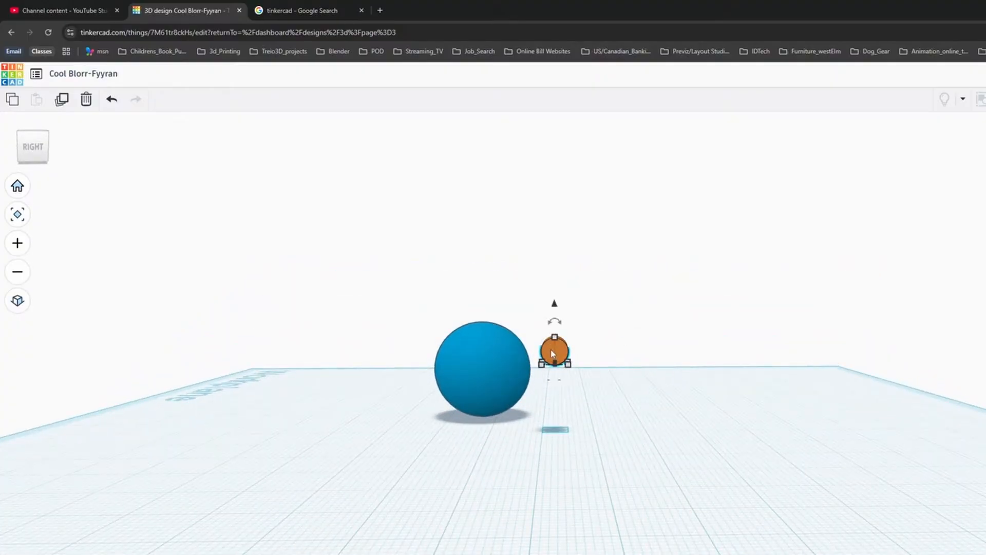
pyautogui.moveTo(553, 354); pyautogui.dragTo(467, 373)
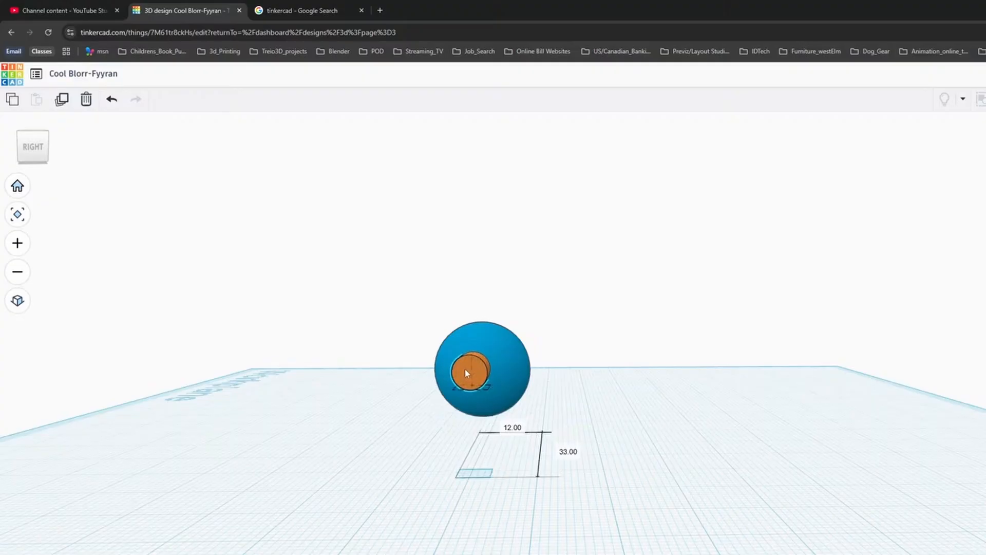
# Bring the cylinder 38 mm back toward the sphere and shift it sideways clear of the sphere.
pyautogui.moveTo(577, 319); pyautogui.dragTo(320, 456, button='right')
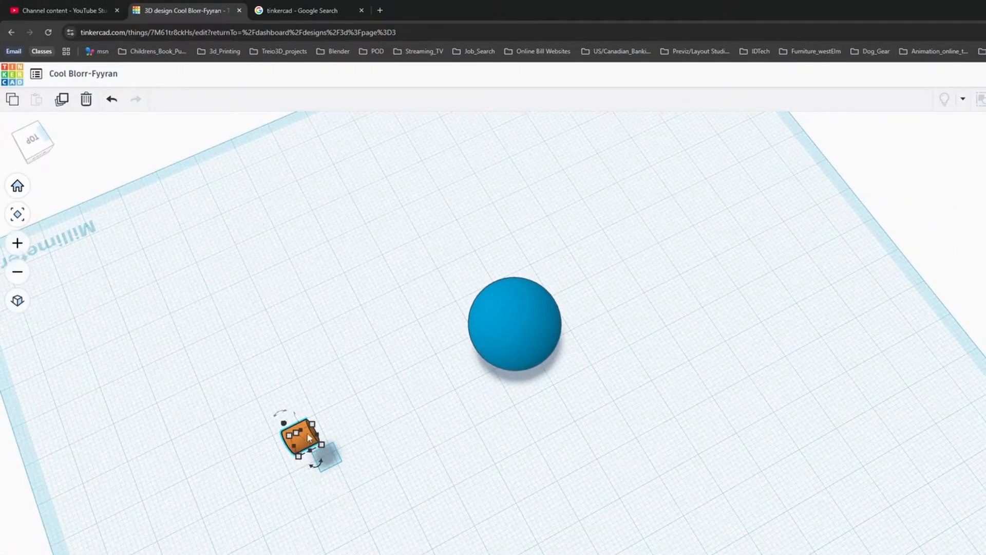
pyautogui.moveTo(308, 437); pyautogui.dragTo(475, 362)
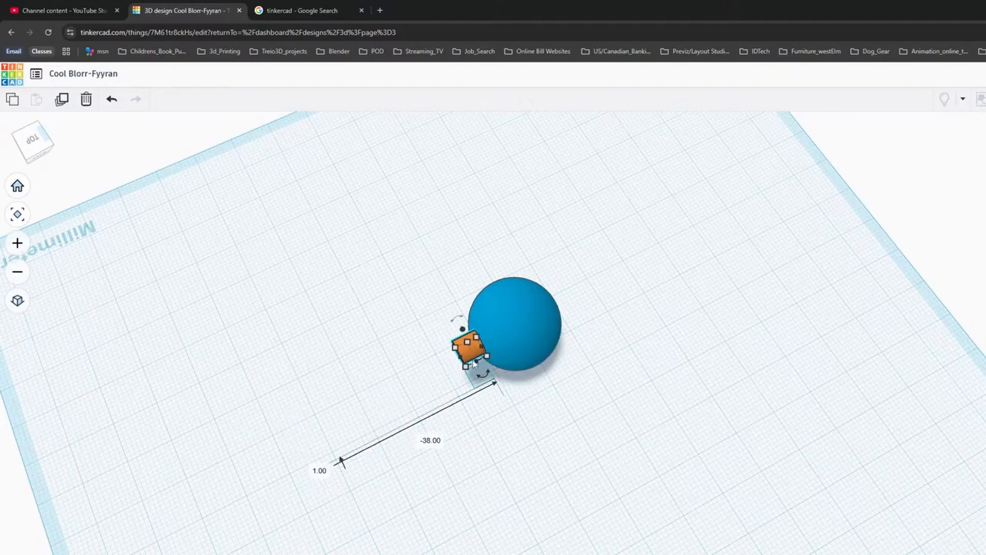
pyautogui.moveTo(474, 362); pyautogui.dragTo(733, 300, button='right')
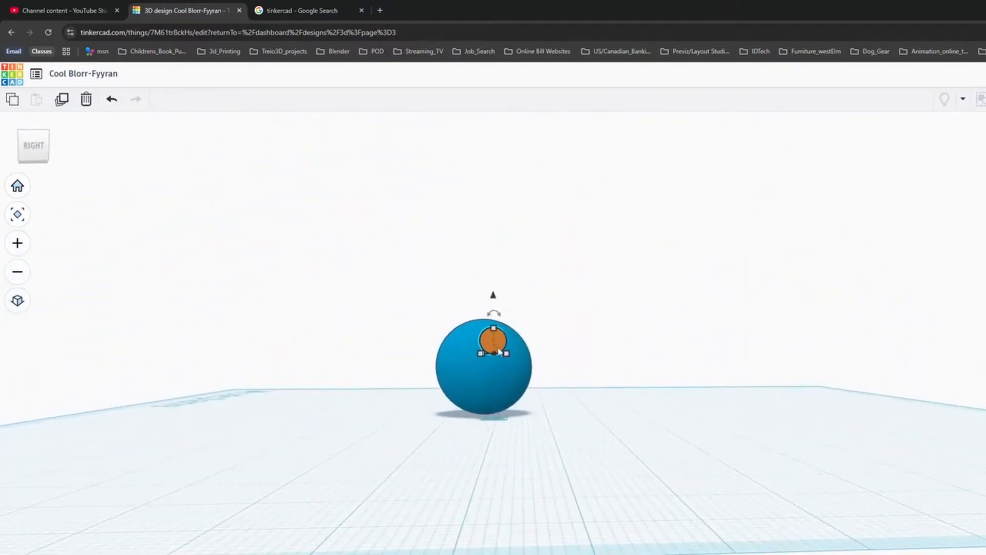
pyautogui.moveTo(500, 351); pyautogui.dragTo(553, 341)
pyautogui.click(643, 406)
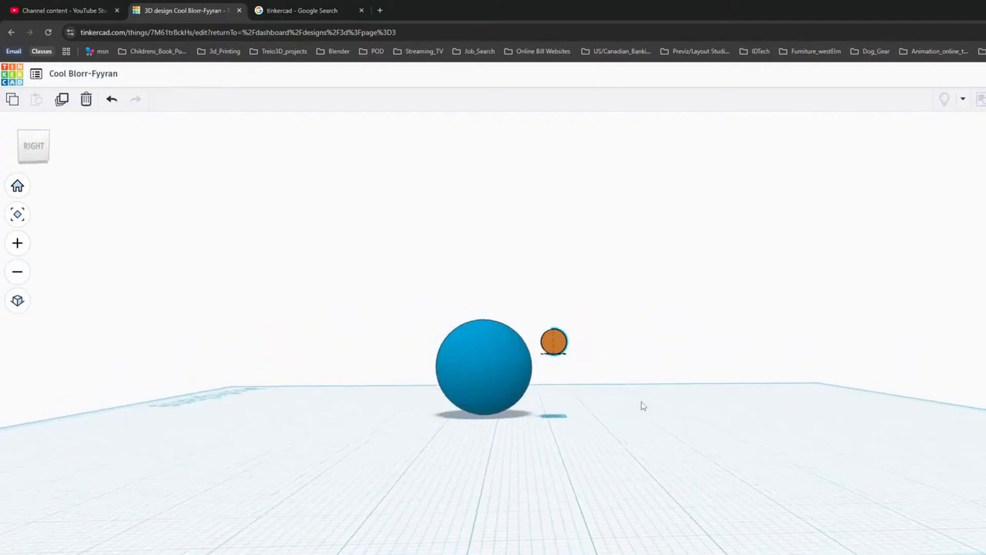
# Move the cylinder about 14 mm across and 8 mm outward so its flat end meets the sphere's side.
pyautogui.moveTo(643, 406); pyautogui.dragTo(645, 451, button='right')
pyautogui.click(539, 390)
pyautogui.moveTo(548, 395); pyautogui.dragTo(475, 433)
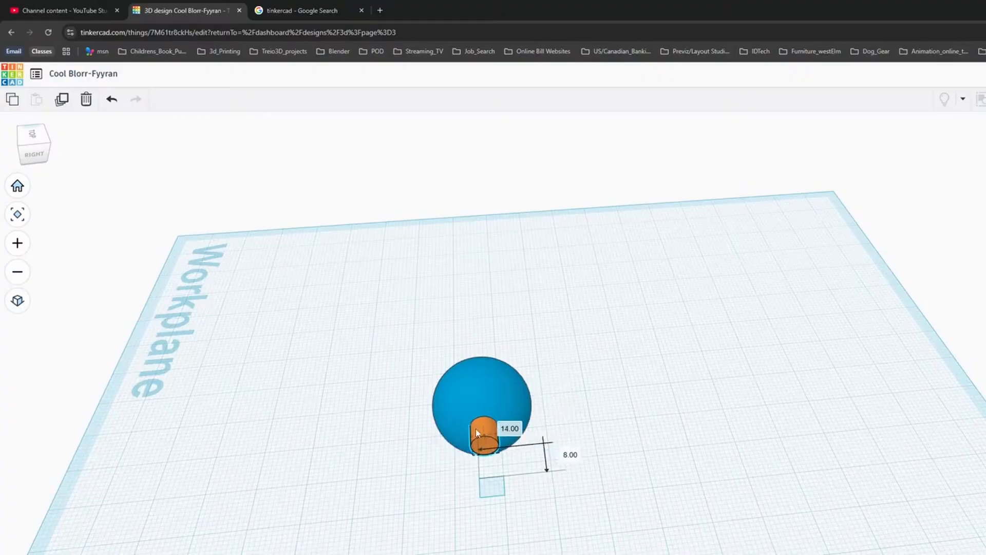
# Select the sphere and the cylinder together and center-align them along the workplane's depth axis.
pyautogui.moveTo(652, 348); pyautogui.dragTo(753, 461, button='right')
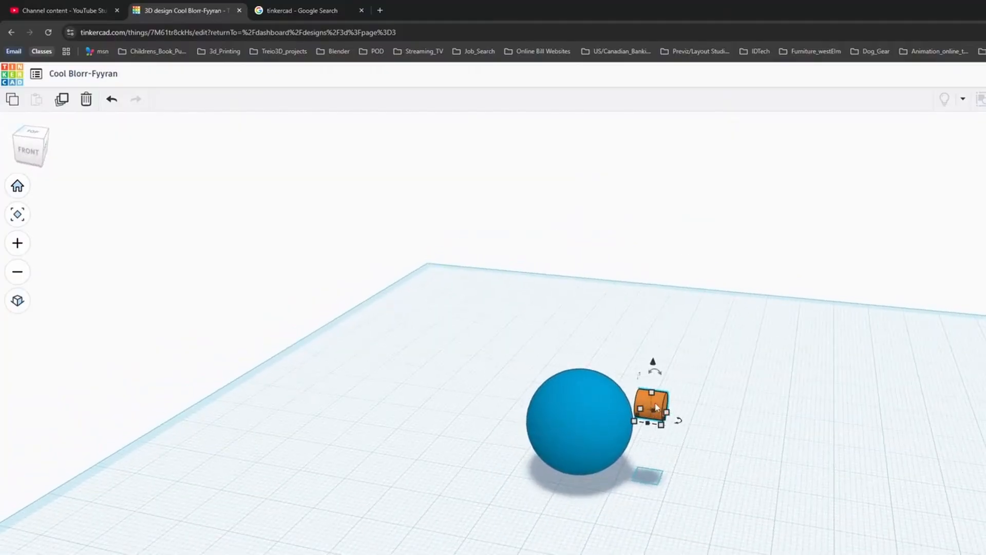
pyautogui.click(584, 392)
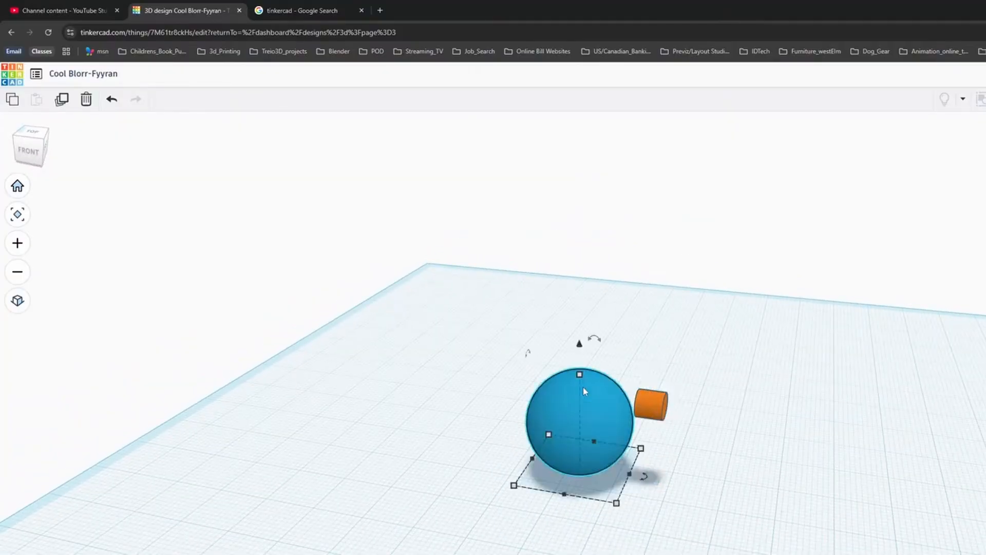
pyautogui.keyDown('shift'); pyautogui.click(656, 404); pyautogui.keyUp('shift')
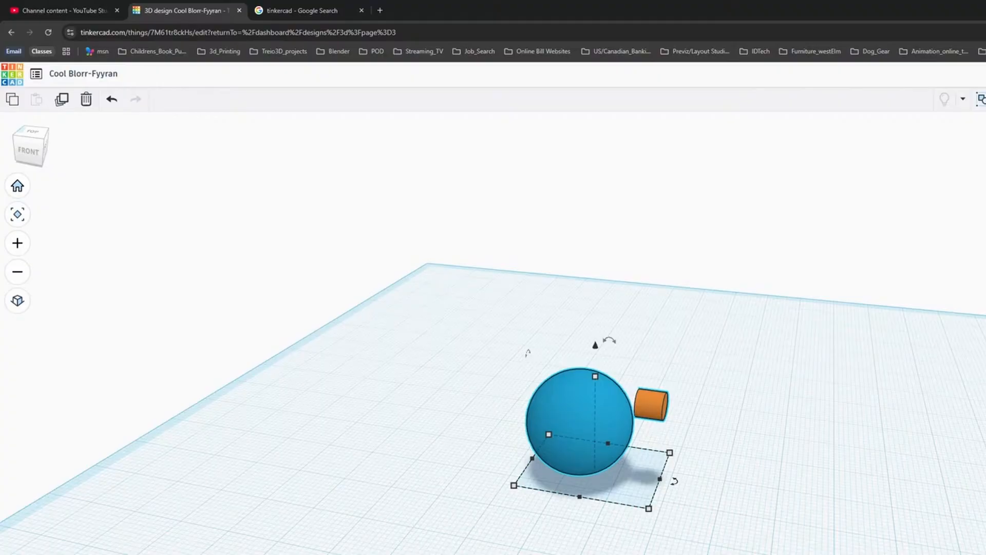
pyautogui.press('l')
pyautogui.moveTo(785, 458); pyautogui.dragTo(588, 386, button='right')
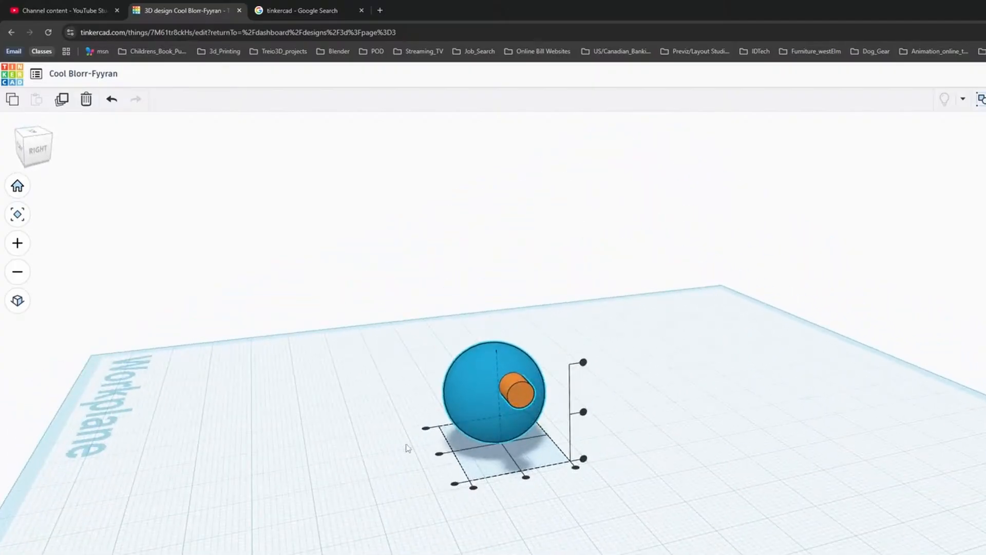
pyautogui.moveTo(425, 432); pyautogui.dragTo(424, 552, button='right')
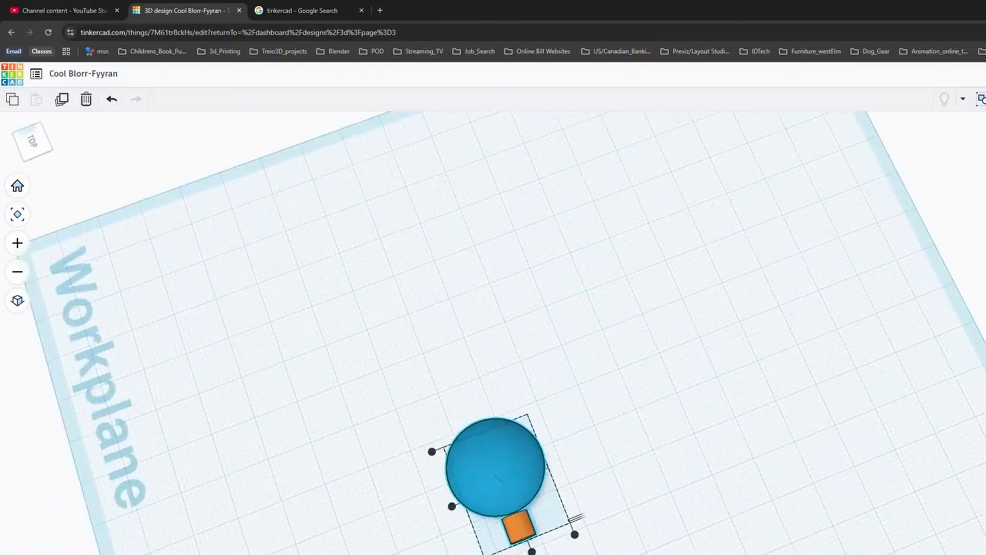
pyautogui.click(532, 551)
# Center-align the sphere and the cylinder vertically, then clear the selection.
pyautogui.moveTo(532, 552); pyautogui.dragTo(750, 464, button='right')
pyautogui.moveTo(786, 443); pyautogui.dragTo(717, 390, button='right')
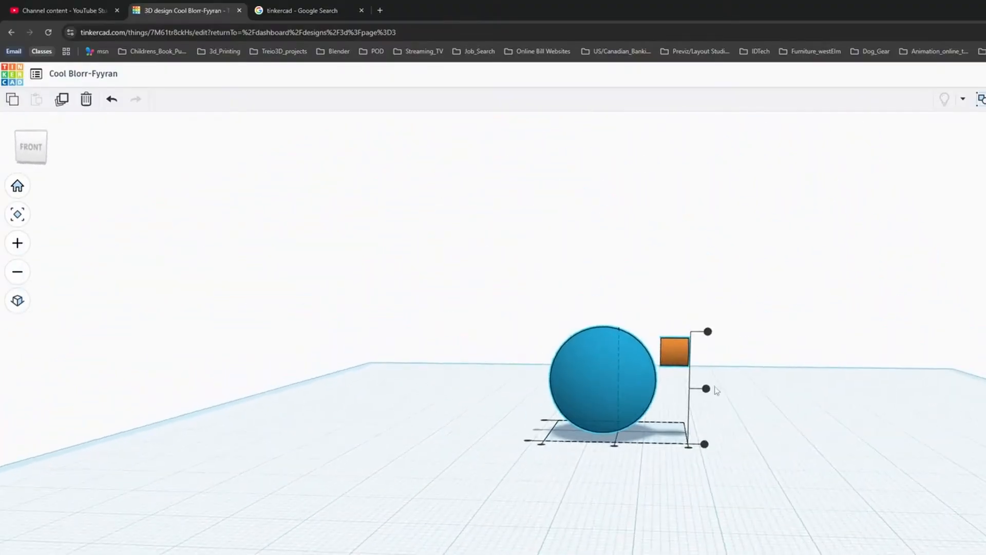
pyautogui.click(709, 389)
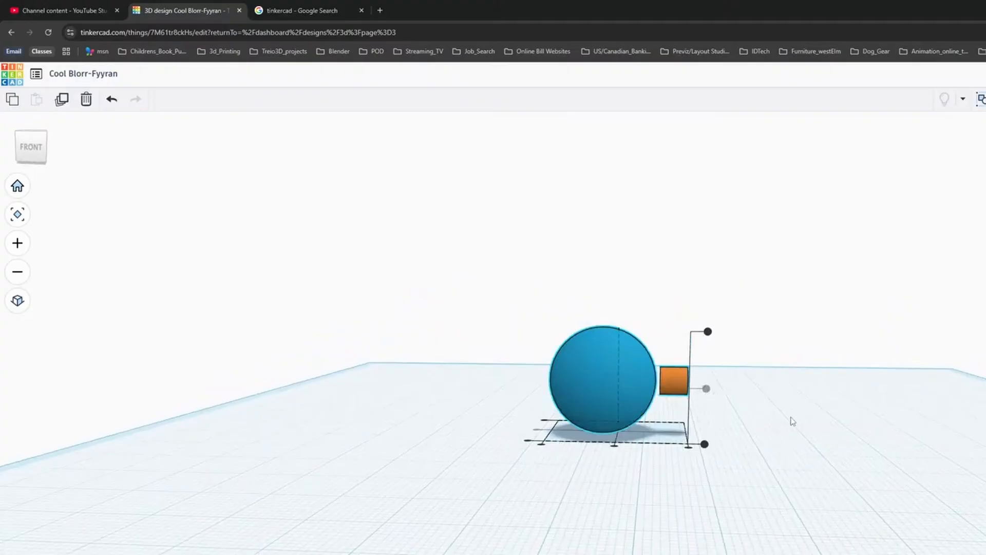
pyautogui.moveTo(793, 421); pyautogui.dragTo(725, 493, button='right')
pyautogui.click(770, 405)
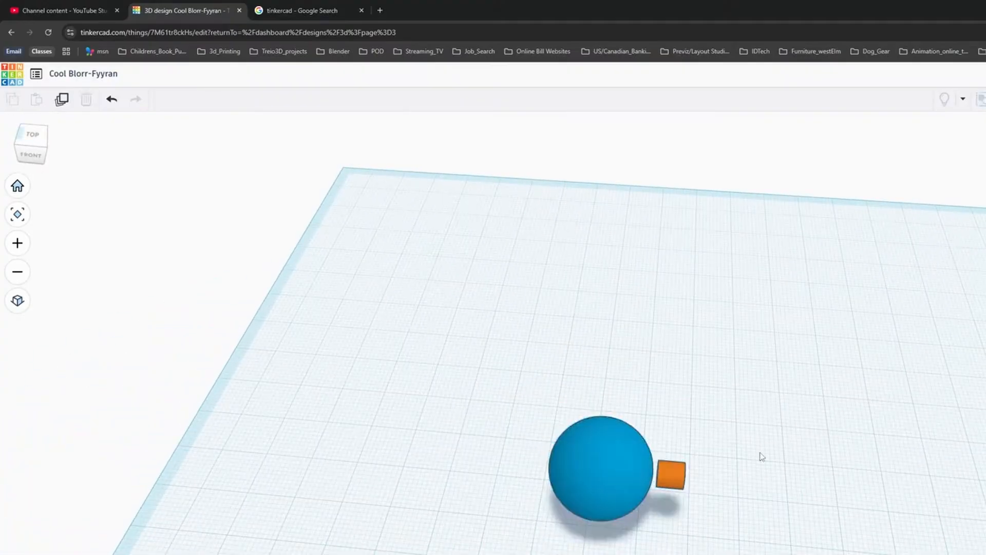
# Stretch the cylinder's inner end into the sphere for an 8 mm length, and extend its outer end for 11 mm overall.
pyautogui.moveTo(762, 457); pyautogui.dragTo(761, 415, button='right')
pyautogui.scroll(5, 700, 431)
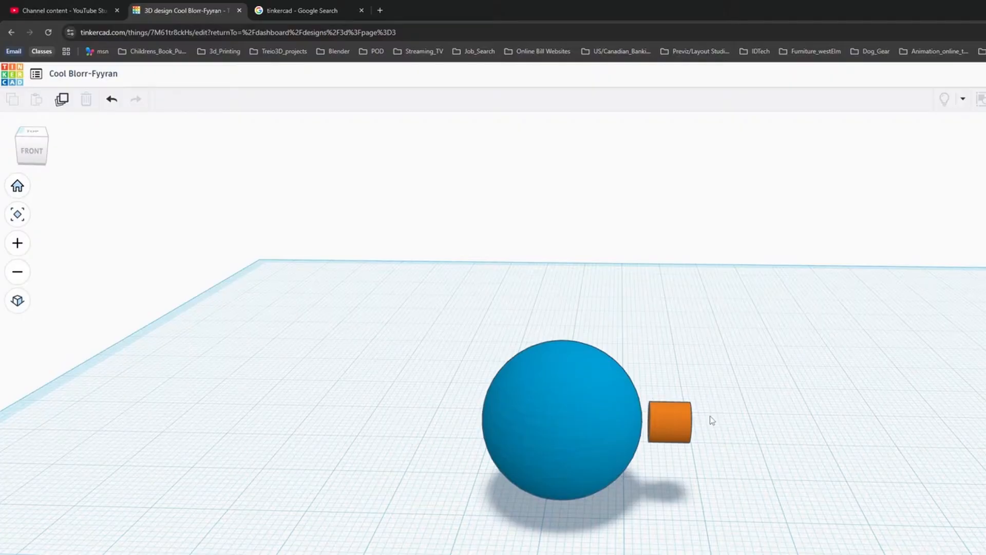
pyautogui.moveTo(712, 420); pyautogui.dragTo(646, 477, button='right')
pyautogui.click(646, 478)
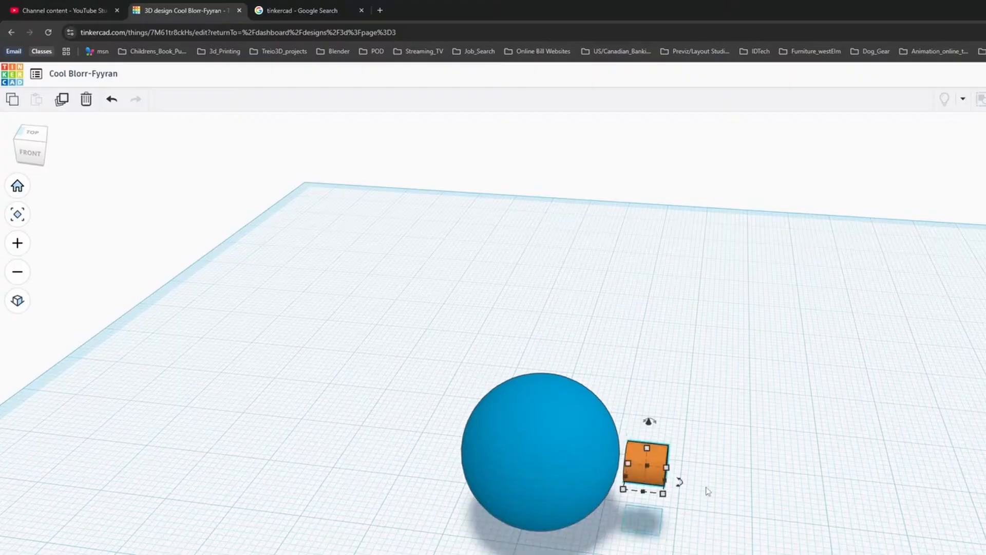
pyautogui.moveTo(627, 482); pyautogui.dragTo(603, 482)
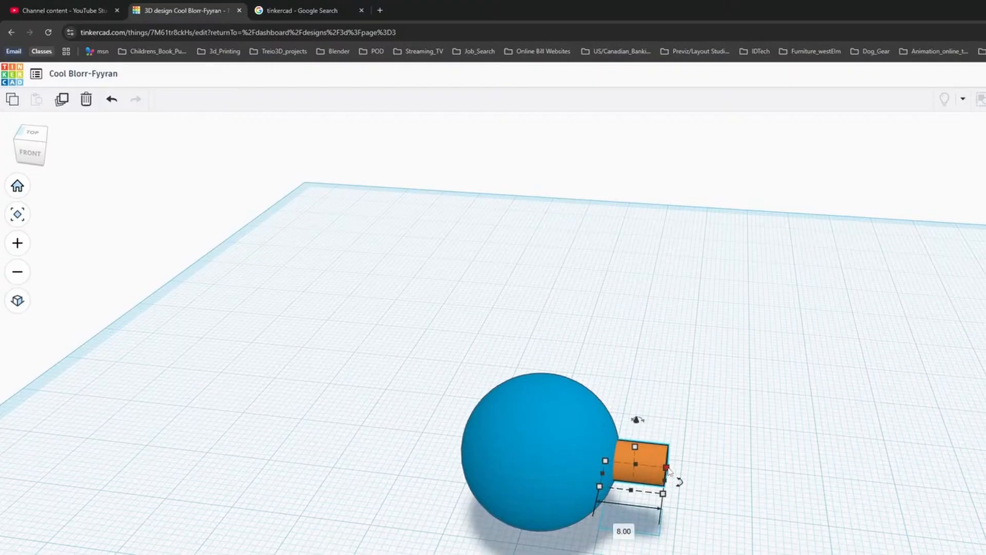
pyautogui.moveTo(667, 485); pyautogui.dragTo(686, 482)
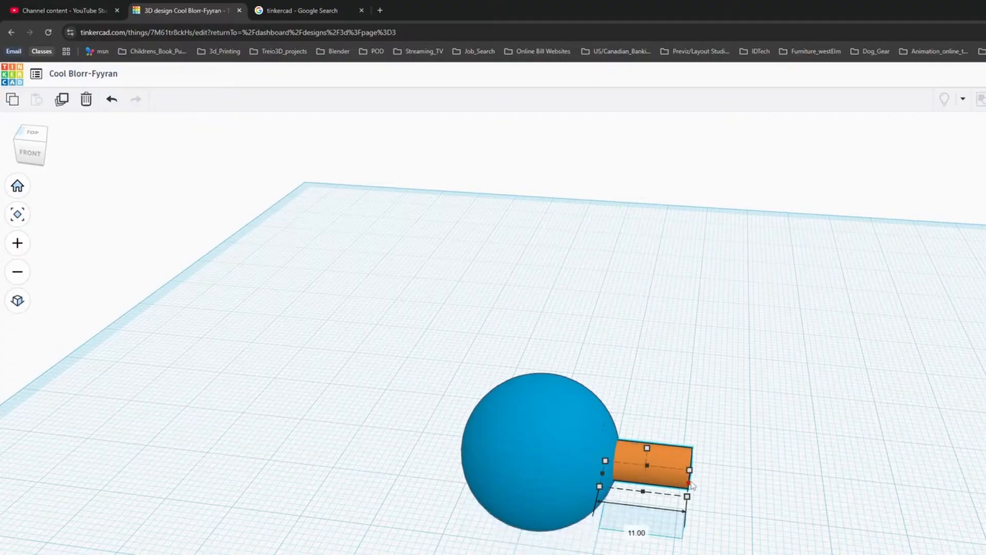
pyautogui.moveTo(702, 482); pyautogui.dragTo(747, 498, button='right')
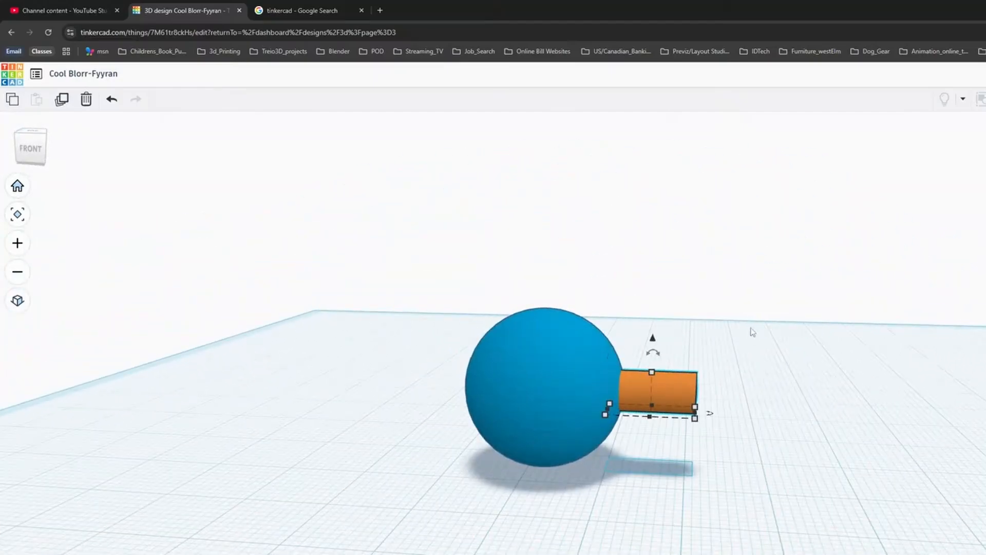
pyautogui.click(743, 310)
pyautogui.moveTo(797, 419); pyautogui.dragTo(653, 386, button='right')
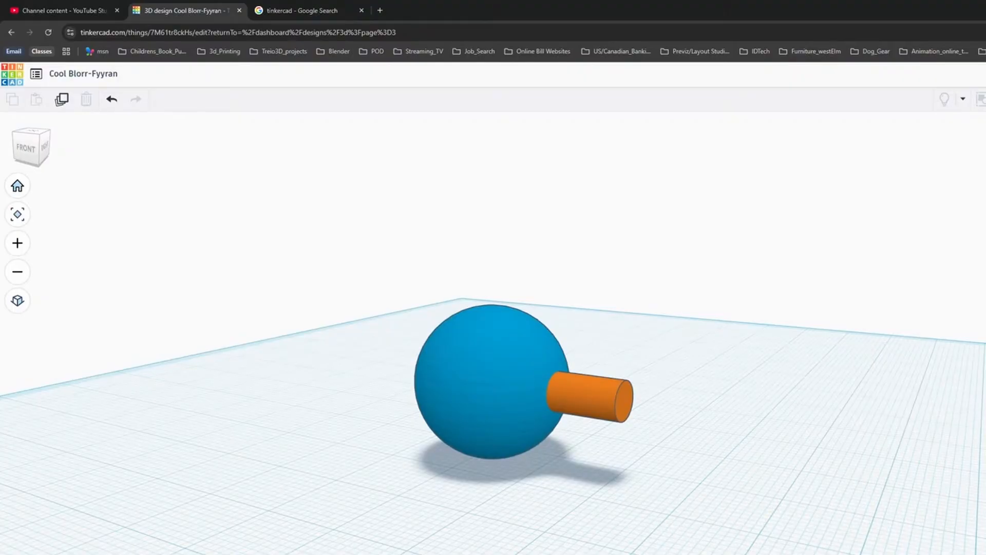
# Place a hexagonal prism on the workplane beside the cylinder and flatten it into a thin plate.
pyautogui.moveTo(984, 508); pyautogui.dragTo(870, 518)
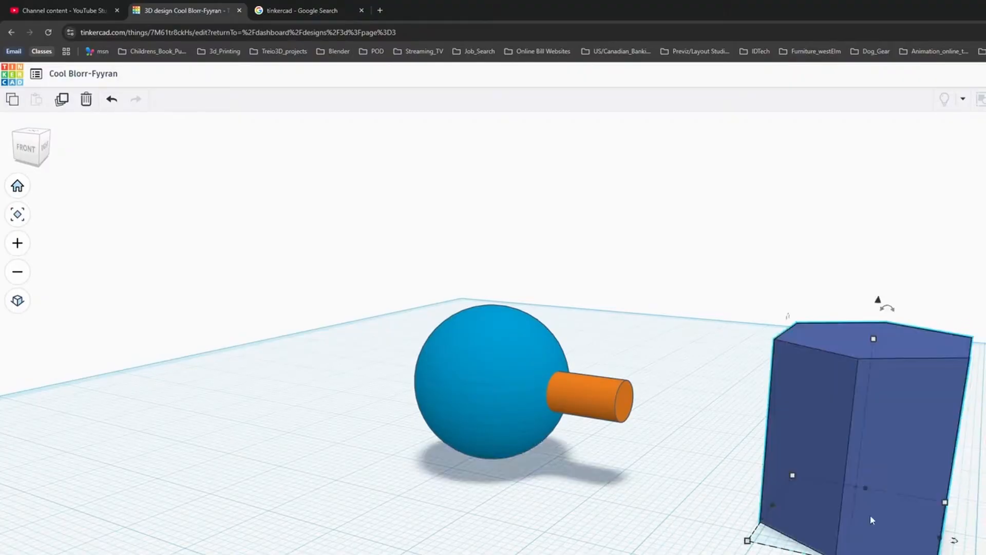
pyautogui.moveTo(976, 378); pyautogui.dragTo(734, 549, button='right')
pyautogui.scroll(-3, 786, 458)
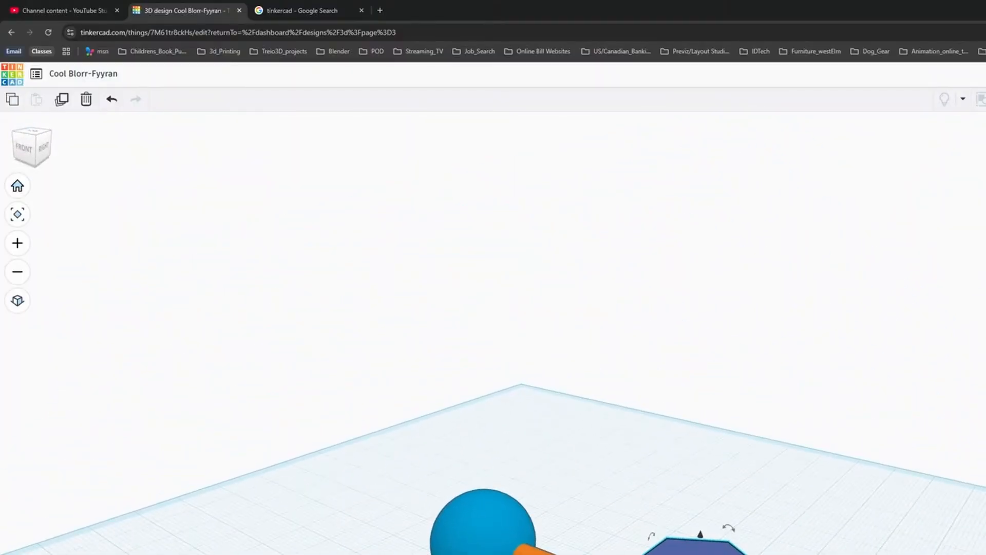
pyautogui.scroll(-2, 737, 551)
pyautogui.press('Delete')
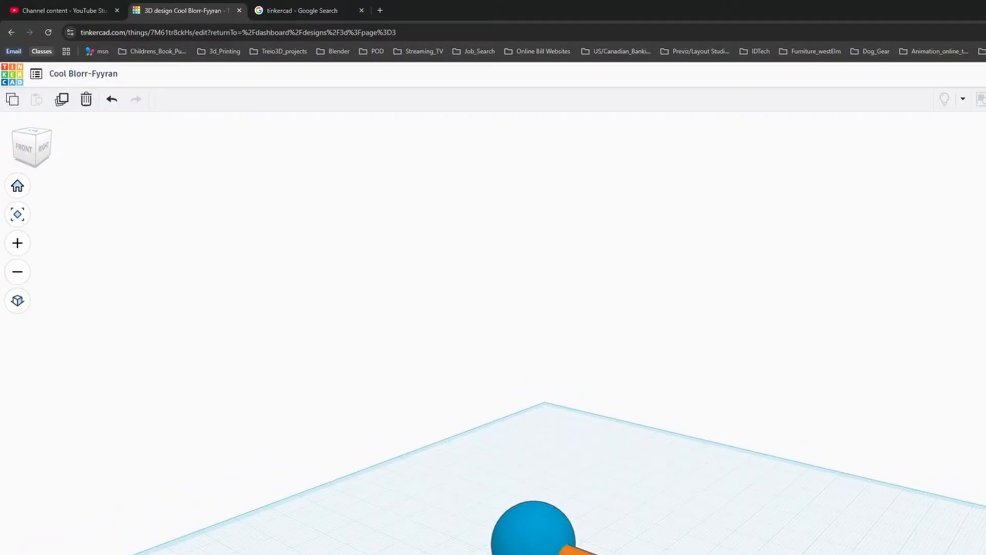
# Enlarge the hexagonal plate's footprint proportionally to about 43.49 by 37.66 mm.
pyautogui.moveTo(811, 552); pyautogui.dragTo(736, 553, button='right')
pyautogui.moveTo(737, 516); pyautogui.dragTo(730, 554, button='right')
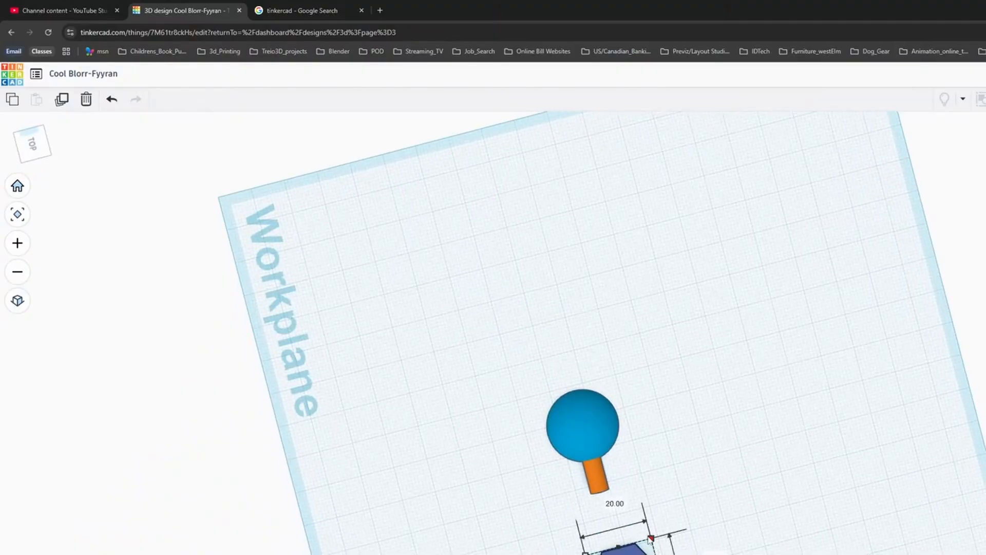
pyautogui.moveTo(651, 537); pyautogui.dragTo(702, 465)
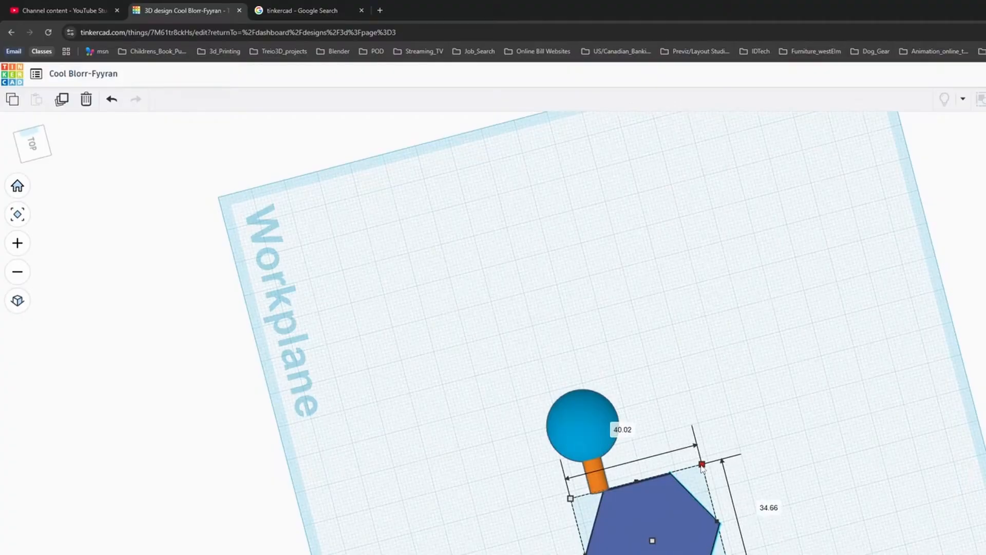
pyautogui.moveTo(703, 466); pyautogui.dragTo(708, 455)
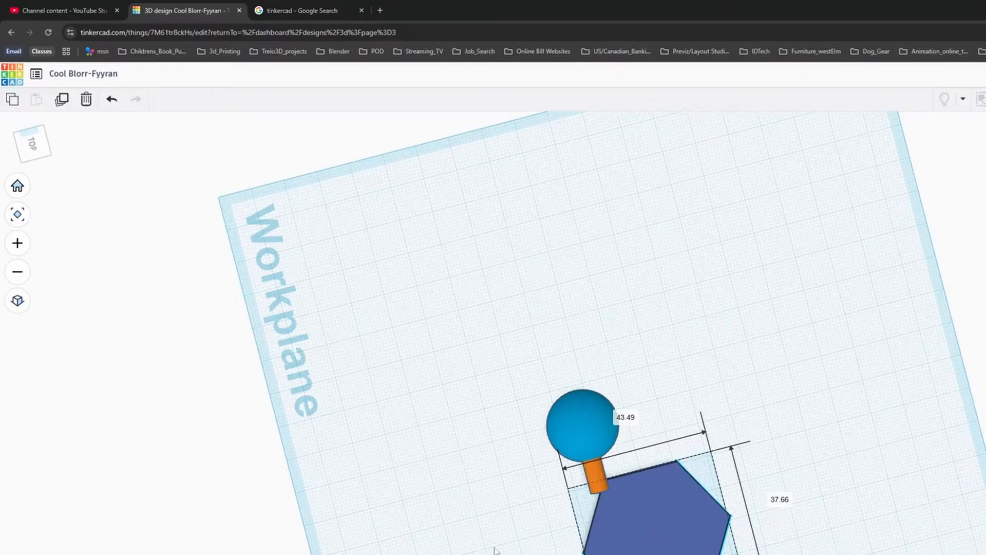
# Rotate the hexagonal plate 90° so it stands upright facing the cylinder's free end.
pyautogui.moveTo(658, 534); pyautogui.dragTo(727, 414, button='right')
pyautogui.moveTo(726, 414); pyautogui.dragTo(723, 422)
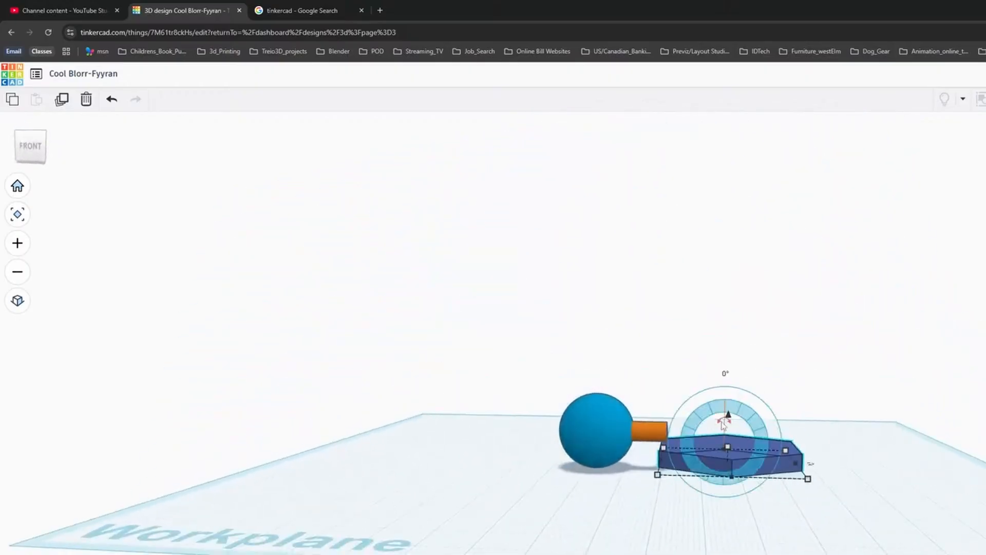
pyautogui.scroll(1, 724, 424)
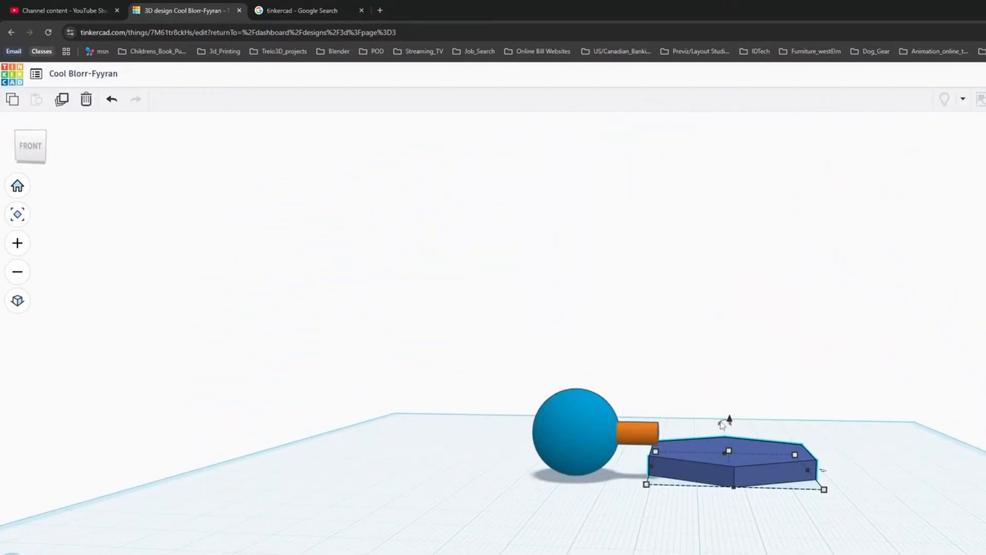
pyautogui.moveTo(724, 423); pyautogui.dragTo(746, 445)
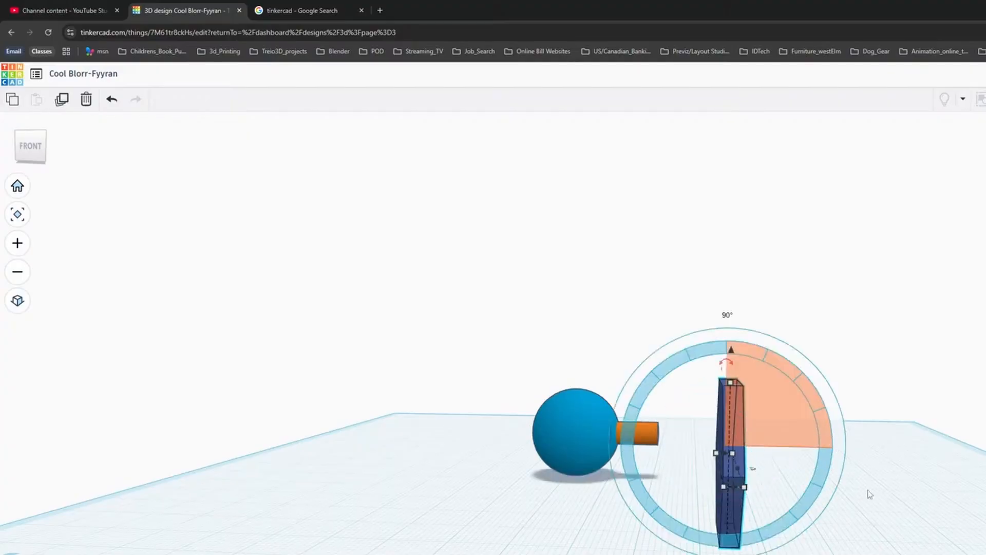
pyautogui.moveTo(870, 494); pyautogui.dragTo(861, 497)
pyautogui.moveTo(861, 497); pyautogui.dragTo(881, 492, button='right')
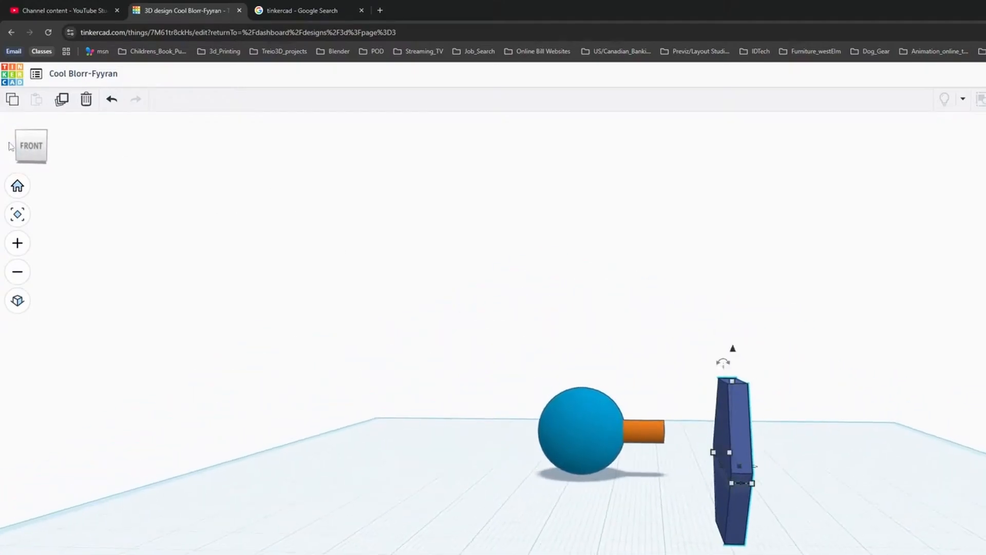
# Set the view to face the model's front and switch to the flat orthographic projection.
pyautogui.moveTo(662, 367); pyautogui.dragTo(661, 359, button='right')
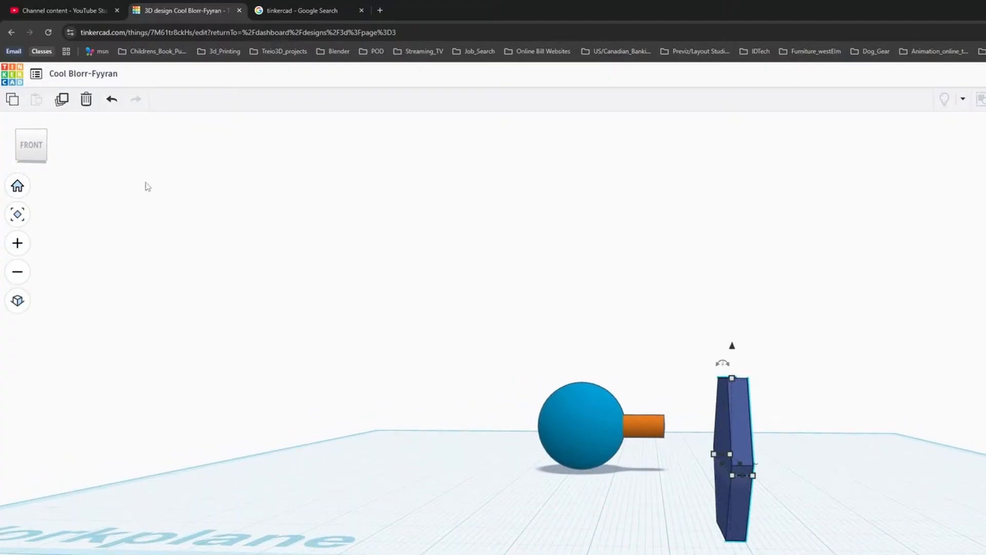
pyautogui.moveTo(34, 145)
pyautogui.mouseDown()
pyautogui.moveTo(30, 159)
pyautogui.moveTo(20, 154)
pyautogui.moveTo(66, 149)
pyautogui.moveTo(31, 141)
pyautogui.moveTo(22, 150)
pyautogui.moveTo(53, 158)
pyautogui.moveTo(31, 152)
pyautogui.moveTo(44, 150)
pyautogui.mouseUp()
pyautogui.click(44, 150)
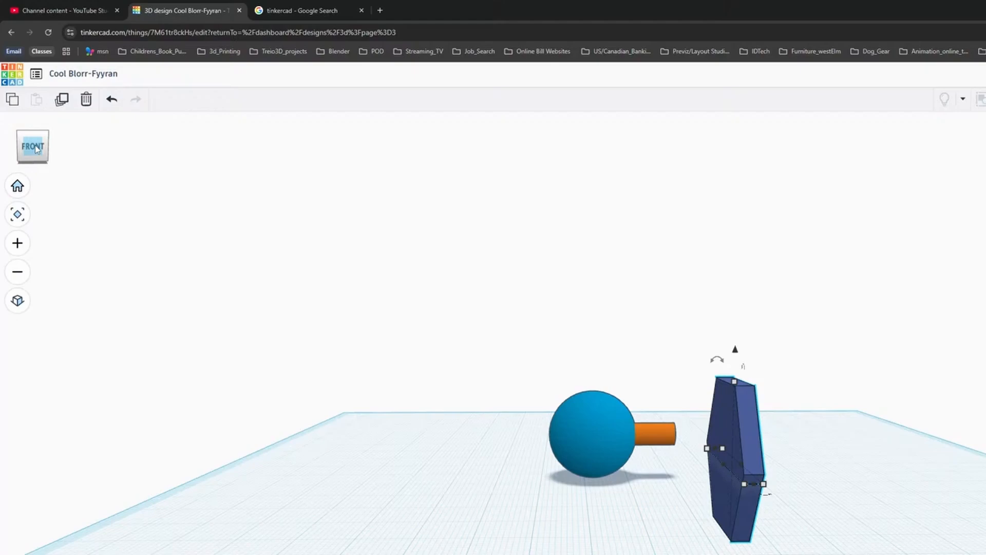
pyautogui.click(36, 149)
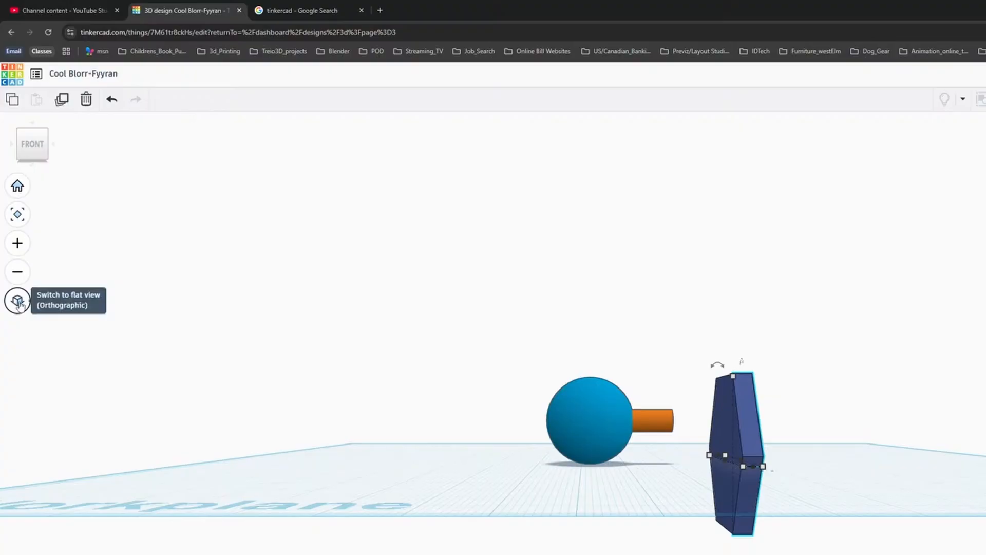
pyautogui.click(18, 301)
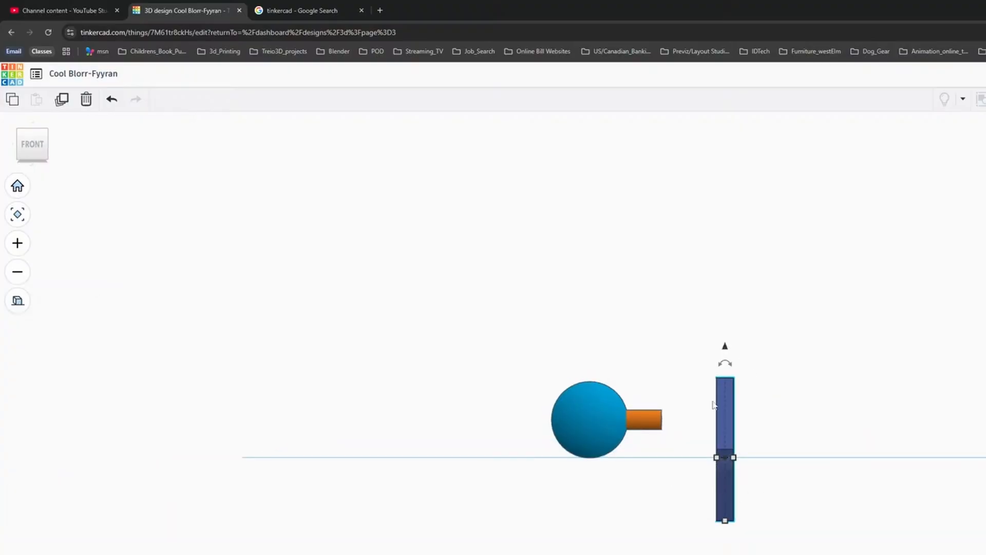
# Move the hexagonal plate 15.65 mm against the cylinder's free end and raise it 7.66 mm to center it on the cylinder.
pyautogui.moveTo(729, 401); pyautogui.dragTo(670, 415)
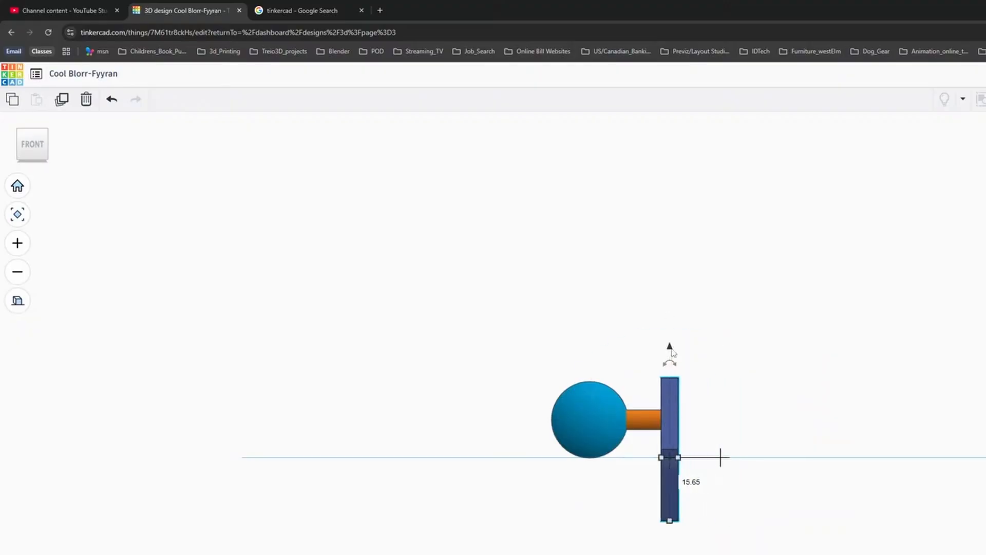
pyautogui.moveTo(672, 348); pyautogui.dragTo(674, 320)
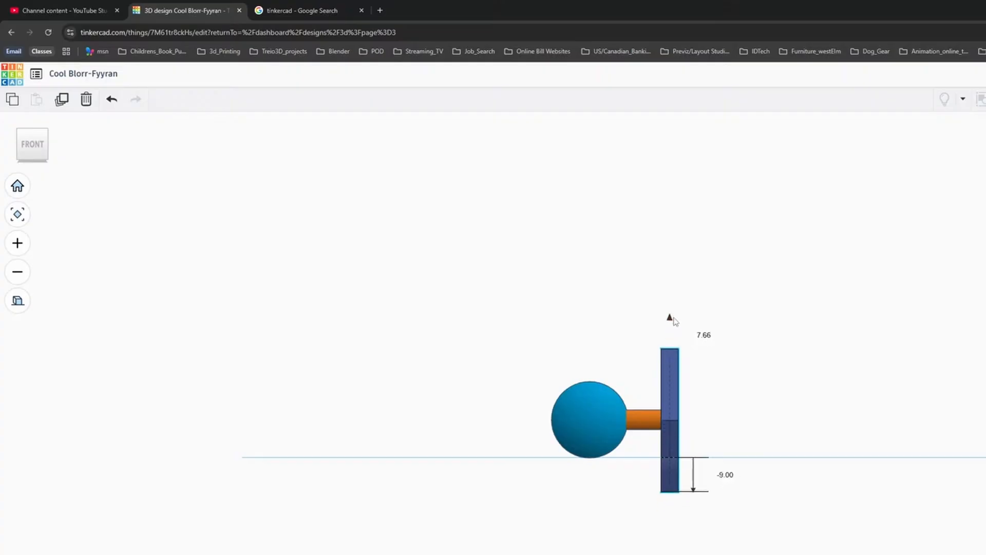
pyautogui.click(797, 418)
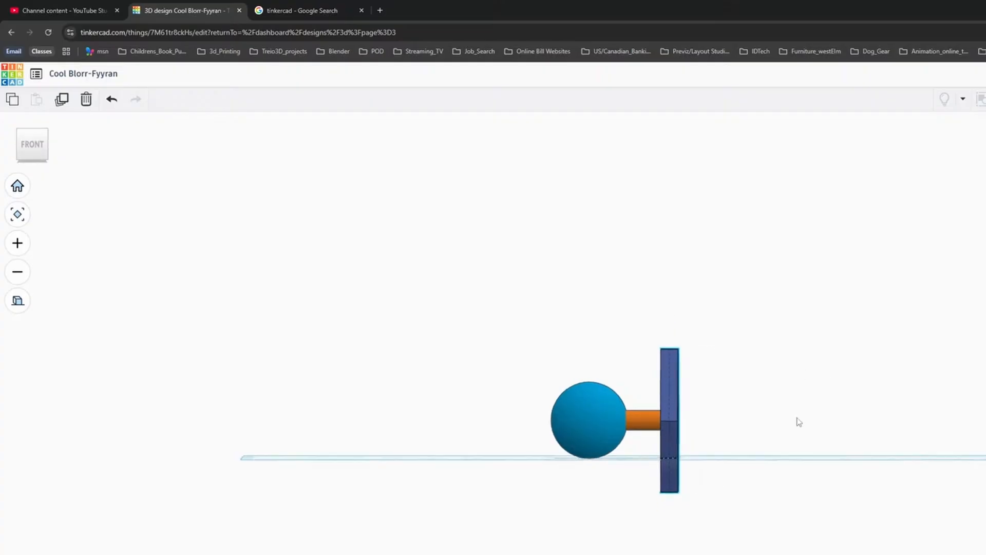
# Shift the hexagonal plate sideways, as seen from the sphere's side, to center it behind the sphere.
pyautogui.moveTo(797, 418); pyautogui.dragTo(497, 466, button='right')
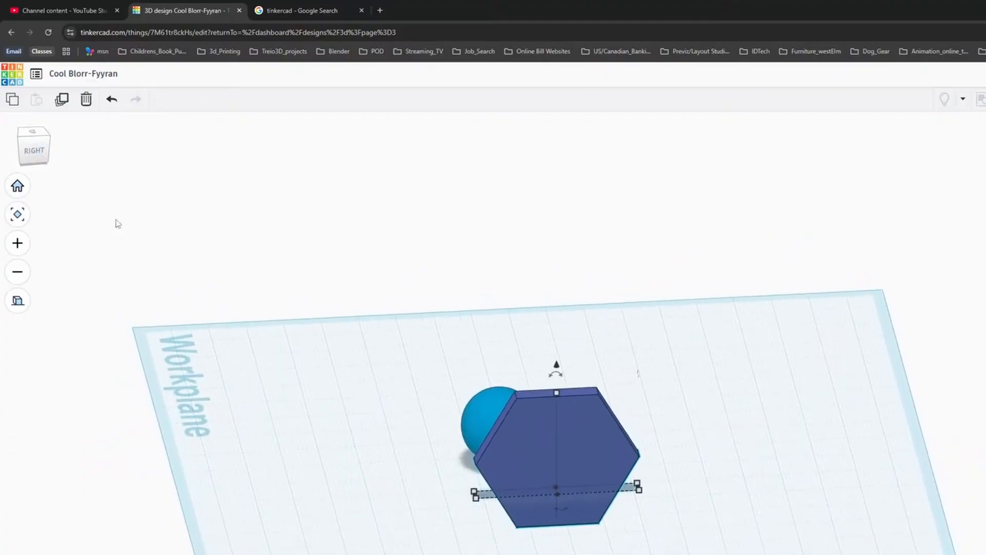
pyautogui.click(433, 322)
pyautogui.moveTo(434, 322); pyautogui.dragTo(985, 231, button='right')
pyautogui.click(32, 161)
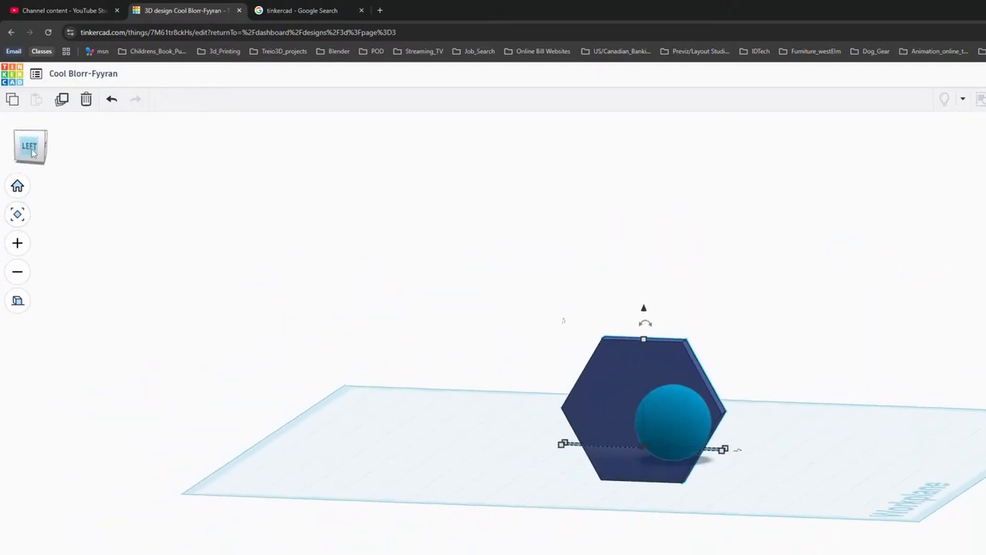
pyautogui.moveTo(581, 391); pyautogui.dragTo(630, 392)
# Stretch the upright hexagonal plate's height to 50 mm from its upper edge.
pyautogui.moveTo(399, 404); pyautogui.dragTo(545, 525, button='right')
pyautogui.moveTo(299, 496); pyautogui.dragTo(542, 372, button='right')
pyautogui.scroll(5, 819, 457)
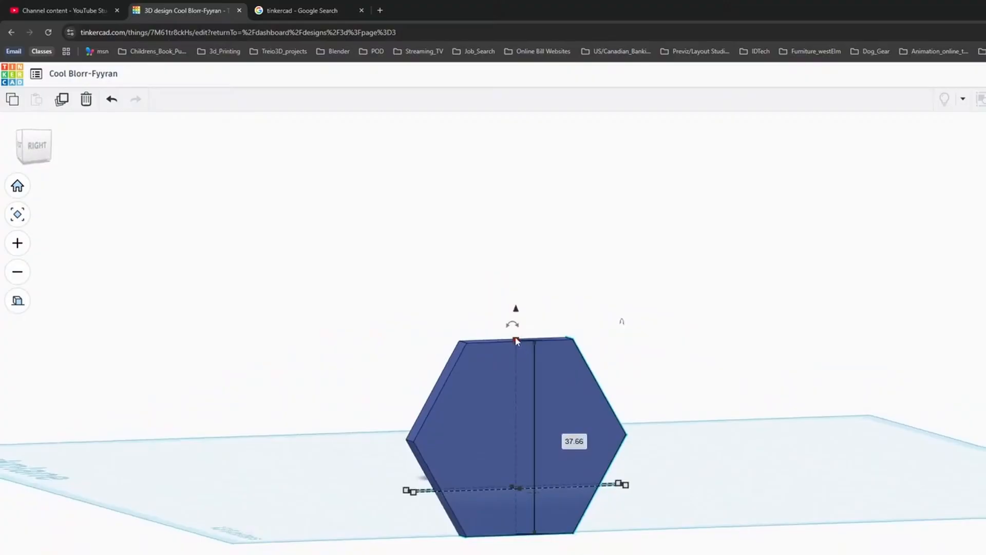
pyautogui.moveTo(516, 341); pyautogui.dragTo(511, 285)
pyautogui.moveTo(509, 279); pyautogui.dragTo(510, 277)
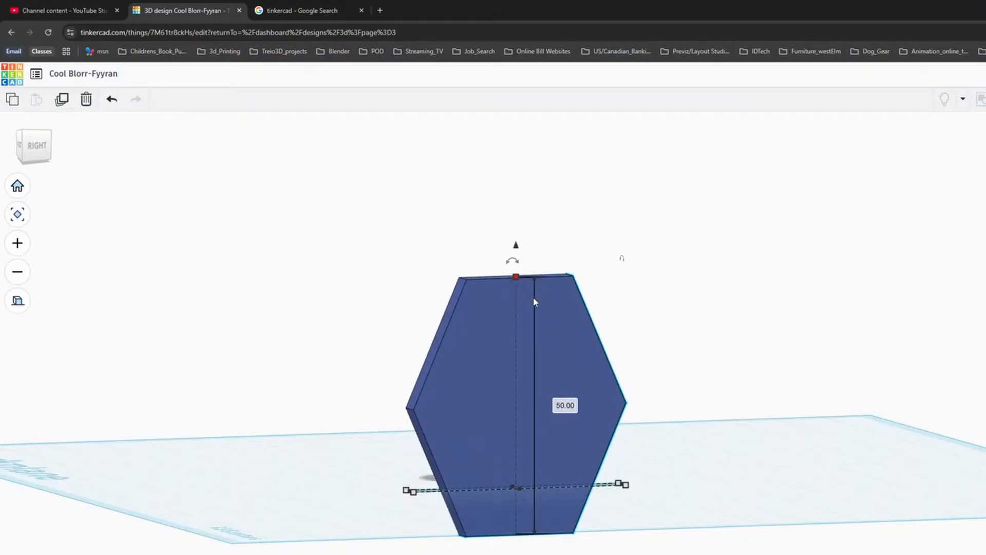
# Narrow the upright hexagonal plate to 42 mm wide from one of its base corners.
pyautogui.moveTo(674, 363); pyautogui.dragTo(591, 357, button='right')
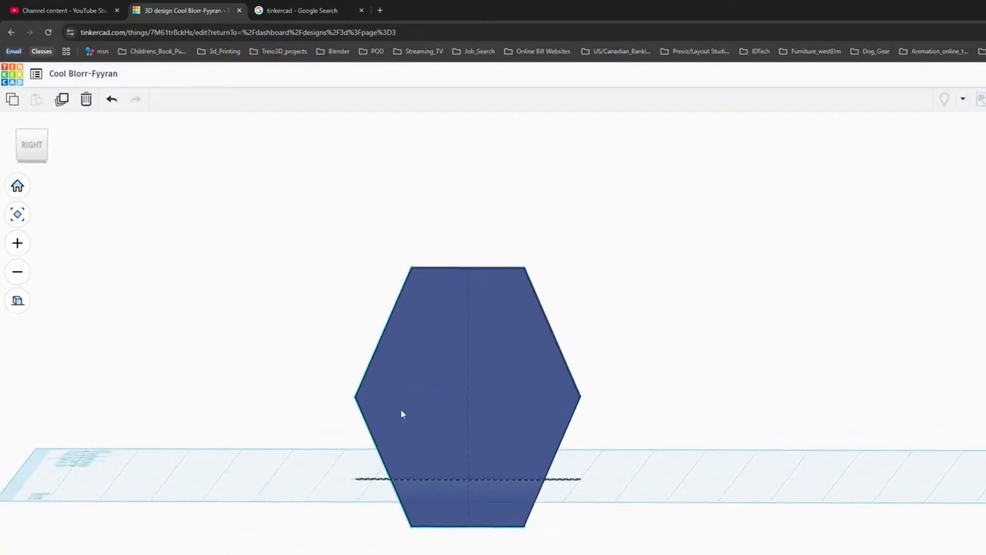
pyautogui.moveTo(401, 411); pyautogui.dragTo(394, 529, button='right')
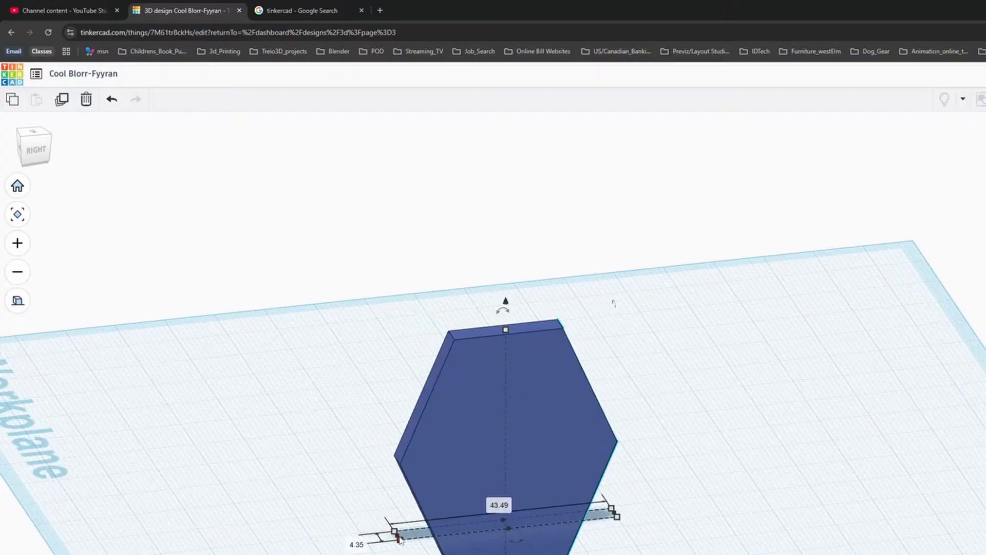
pyautogui.moveTo(398, 536); pyautogui.dragTo(405, 535)
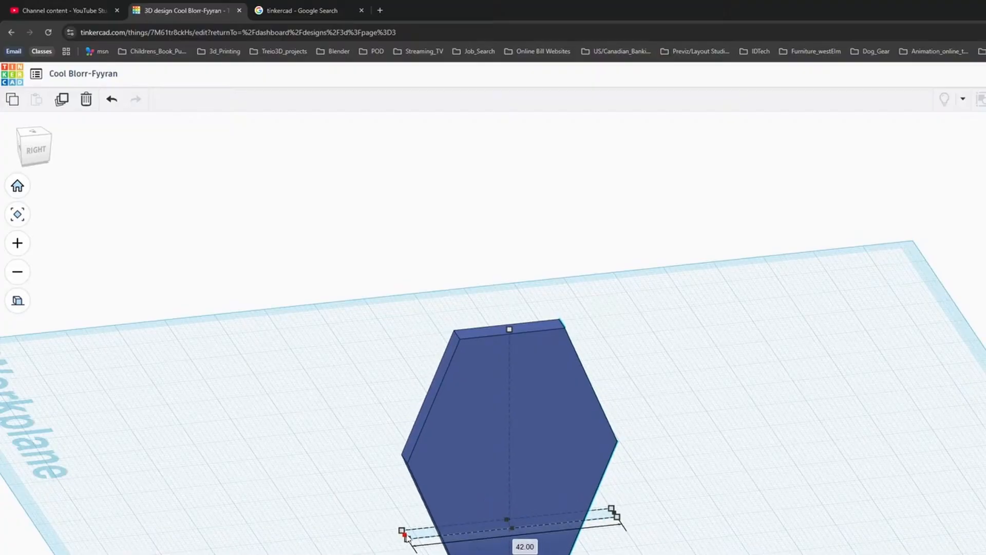
pyautogui.moveTo(687, 416); pyautogui.dragTo(853, 362, button='right')
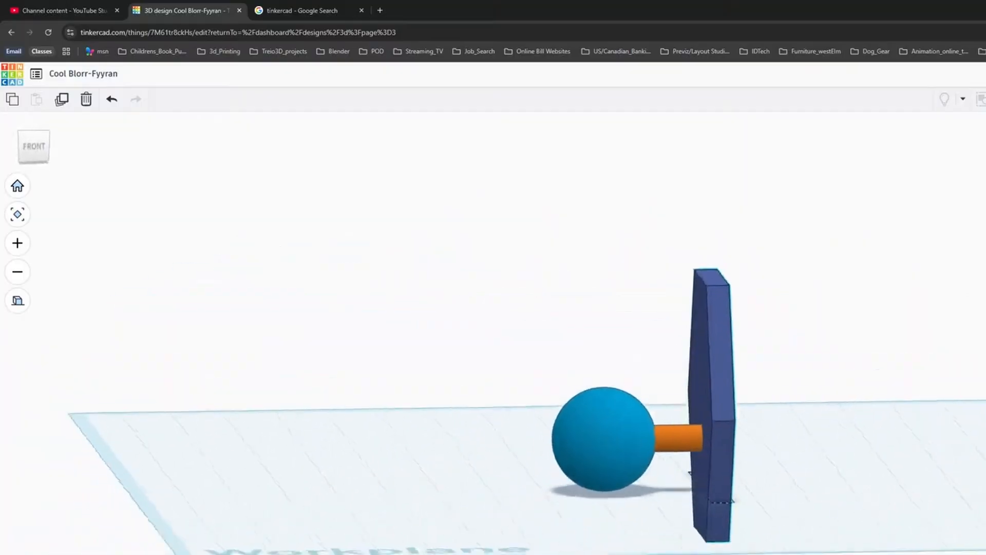
pyautogui.moveTo(968, 406); pyautogui.dragTo(968, 403, button='right')
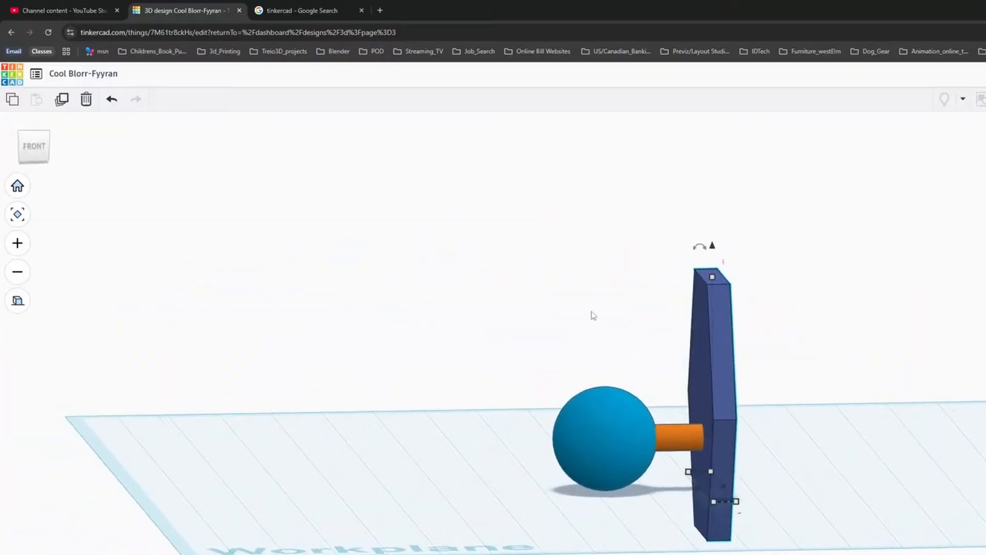
pyautogui.moveTo(594, 316); pyautogui.dragTo(609, 403, button='right')
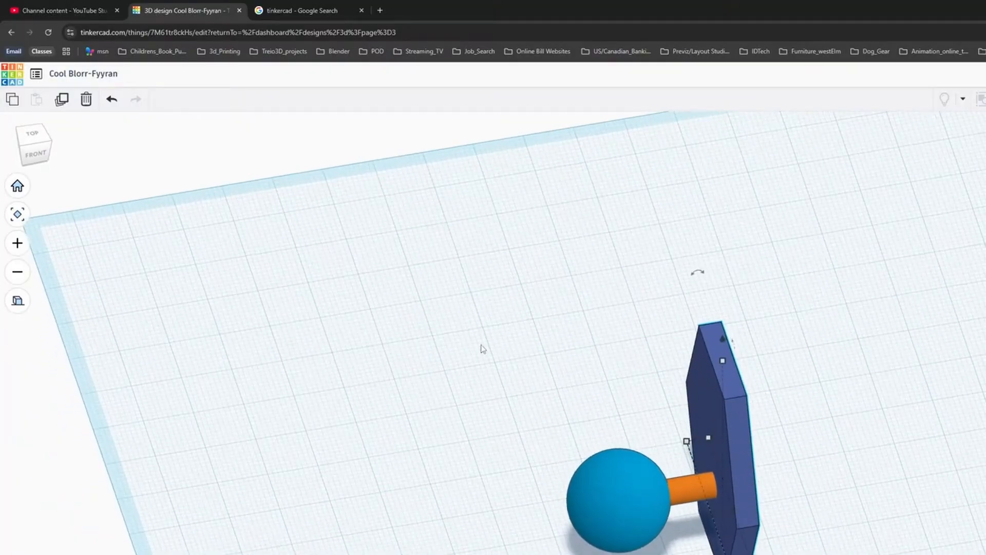
# Select the sphere, cylinder and hexagonal plate together and align their centers across the plate's width and in height.
pyautogui.moveTo(481, 345); pyautogui.dragTo(499, 367)
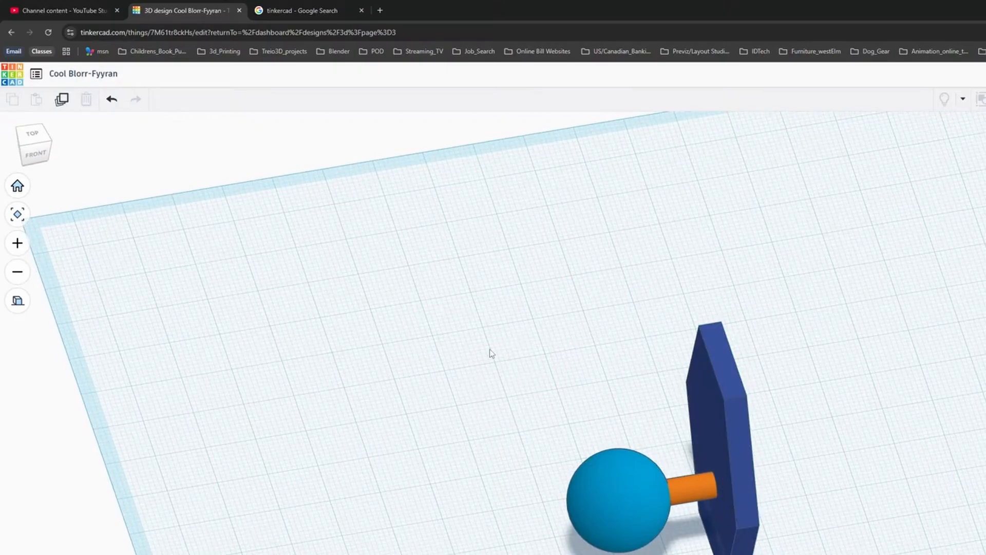
pyautogui.moveTo(490, 349); pyautogui.dragTo(840, 554)
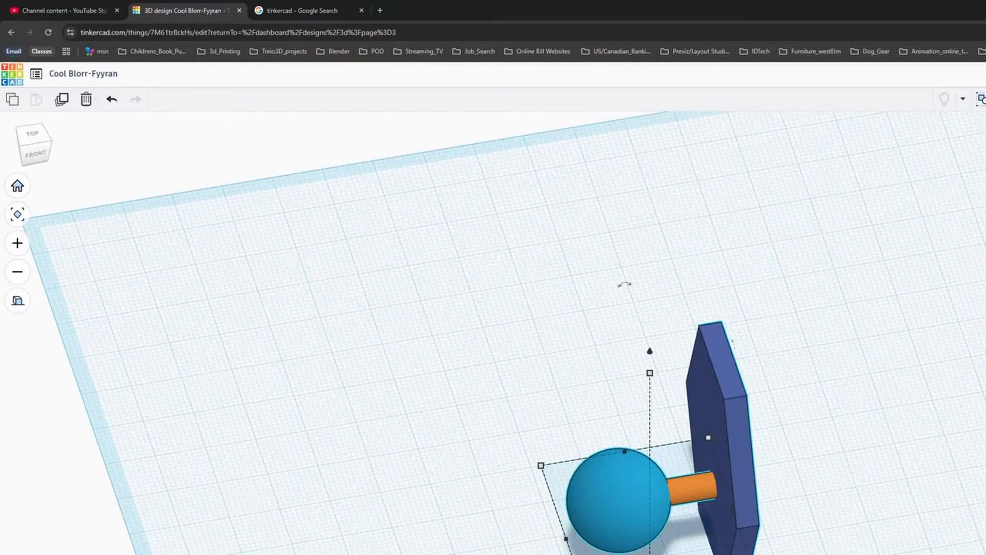
pyautogui.press('l')
pyautogui.moveTo(885, 430); pyautogui.dragTo(801, 477, button='right')
pyautogui.click(669, 523)
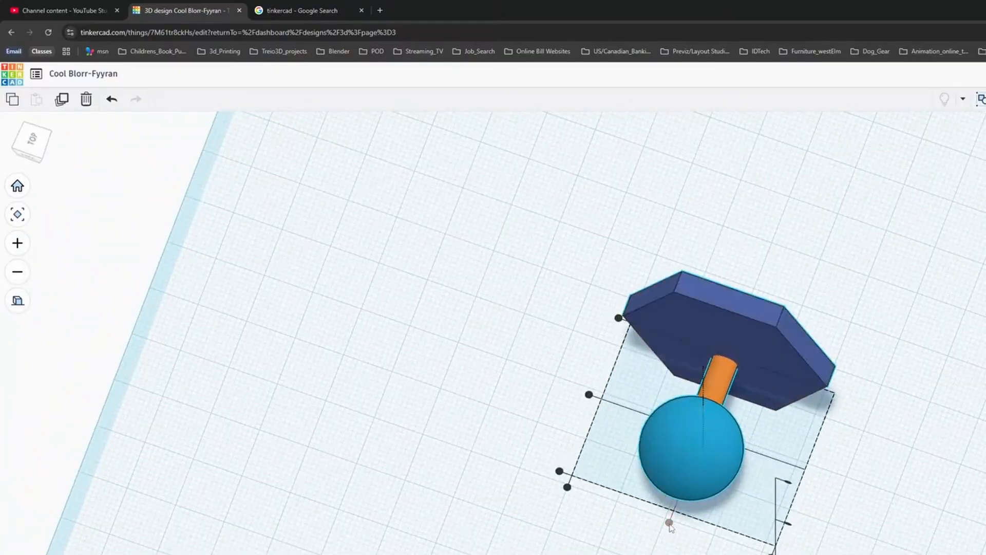
pyautogui.moveTo(906, 516); pyautogui.dragTo(611, 403, button='right')
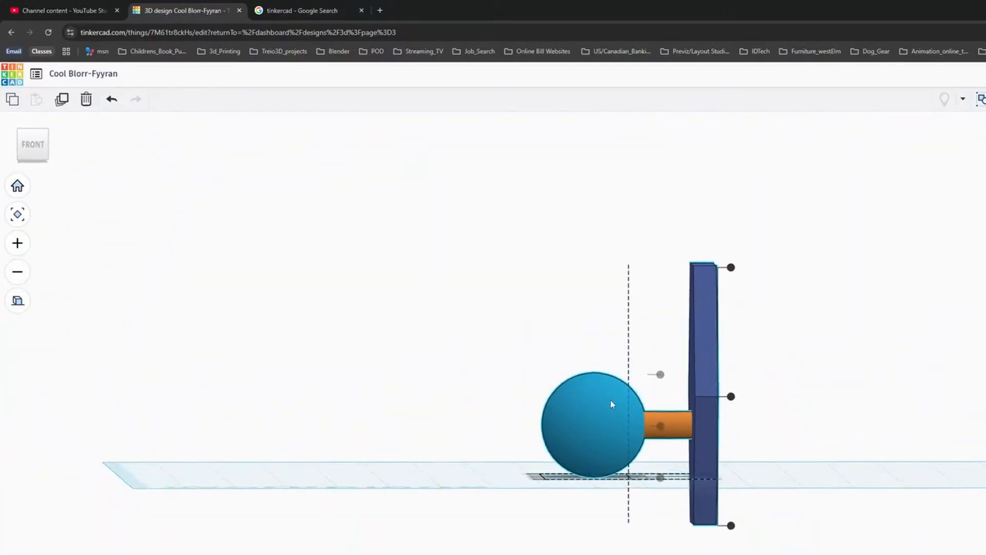
pyautogui.click(731, 397)
pyautogui.moveTo(777, 376); pyautogui.dragTo(788, 458, button='right')
pyautogui.click(803, 314)
pyautogui.click(804, 339)
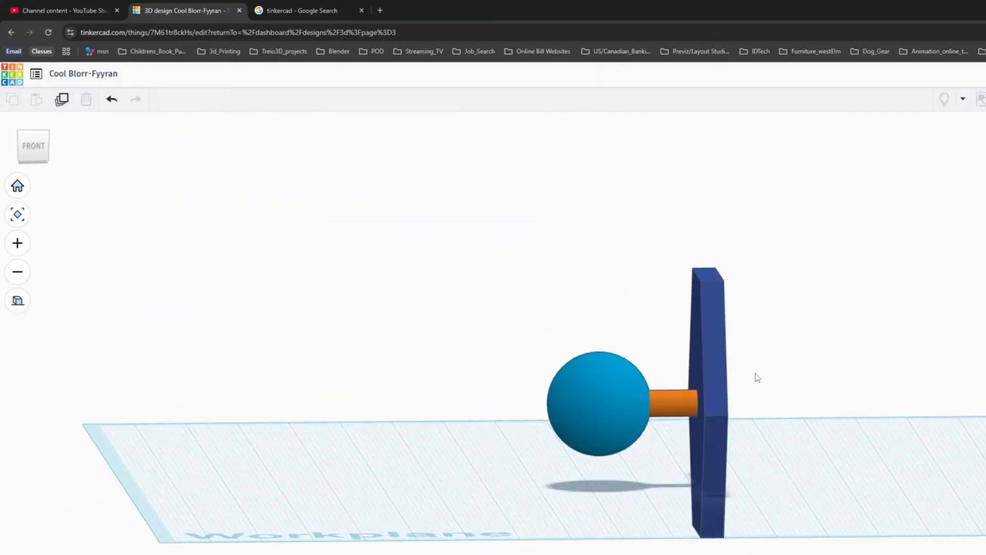
# Thin the hexagonal plate from its outer face, leaving its inner face against the cylinder.
pyautogui.click(723, 338)
pyautogui.moveTo(865, 354); pyautogui.dragTo(749, 376, button='right')
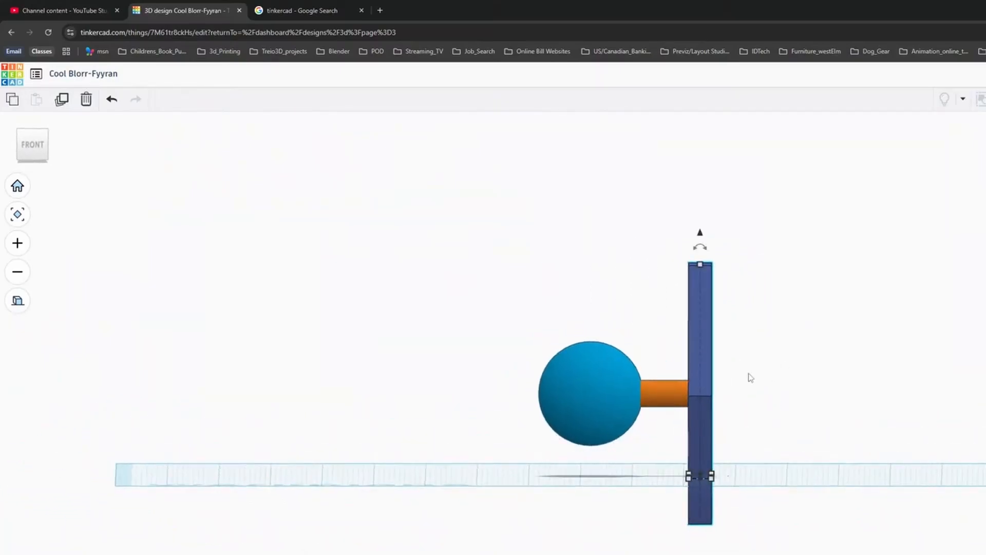
pyautogui.moveTo(721, 437); pyautogui.dragTo(706, 533, button='right')
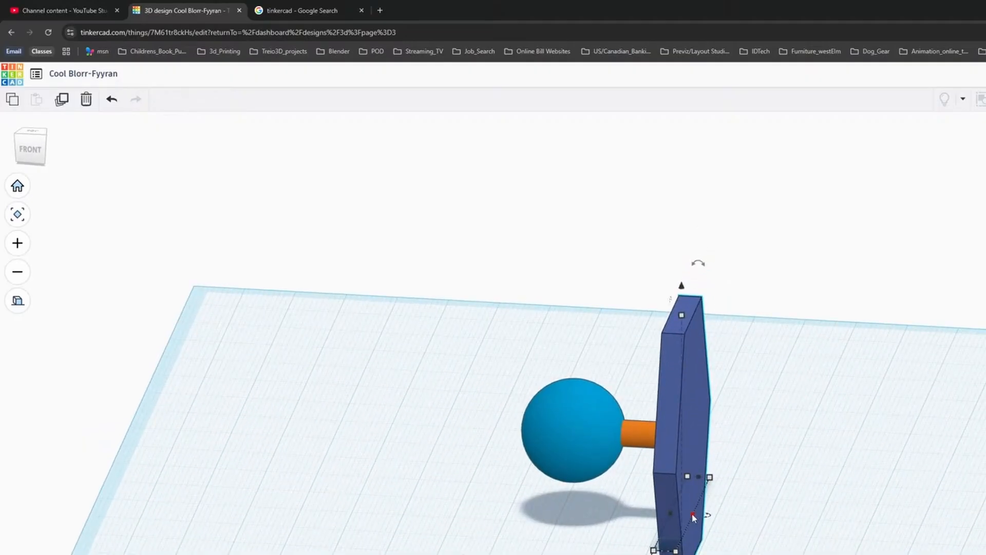
pyautogui.moveTo(692, 514); pyautogui.dragTo(682, 512)
pyautogui.moveTo(753, 515); pyautogui.dragTo(863, 485, button='right')
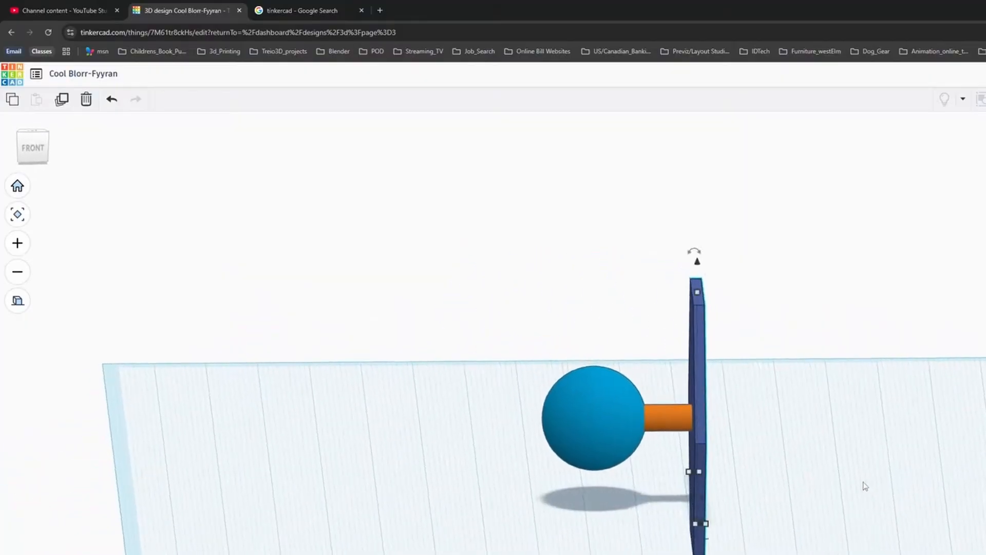
pyautogui.click(599, 395)
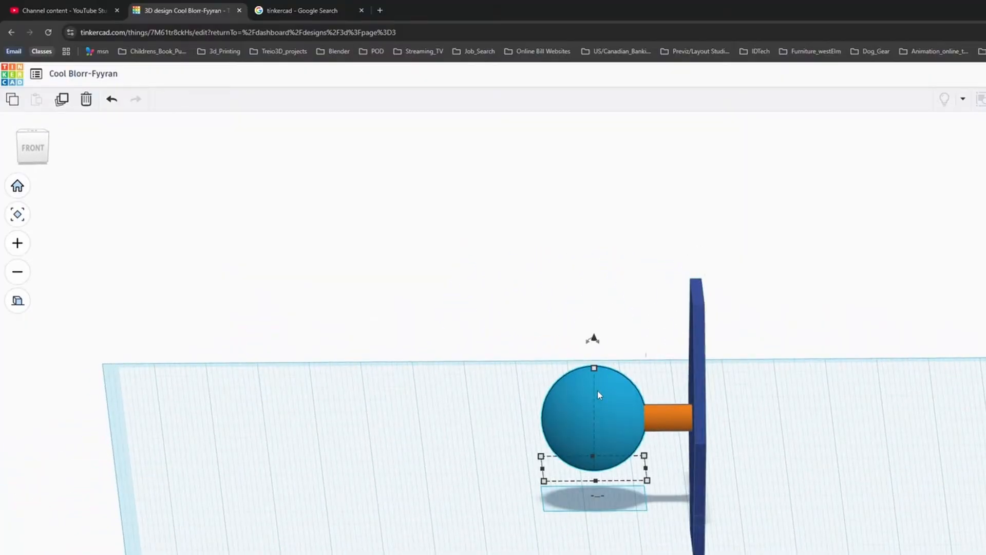
pyautogui.moveTo(795, 319); pyautogui.dragTo(873, 311, button='right')
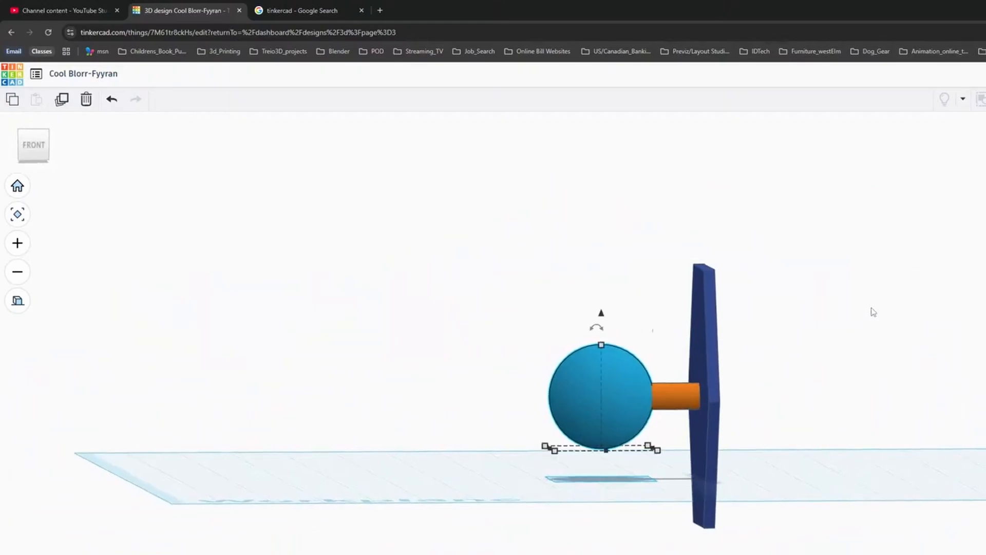
pyautogui.moveTo(494, 256); pyautogui.dragTo(416, 251, button='right')
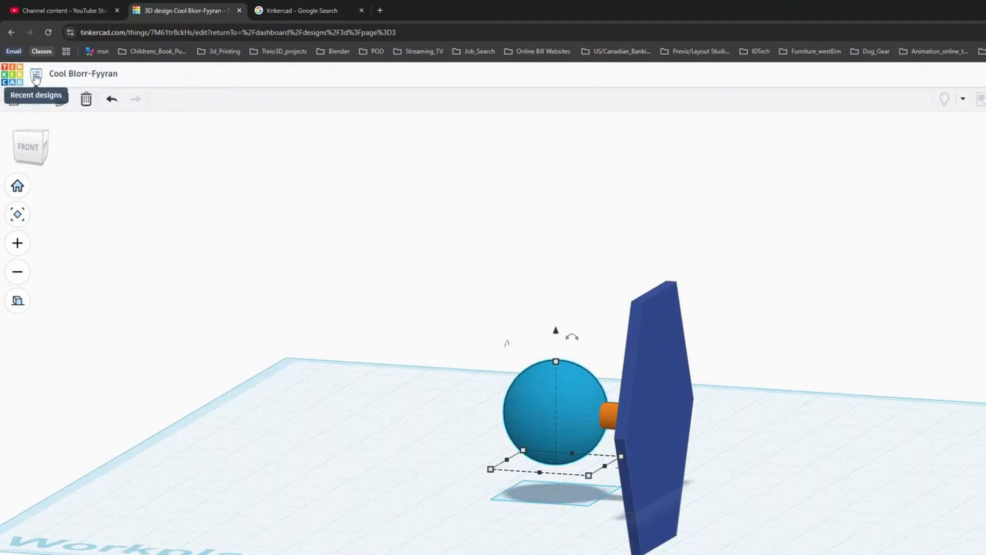
# Rename the design as Tie_Fighter_01.
pyautogui.click(102, 75)
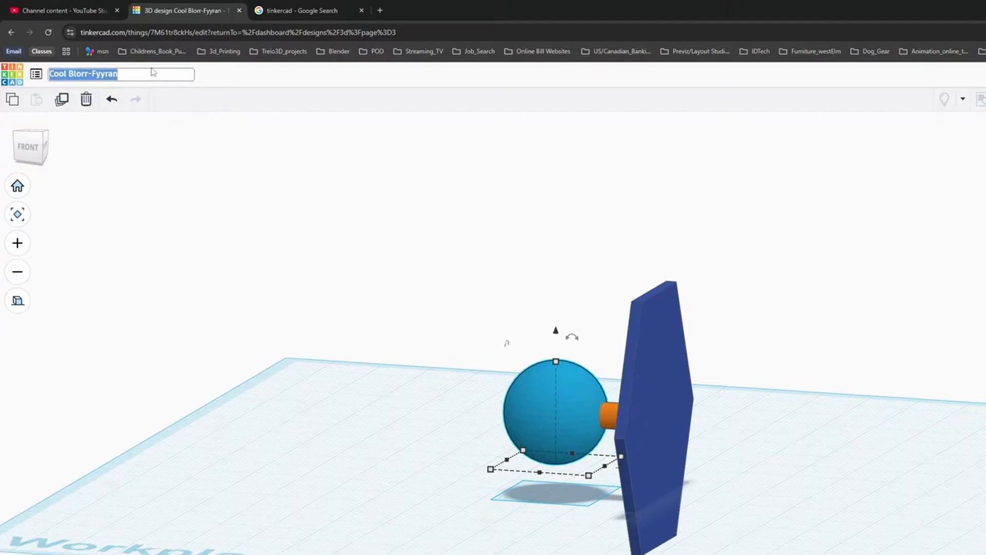
pyautogui.write('T')
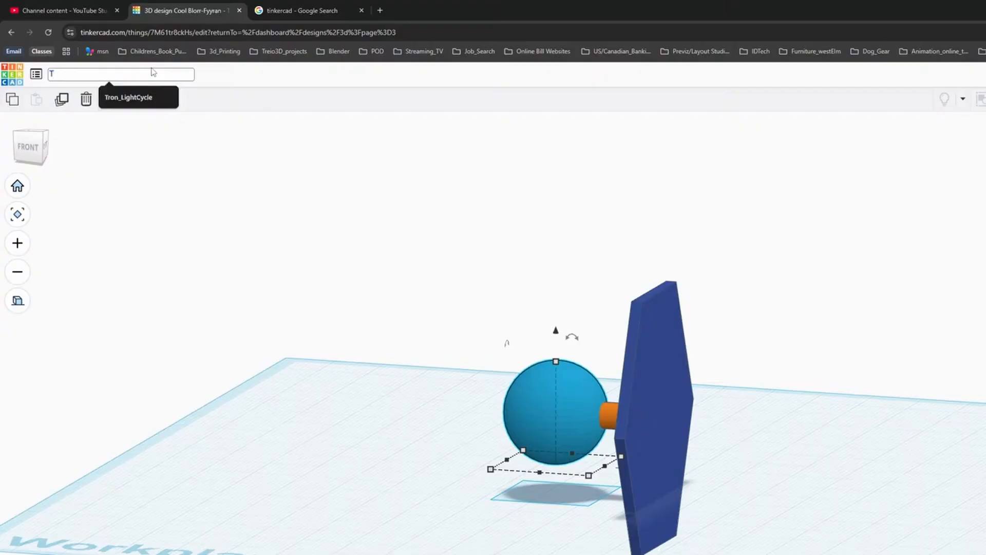
pyautogui.write('ie_Fighter_01')
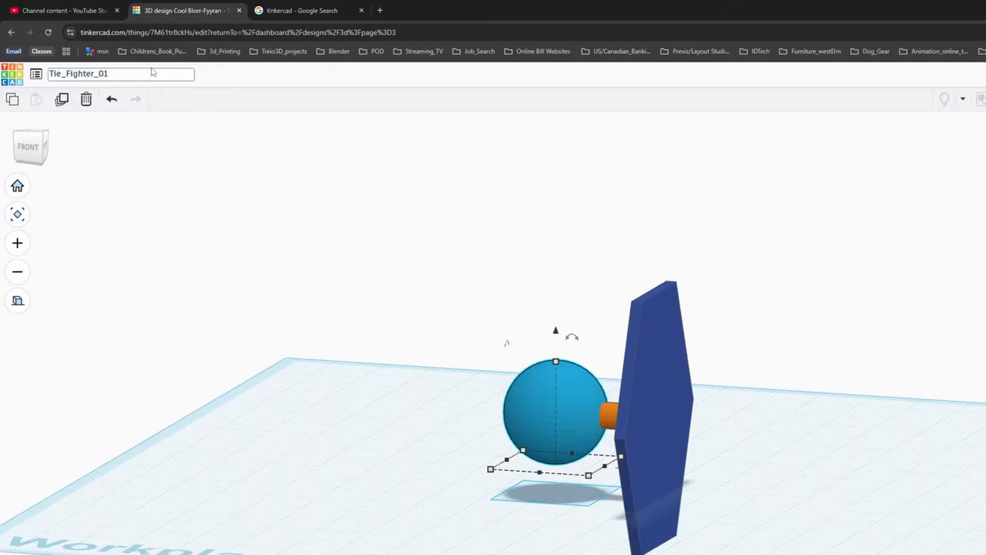
pyautogui.press('Return')
pyautogui.moveTo(481, 191); pyautogui.dragTo(171, 105, button='right')
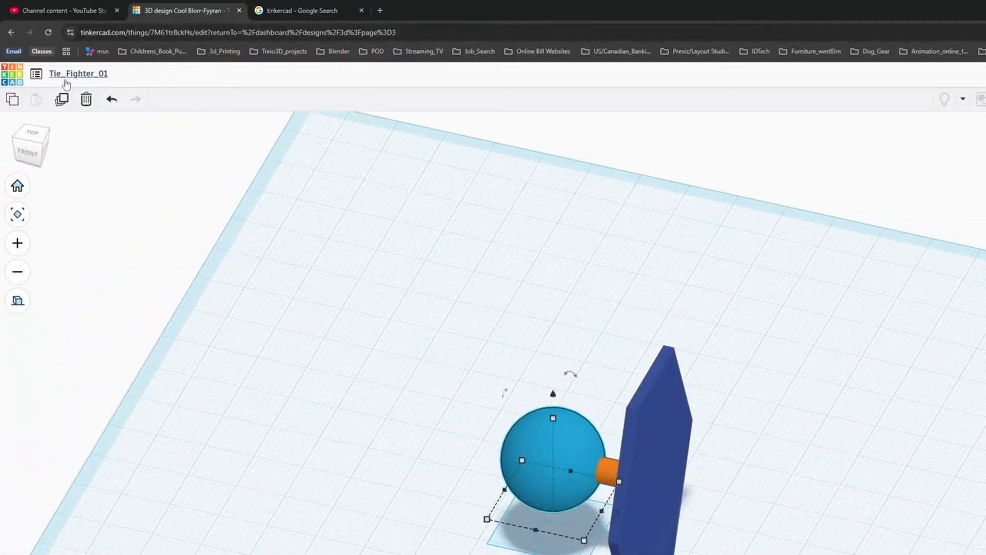
pyautogui.moveTo(352, 164); pyautogui.dragTo(673, 369, button='right')
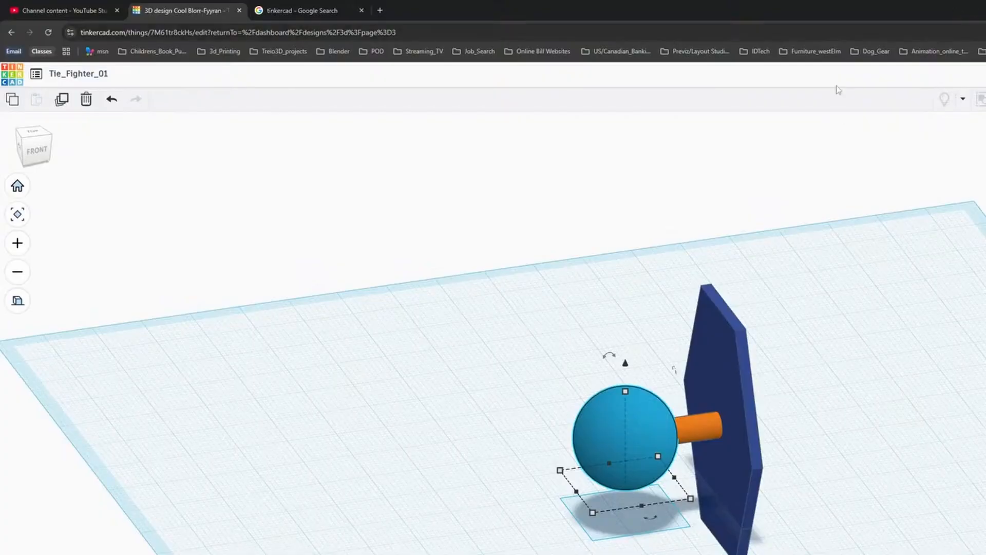
pyautogui.moveTo(884, 552); pyautogui.dragTo(770, 553, button='right')
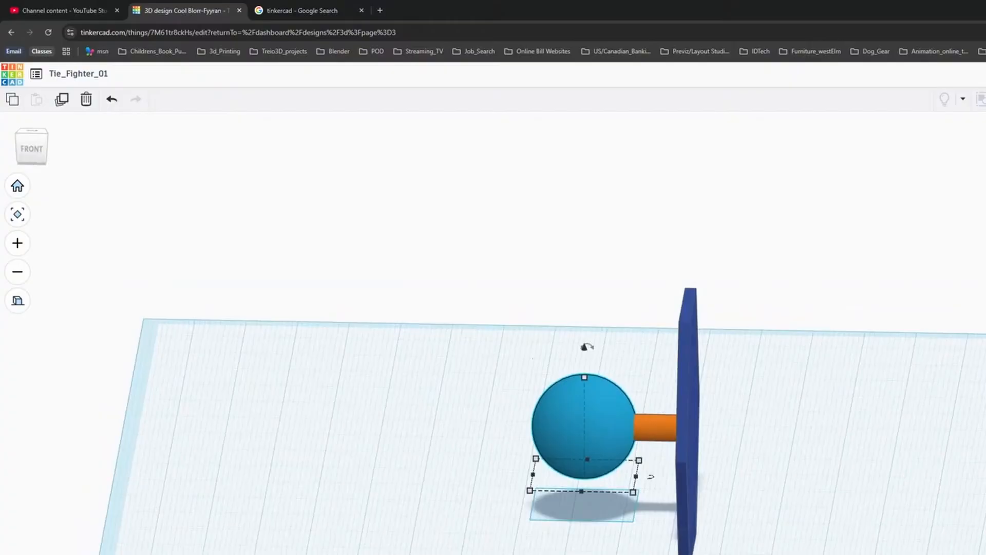
# Search Google for "tie fighter plans" in a new browser tab.
pyautogui.click(380, 12)
pyautogui.click(405, 31)
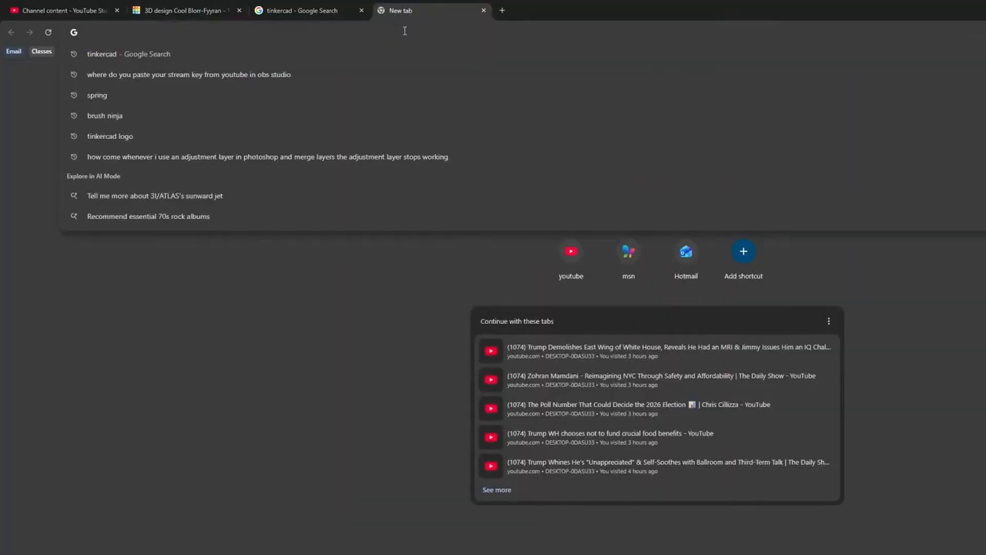
pyautogui.write('Tie ')
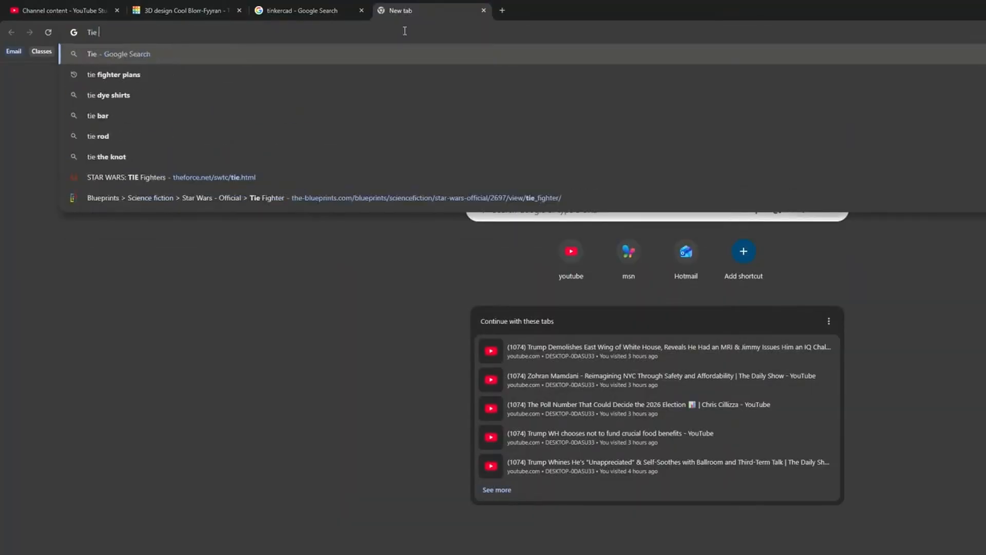
pyautogui.write('fighter')
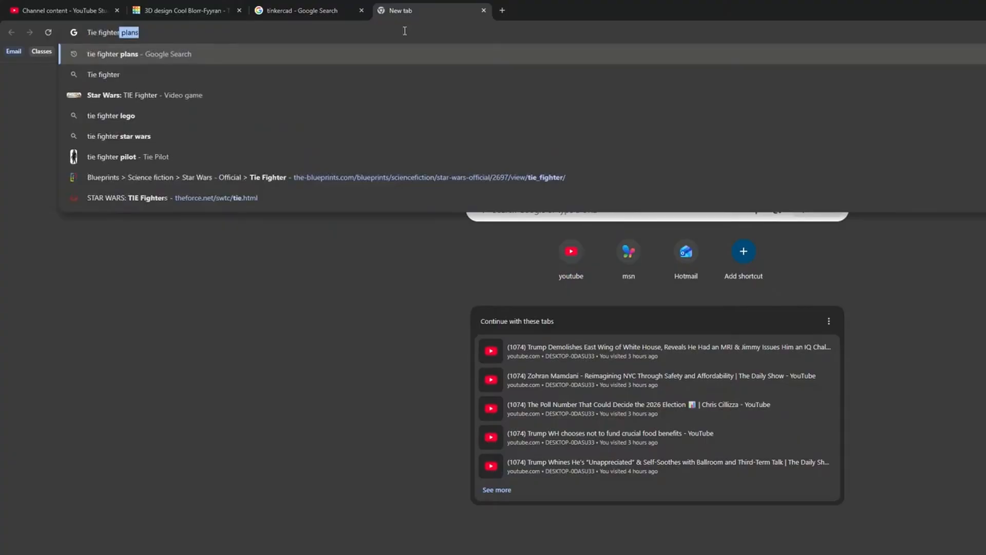
pyautogui.press('Return')
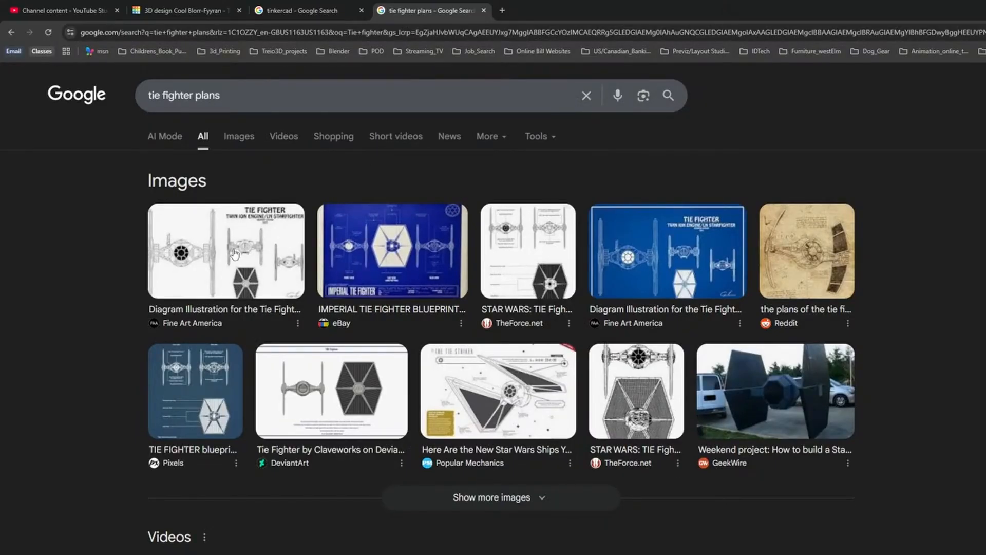
# Preview the TheForce.net plan image, open its source page and look through it for TIE fighter drawings.
pyautogui.click(534, 241)
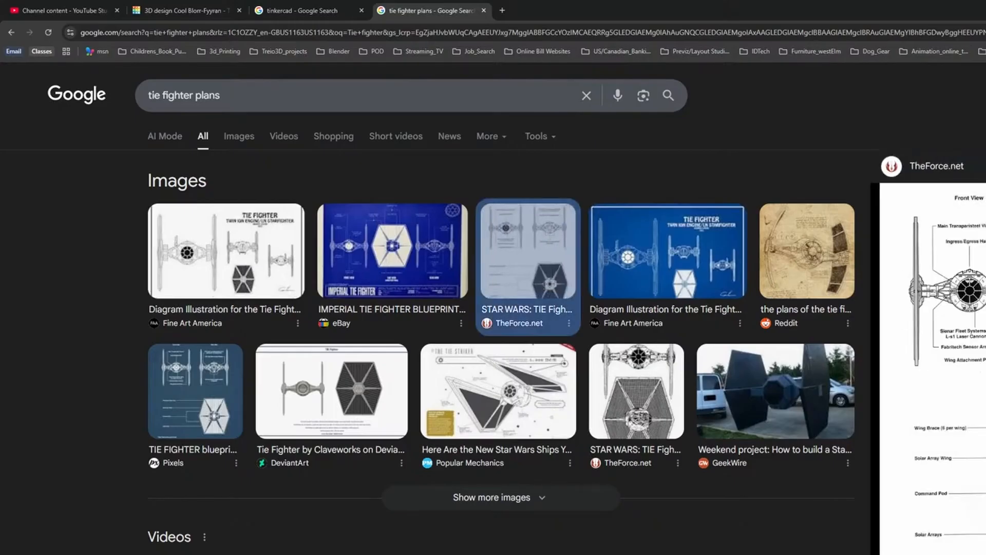
pyautogui.click(970, 319)
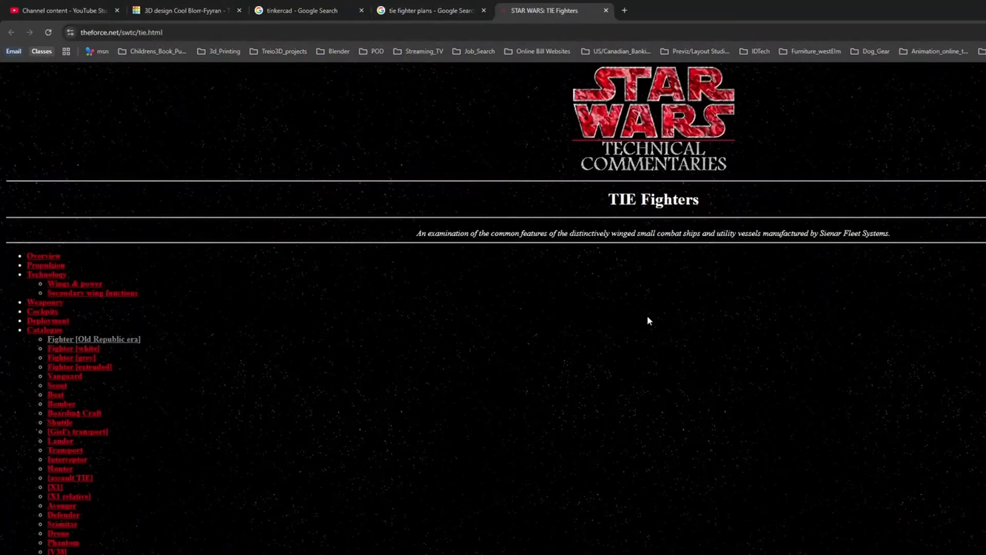
pyautogui.scroll(-15, 614, 384)
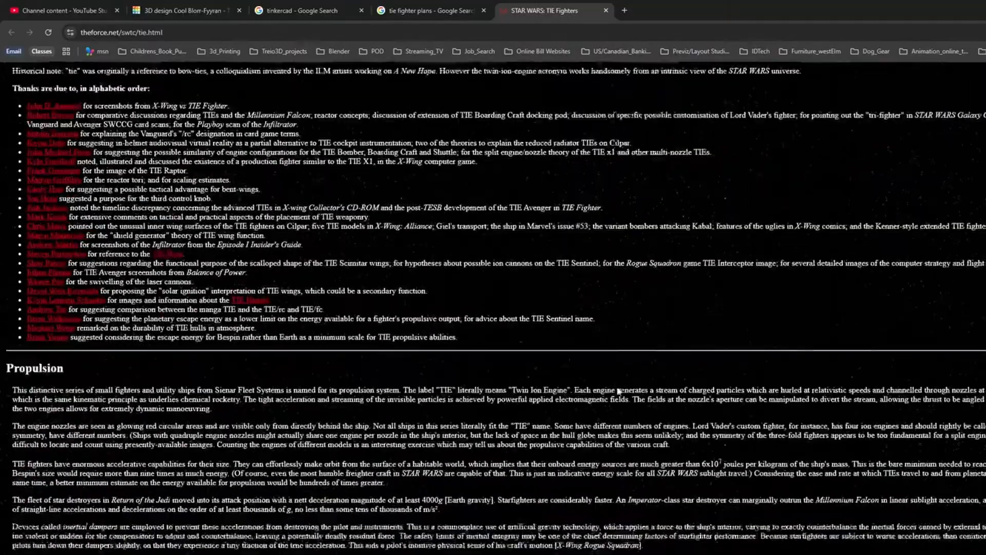
pyautogui.scroll(-20, 619, 387)
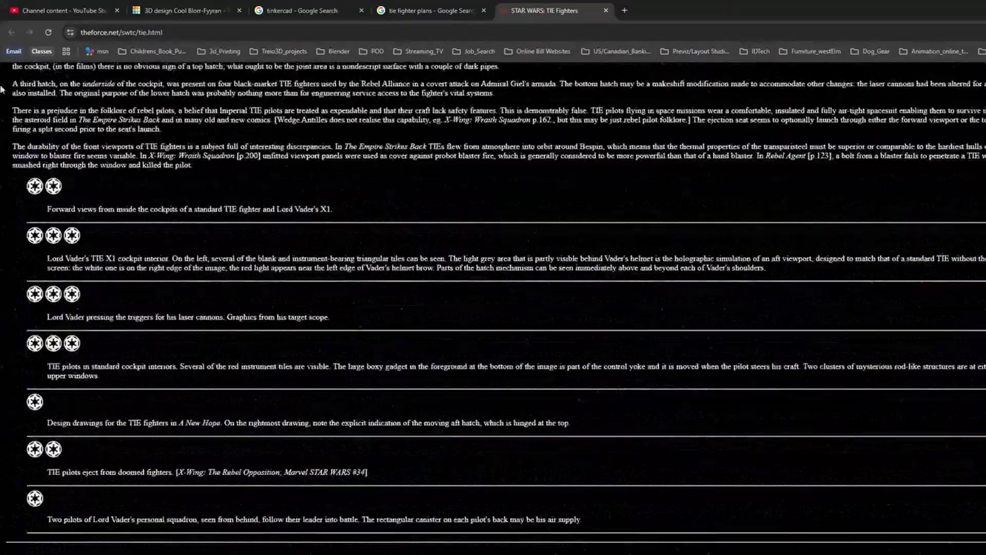
# Close the TIE Fighters source page and return to the search results with the plan image preview.
pyautogui.click(431, 11)
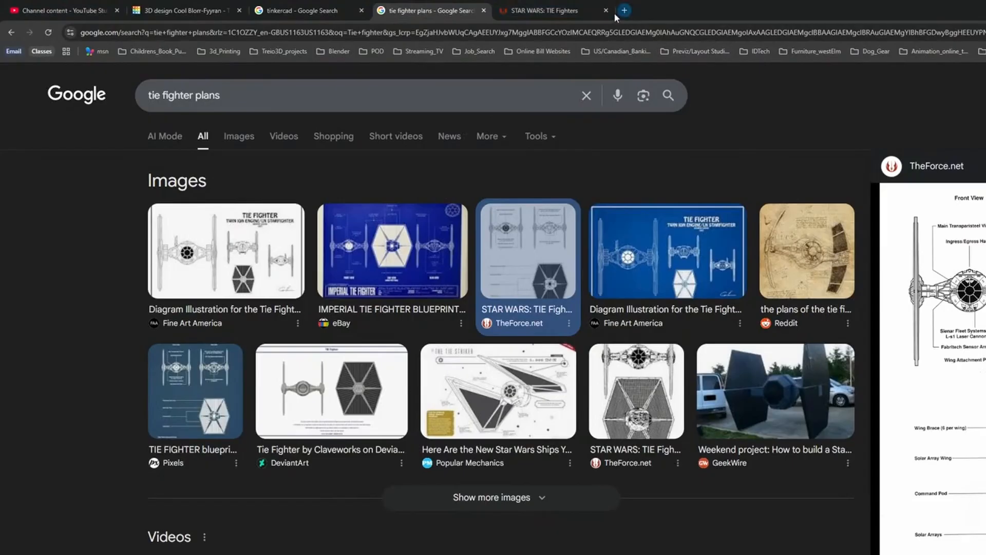
pyautogui.click(607, 11)
pyautogui.click(898, 153)
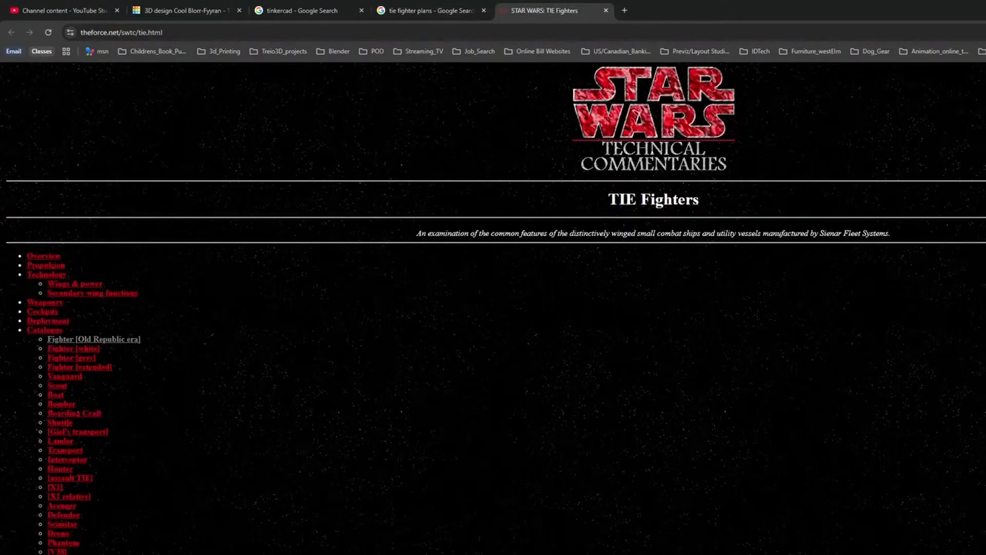
pyautogui.click(453, 13)
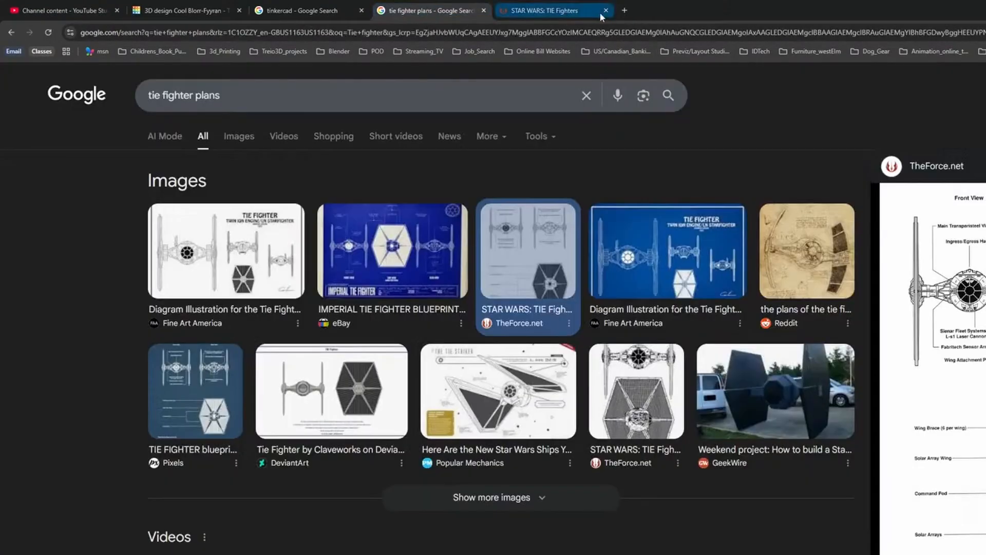
pyautogui.click(606, 10)
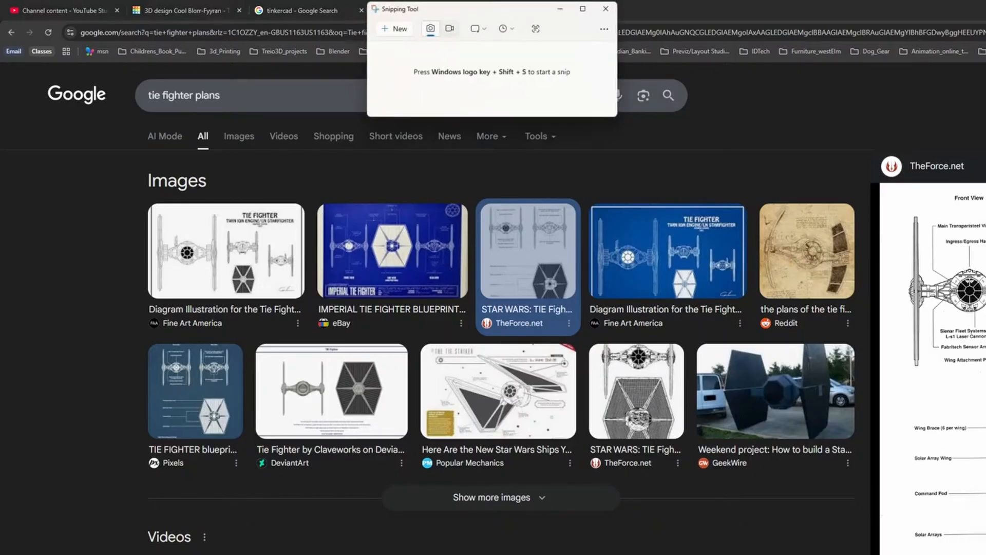
# Snip the TIE fighter plan image with Snipping Tool and save it to the Desktop as a JPG named Tie_Ref.
pyautogui.click(392, 28)
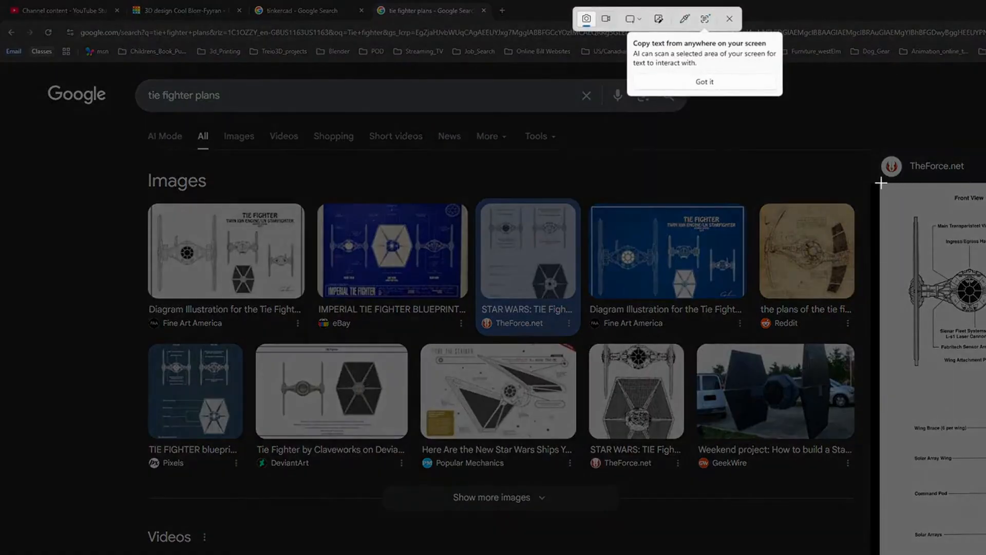
pyautogui.moveTo(880, 182); pyautogui.dragTo(985, 554)
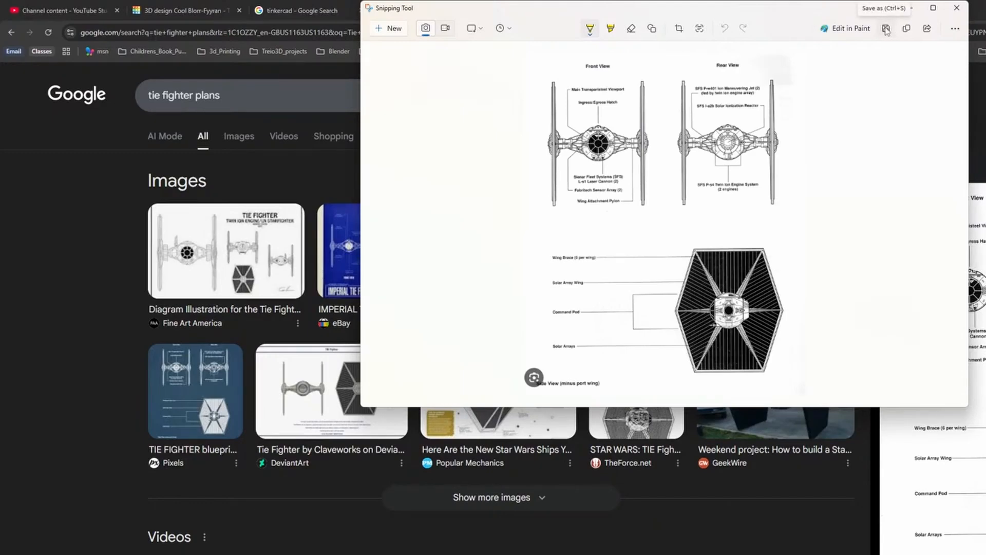
pyautogui.click(886, 29)
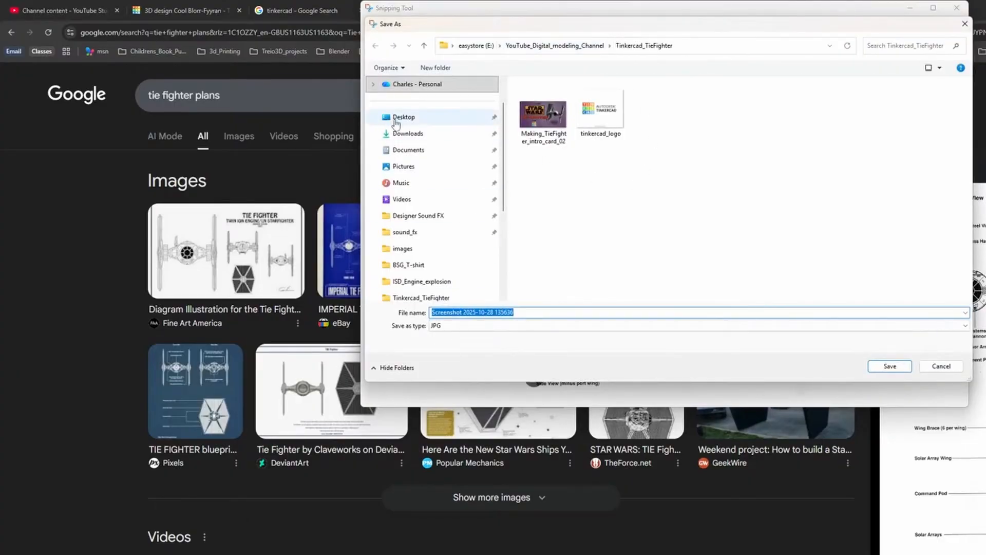
pyautogui.click(402, 118)
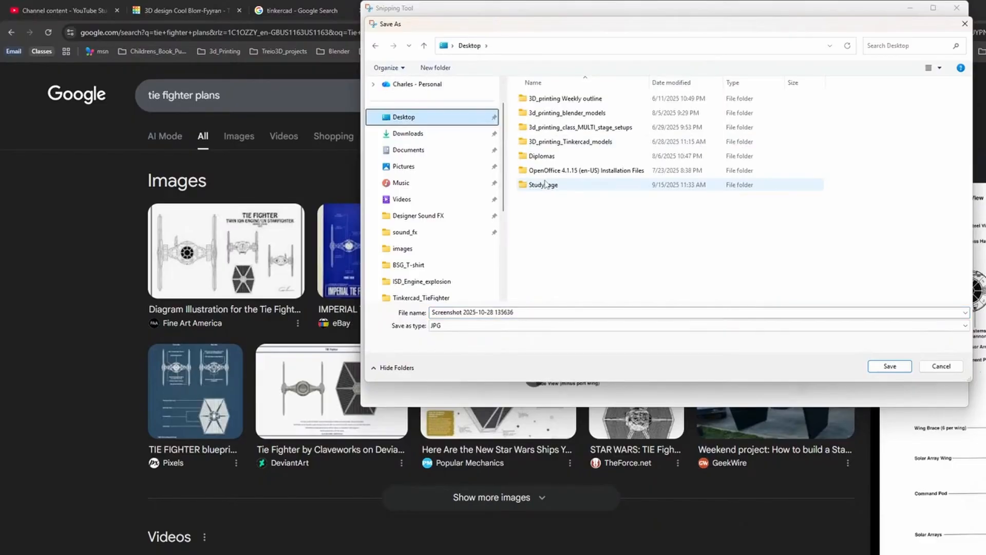
pyautogui.click(526, 312)
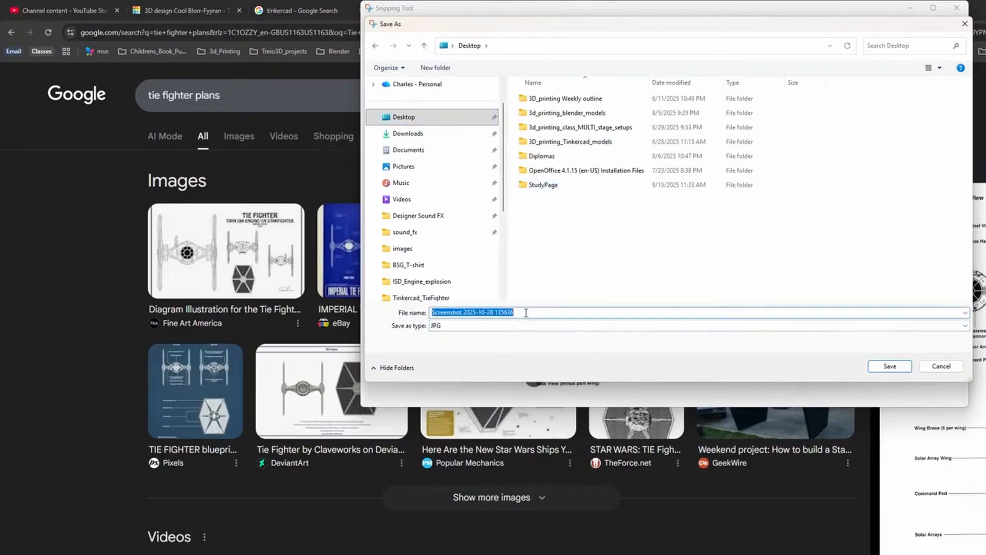
pyautogui.write('Tie_Ref')
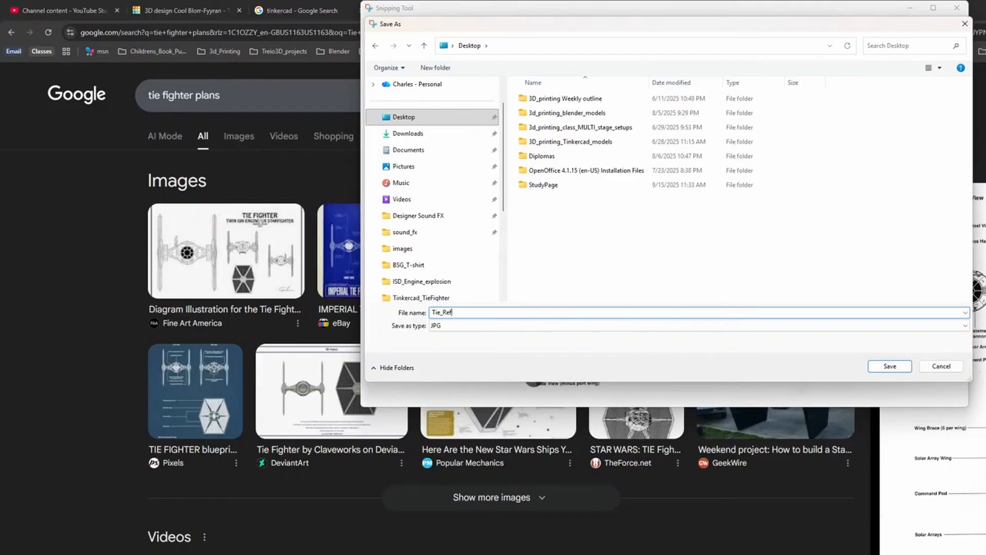
pyautogui.click(891, 366)
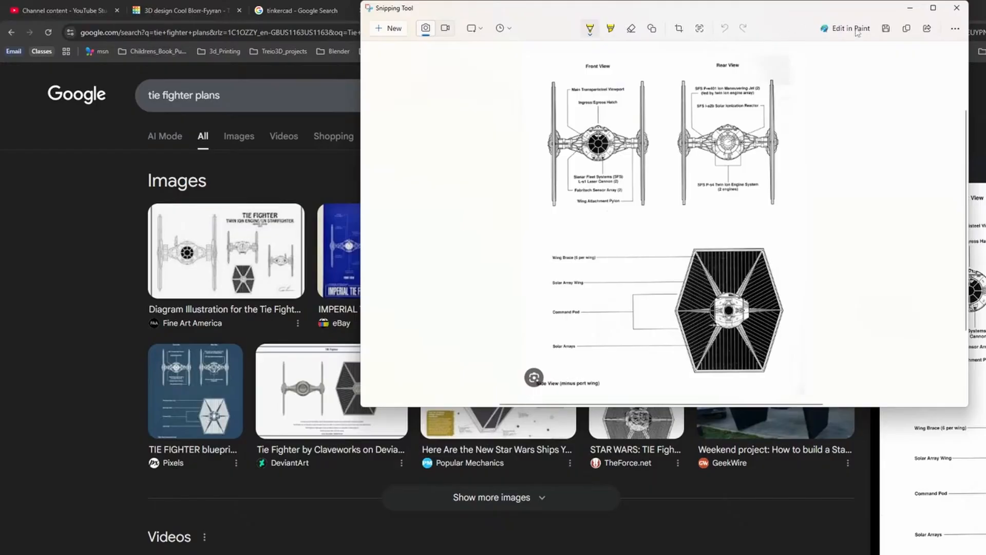
pyautogui.click(957, 8)
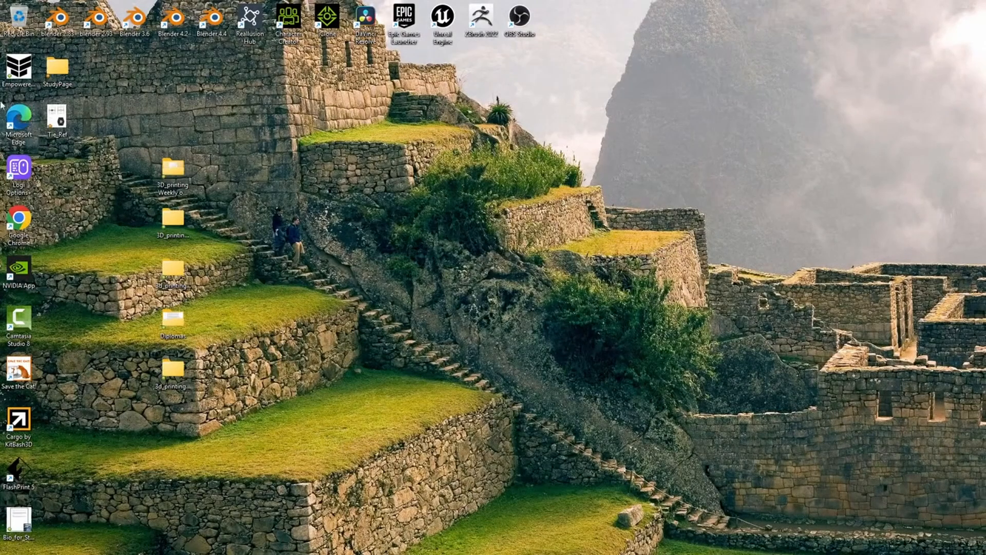
# Open Tie_Ref from the desktop, move its window aside and examine the TIE fighter's front view up close.
pyautogui.doubleClick(56, 117)
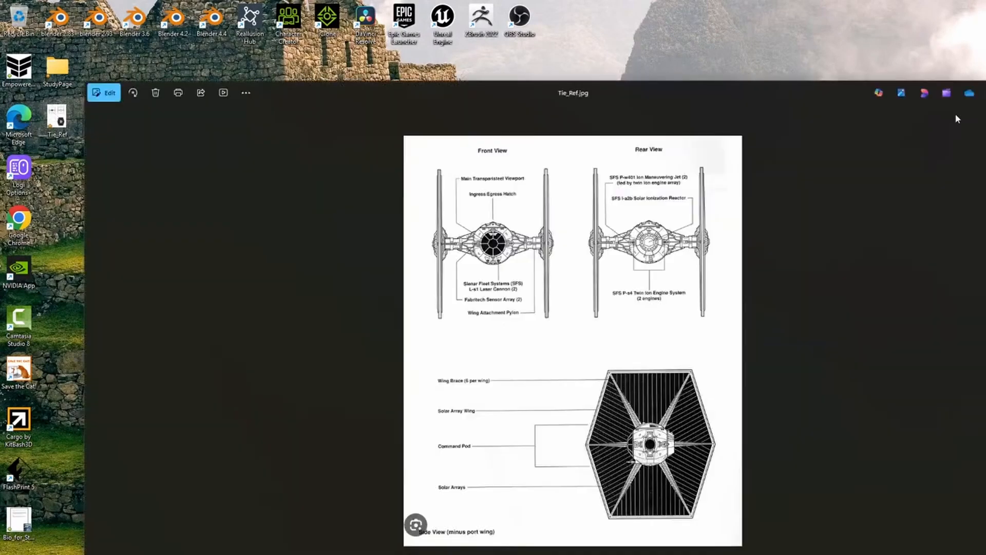
pyautogui.moveTo(831, 90); pyautogui.dragTo(985, 109)
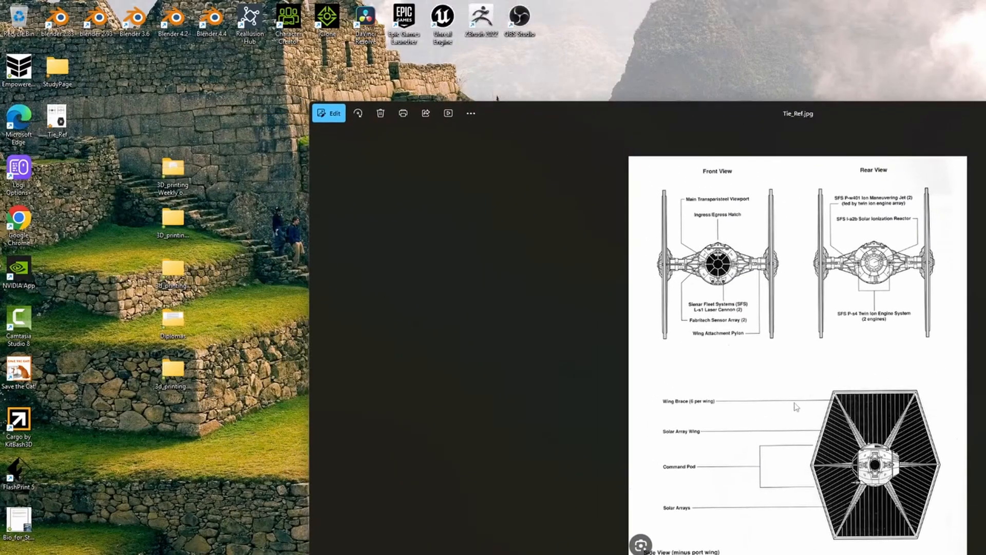
pyautogui.scroll(1, 811, 404)
pyautogui.scroll(2, 817, 359)
pyautogui.moveTo(816, 329); pyautogui.dragTo(824, 518)
pyautogui.scroll(2, 818, 458)
pyautogui.moveTo(848, 381); pyautogui.dragTo(879, 498)
pyautogui.moveTo(777, 423); pyautogui.dragTo(816, 415)
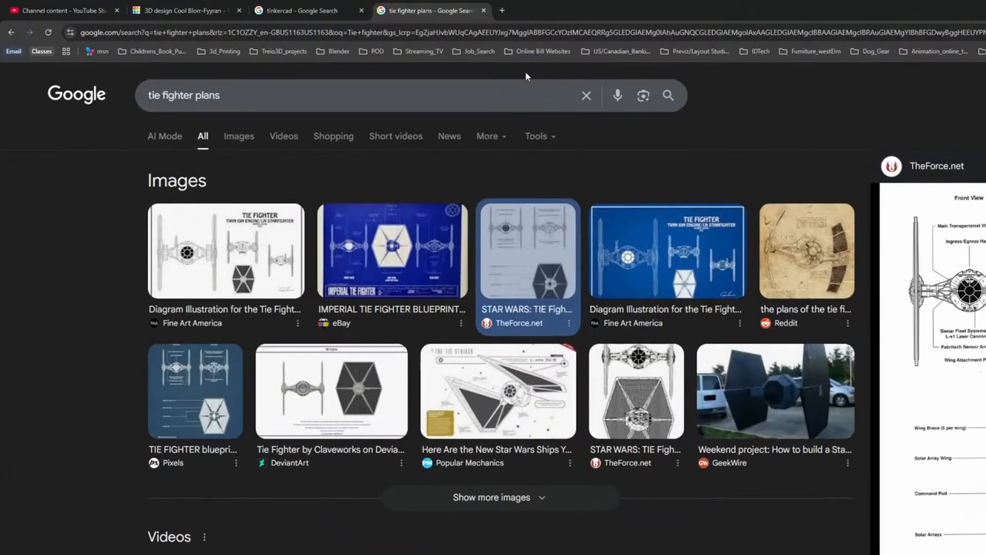
# Switch back to the Tinkercad design and scale the hexagonal plate proportionally to 63 mm wide and 3 mm thick.
pyautogui.click(201, 10)
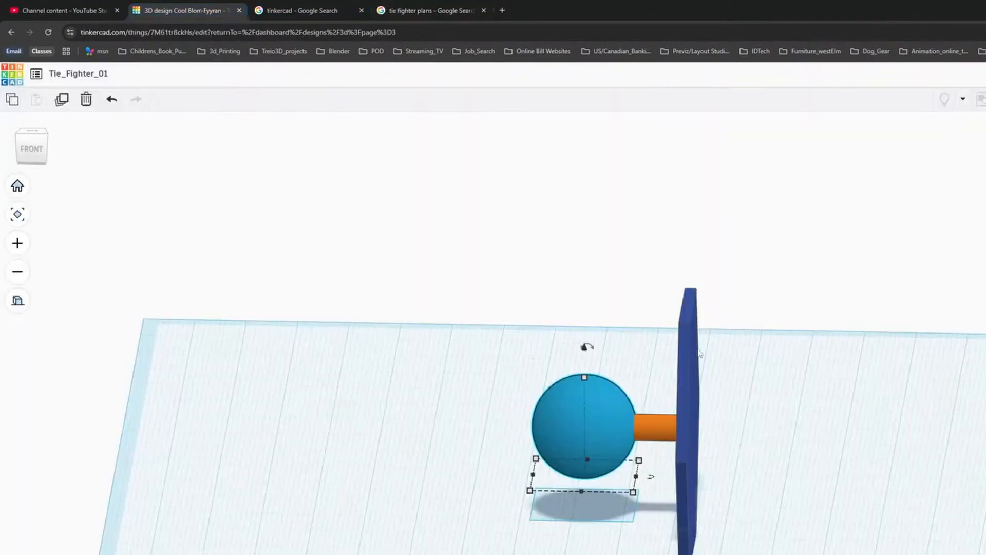
pyautogui.click(31, 156)
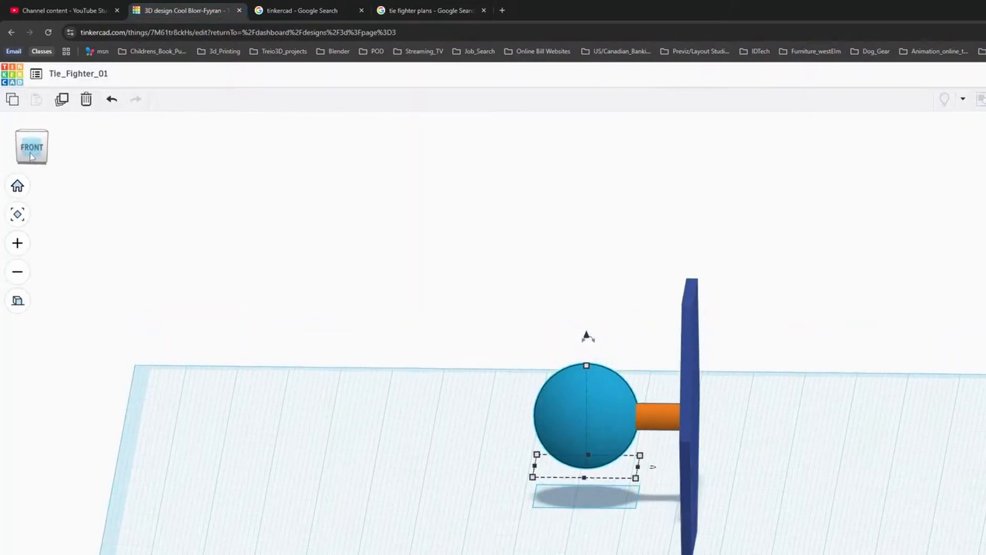
pyautogui.click(697, 319)
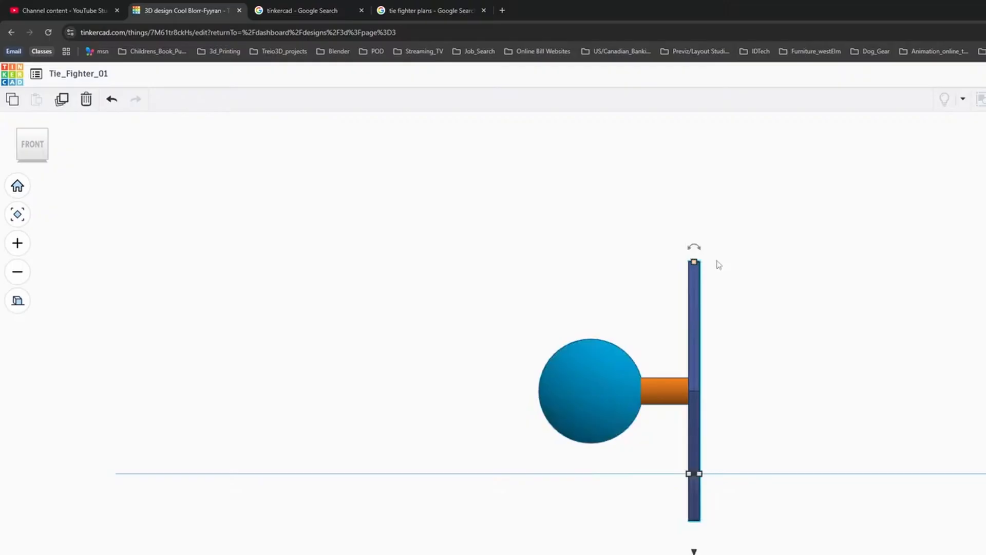
pyautogui.moveTo(863, 326); pyautogui.dragTo(665, 494, button='right')
pyautogui.moveTo(791, 341); pyautogui.dragTo(562, 264, button='right')
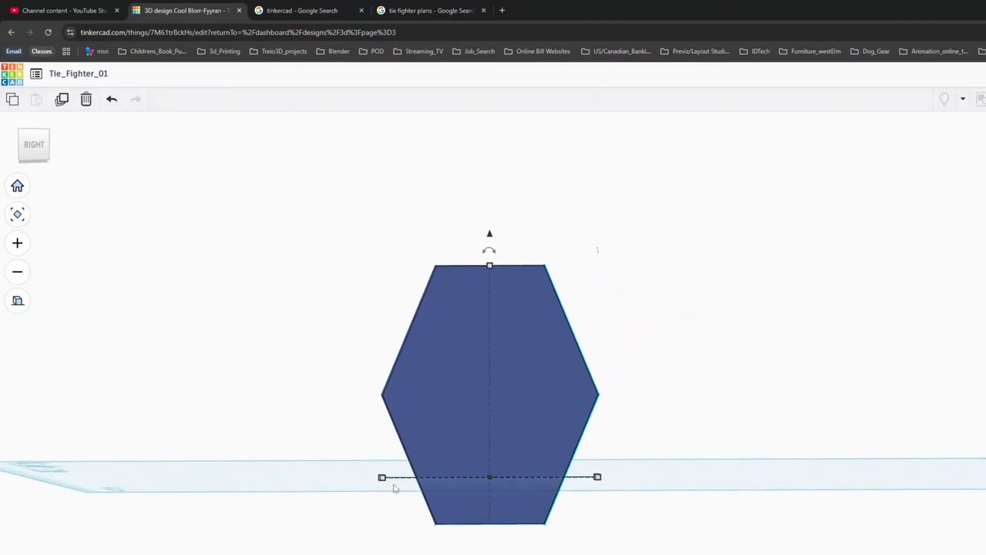
pyautogui.moveTo(397, 489); pyautogui.dragTo(420, 530, button='right')
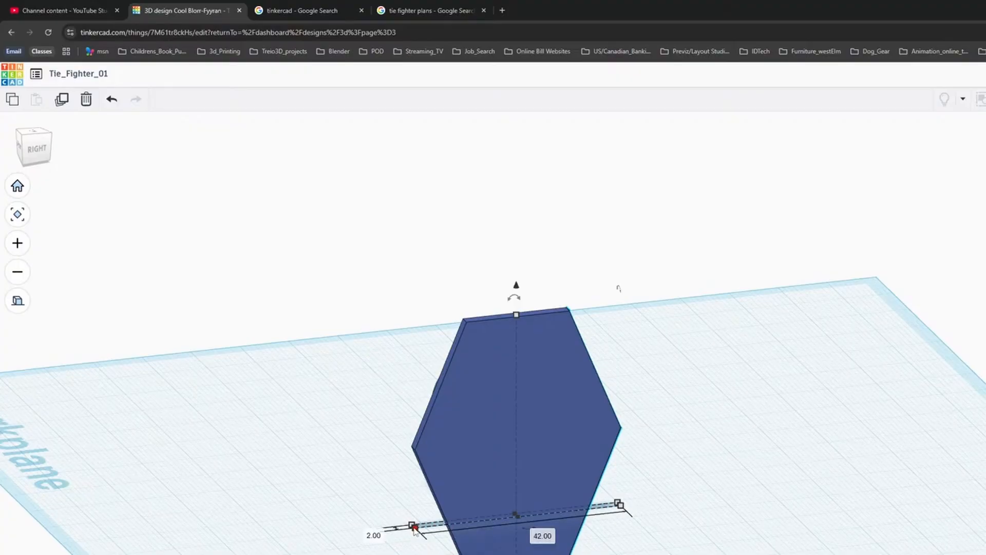
pyautogui.moveTo(414, 528)
pyautogui.keyDown('shift'); pyautogui.mouseDown()
pyautogui.moveTo(408, 535)
pyautogui.moveTo(422, 529)
pyautogui.mouseUp(); pyautogui.keyUp('shift')
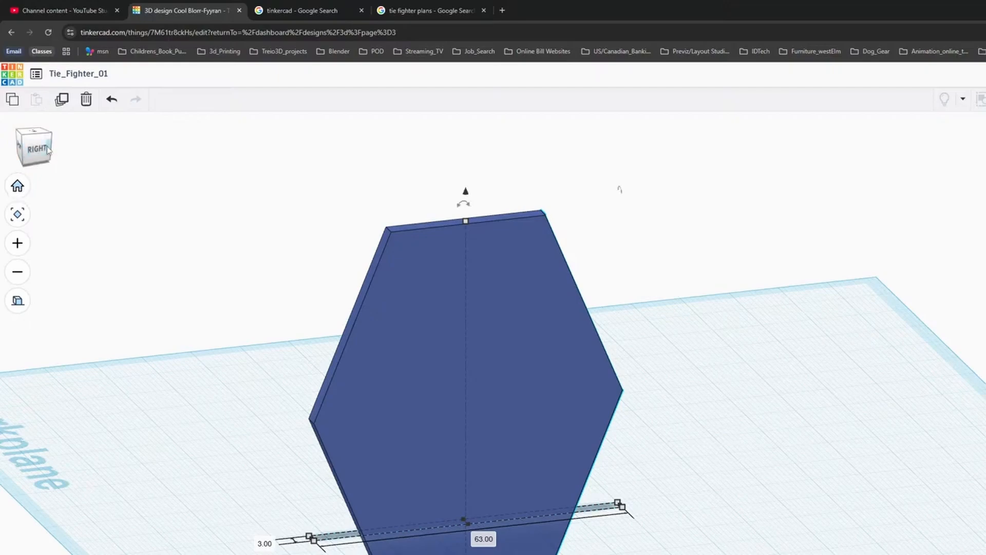
# Move the sphere away from the cylinder and raise it 10 mm, to 16 mm above the workplane.
pyautogui.click(21, 147)
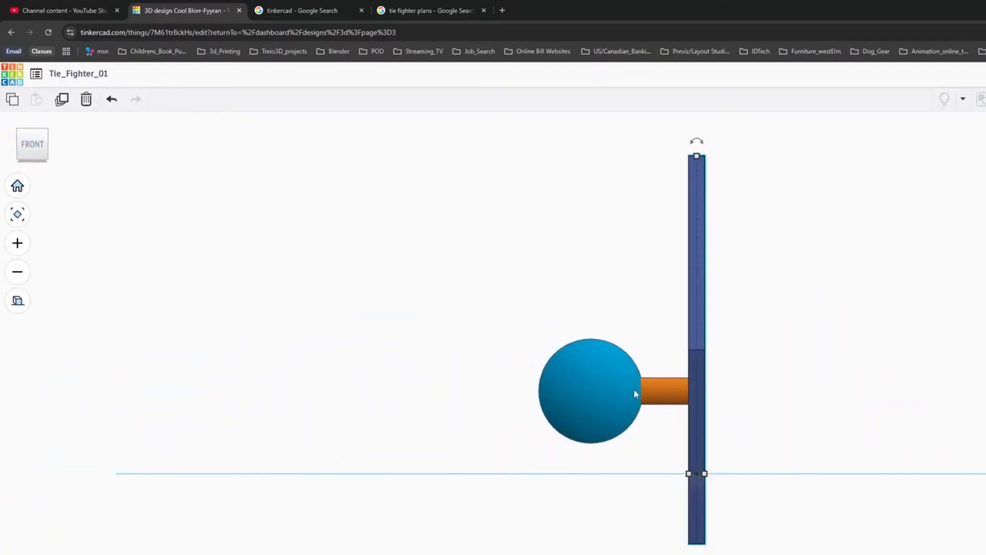
pyautogui.click(609, 361)
pyautogui.moveTo(615, 402); pyautogui.dragTo(553, 333)
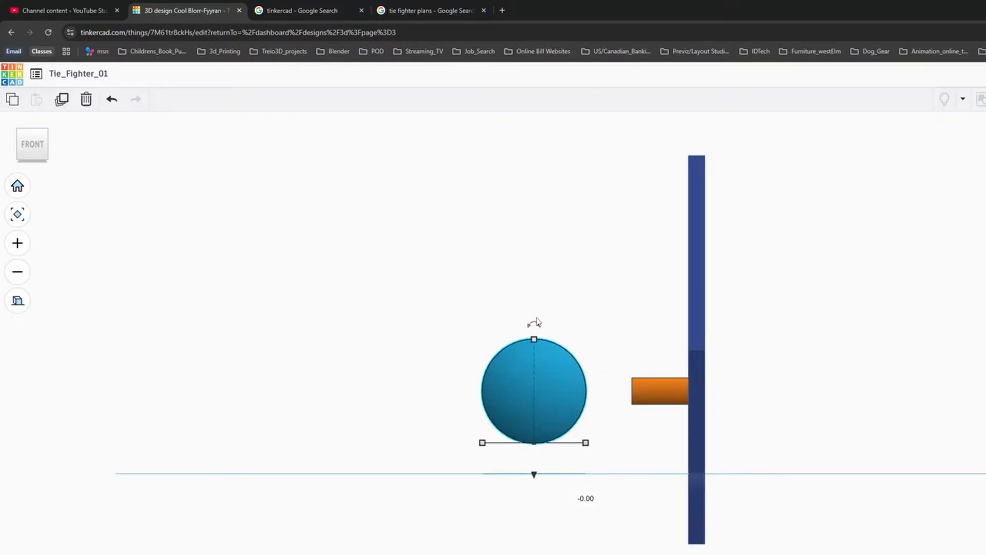
pyautogui.moveTo(534, 476); pyautogui.dragTo(538, 422)
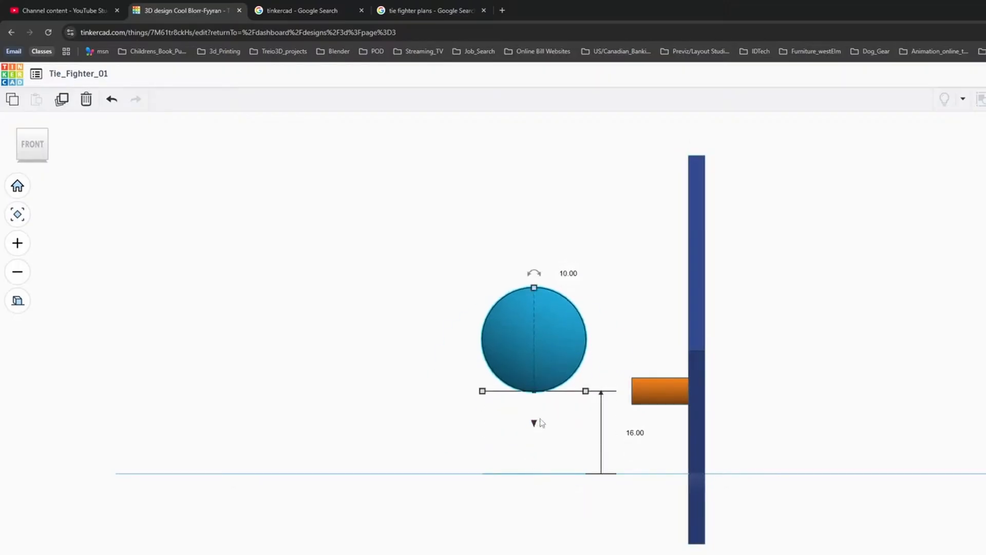
# Lengthen the cylinder towards the sphere and raise it 10.5 mm, to 24 mm above the workplane.
pyautogui.click(663, 394)
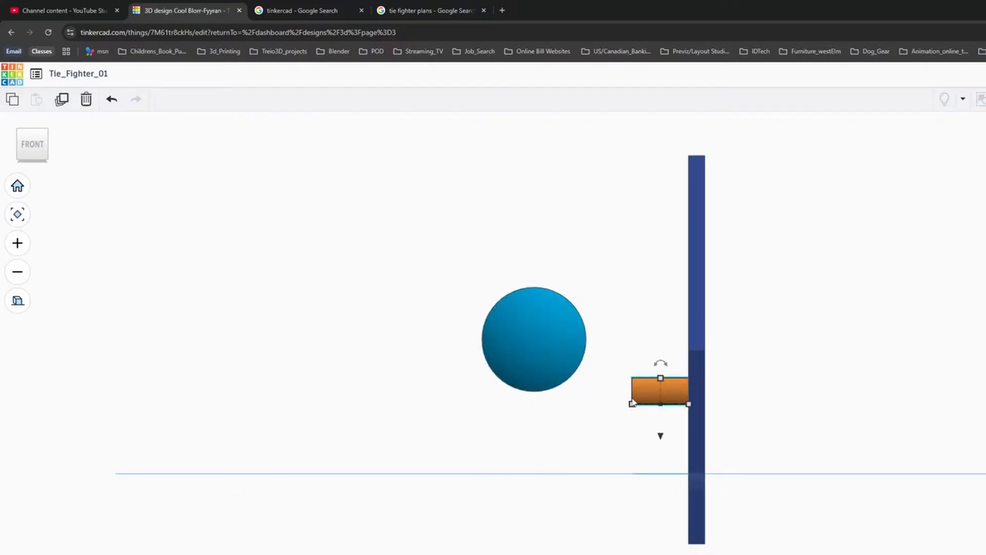
pyautogui.moveTo(632, 400); pyautogui.dragTo(642, 440, button='right')
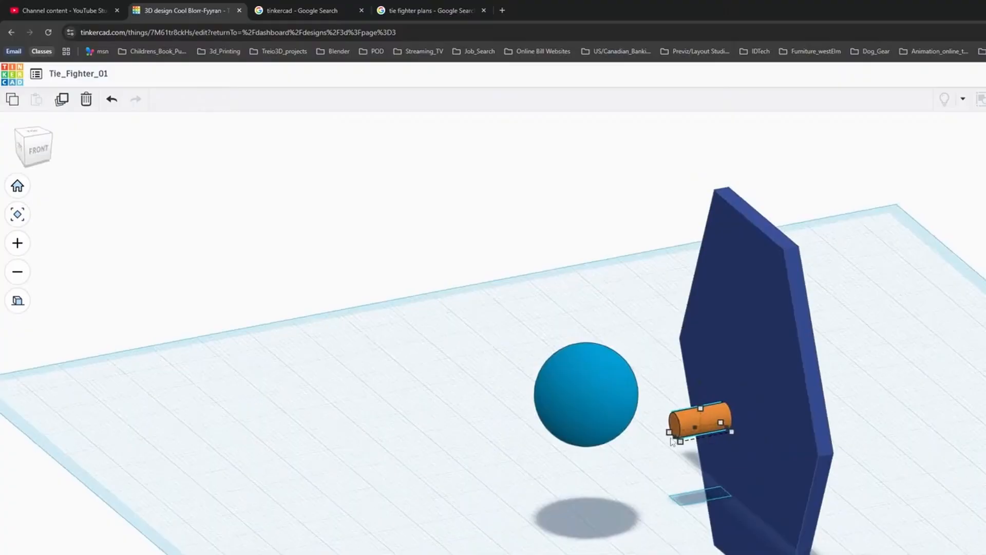
pyautogui.moveTo(668, 442); pyautogui.dragTo(639, 448)
pyautogui.moveTo(694, 457); pyautogui.dragTo(650, 396, button='right')
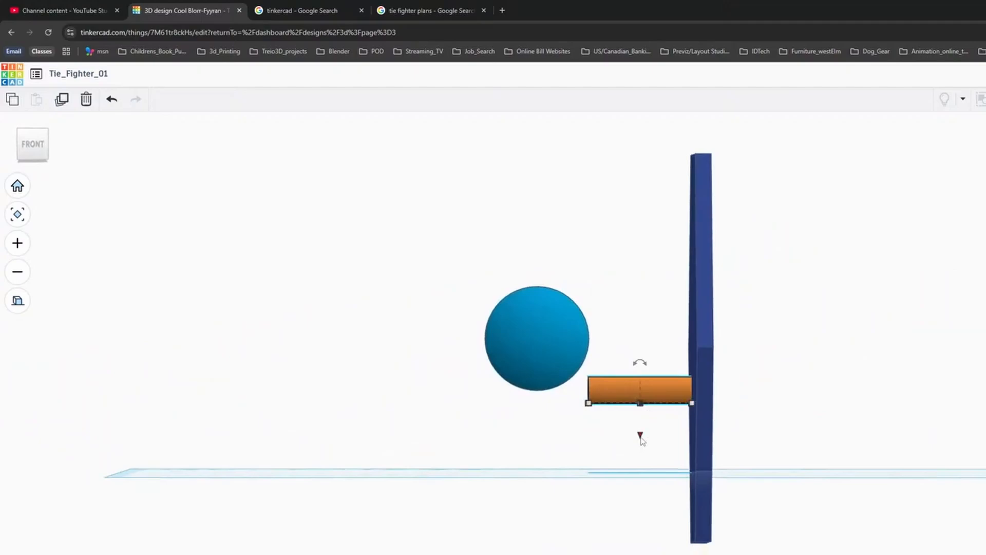
pyautogui.moveTo(641, 435); pyautogui.dragTo(642, 379)
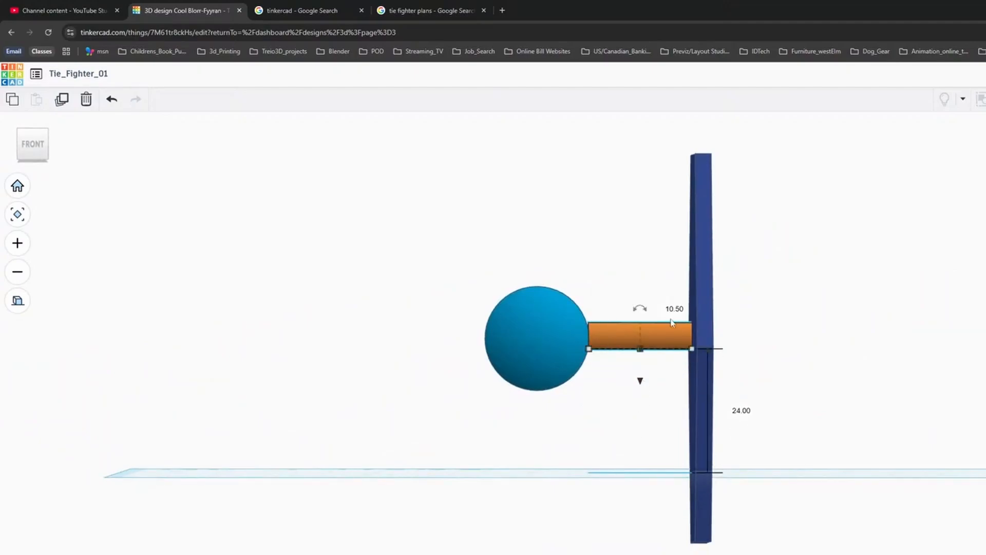
pyautogui.scroll(-1, 743, 379)
pyautogui.scroll(-2, 743, 380)
pyautogui.scroll(4, 743, 379)
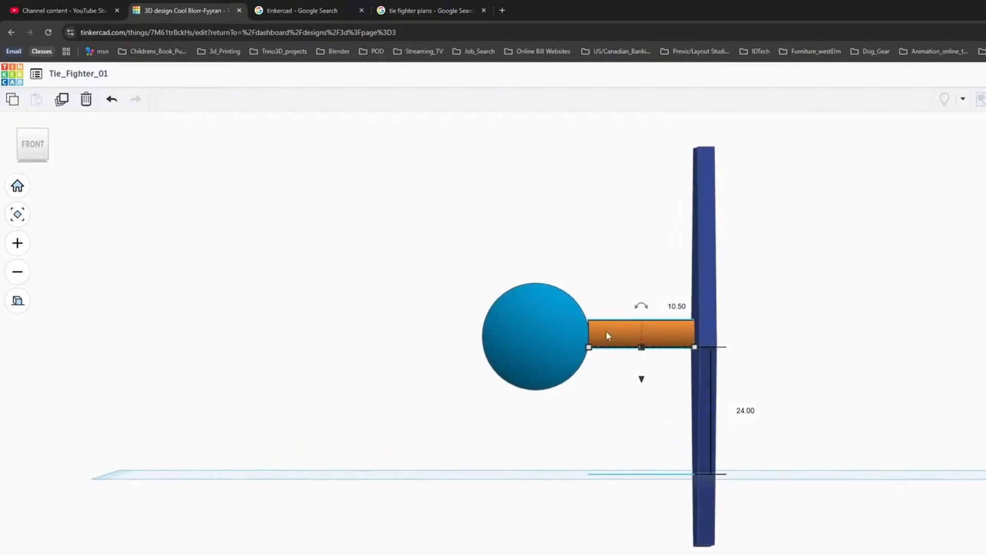
# Nudge the cylinder into the hexagonal plate and move the sphere up against the cylinder's free end.
pyautogui.moveTo(623, 334); pyautogui.dragTo(623, 336)
pyautogui.click(539, 325)
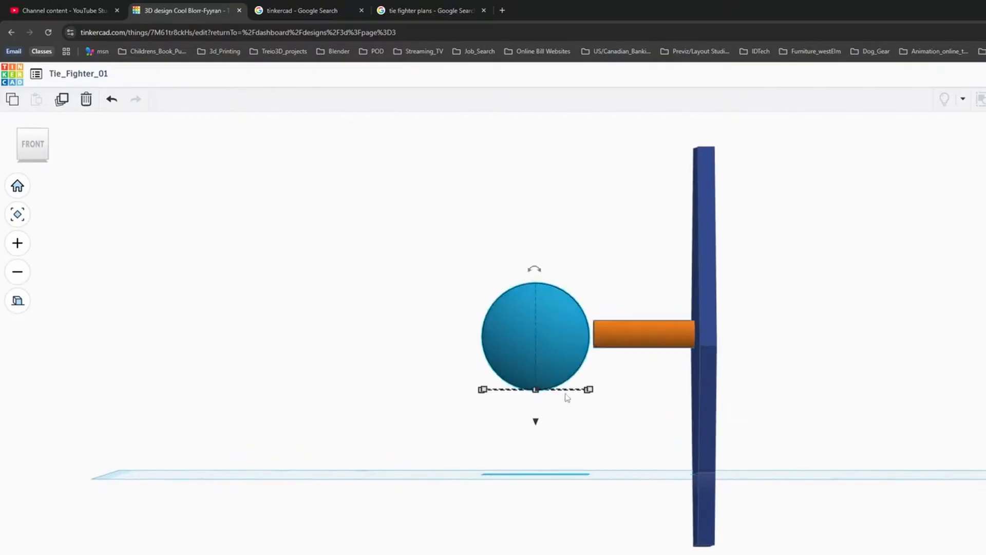
pyautogui.moveTo(561, 349); pyautogui.dragTo(574, 343)
# Select the sphere, cylinder and hexagonal plate together and align their centres across the plate's width.
pyautogui.moveTo(860, 298); pyautogui.dragTo(985, 383, button='right')
pyautogui.scroll(-1, 976, 367)
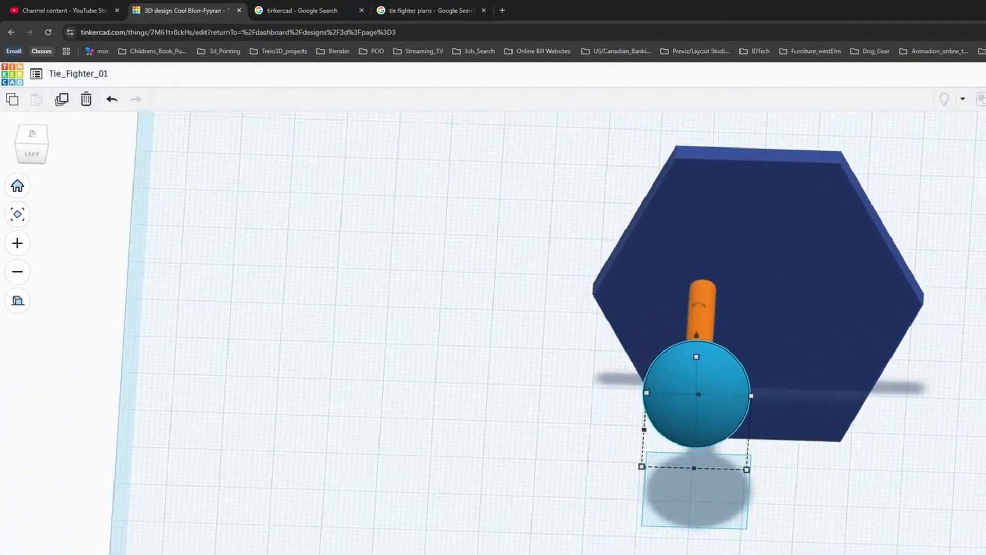
pyautogui.scroll(-3, 961, 354)
pyautogui.moveTo(951, 338); pyautogui.dragTo(953, 439, button='right')
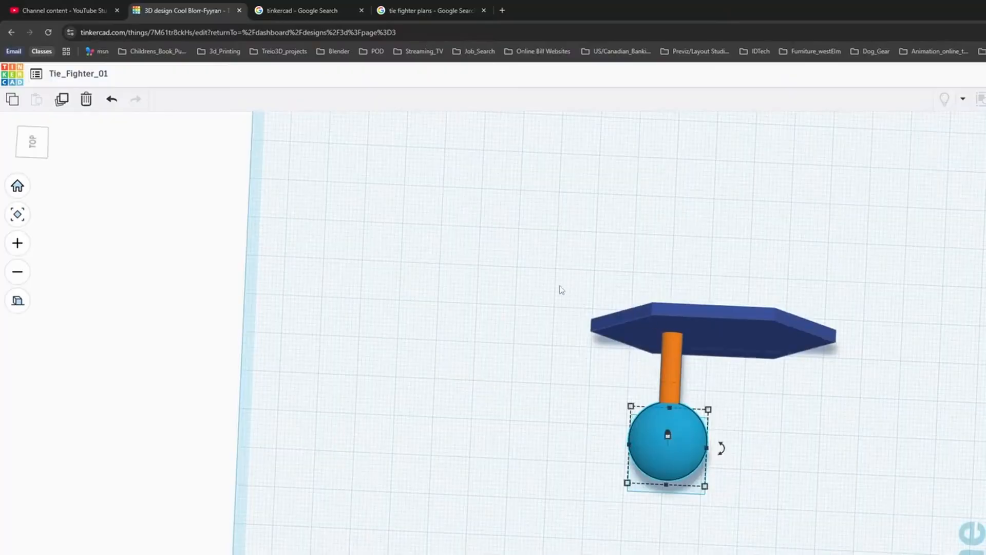
pyautogui.moveTo(561, 290); pyautogui.dragTo(755, 548)
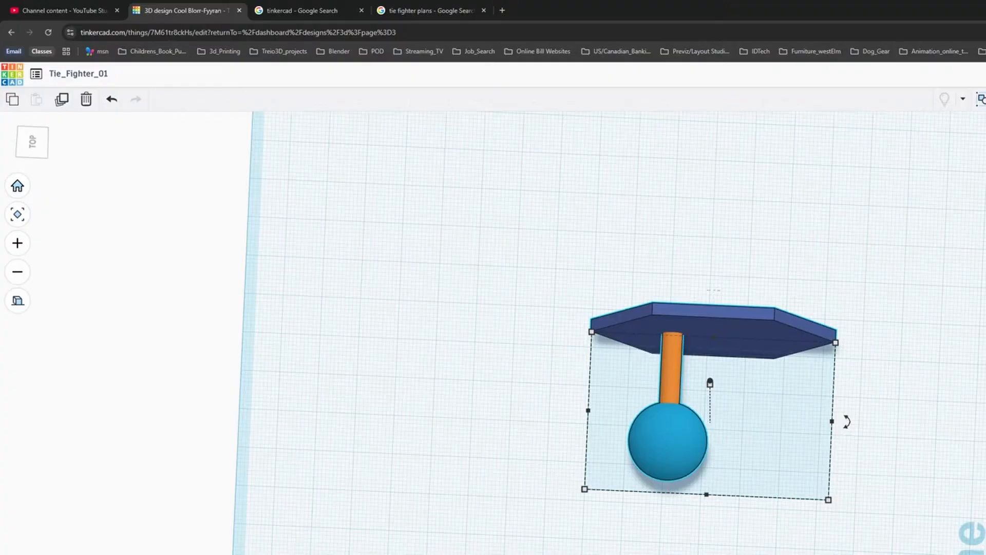
pyautogui.press('l')
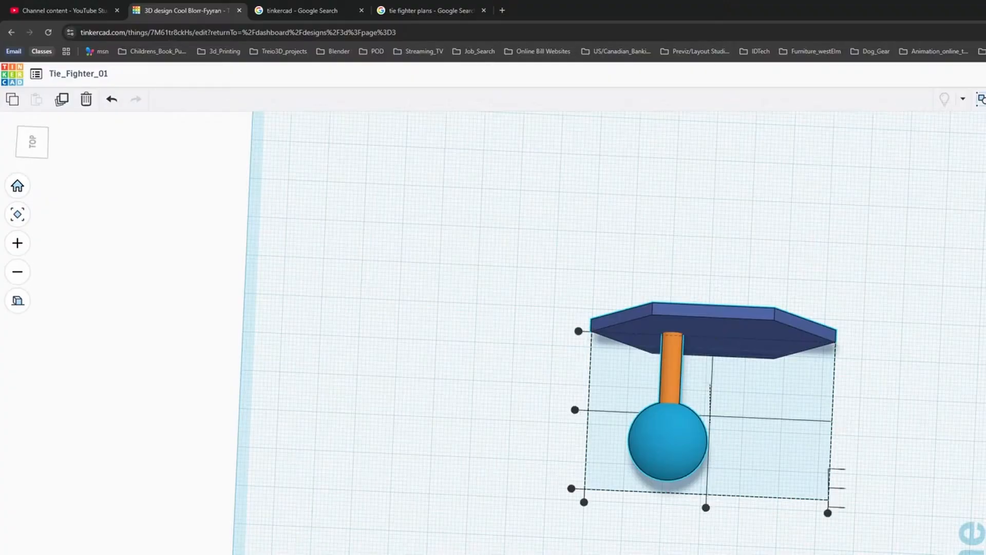
pyautogui.click(705, 508)
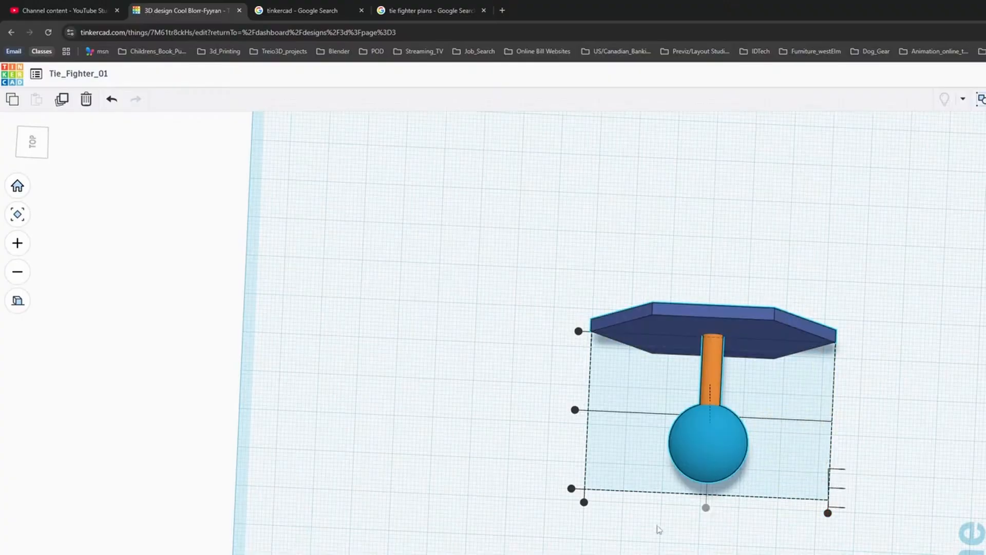
# Align the sphere, cylinder and plate at their vertical centres, and bring up the Tie_Ref.jpg reference for comparison.
pyautogui.moveTo(798, 545); pyautogui.dragTo(766, 534, button='right')
pyautogui.moveTo(555, 404); pyautogui.dragTo(458, 393, button='right')
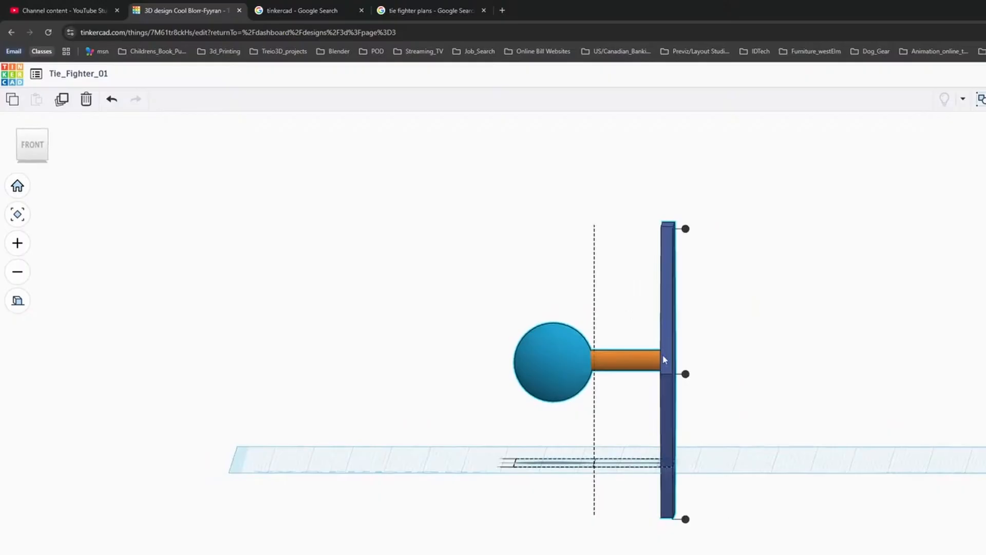
pyautogui.click(685, 373)
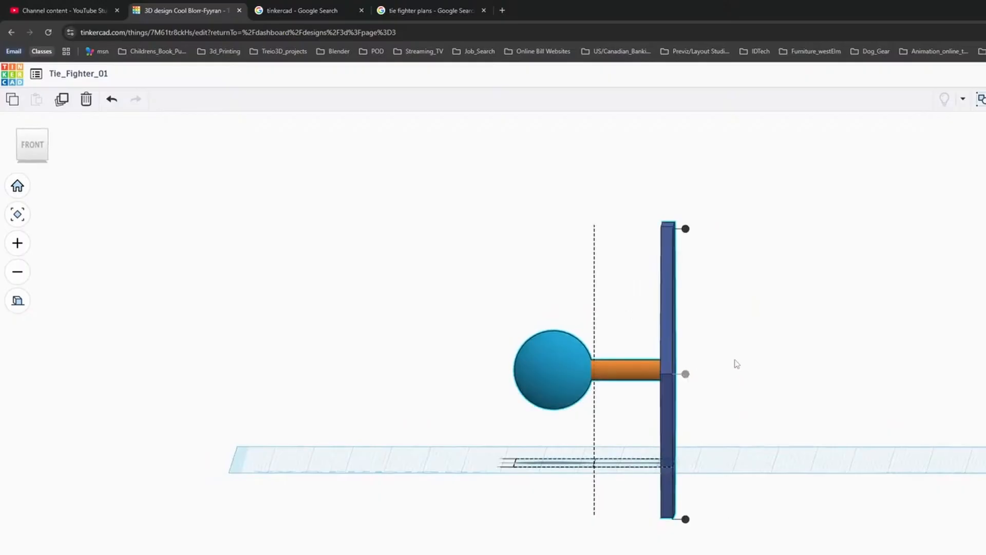
pyautogui.scroll(-3, 735, 364)
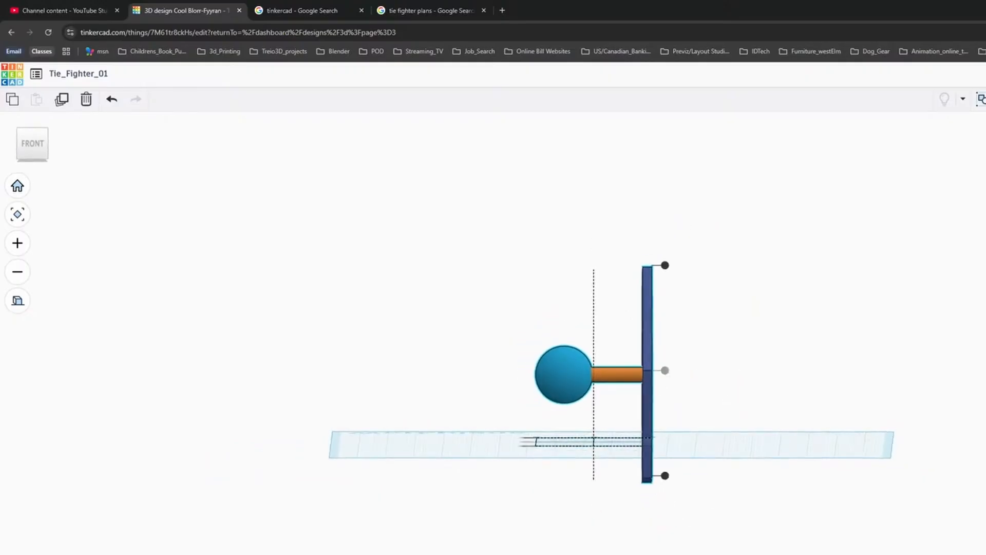
pyautogui.hotkey('alt', 'Tab')
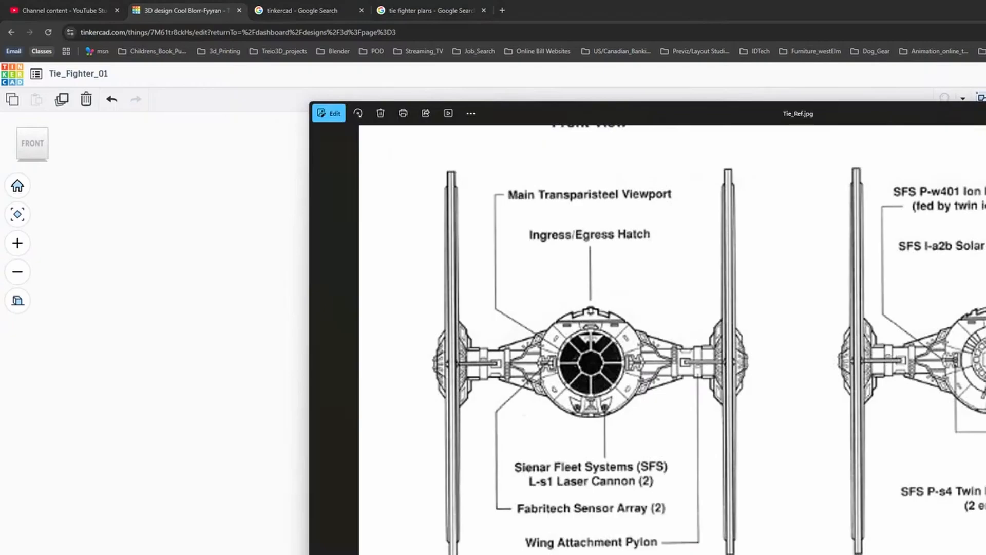
# Check the model against the Tie_Ref.jpg front view and select only the sphere.
pyautogui.hotkey('alt', 'Tab')
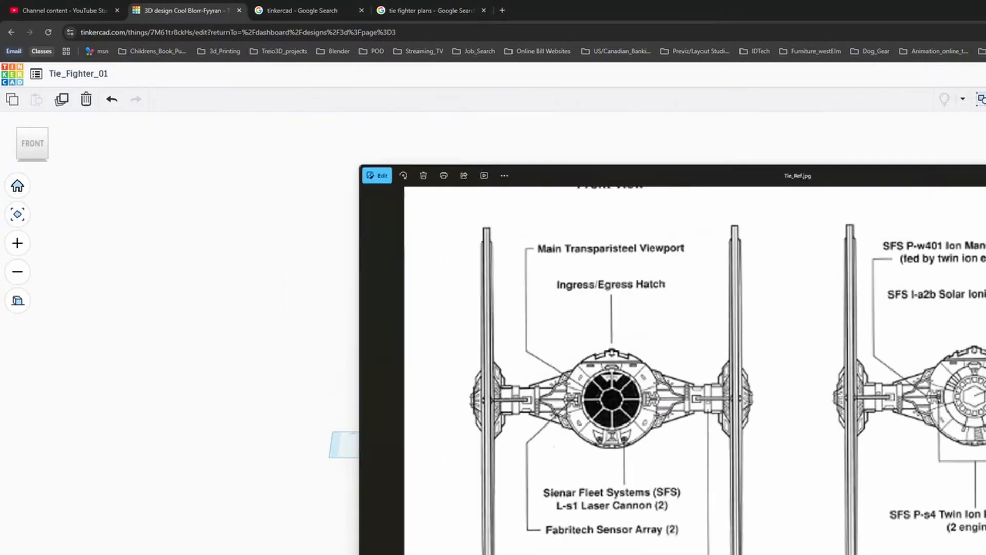
pyautogui.hotkey('alt', 'Tab')
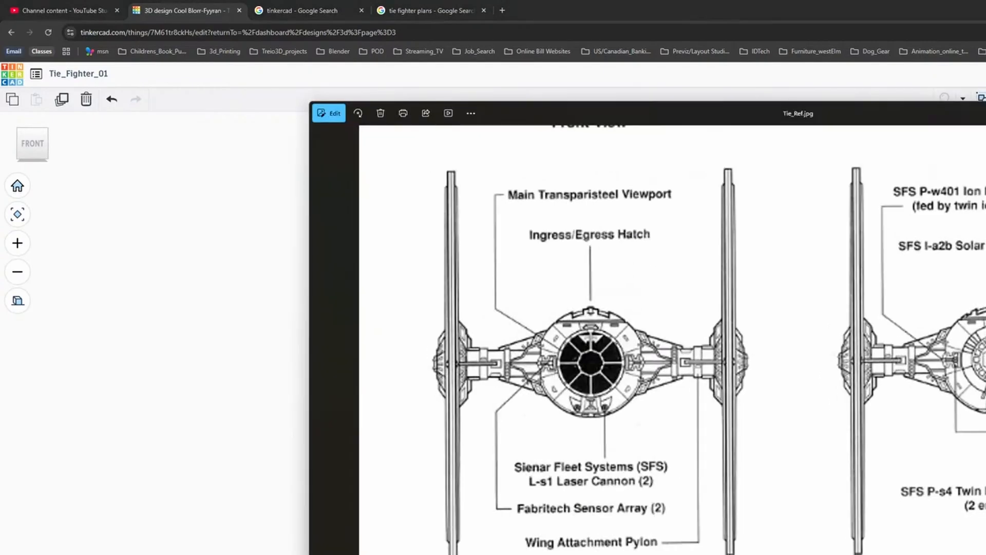
pyautogui.hotkey('alt', 'Tab')
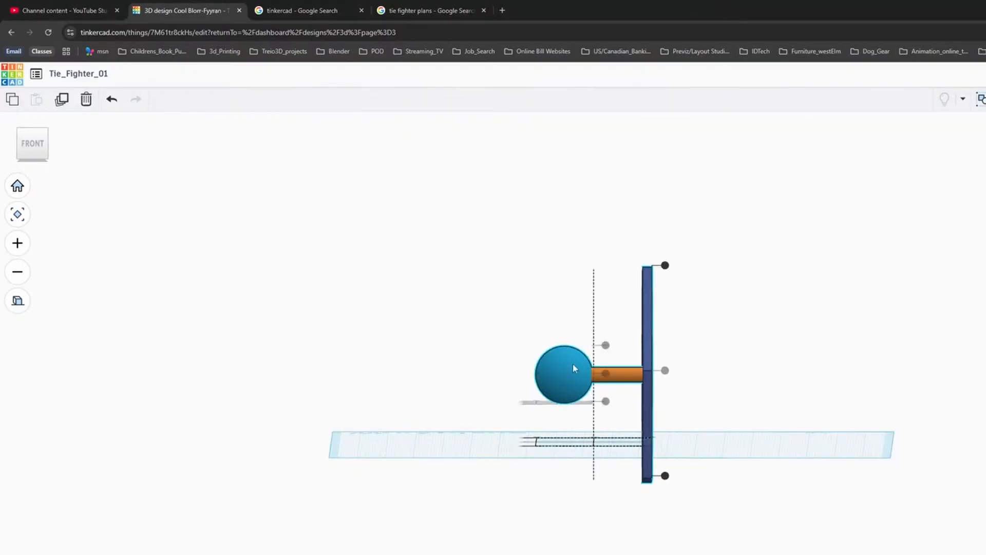
pyautogui.click(458, 290)
pyautogui.click(553, 360)
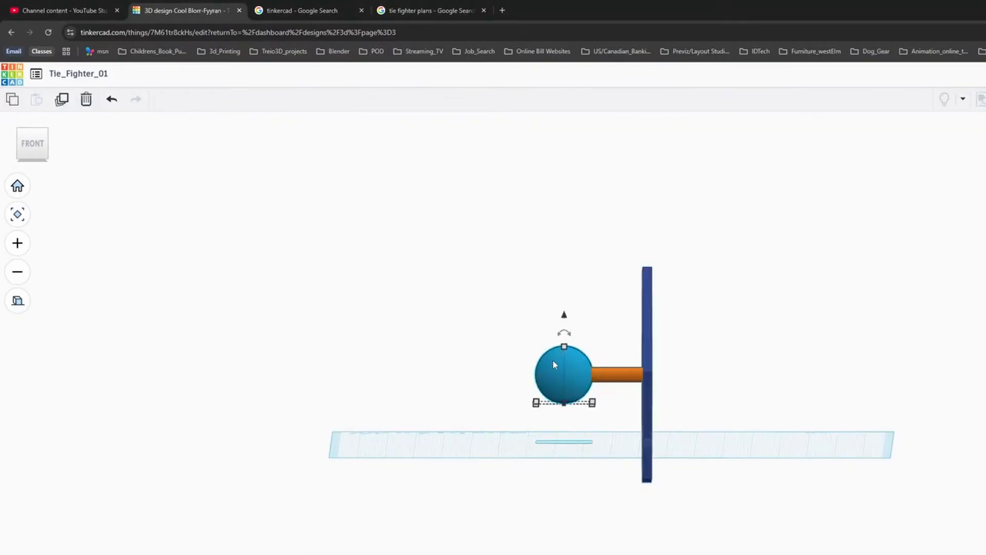
# Try enlarging the sphere from a base corner, first to 23 by 22.5 mm, and undo each resize.
pyautogui.moveTo(583, 360); pyautogui.dragTo(555, 477, button='right')
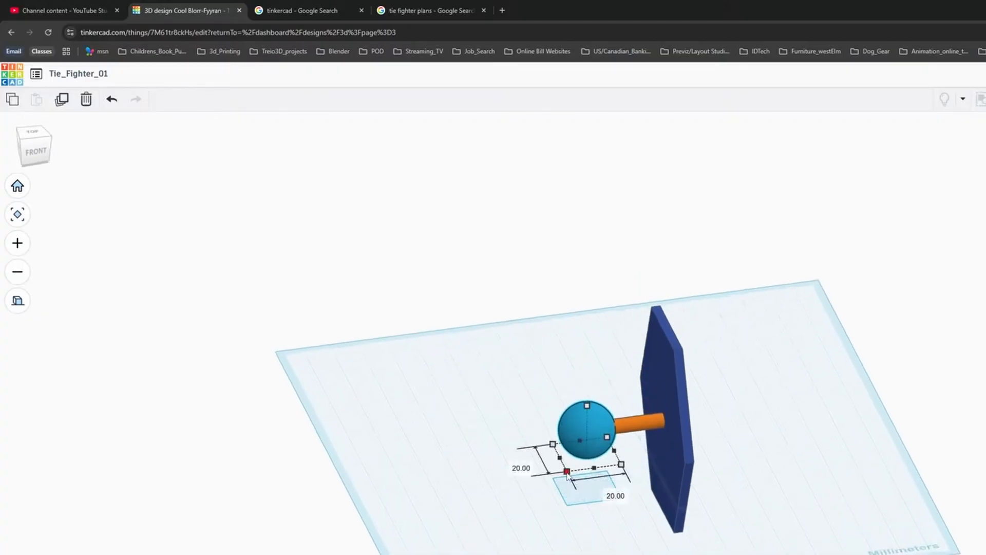
pyautogui.moveTo(568, 474); pyautogui.dragTo(563, 478)
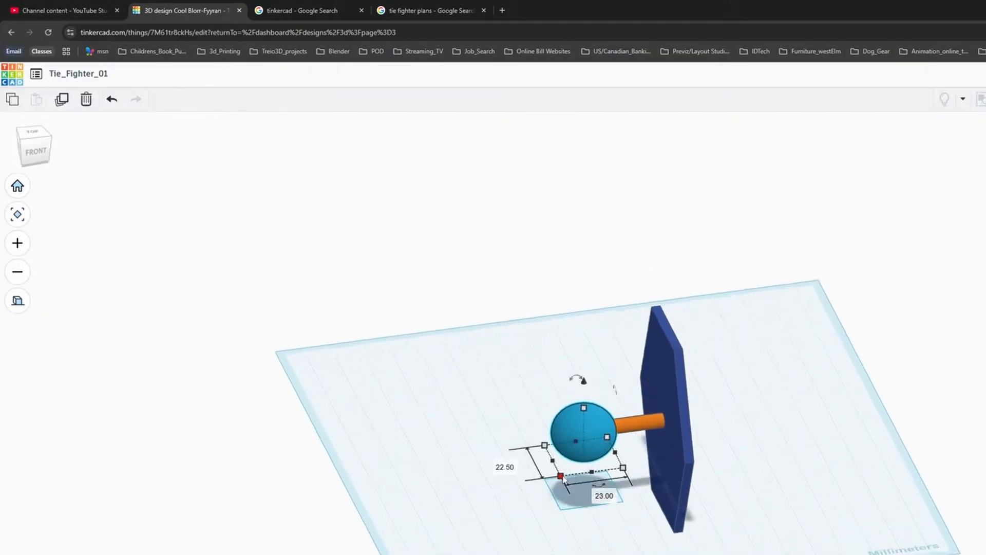
pyautogui.hotkey('ctrl', 'z')
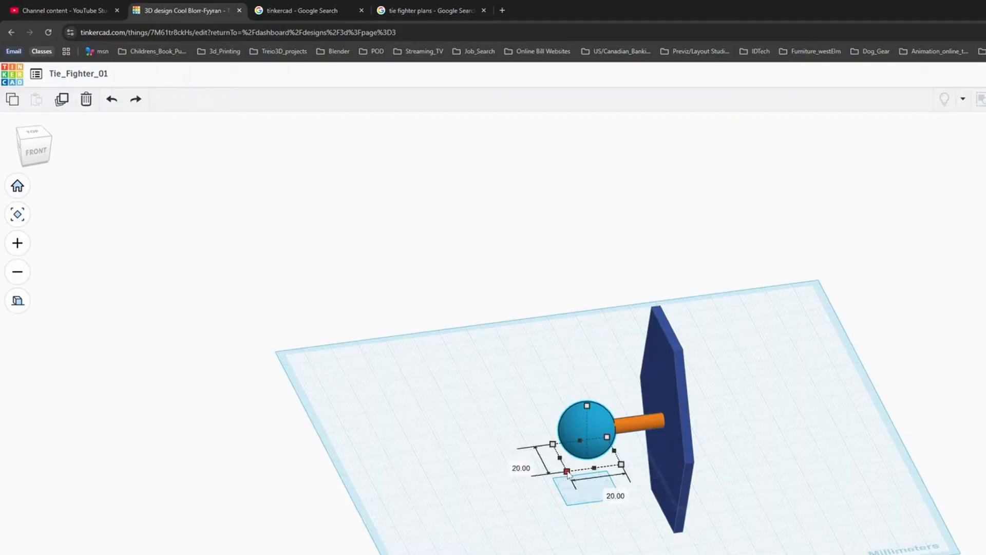
pyautogui.moveTo(569, 474); pyautogui.dragTo(562, 484)
pyautogui.moveTo(829, 428); pyautogui.dragTo(781, 374, button='right')
pyautogui.hotkey('ctrl', 'z')
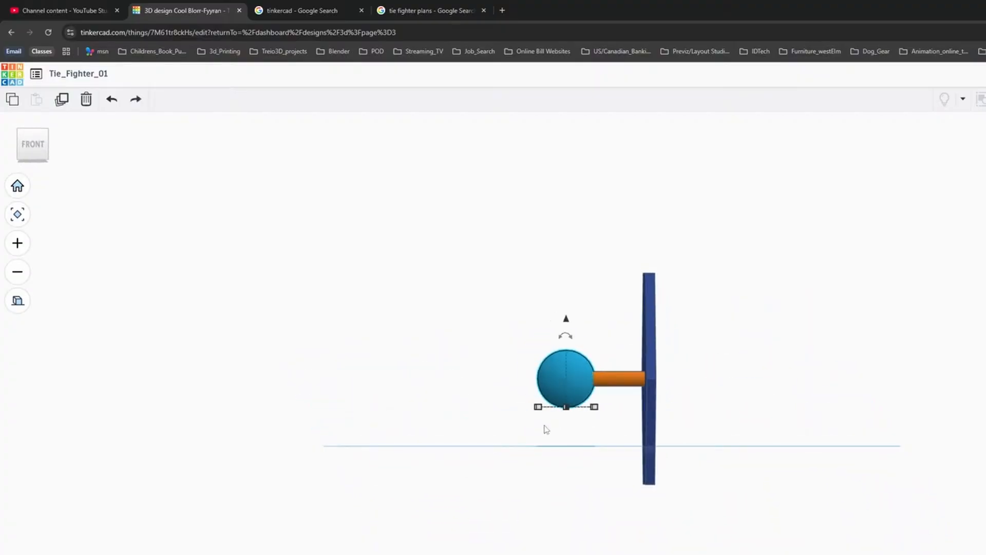
# Enlarge the sphere slightly and uniformly from its front base corner, away from the hexagonal plate.
pyautogui.moveTo(443, 323); pyautogui.dragTo(547, 457, button='right')
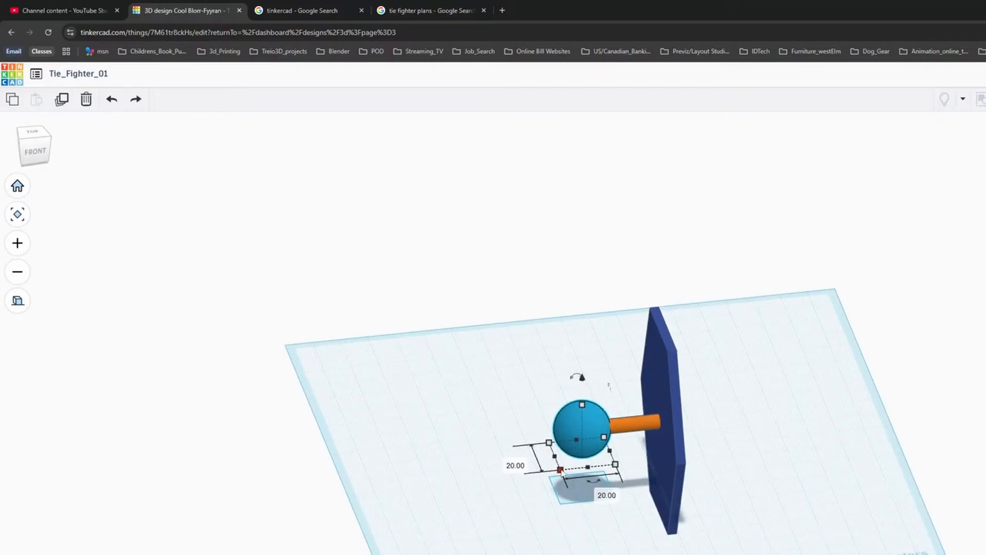
pyautogui.moveTo(562, 471); pyautogui.dragTo(555, 473)
pyautogui.moveTo(740, 429); pyautogui.dragTo(702, 372, button='right')
# Select the sphere, cylinder and hexagonal plate and align their centres vertically and across the plate's width.
pyautogui.moveTo(457, 217); pyautogui.dragTo(745, 508)
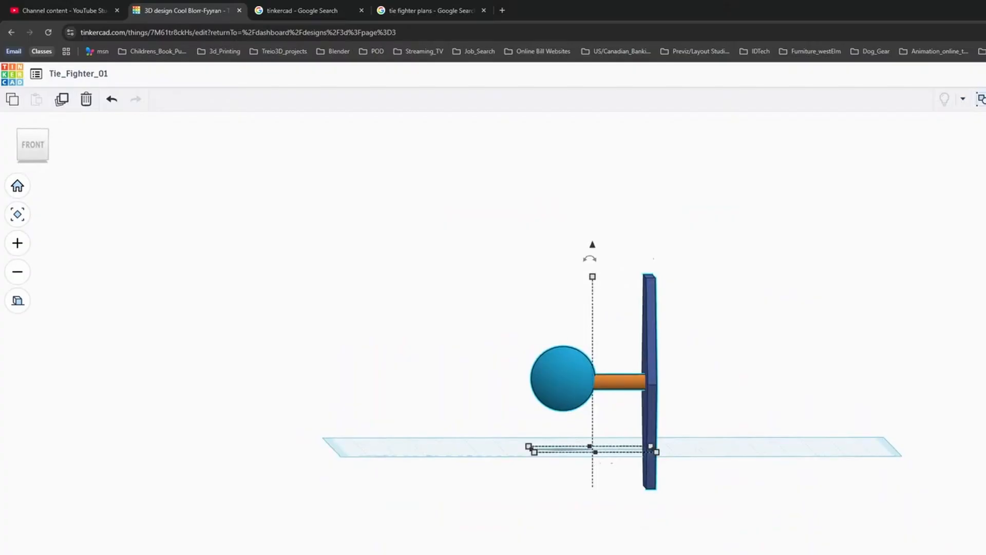
pyautogui.press('l')
pyautogui.click(669, 384)
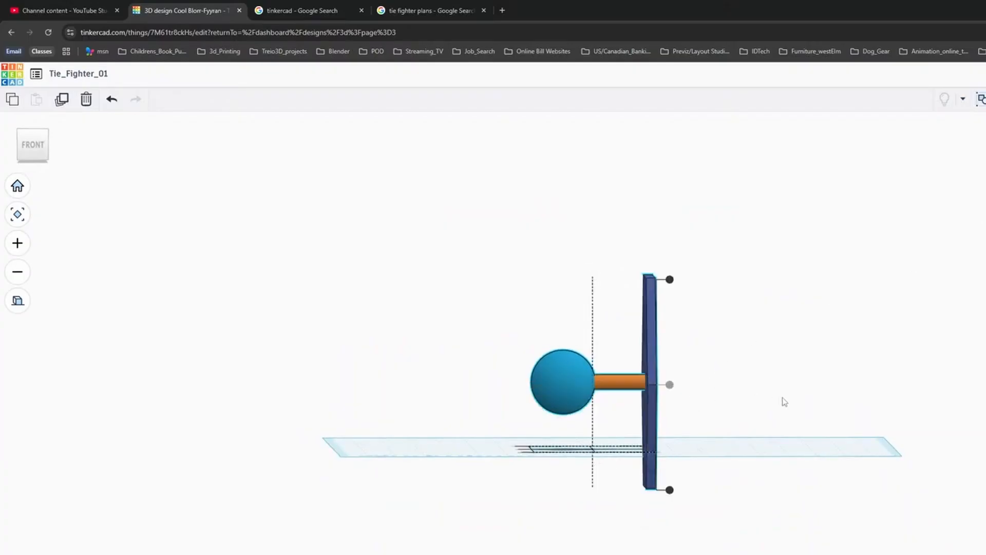
pyautogui.moveTo(784, 402); pyautogui.dragTo(935, 550, button='right')
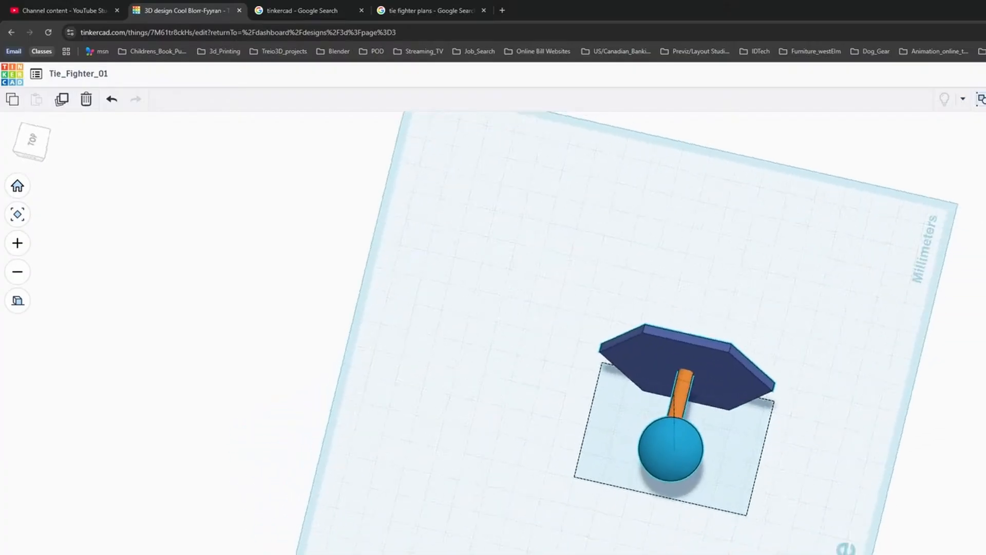
pyautogui.press('l')
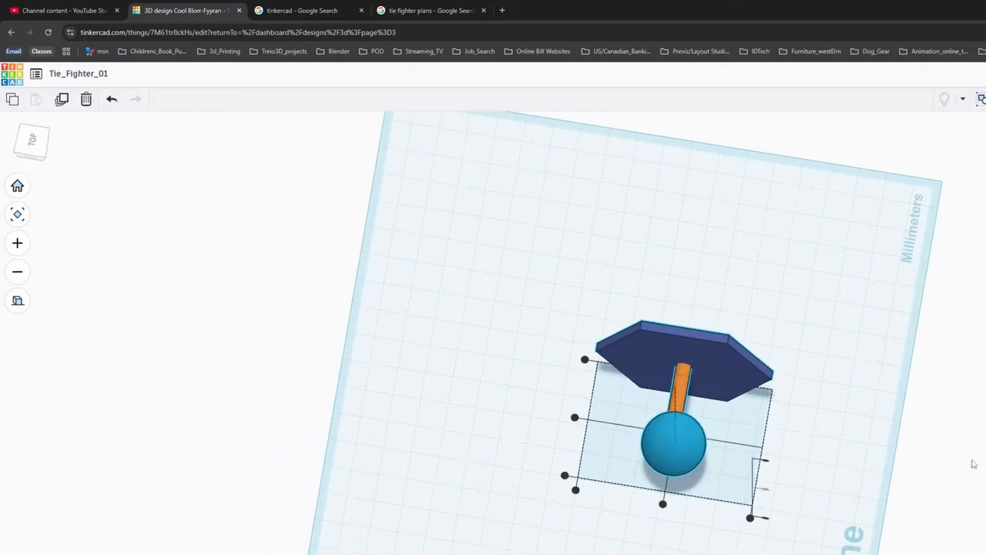
pyautogui.click(663, 504)
pyautogui.moveTo(837, 436); pyautogui.dragTo(553, 256, button='right')
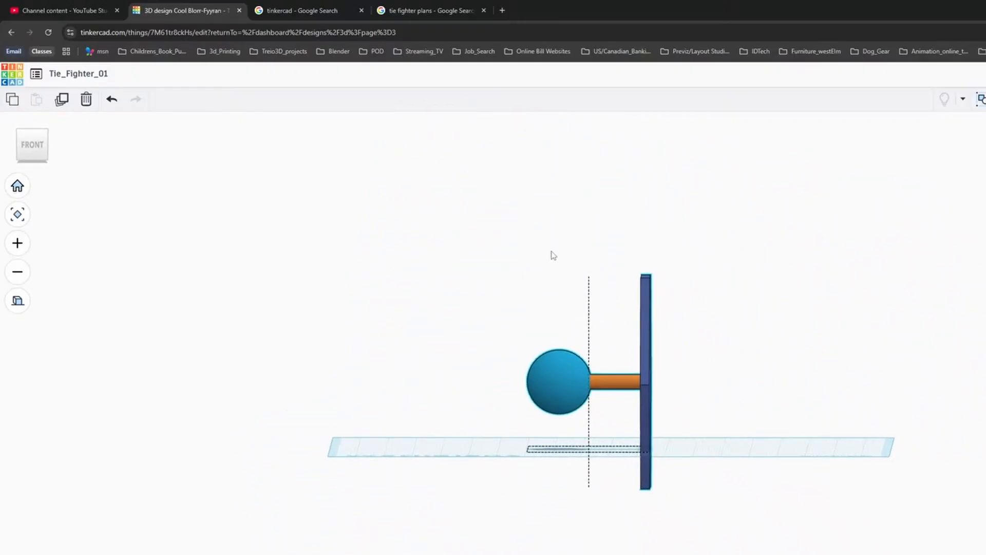
pyautogui.moveTo(765, 372); pyautogui.dragTo(720, 374, button='right')
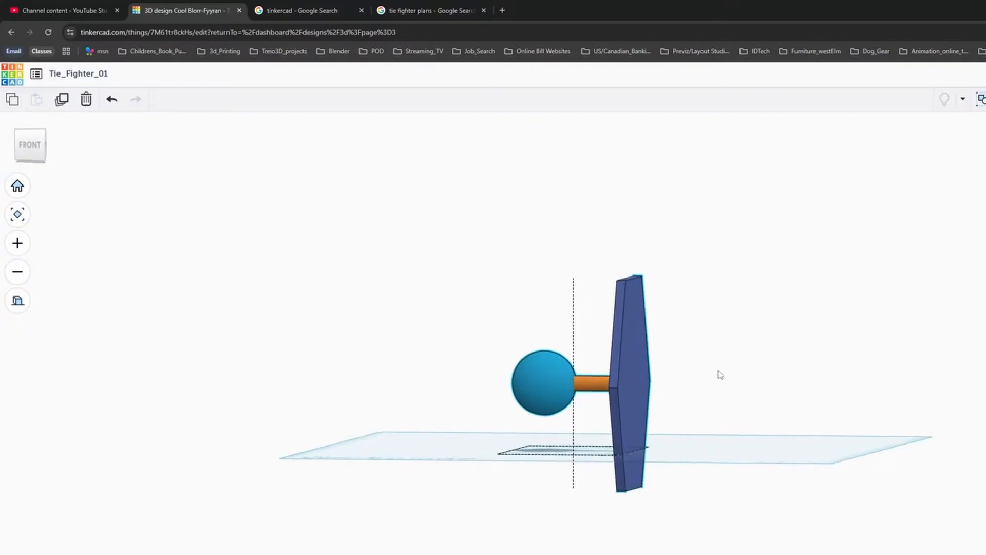
# Thin the hexagonal plate by bringing its outer face inward towards the sphere.
pyautogui.click(701, 297)
pyautogui.click(626, 334)
pyautogui.moveTo(733, 332); pyautogui.dragTo(731, 452, button='right')
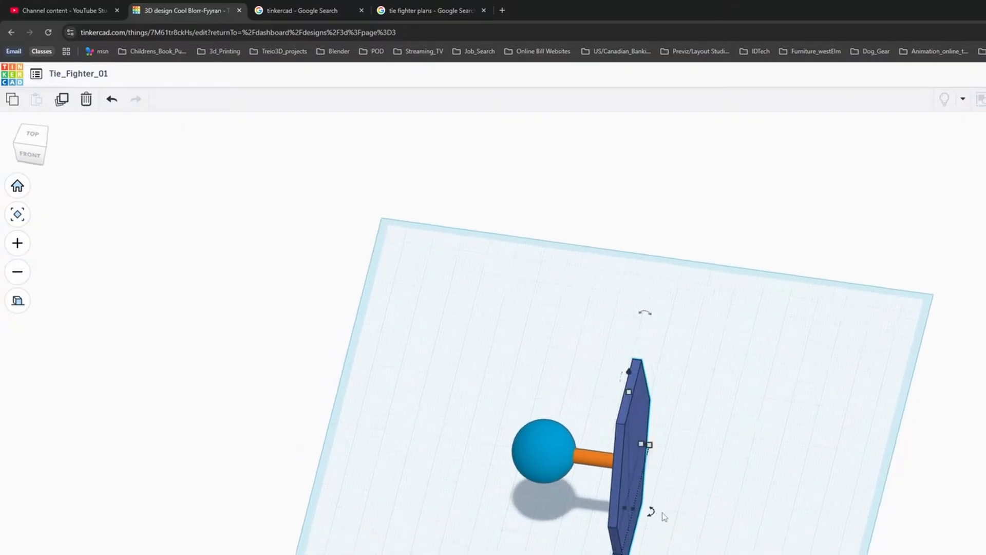
pyautogui.moveTo(648, 553); pyautogui.dragTo(557, 496, button='right')
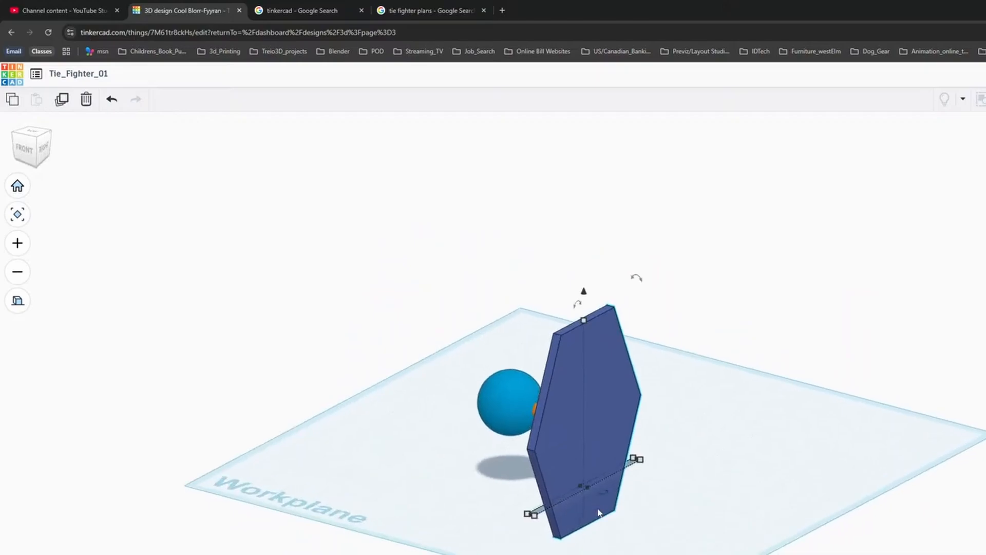
pyautogui.scroll(3, 591, 411)
pyautogui.moveTo(626, 554); pyautogui.dragTo(589, 554, button='right')
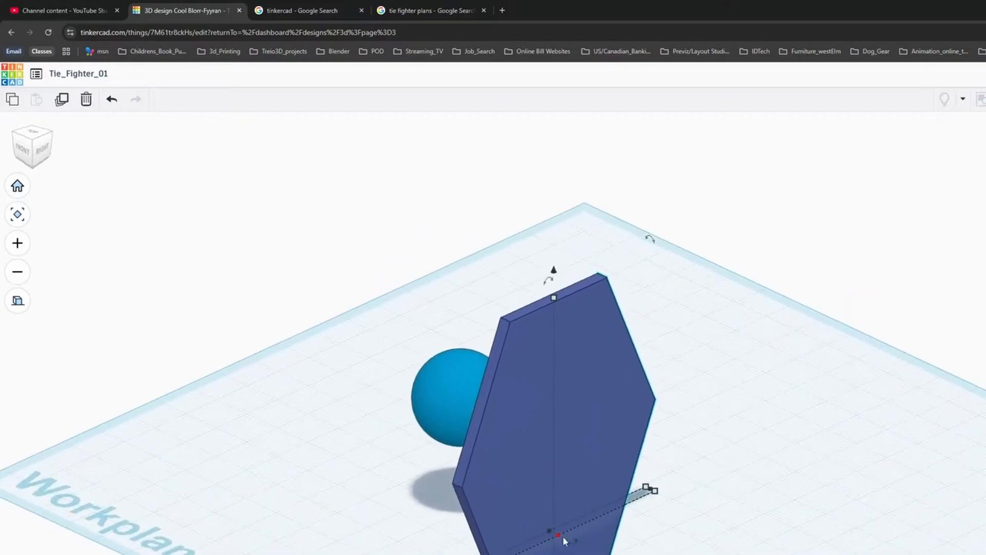
pyautogui.moveTo(559, 533); pyautogui.dragTo(554, 529)
# Thicken the hexagonal plate slightly outward until it covers the cylinder's end.
pyautogui.moveTo(833, 452); pyautogui.dragTo(848, 488, button='right')
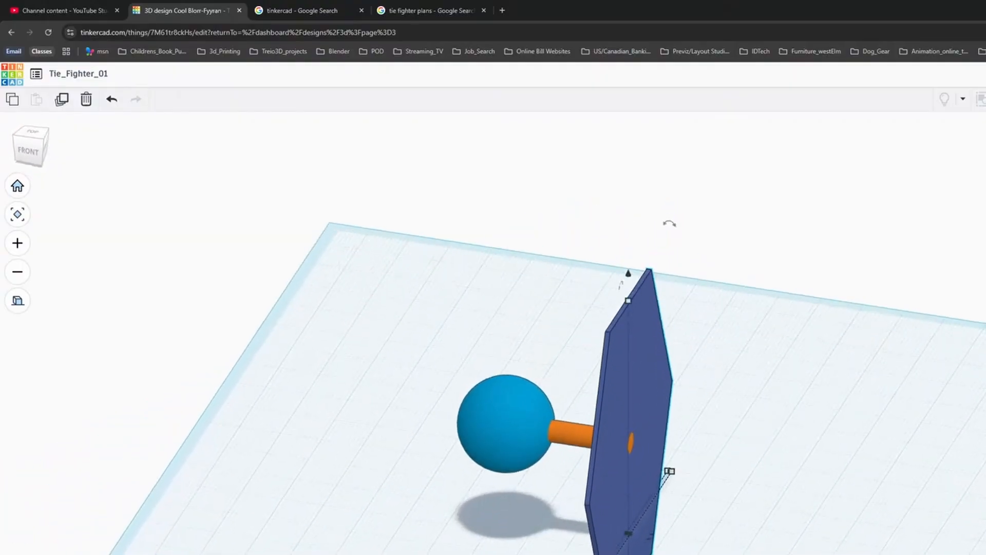
pyautogui.moveTo(630, 532); pyautogui.dragTo(631, 533)
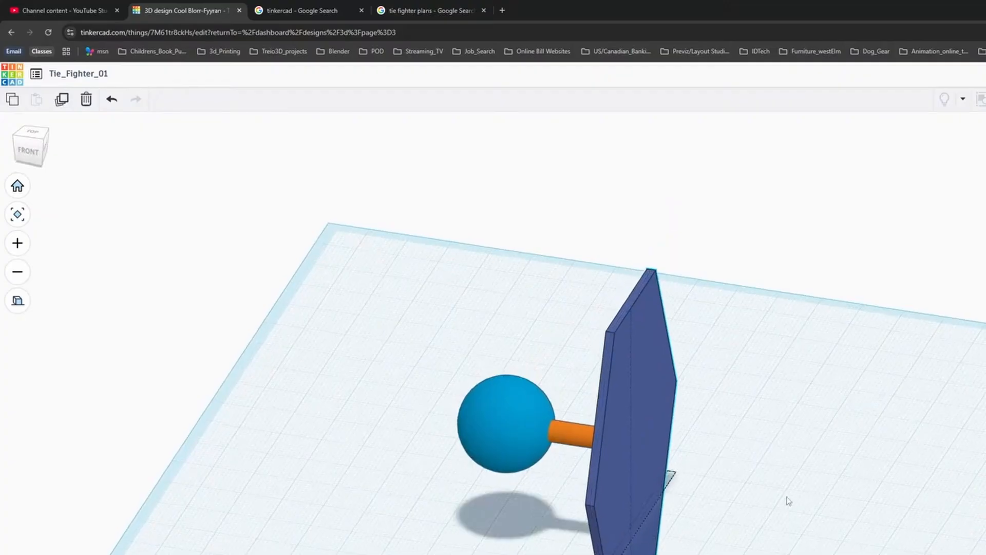
pyautogui.moveTo(786, 499); pyautogui.dragTo(859, 441, button='right')
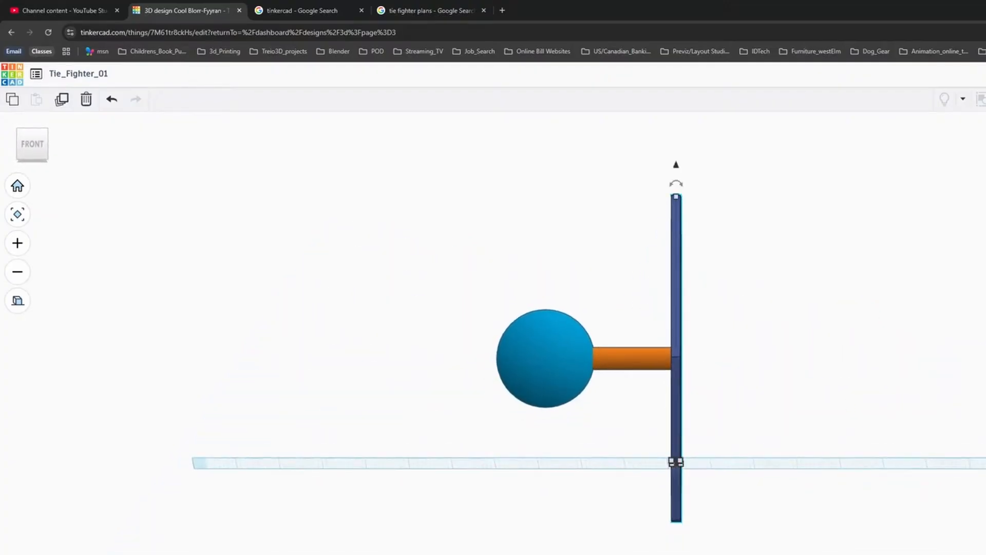
# Compare the model's front view with the Tie_Ref.jpg front view, checking the sphere, pylon and wing proportions.
pyautogui.click(33, 145)
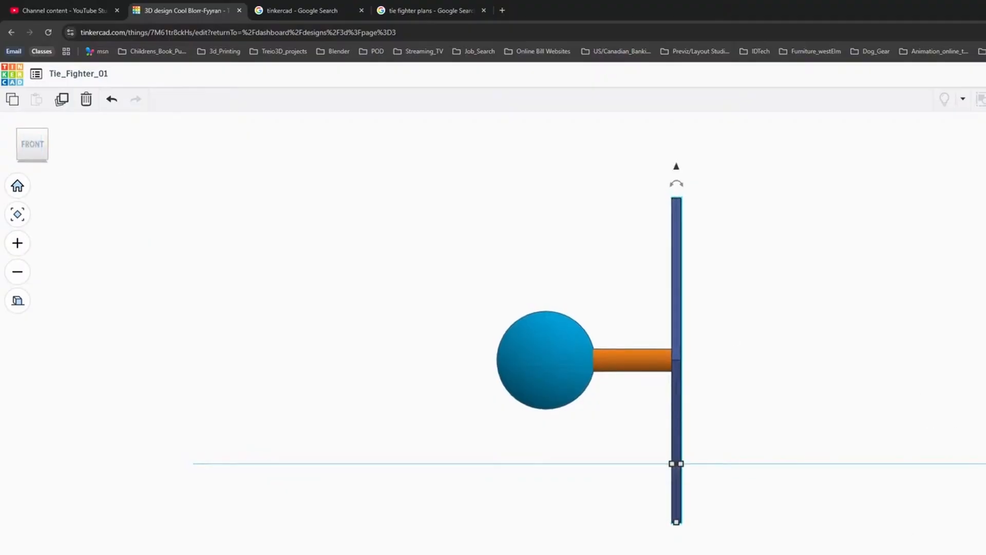
pyautogui.hotkey('alt', 'Tab')
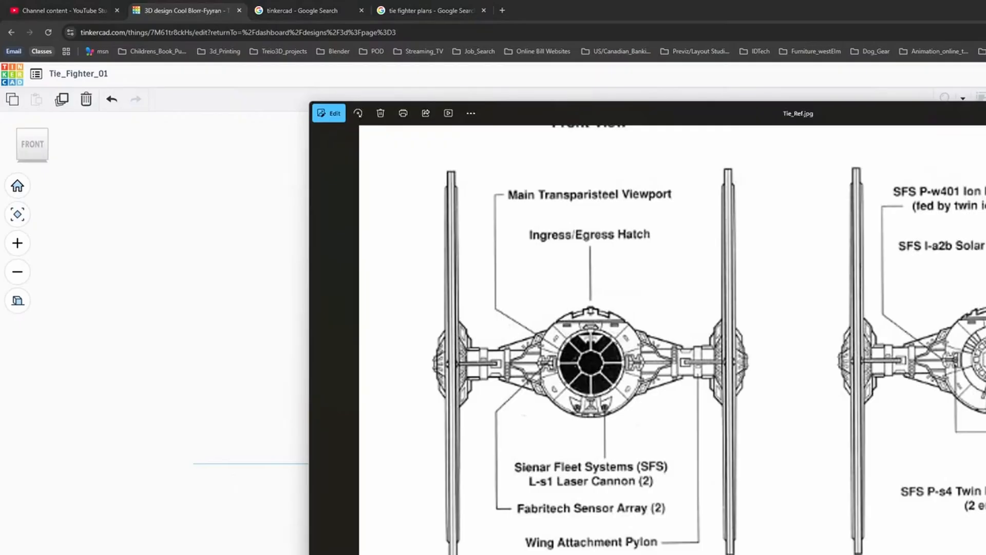
pyautogui.hotkey('alt', 'Tab')
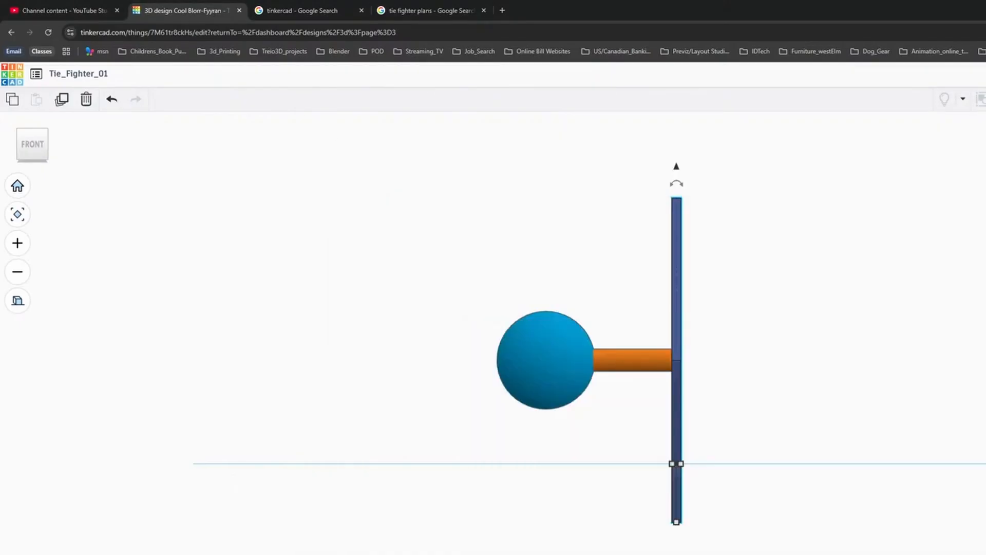
pyautogui.hotkey('alt', 'Tab')
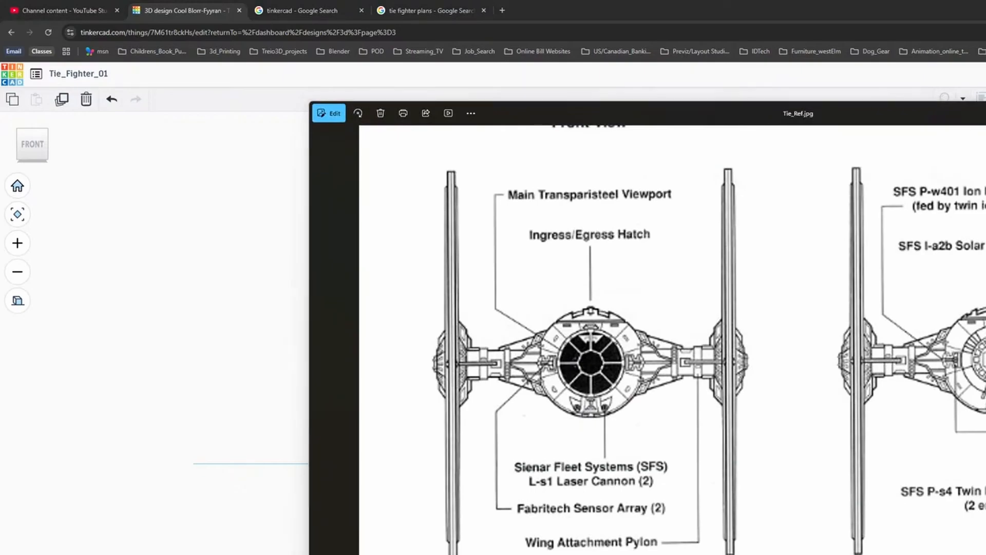
pyautogui.hotkey('alt', 'Tab')
# Examine the hexagonal solar array wing's side view in Tie_Ref.jpg and return to the design.
pyautogui.hotkey('alt', 'Tab')
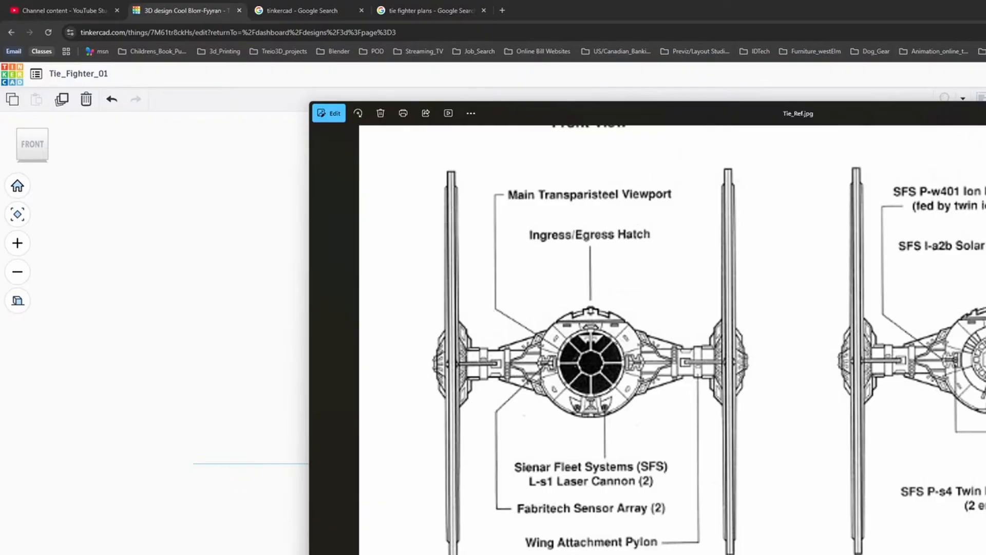
pyautogui.scroll(-4, 674, 340)
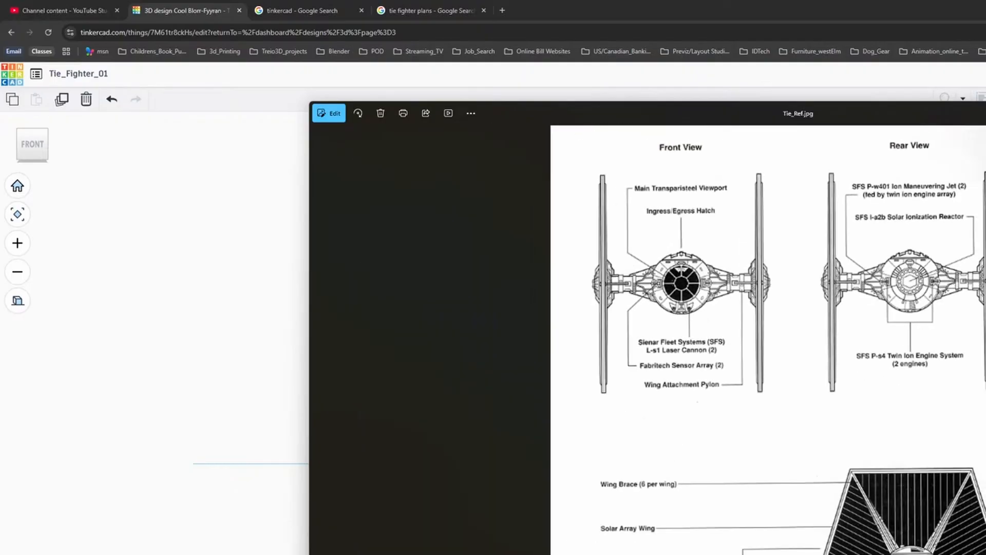
pyautogui.moveTo(976, 367); pyautogui.dragTo(969, 237)
pyautogui.scroll(4, 940, 371)
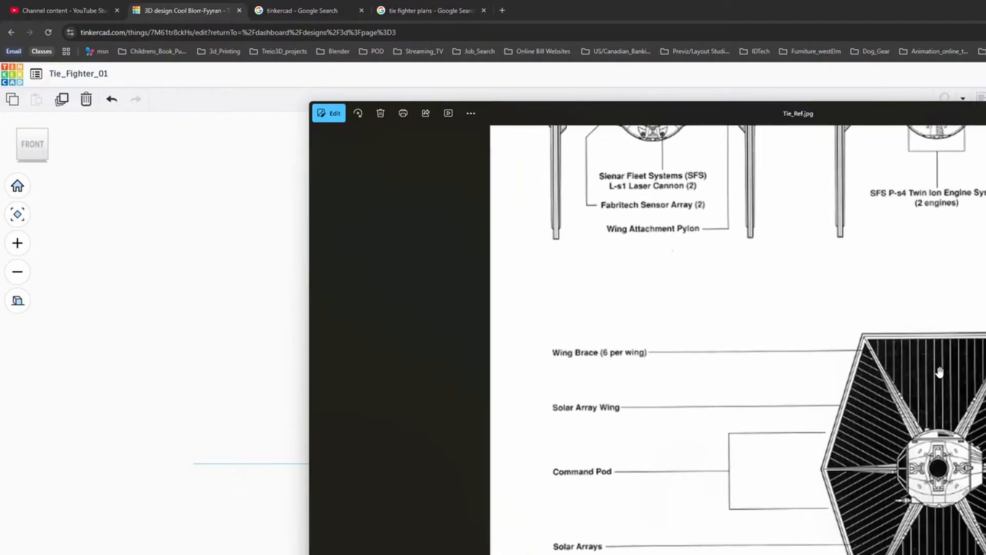
pyautogui.moveTo(967, 447); pyautogui.dragTo(856, 336)
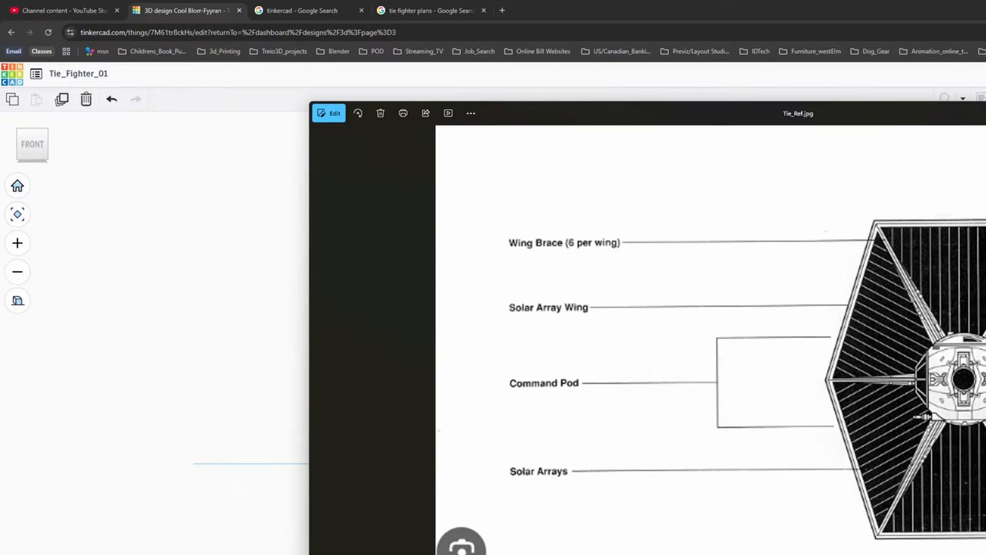
pyautogui.hotkey('alt', 'Tab')
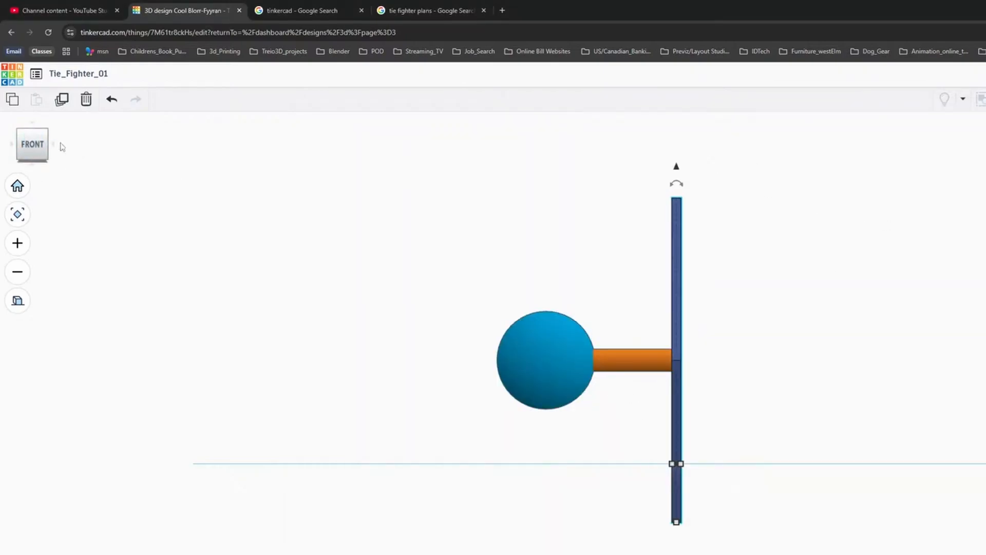
# View the hexagonal plate from the right and narrow its width from one side to match the reference wing.
pyautogui.click(41, 152)
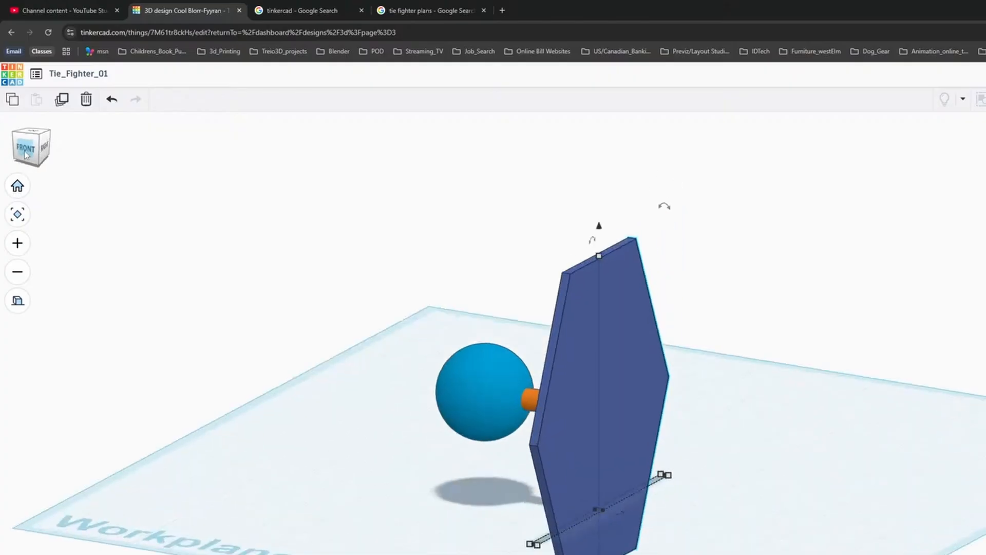
pyautogui.click(46, 149)
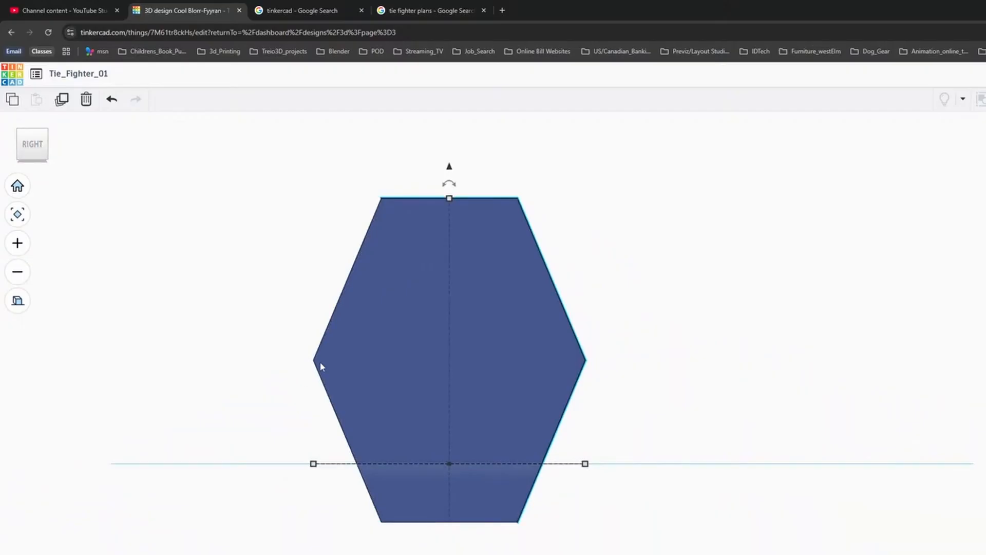
pyautogui.moveTo(320, 363); pyautogui.dragTo(361, 481, button='right')
pyautogui.scroll(5, 334, 501)
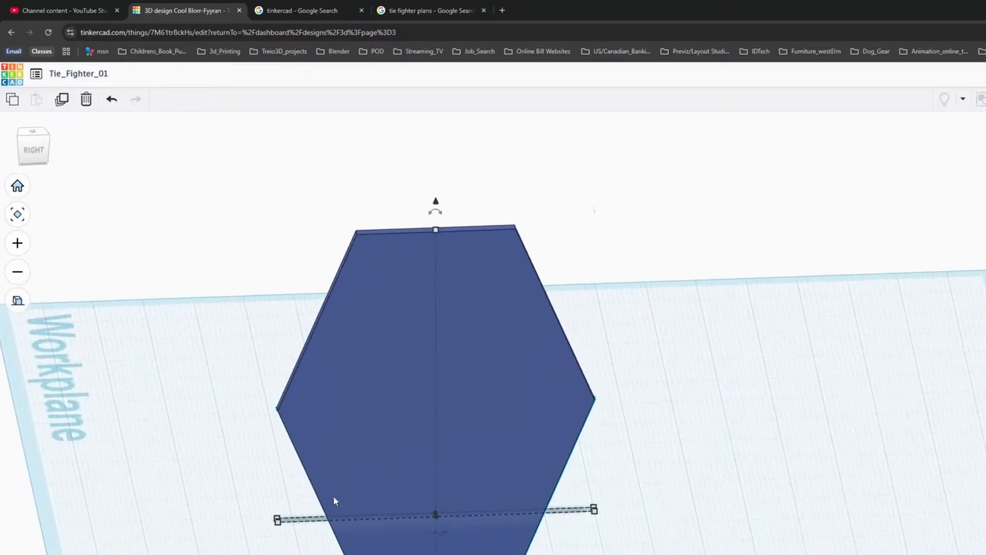
pyautogui.moveTo(691, 493); pyautogui.dragTo(692, 553, button='right')
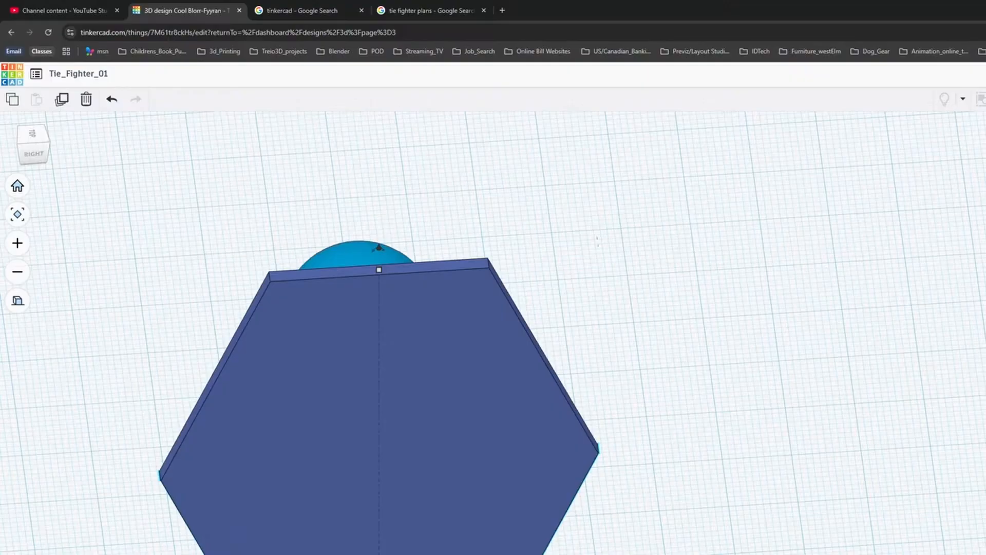
pyautogui.moveTo(167, 553); pyautogui.dragTo(257, 553)
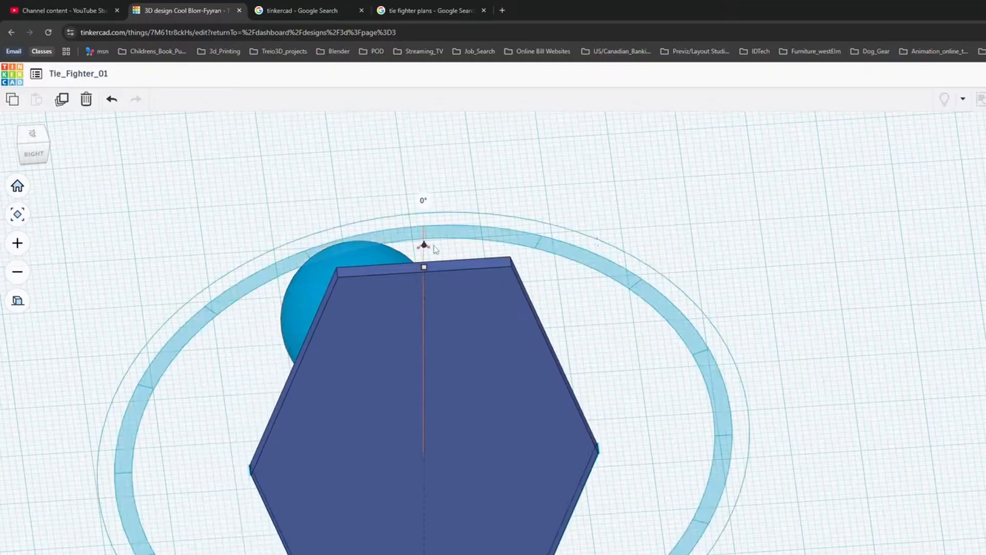
# Shorten the hexagonal plate from its top edge and widen it slightly from one side to refine the wing's proportions.
pyautogui.moveTo(654, 257); pyautogui.dragTo(652, 212, button='right')
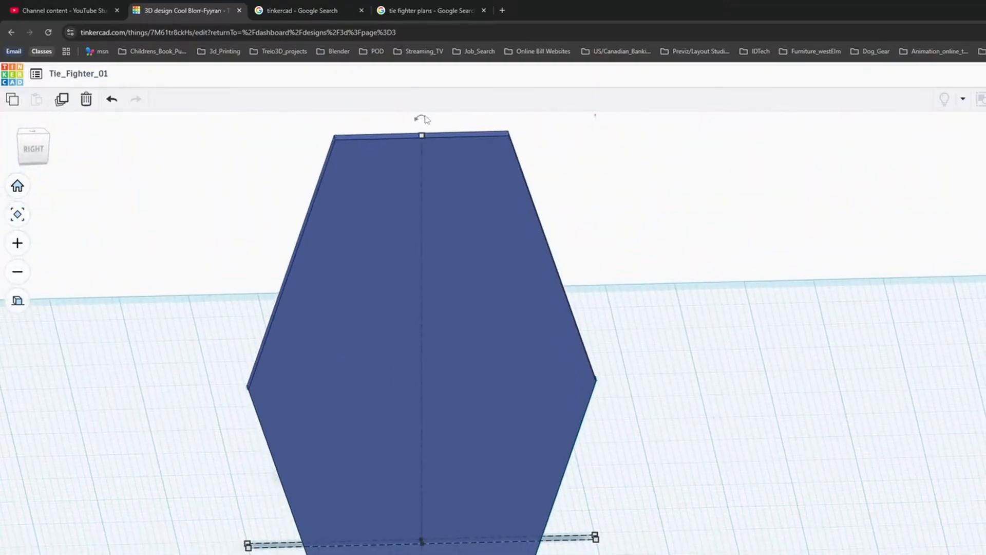
pyautogui.moveTo(423, 136)
pyautogui.moveTo(422, 136); pyautogui.dragTo(442, 224)
pyautogui.moveTo(381, 380); pyautogui.dragTo(398, 360, button='right')
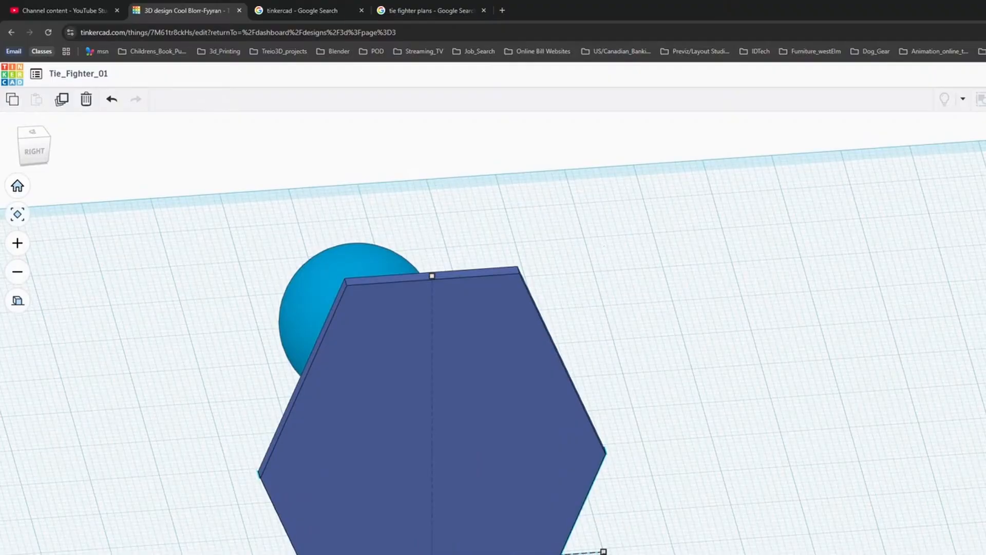
pyautogui.moveTo(259, 554)
pyautogui.mouseDown()
pyautogui.moveTo(273, 554)
pyautogui.moveTo(244, 554)
pyautogui.mouseUp()
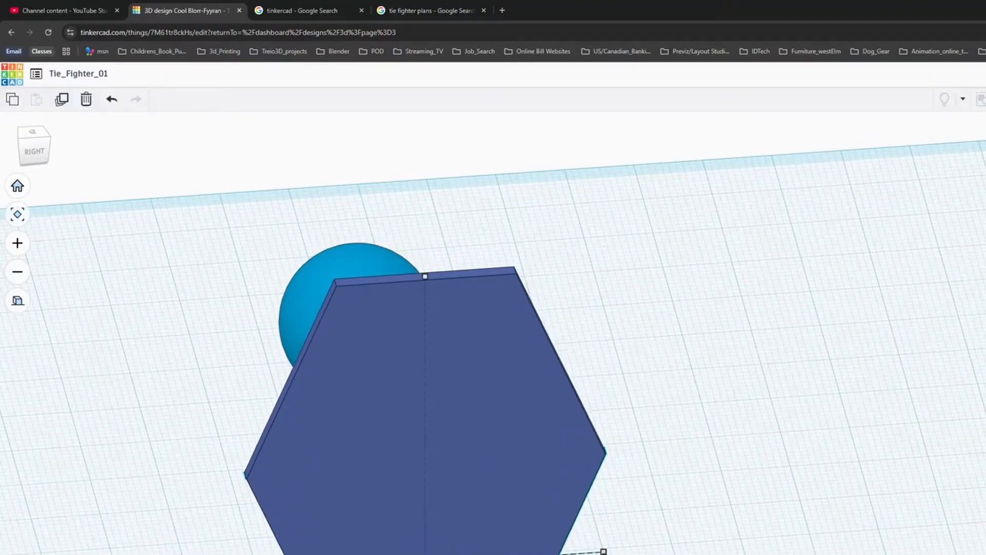
pyautogui.moveTo(676, 493); pyautogui.dragTo(558, 381, button='right')
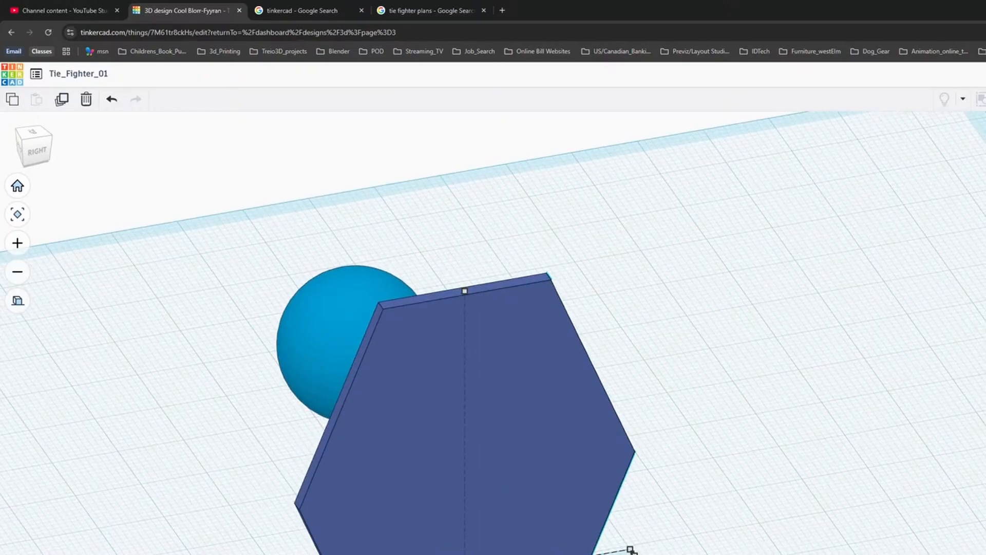
pyautogui.moveTo(295, 554); pyautogui.dragTo(268, 554)
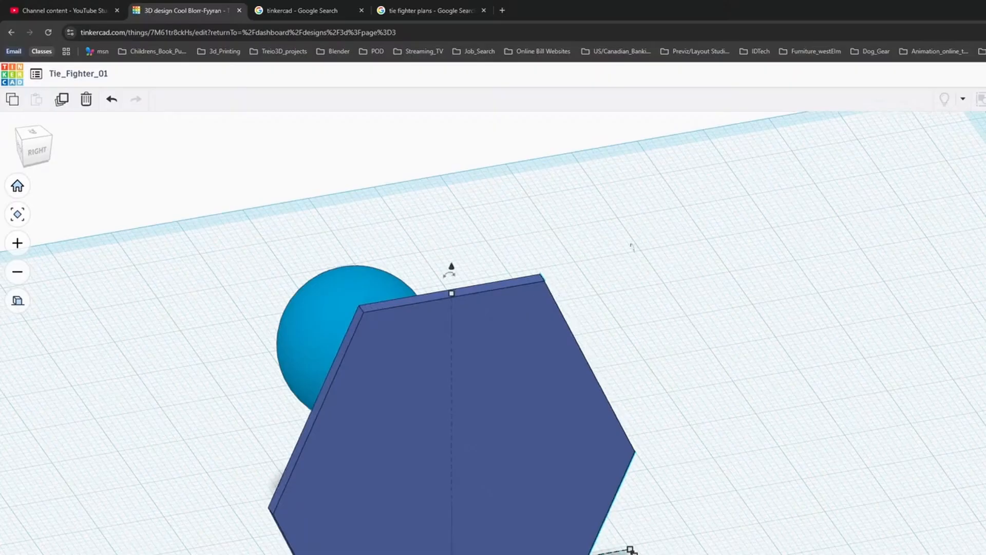
# View the hexagonal plate from the right and compare its outline with the solar array wing in Tie_Ref.jpg.
pyautogui.moveTo(675, 471); pyautogui.dragTo(615, 414, button='right')
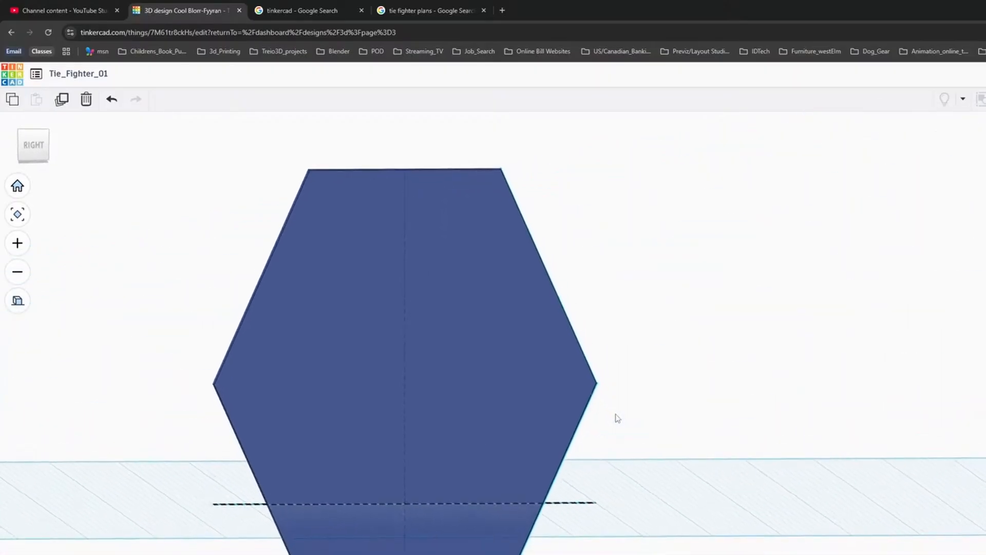
pyautogui.click(453, 429)
pyautogui.moveTo(634, 450); pyautogui.dragTo(670, 409, button='right')
pyautogui.moveTo(645, 430); pyautogui.dragTo(555, 542, button='right')
pyautogui.moveTo(655, 476); pyautogui.dragTo(752, 376, button='right')
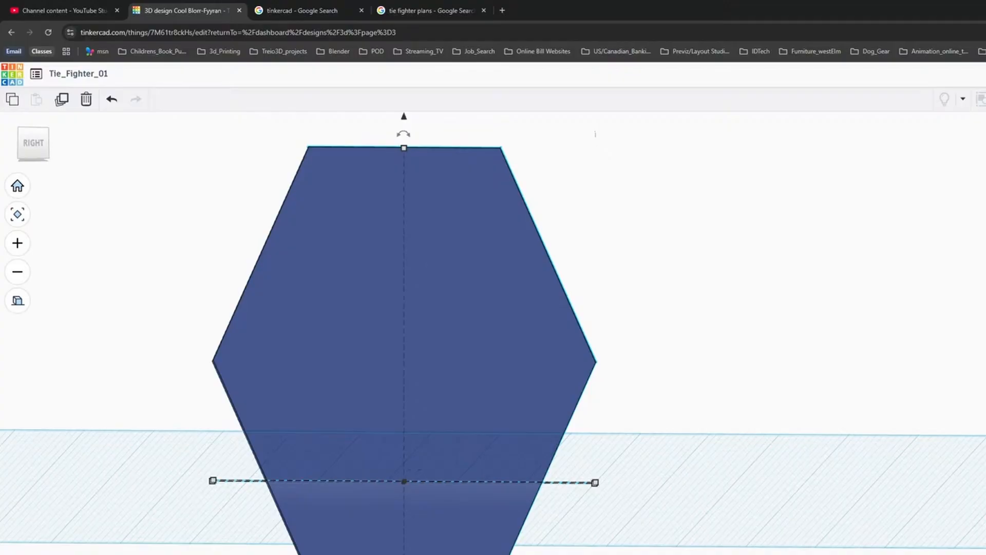
pyautogui.hotkey('alt', 'Tab')
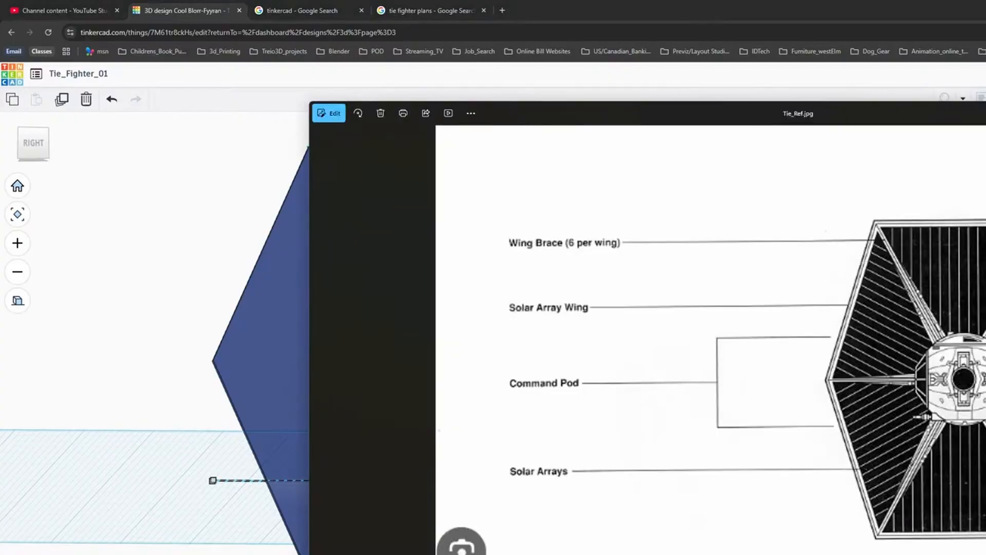
pyautogui.hotkey('alt', 'Tab')
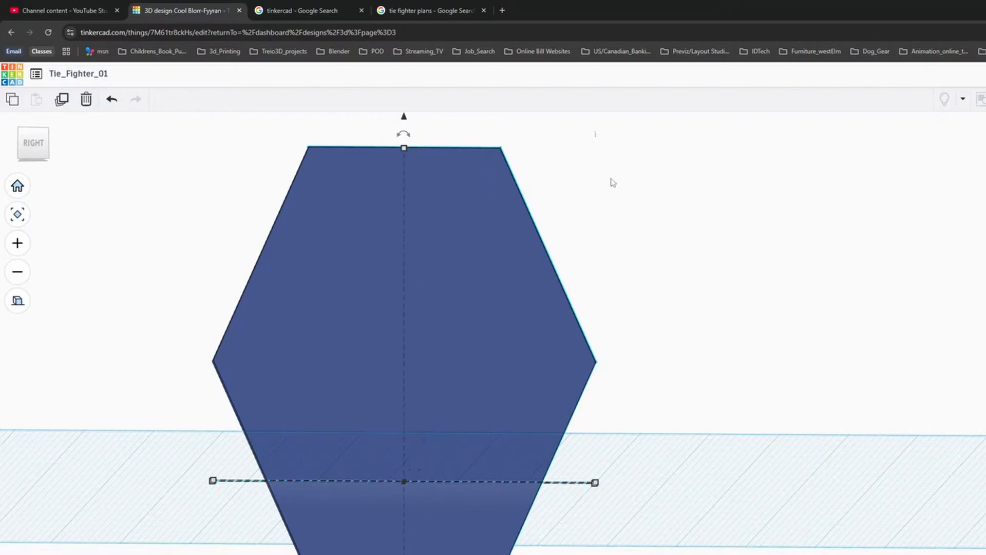
# Try a much wider hexagonal plate by stretching it from one side, and undo the widening.
pyautogui.moveTo(613, 183); pyautogui.dragTo(637, 235, button='right')
pyautogui.click(462, 472)
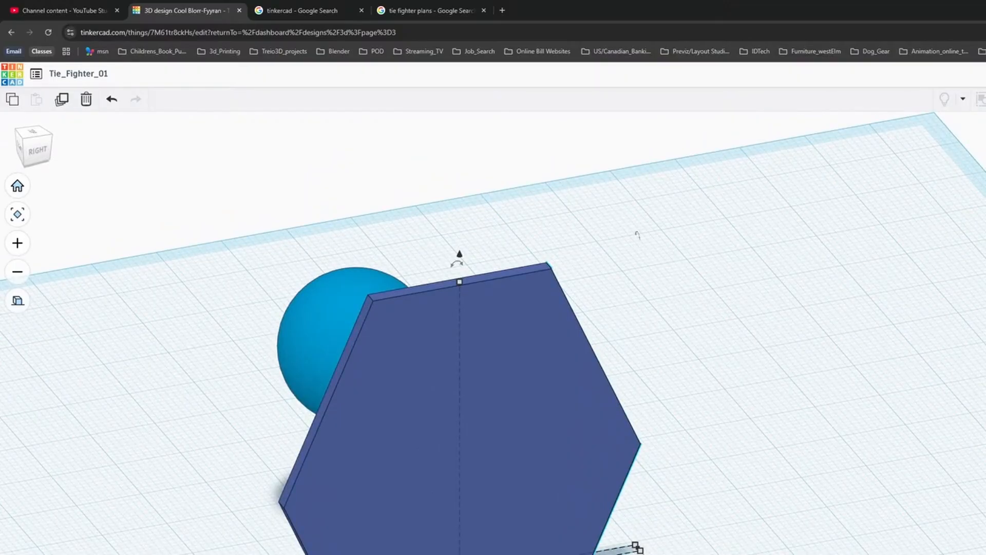
pyautogui.moveTo(282, 554); pyautogui.dragTo(163, 554)
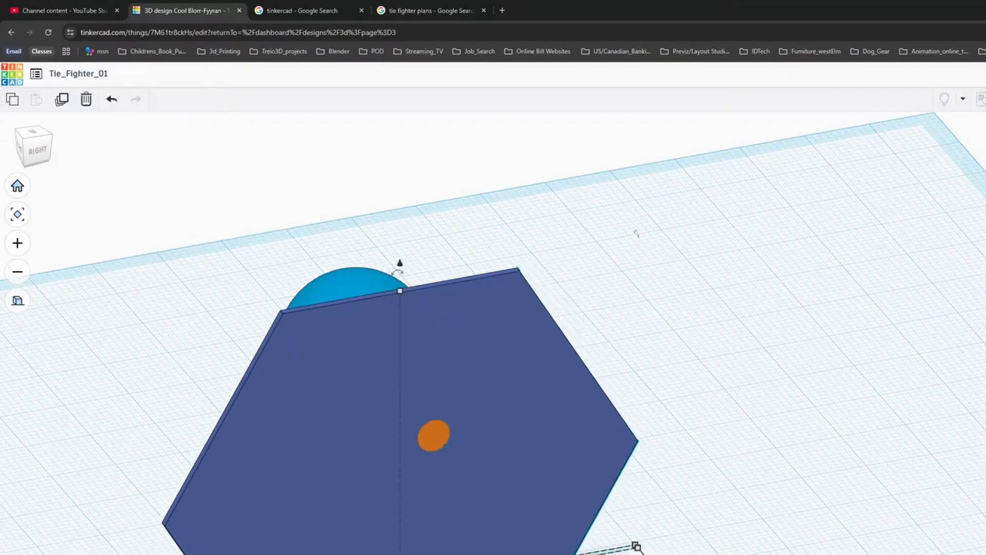
pyautogui.hotkey('ctrl', 'z')
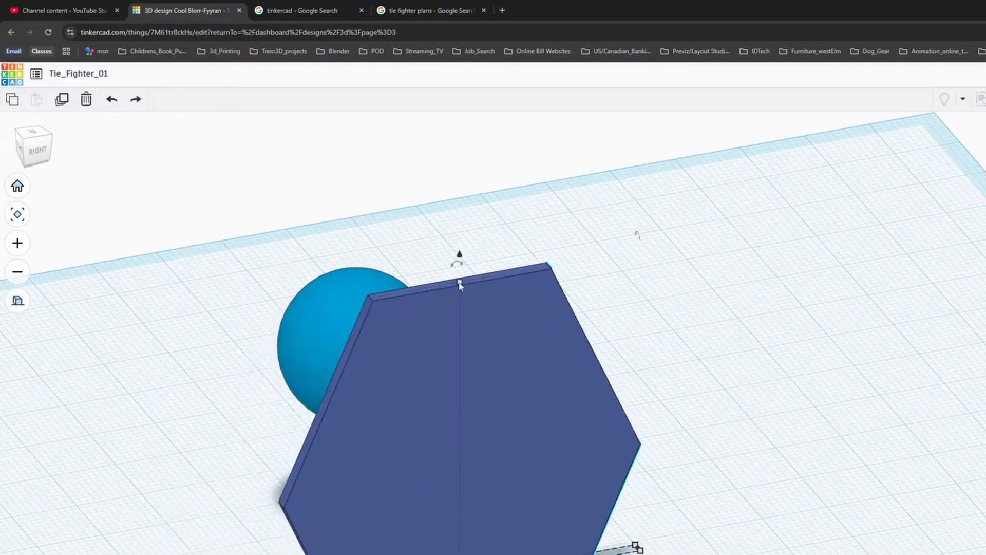
# Try a smaller hexagonal plate, lowering its height to about 39.50 and narrowing its width, and undo these changes.
pyautogui.moveTo(460, 284); pyautogui.dragTo(473, 418)
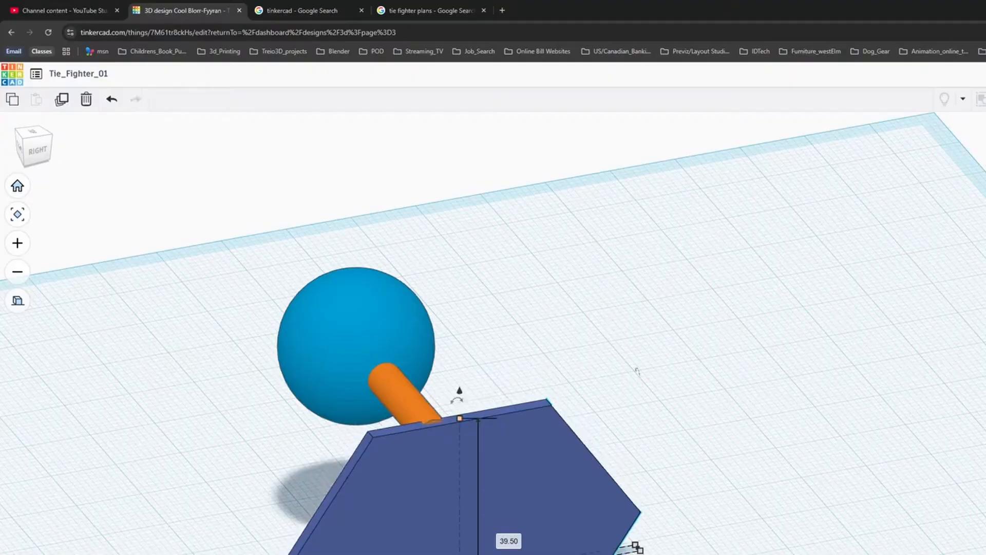
pyautogui.moveTo(283, 554); pyautogui.dragTo(412, 554)
pyautogui.moveTo(637, 548)
pyautogui.mouseDown()
pyautogui.moveTo(627, 540)
pyautogui.moveTo(635, 545)
pyautogui.mouseUp()
pyautogui.moveTo(667, 392); pyautogui.dragTo(607, 322, button='right')
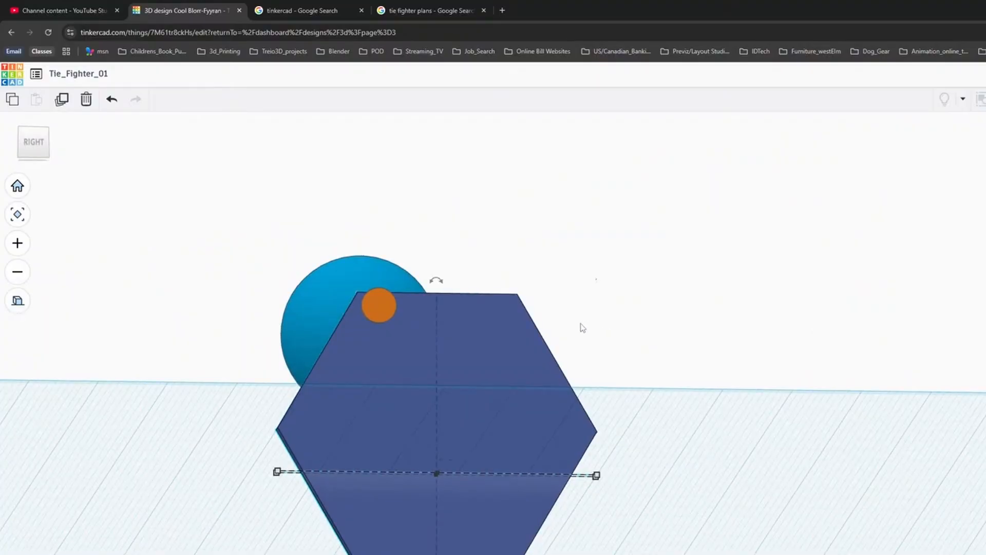
pyautogui.hotkey('ctrl', 'z')
pyautogui.hotkey('ctrl', 'z')
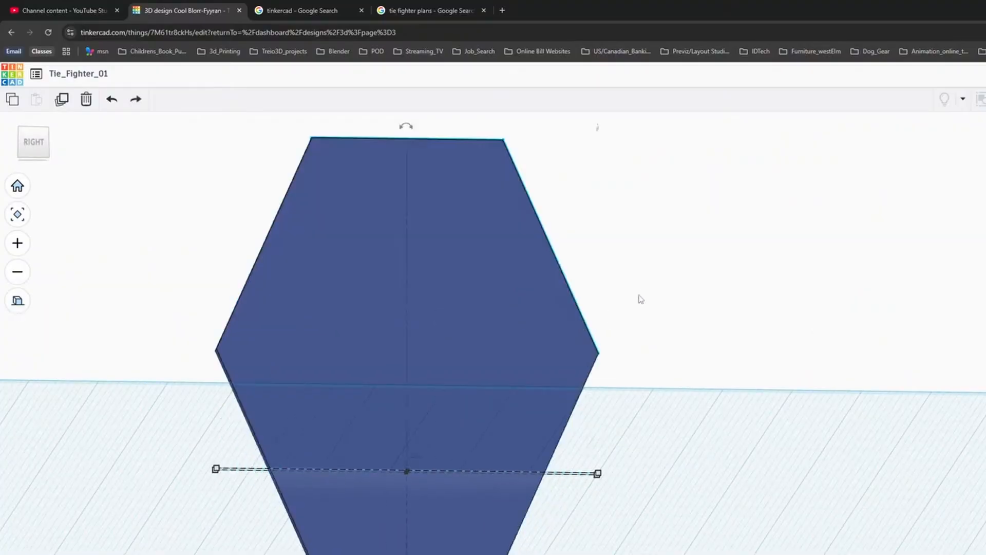
# Select the sphere, cylinder and hexagonal plate from the front and align their centers vertically.
pyautogui.moveTo(639, 298); pyautogui.dragTo(940, 306, button='right')
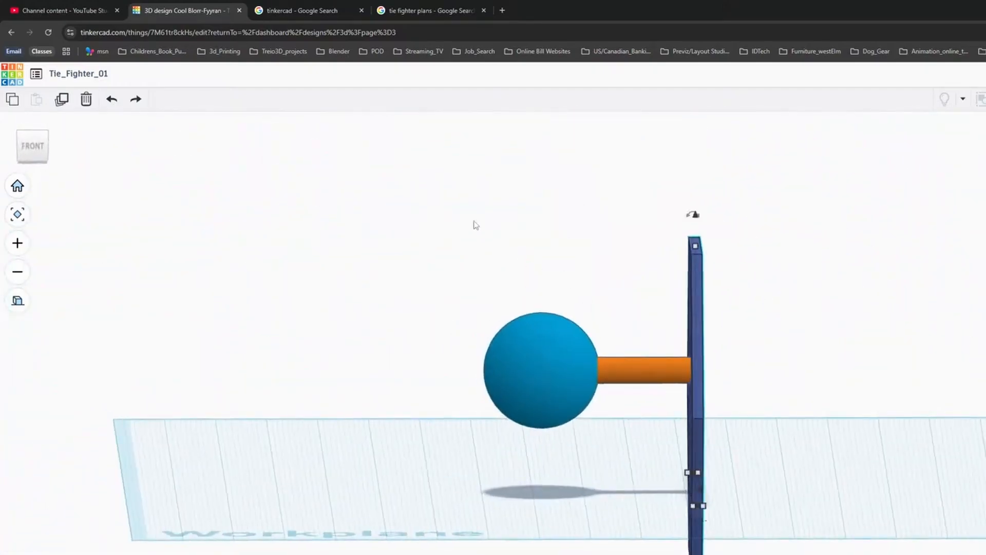
pyautogui.moveTo(444, 180); pyautogui.dragTo(770, 417)
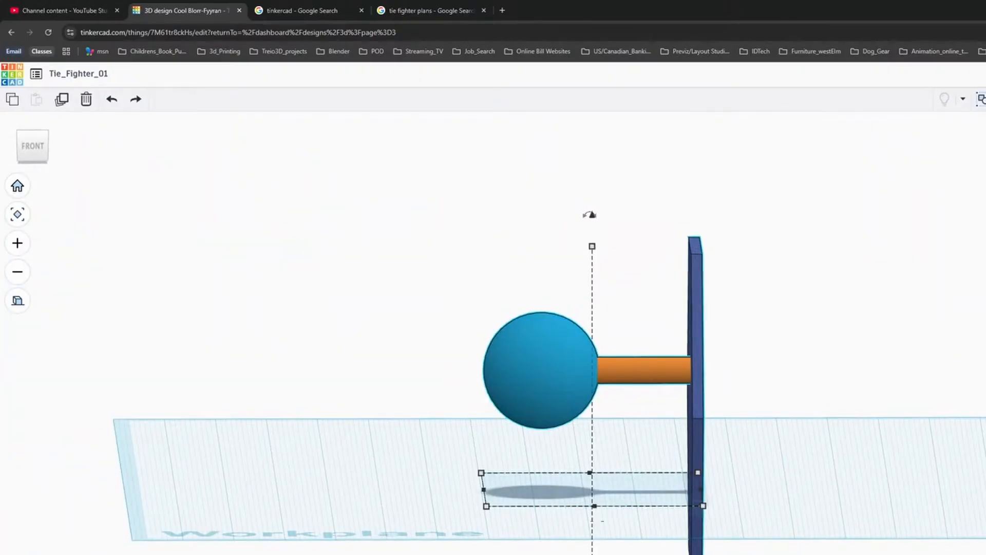
pyautogui.press('l')
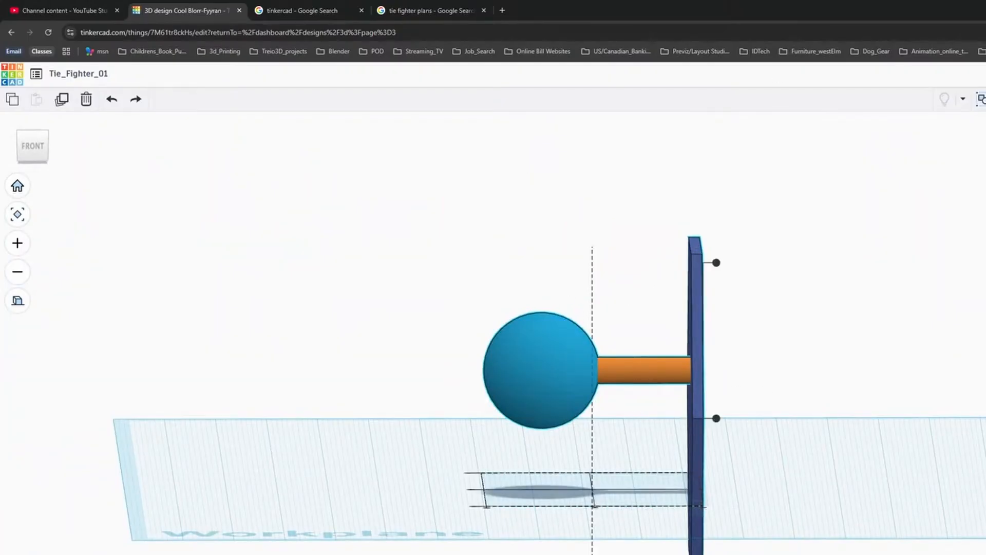
pyautogui.click(716, 418)
pyautogui.moveTo(770, 399); pyautogui.dragTo(488, 419, button='right')
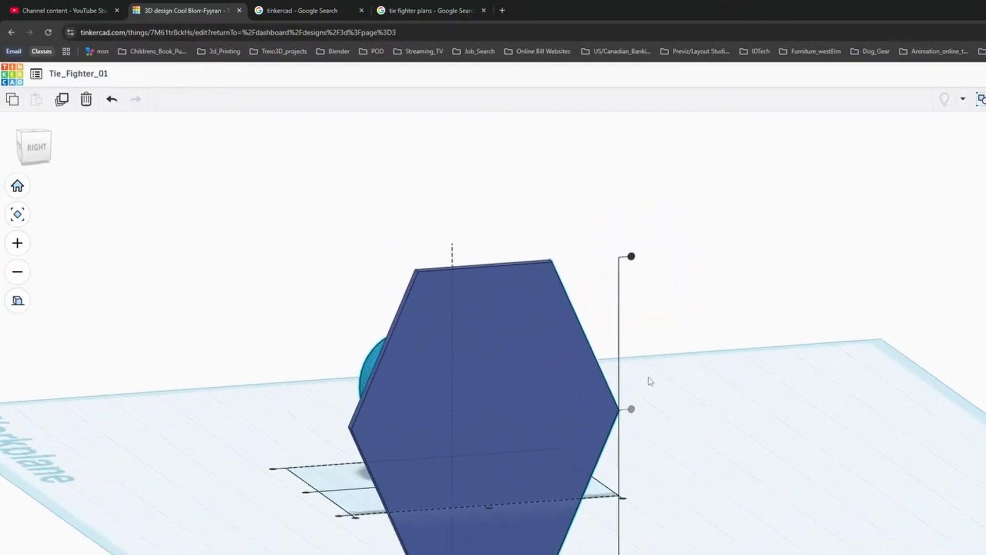
pyautogui.click(635, 414)
# Select all three parts in the top view, align their centers front to back, and clear the selection.
pyautogui.moveTo(766, 391); pyautogui.dragTo(985, 533, button='right')
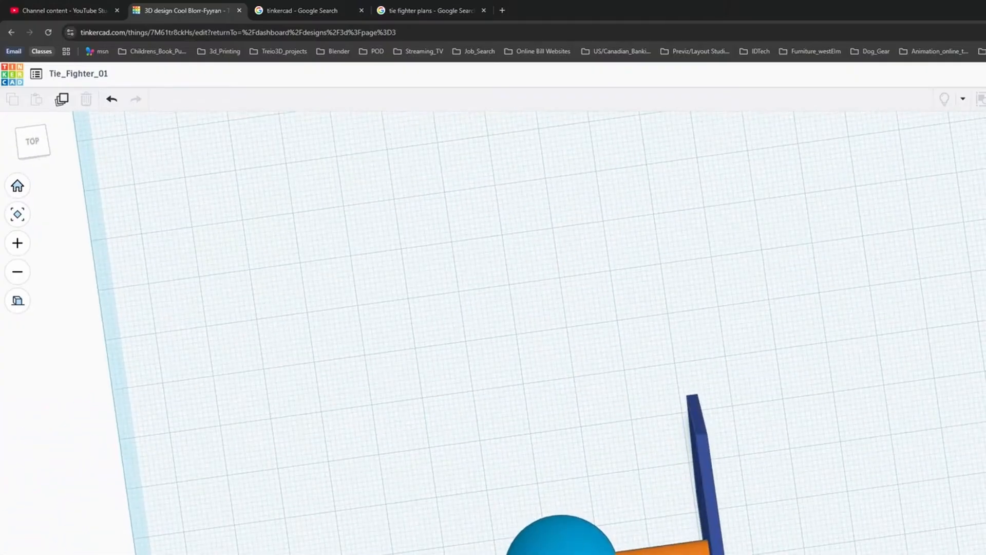
pyautogui.scroll(-3, 733, 482)
pyautogui.moveTo(487, 353); pyautogui.dragTo(811, 553)
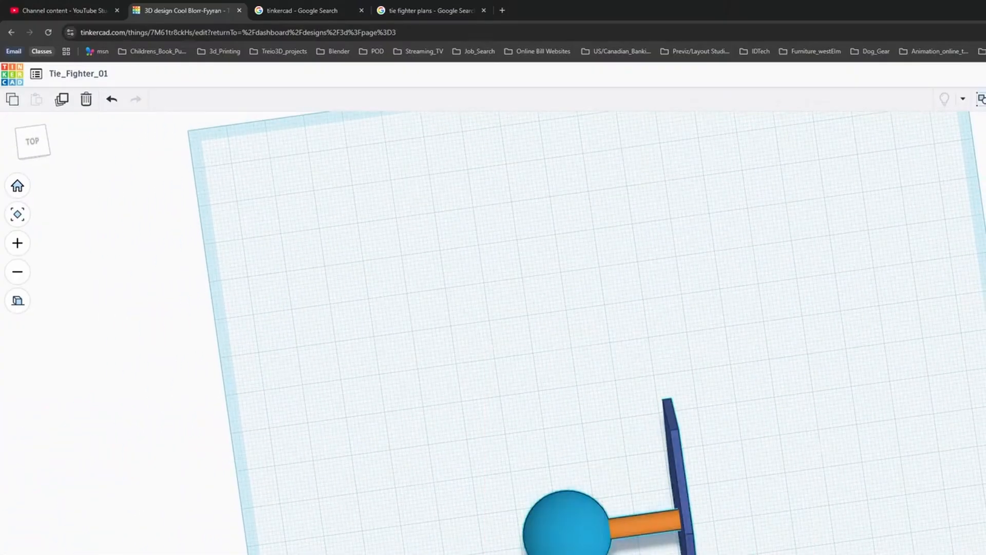
pyautogui.press('l')
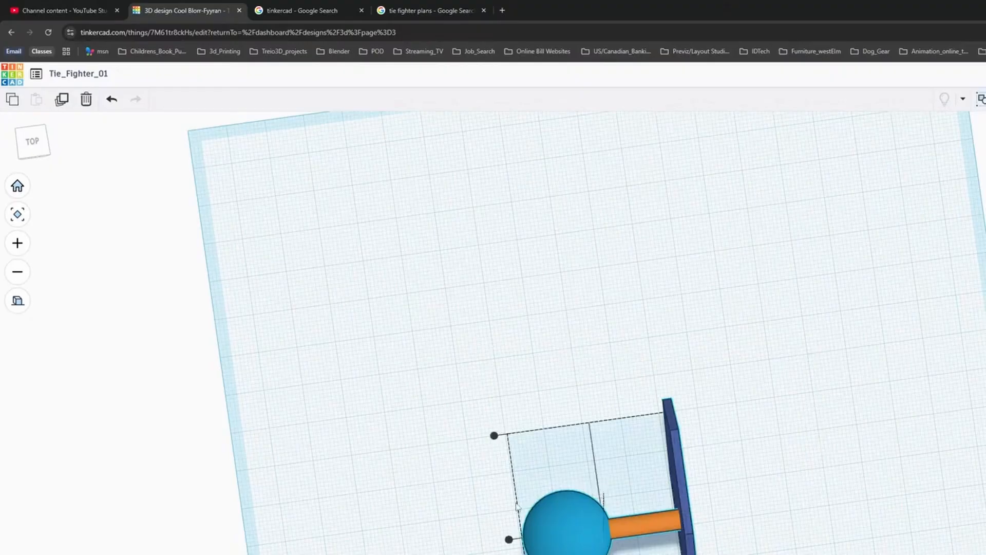
pyautogui.click(508, 539)
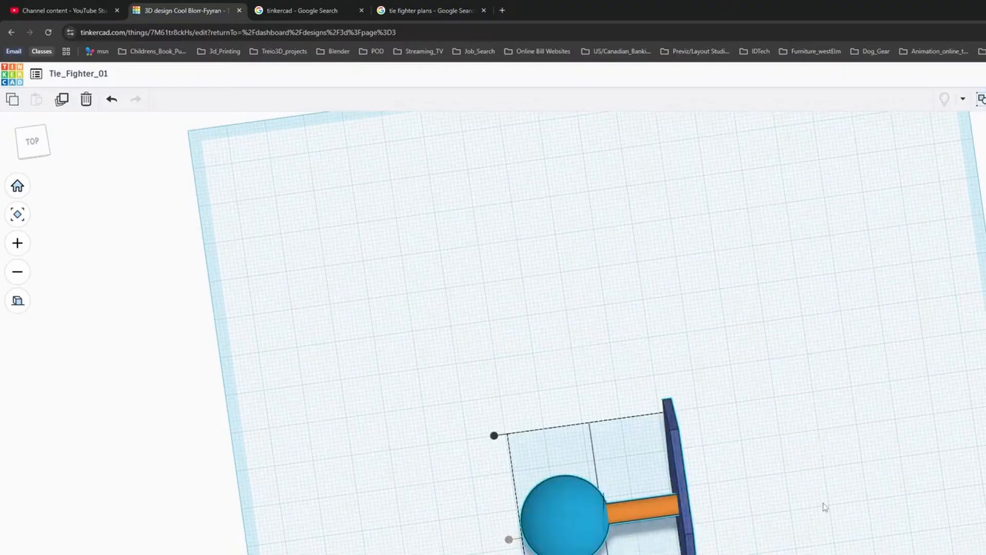
pyautogui.moveTo(824, 507); pyautogui.dragTo(810, 358, button='right')
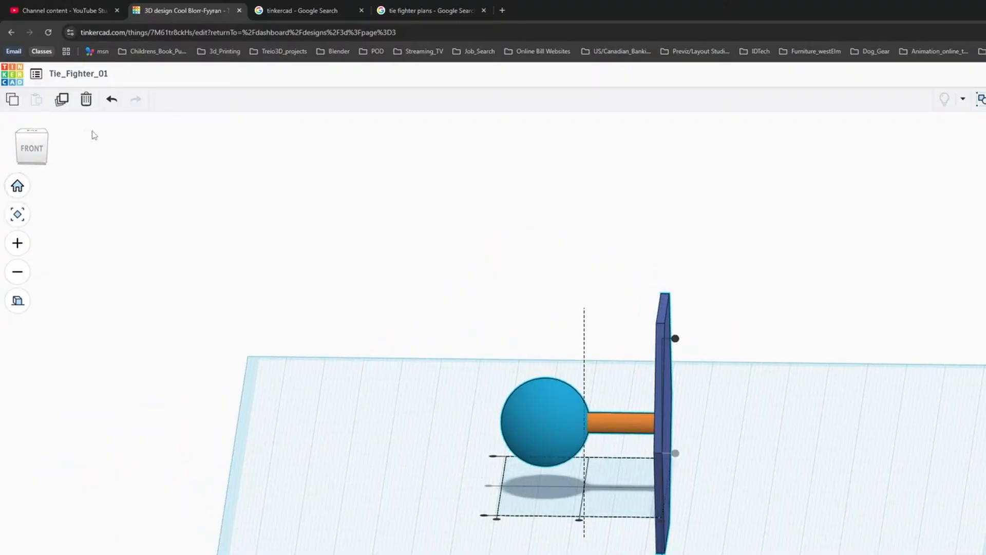
pyautogui.click(68, 292)
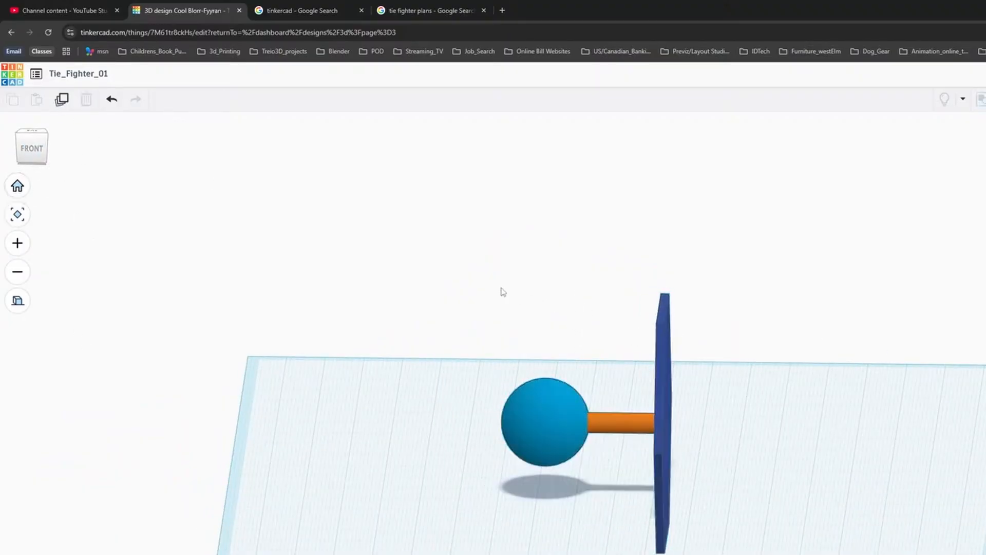
# Select the whole model in the front view and raise it 13.50 so the plate's bottom rests on the workplane.
pyautogui.moveTo(636, 271); pyautogui.dragTo(647, 242, button='right')
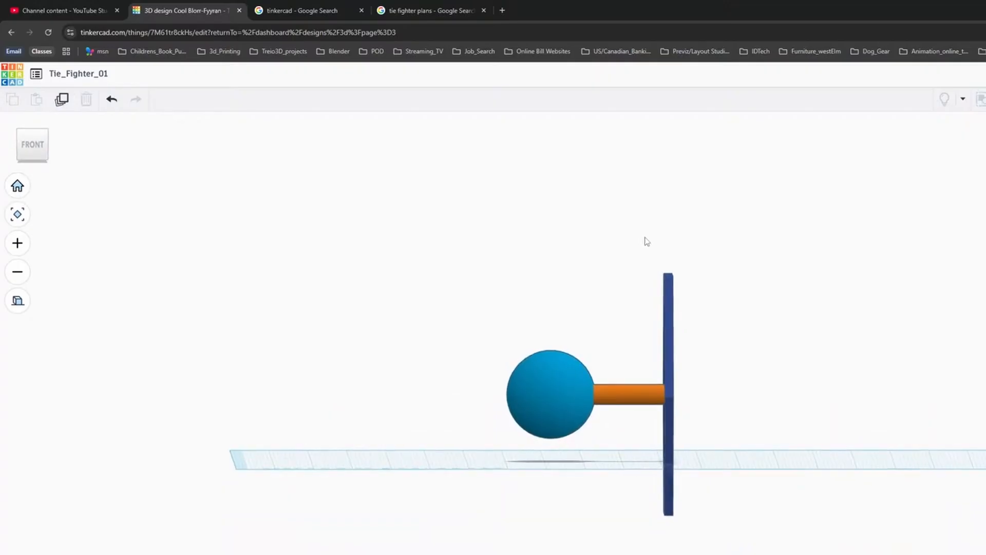
pyautogui.moveTo(449, 209); pyautogui.dragTo(744, 554)
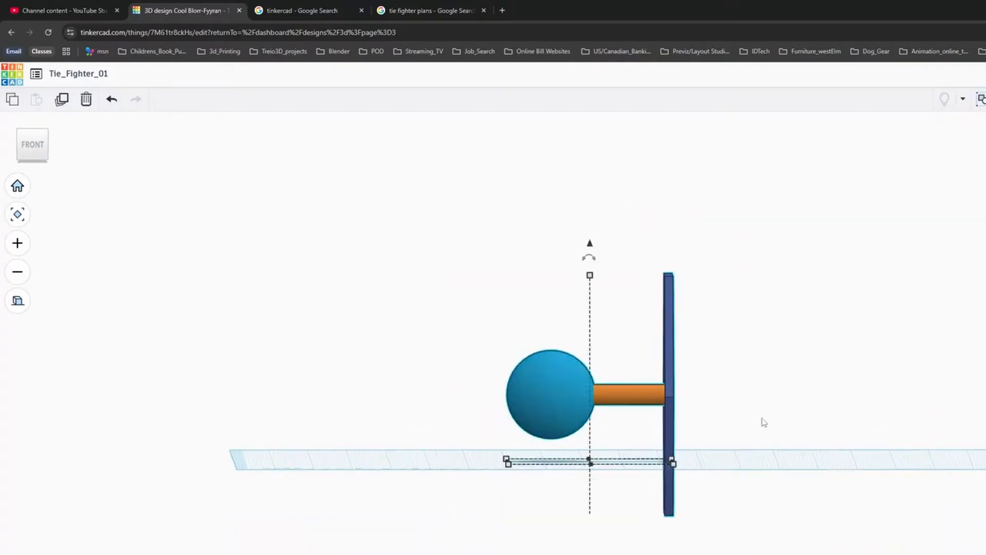
pyautogui.click(35, 149)
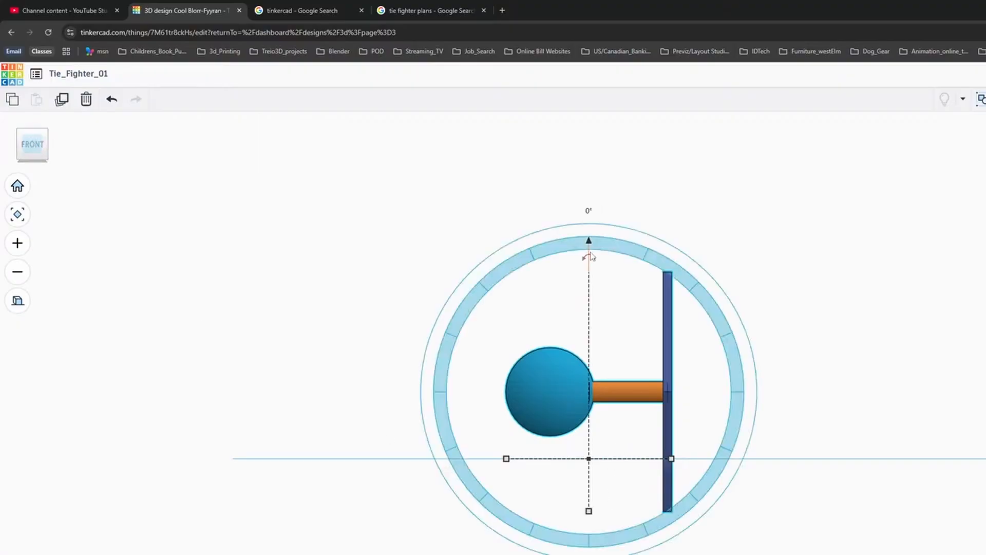
pyautogui.moveTo(588, 240); pyautogui.dragTo(591, 194)
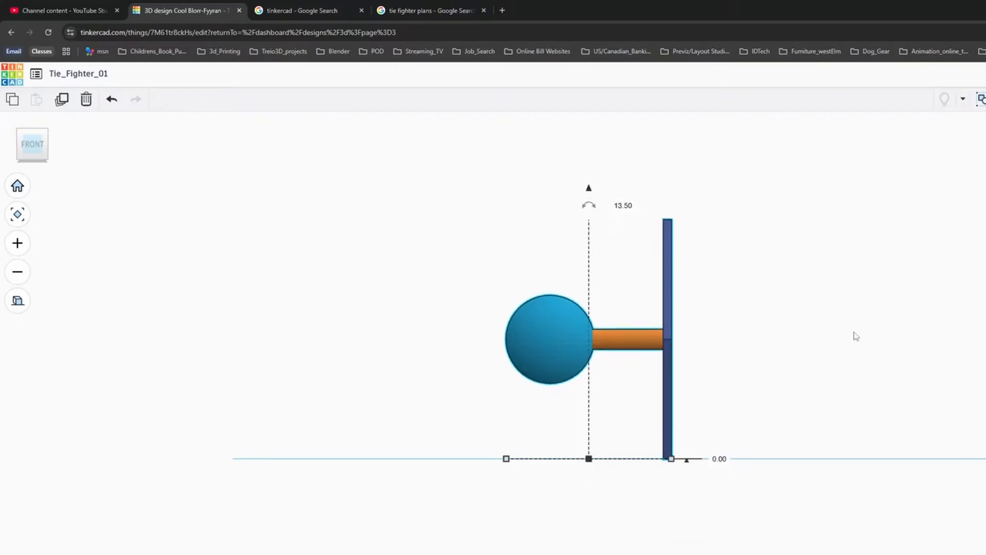
pyautogui.moveTo(853, 335); pyautogui.dragTo(857, 390, button='right')
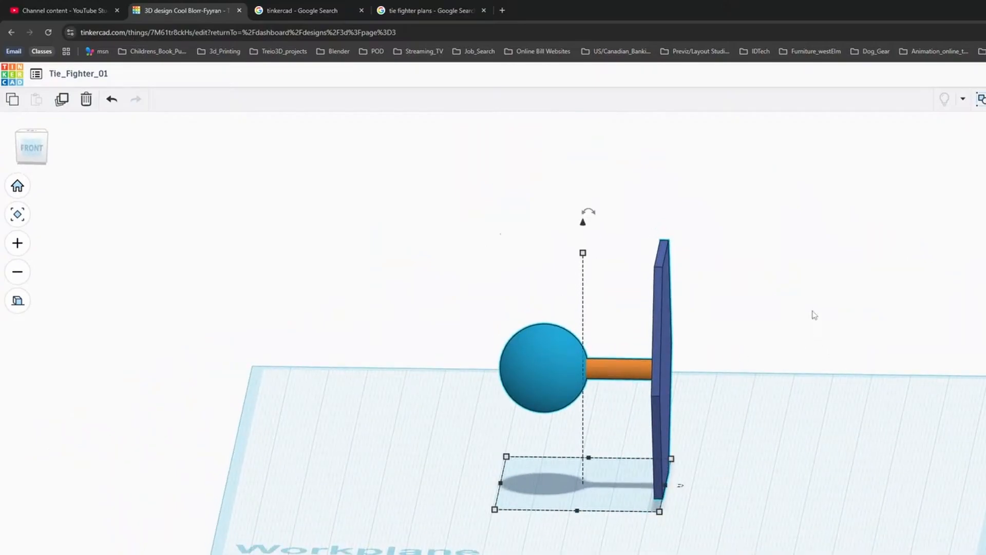
# Inspect the raised model from several angles and compare it with the front view in Tie_Ref.jpg.
pyautogui.moveTo(814, 314); pyautogui.dragTo(856, 321, button='right')
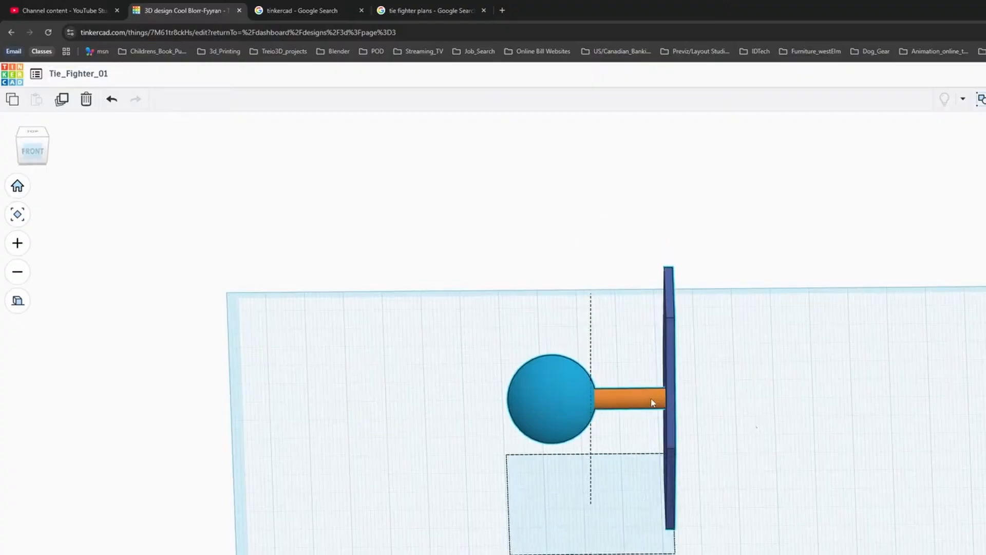
pyautogui.moveTo(842, 396); pyautogui.dragTo(812, 390, button='right')
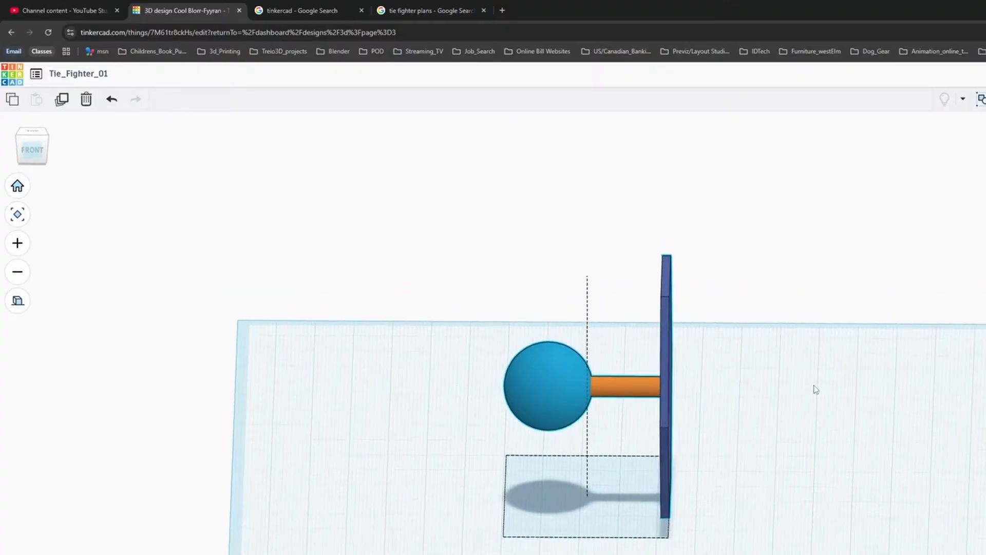
pyautogui.scroll(2, 576, 447)
pyautogui.moveTo(568, 456); pyautogui.dragTo(772, 156, button='right')
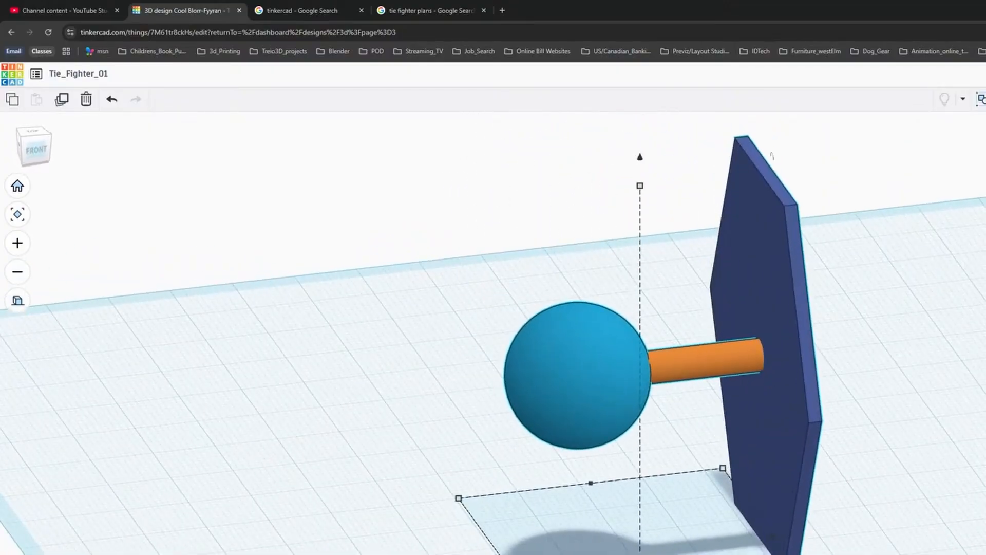
pyautogui.click(842, 554)
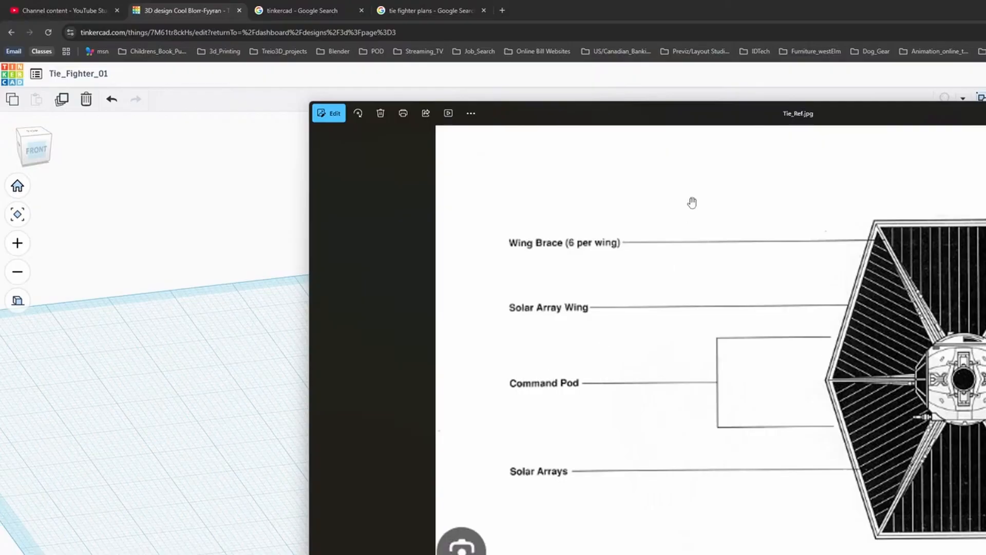
pyautogui.scroll(-4, 731, 315)
pyautogui.scroll(-2, 749, 292)
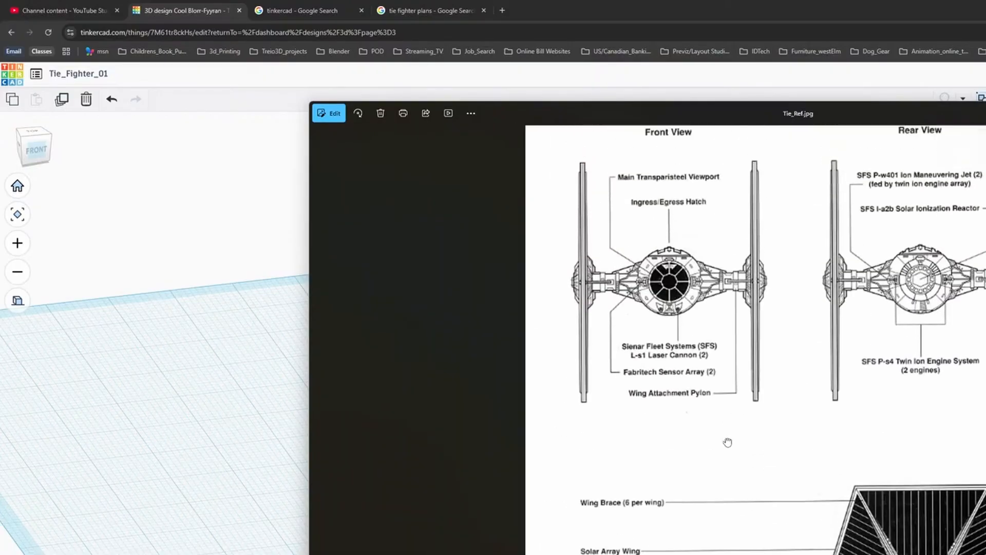
# Study the pylons and command pod in the front view of Tie_Ref.jpg and return to the Tinkercad model.
pyautogui.scroll(5, 730, 329)
pyautogui.moveTo(766, 349); pyautogui.dragTo(855, 386)
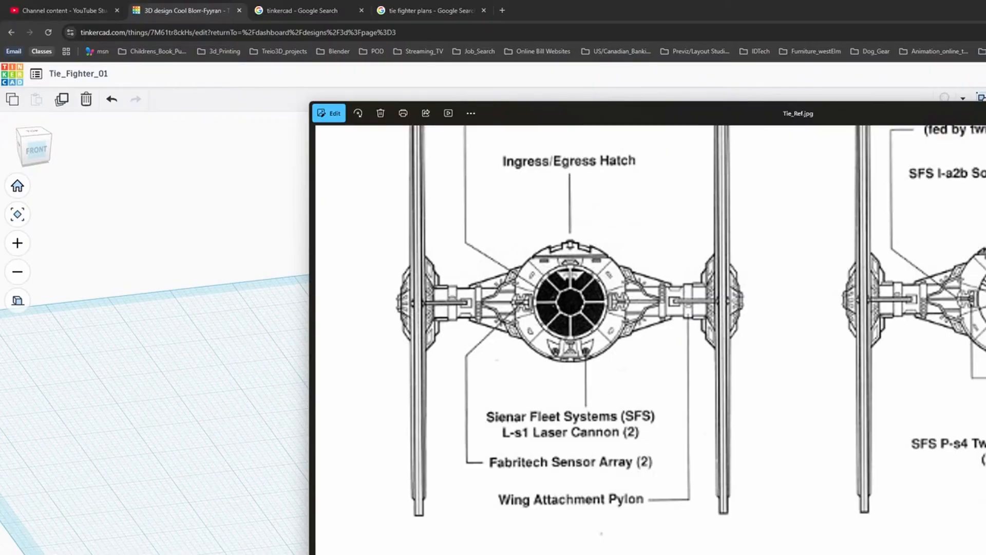
pyautogui.hotkey('alt', 'Tab')
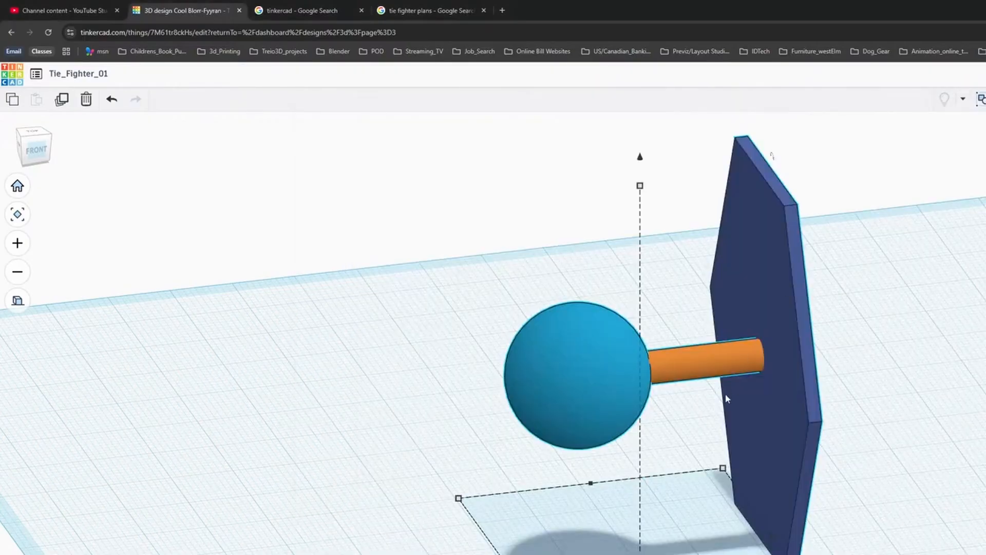
pyautogui.moveTo(726, 396)
pyautogui.mouseDown(button='right')
pyautogui.moveTo(852, 376)
pyautogui.moveTo(719, 390)
pyautogui.mouseUp(button='right')
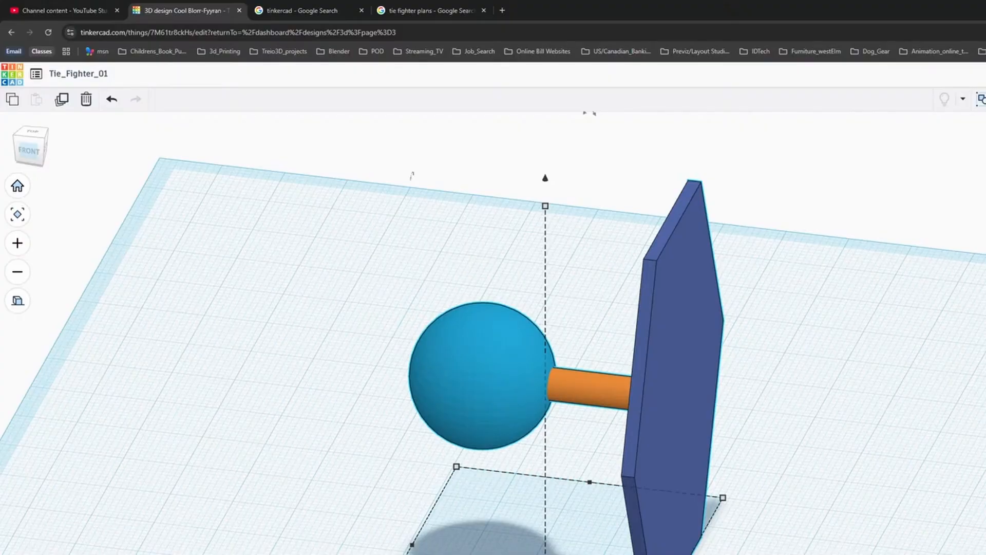
# Add a cone behind the model and rotate it 90 degrees in the right view so its tip points backward.
pyautogui.click(935, 438)
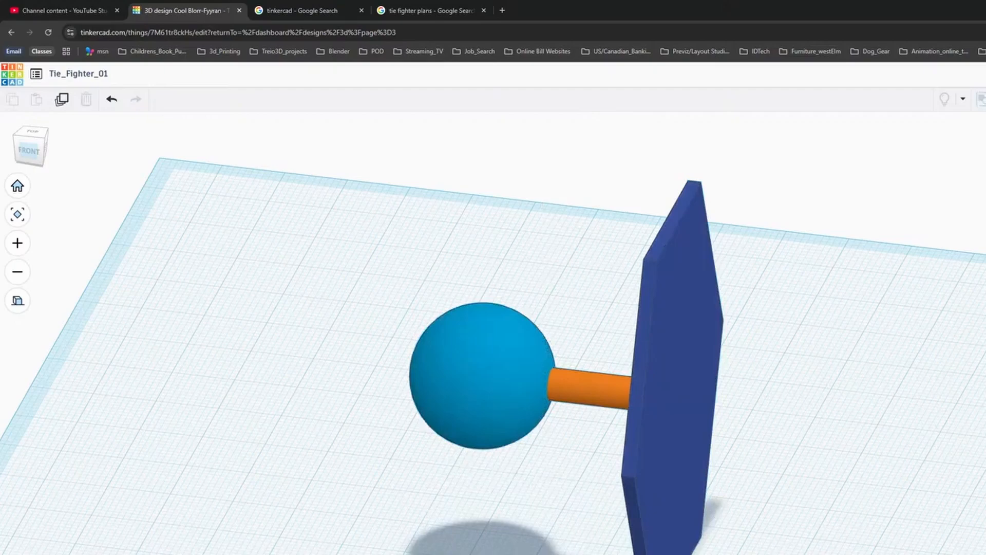
pyautogui.moveTo(776, 353); pyautogui.dragTo(557, 348)
pyautogui.moveTo(833, 361); pyautogui.dragTo(863, 268, button='right')
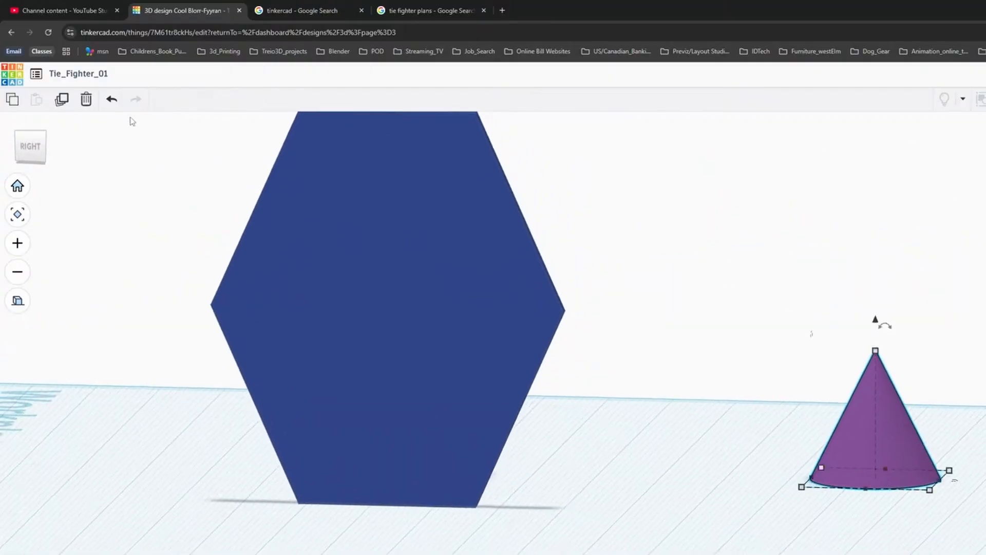
pyautogui.click(30, 146)
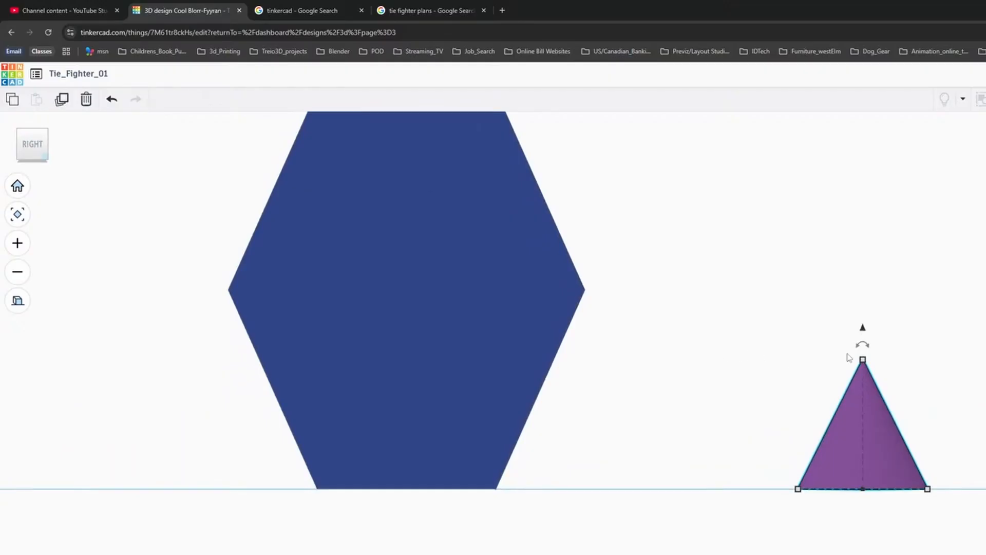
pyautogui.moveTo(864, 344); pyautogui.dragTo(923, 431)
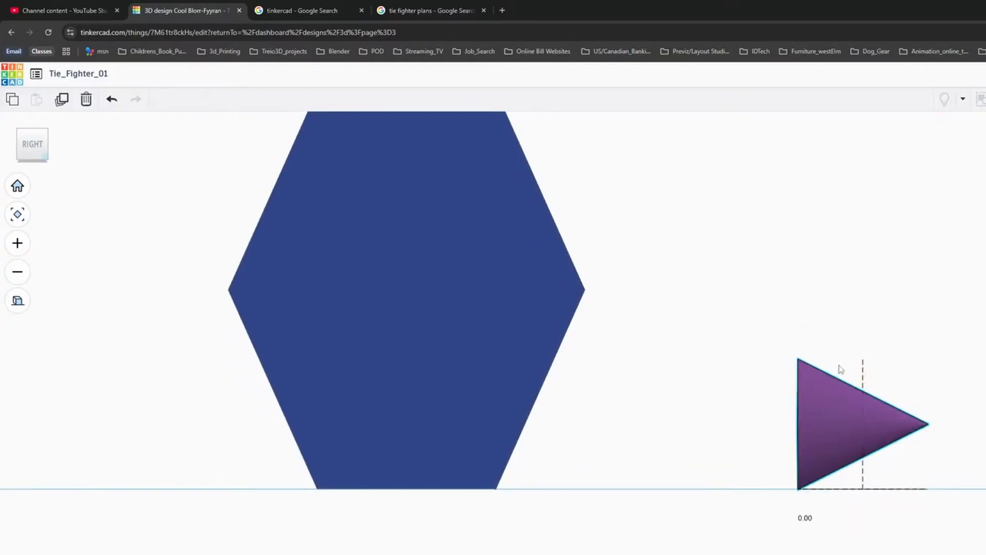
# Raise the cone 18.00 and move it against the back of the sphere, fine-tuning its height from behind.
pyautogui.moveTo(833, 414); pyautogui.dragTo(839, 370)
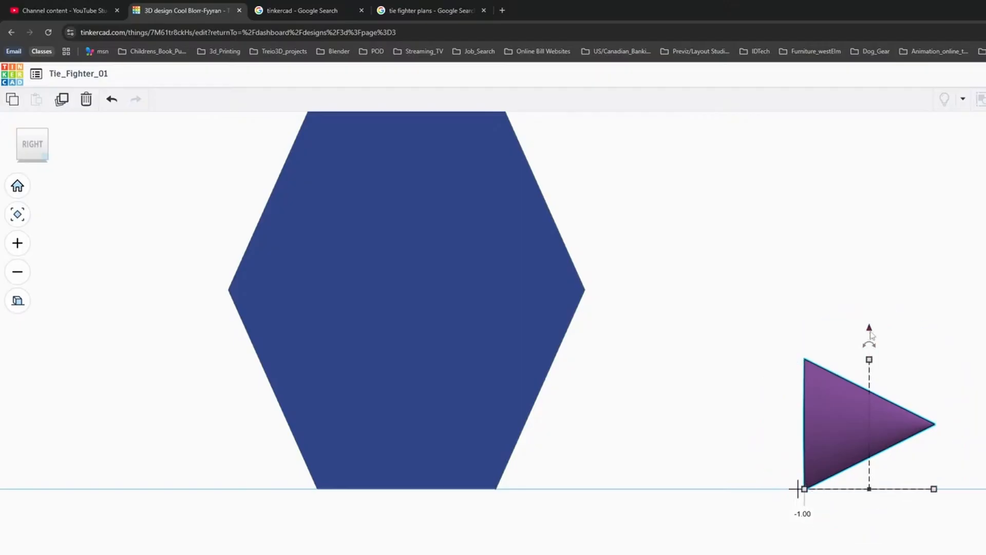
pyautogui.moveTo(872, 325); pyautogui.dragTo(883, 214)
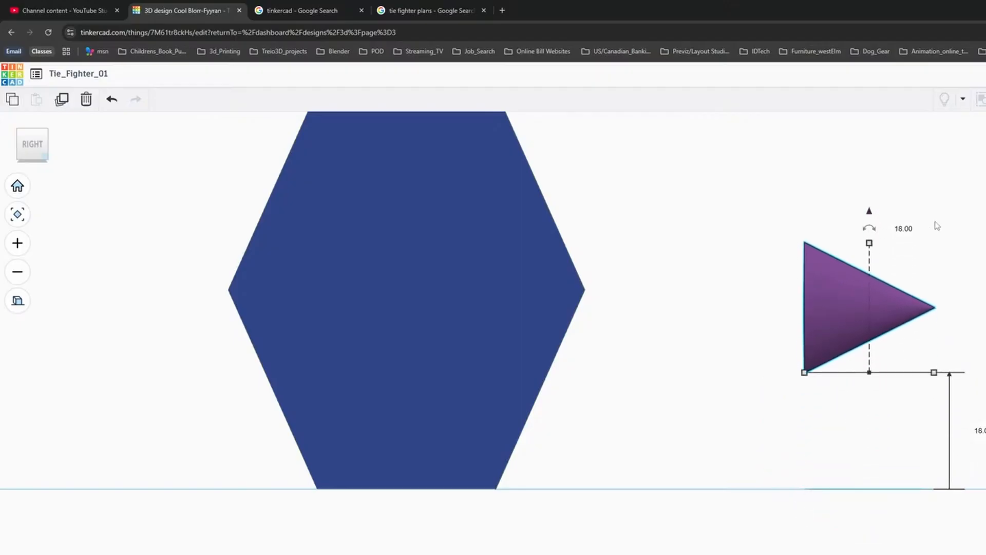
pyautogui.moveTo(935, 222); pyautogui.dragTo(924, 458, button='right')
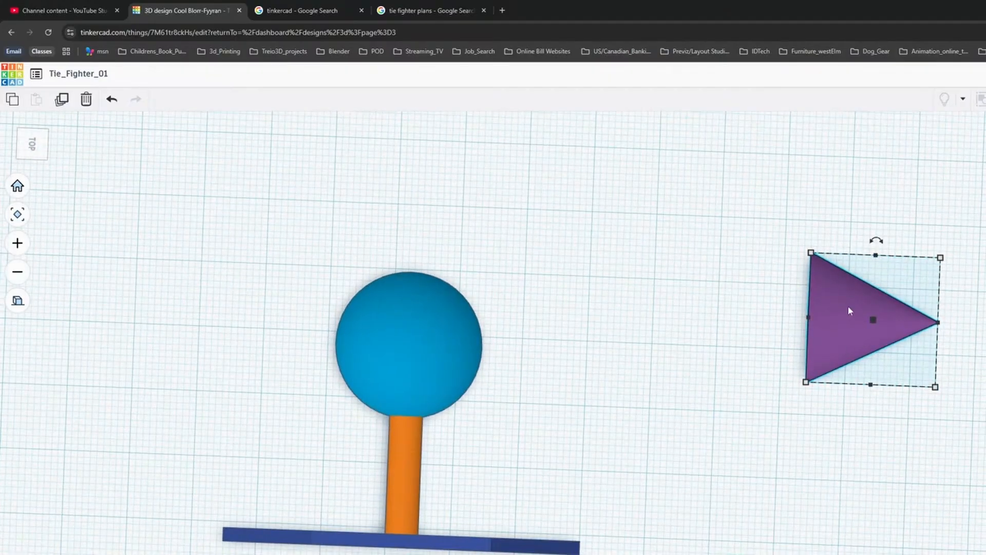
pyautogui.moveTo(849, 310); pyautogui.dragTo(473, 328)
pyautogui.moveTo(474, 328); pyautogui.dragTo(345, 261, button='right')
pyautogui.moveTo(725, 282); pyautogui.dragTo(631, 255, button='right')
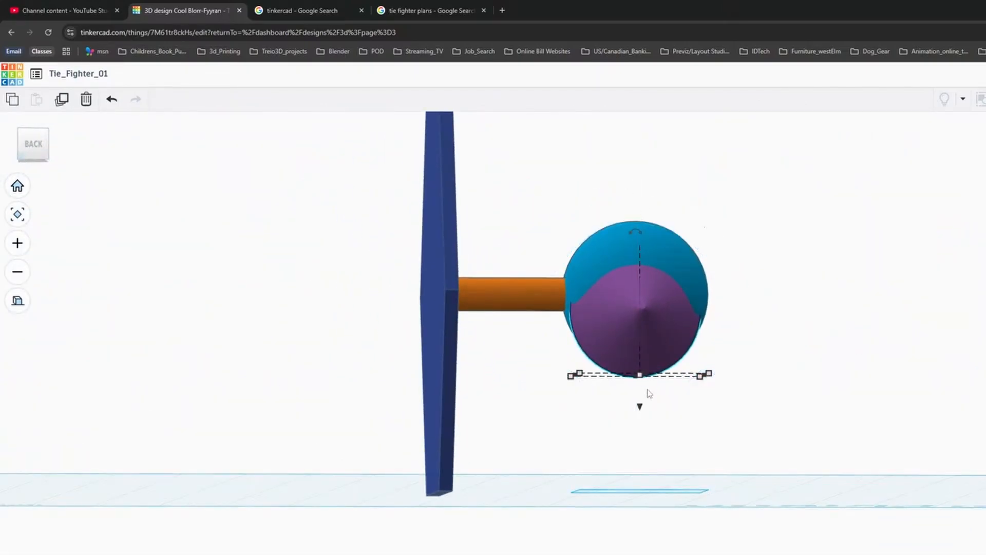
pyautogui.moveTo(641, 408); pyautogui.dragTo(642, 389)
pyautogui.moveTo(806, 255); pyautogui.dragTo(775, 332, button='right')
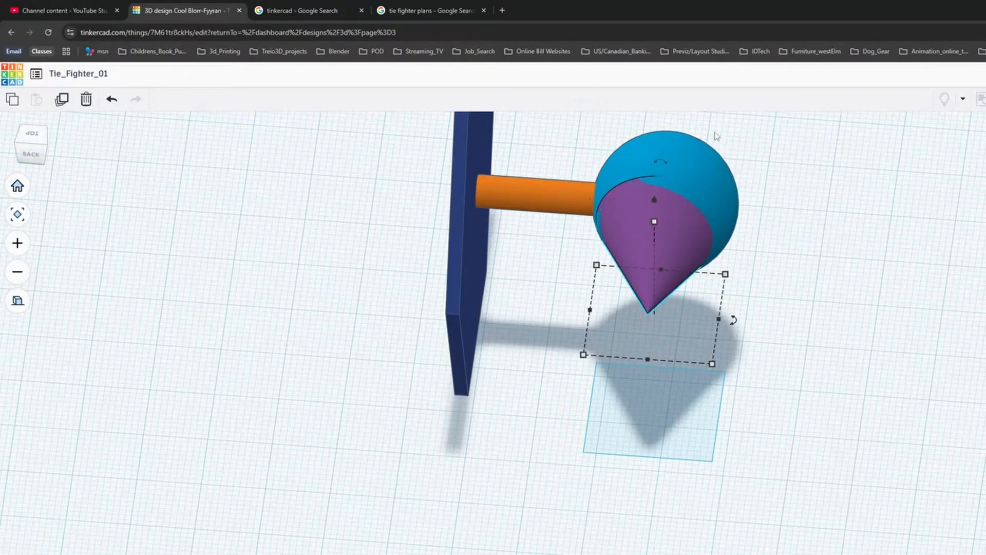
# Add the sphere to the cone's selection, align their centers vertically and side to side, and clear the selection.
pyautogui.click(696, 147)
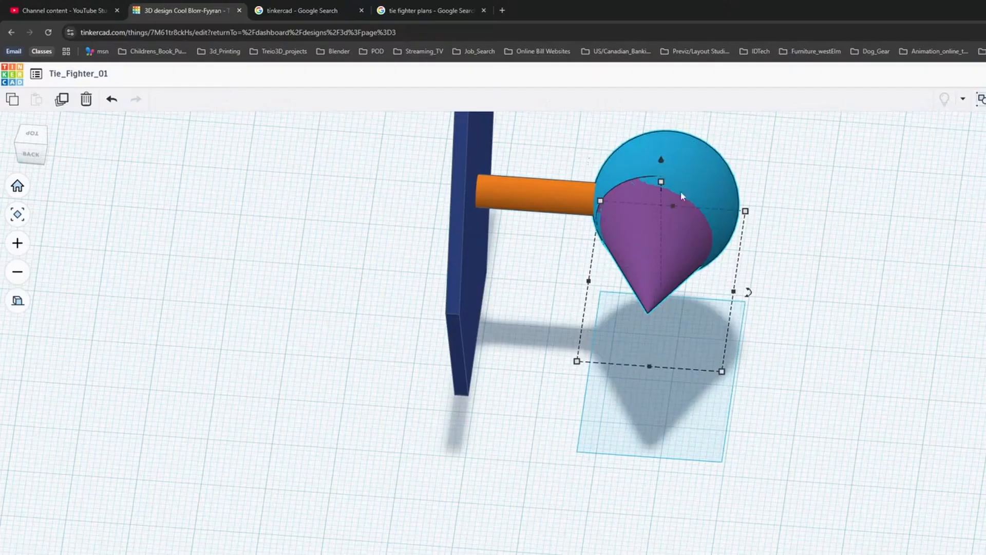
pyautogui.scroll(-5, 682, 196)
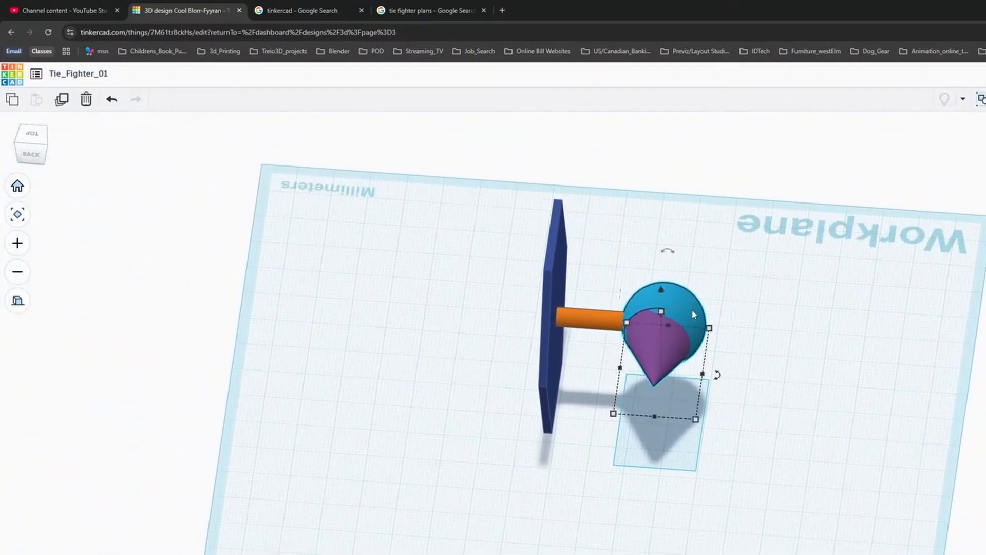
pyautogui.press('l')
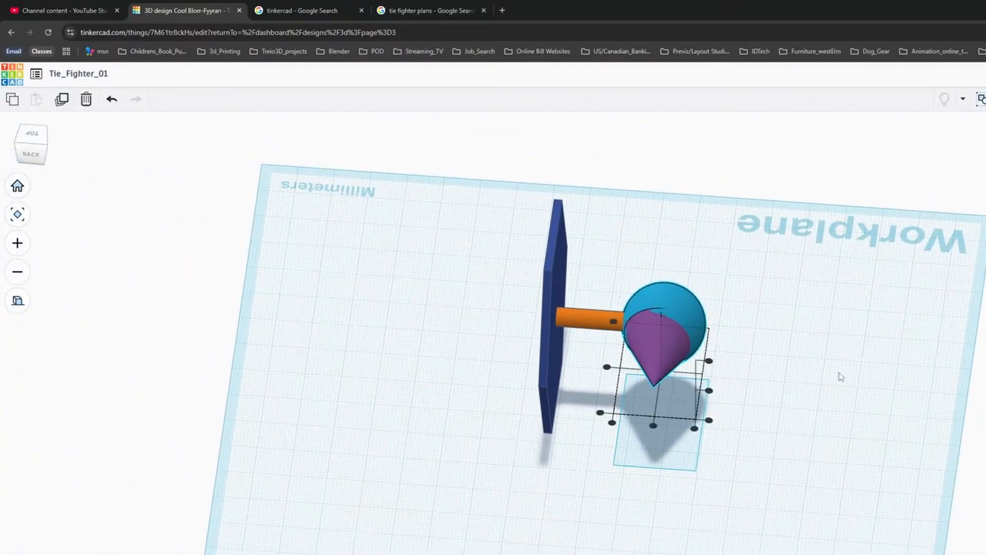
pyautogui.moveTo(646, 419); pyautogui.dragTo(786, 391, button='right')
pyautogui.click(711, 365)
pyautogui.click(654, 416)
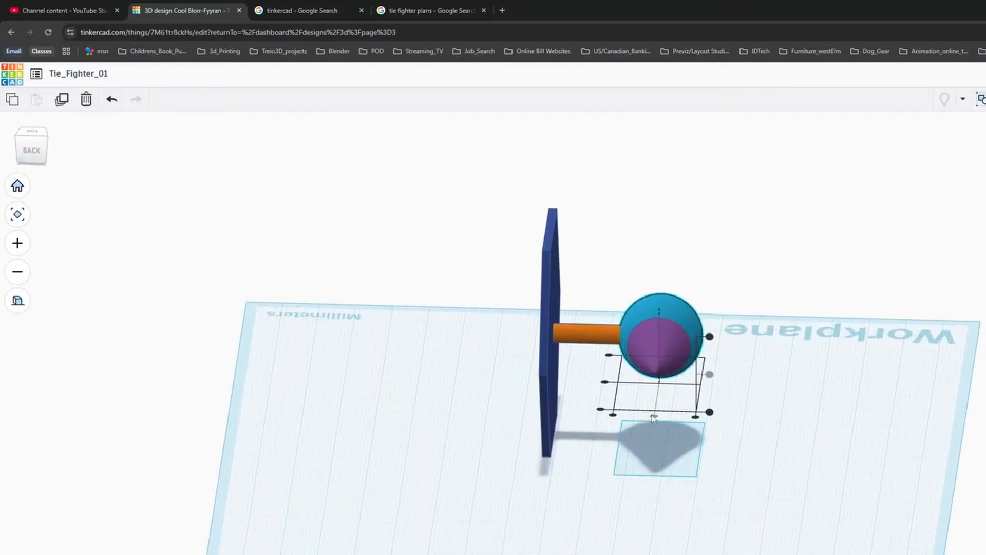
pyautogui.moveTo(654, 416); pyautogui.dragTo(398, 344, button='right')
pyautogui.scroll(5, 477, 393)
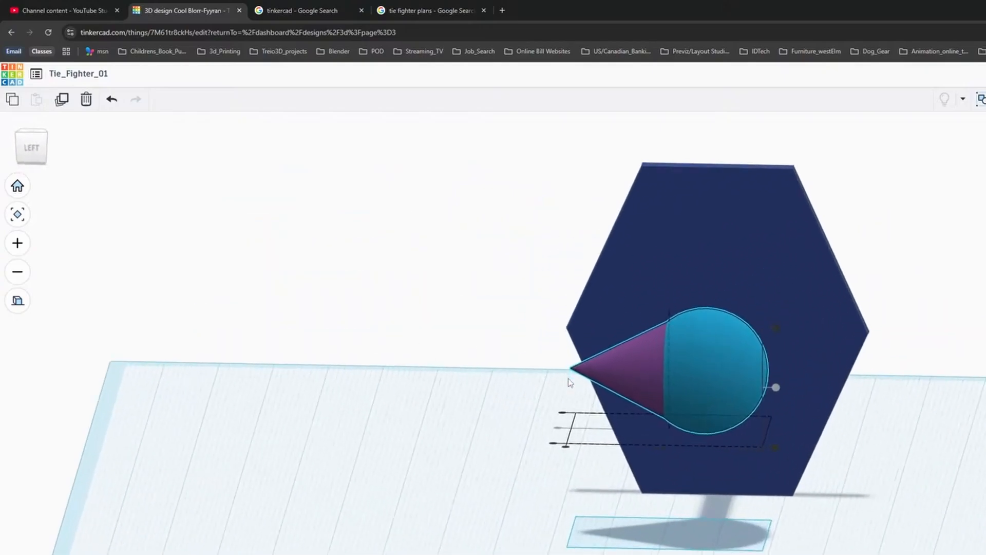
pyautogui.moveTo(477, 394)
pyautogui.mouseDown(button='right')
pyautogui.moveTo(519, 394)
pyautogui.moveTo(469, 377)
pyautogui.mouseUp(button='right')
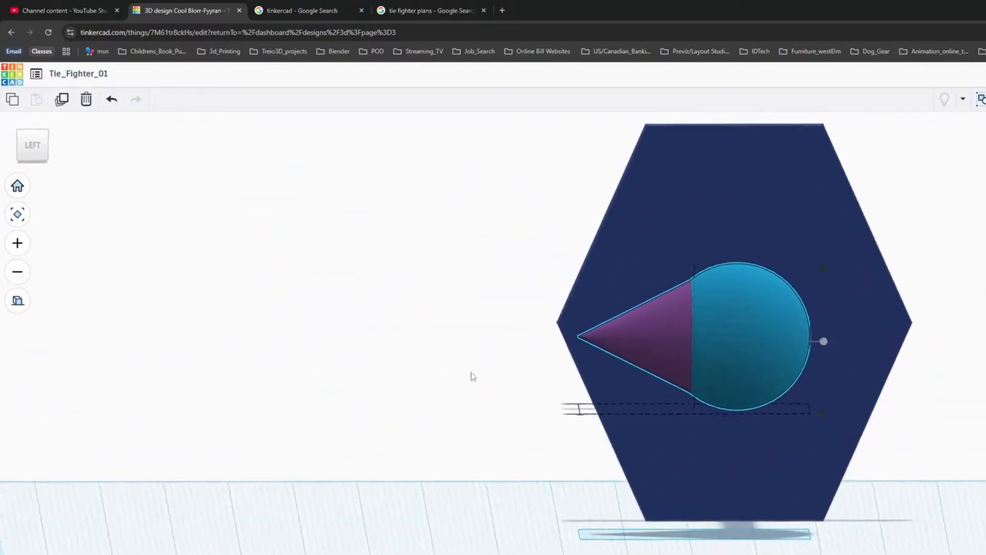
pyautogui.click(455, 320)
pyautogui.click(632, 330)
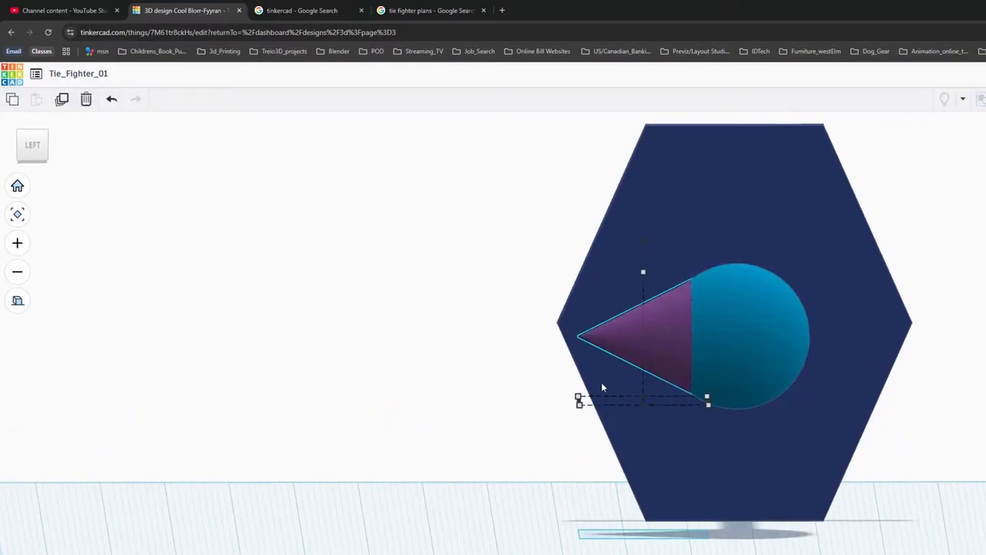
pyautogui.moveTo(403, 269); pyautogui.dragTo(542, 358, button='right')
pyautogui.moveTo(611, 358); pyautogui.dragTo(609, 359)
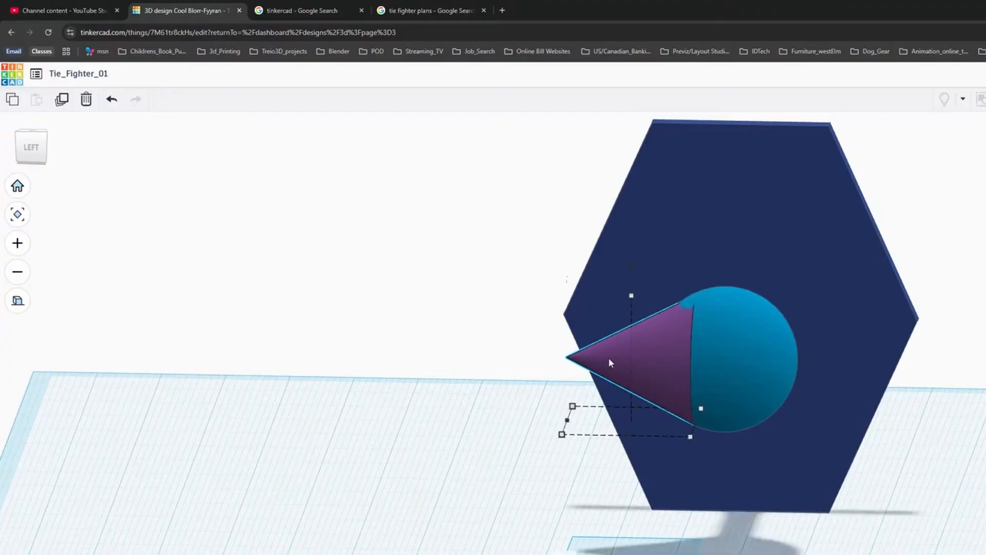
pyautogui.hotkey('ctrl', 'z')
pyautogui.moveTo(385, 375); pyautogui.dragTo(436, 378, button='right')
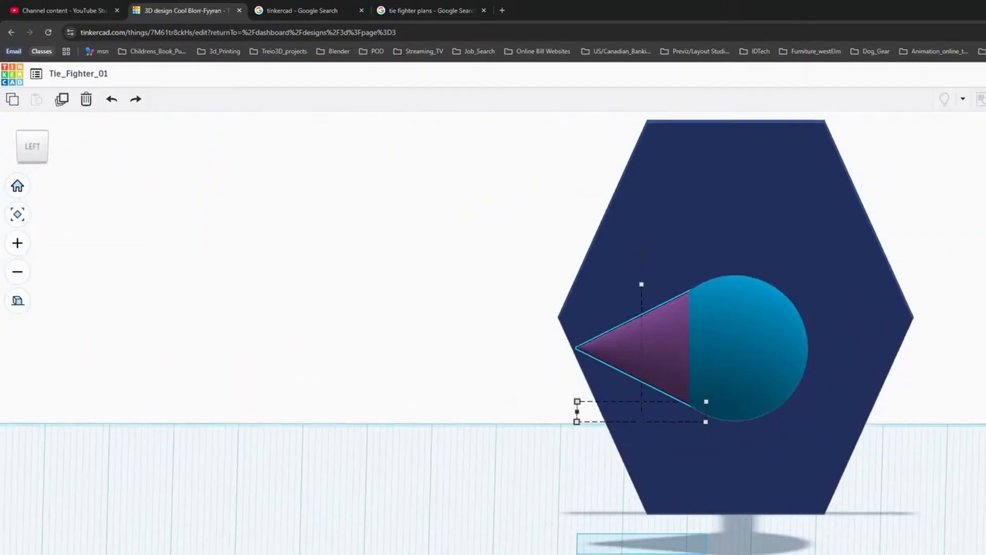
pyautogui.press('Escape')
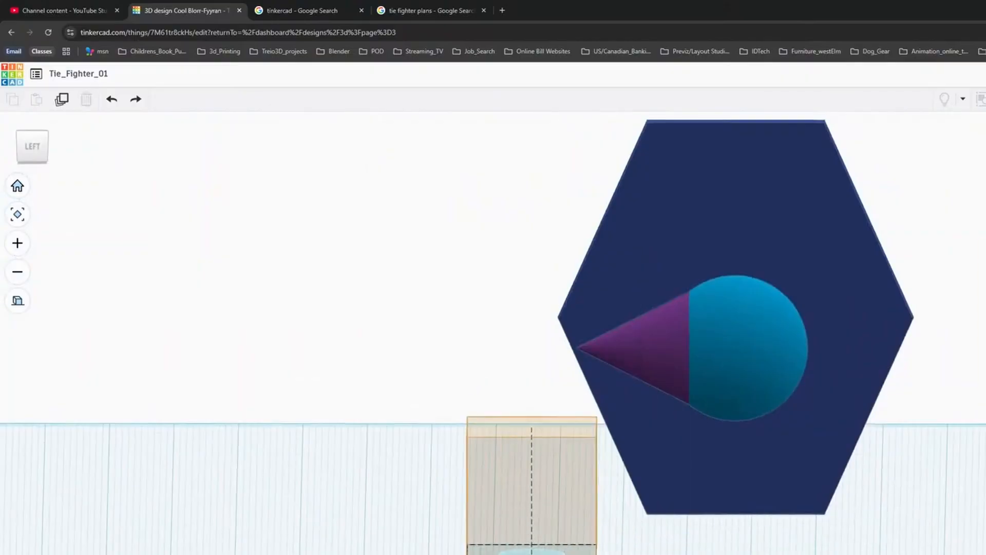
# Place a box hole on the workplane, slide it under the cone and raise it until it covers the cone's tip.
pyautogui.click(532, 549)
pyautogui.moveTo(356, 435); pyautogui.dragTo(762, 500, button='right')
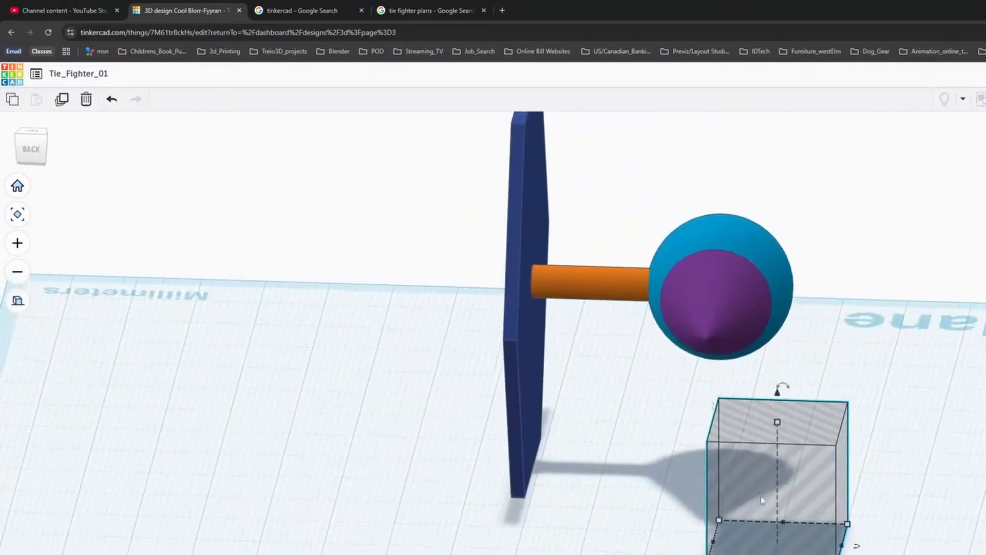
pyautogui.moveTo(800, 483); pyautogui.dragTo(747, 451)
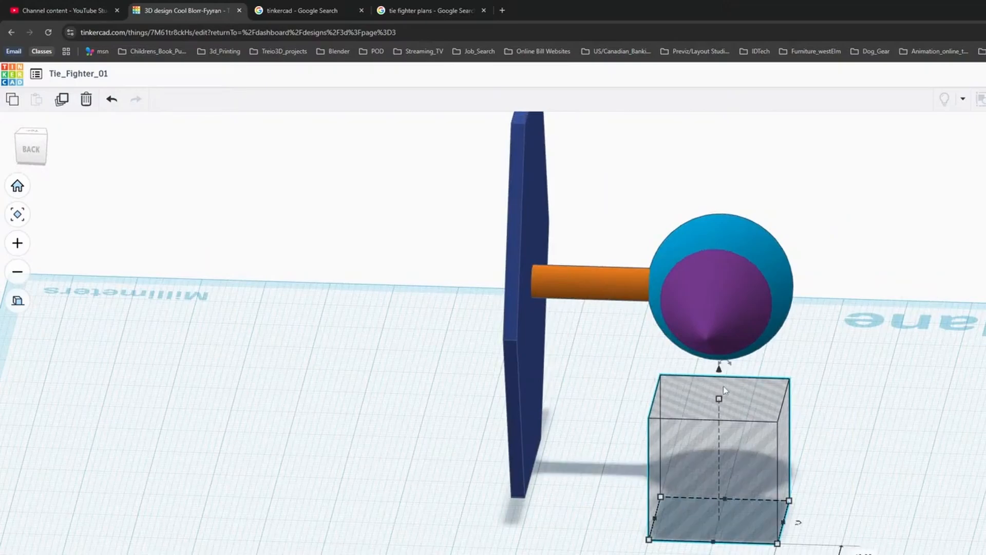
pyautogui.moveTo(721, 372); pyautogui.dragTo(723, 247)
pyautogui.moveTo(792, 251); pyautogui.dragTo(566, 219, button='right')
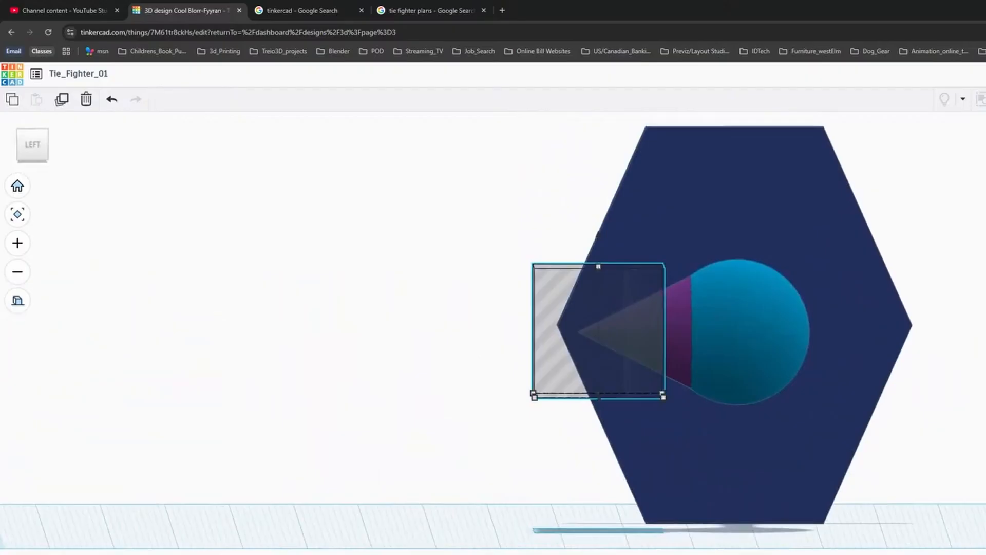
# Examine the side view of the command pod and solar array wing in Tie_Ref.jpg and return to the model.
pyautogui.hotkey('alt', 'Tab')
pyautogui.scroll(-4, 950, 432)
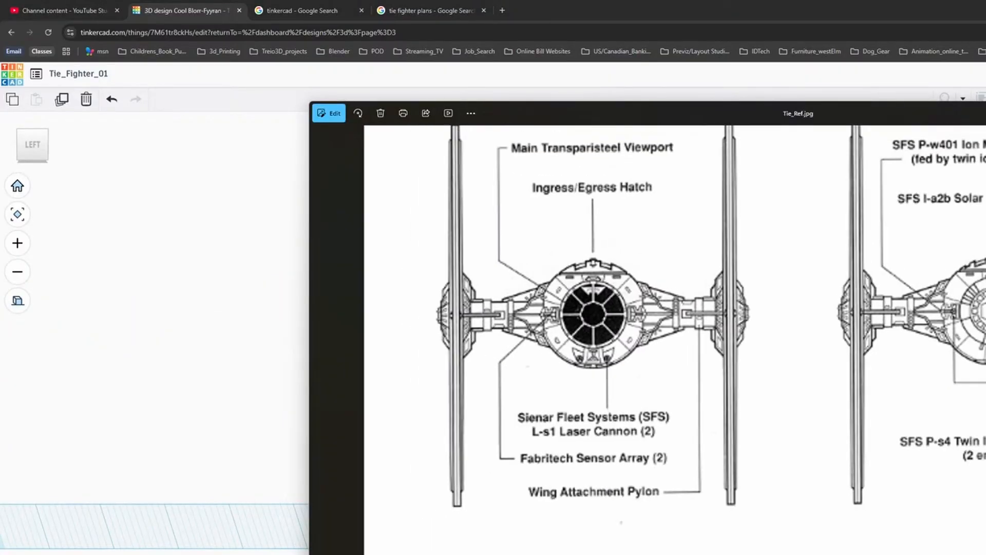
pyautogui.moveTo(949, 446); pyautogui.dragTo(889, 262)
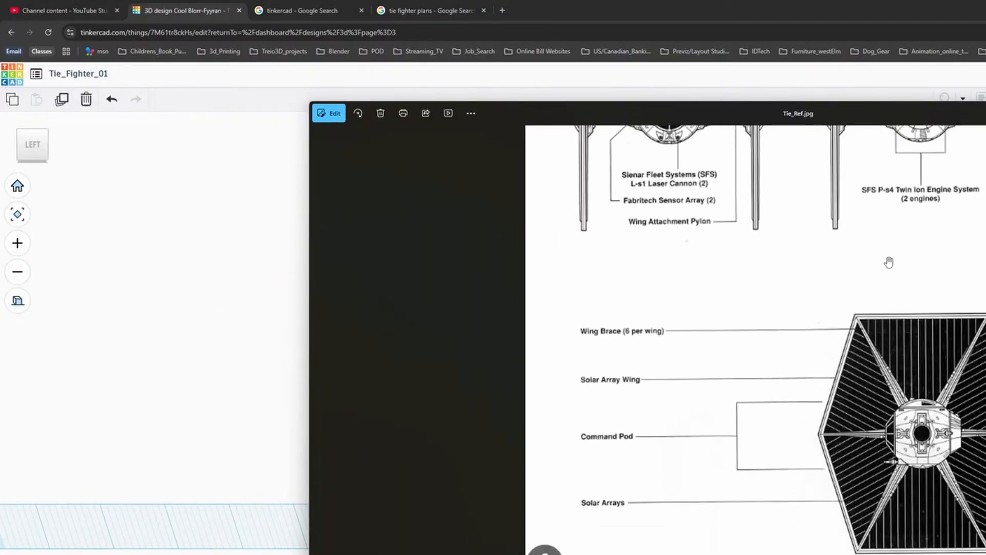
pyautogui.scroll(3, 896, 354)
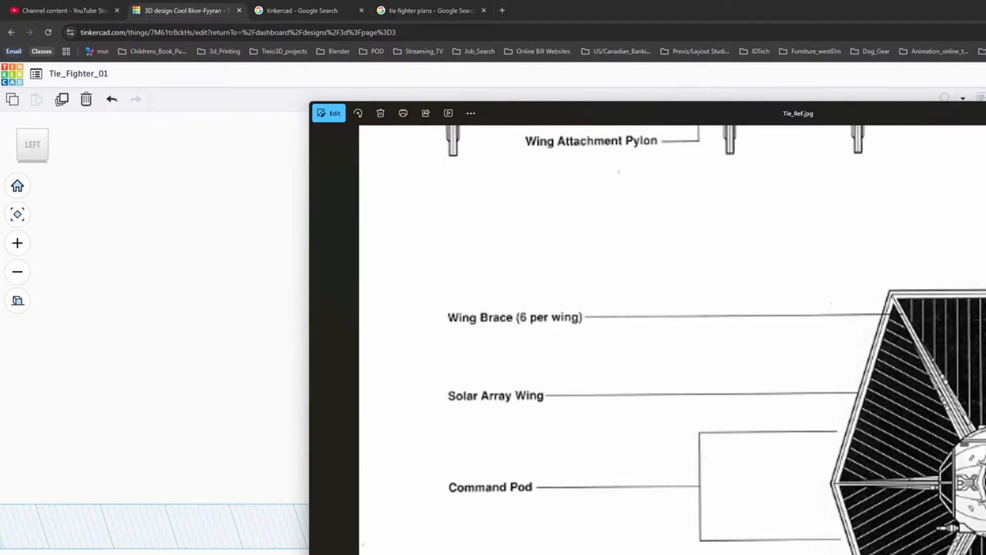
pyautogui.hotkey('alt', 'Tab')
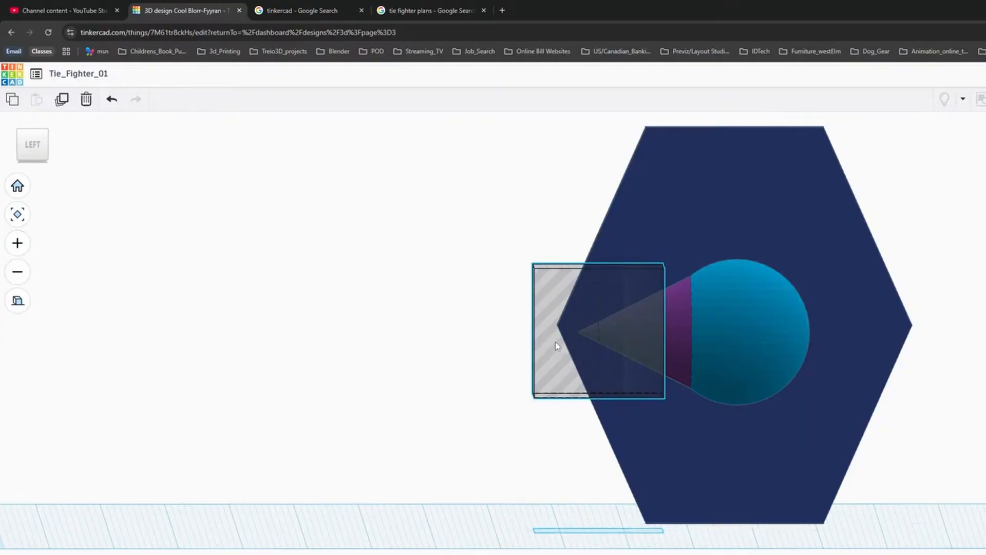
# Try grouping the box hole with the cone to cut off the tip, and undo the grouping.
pyautogui.moveTo(553, 341); pyautogui.dragTo(554, 343)
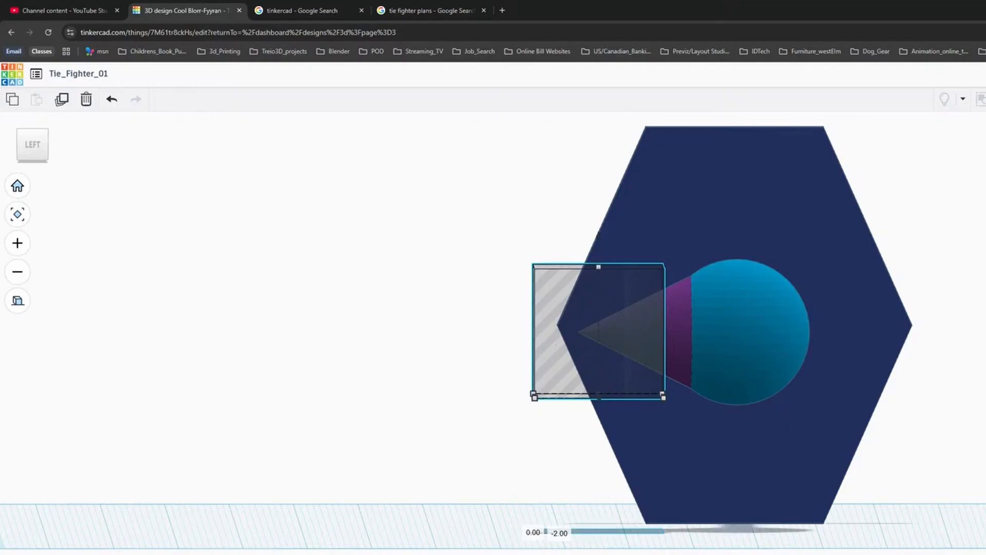
pyautogui.keyDown('shift'); pyautogui.click(673, 301); pyautogui.keyUp('shift')
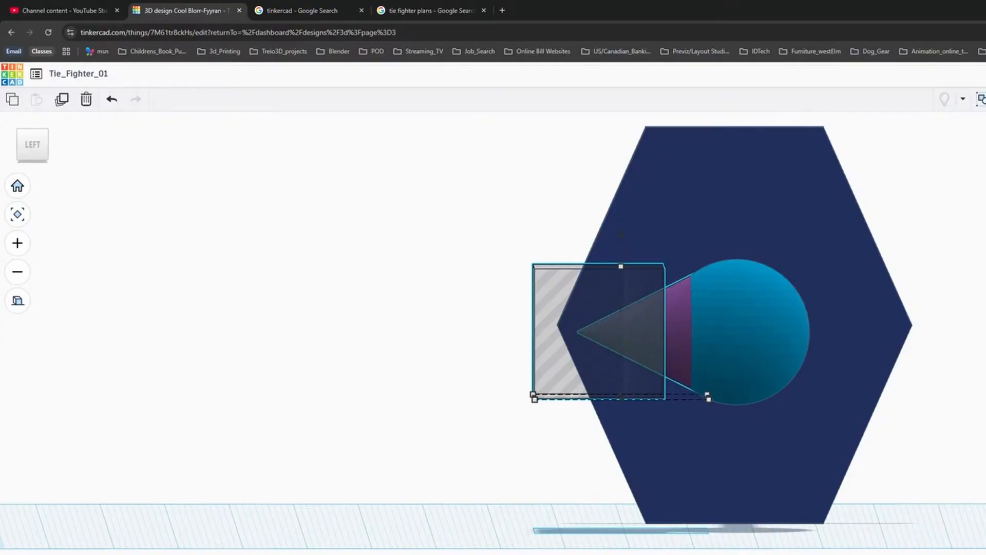
pyautogui.hotkey('ctrl', 'g')
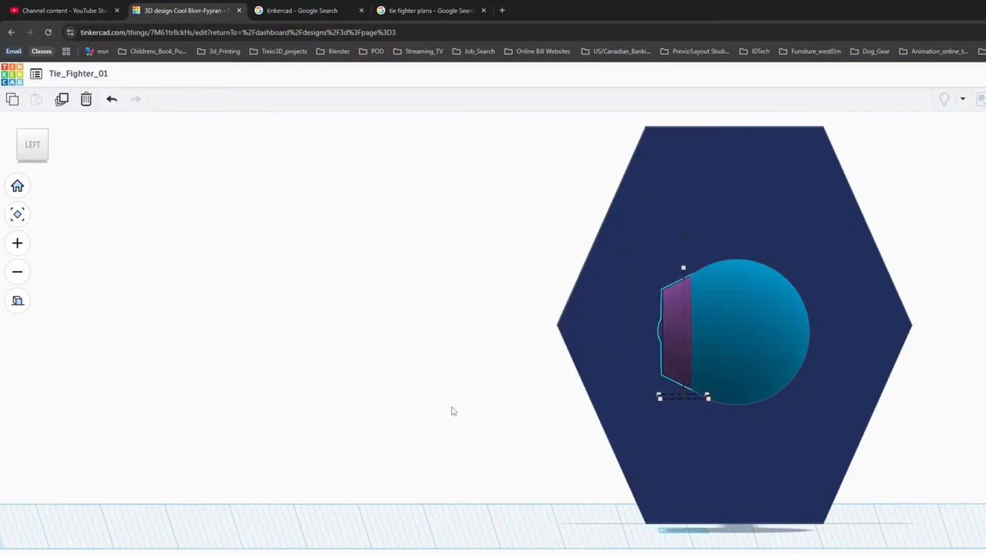
pyautogui.moveTo(451, 410); pyautogui.dragTo(822, 451, button='right')
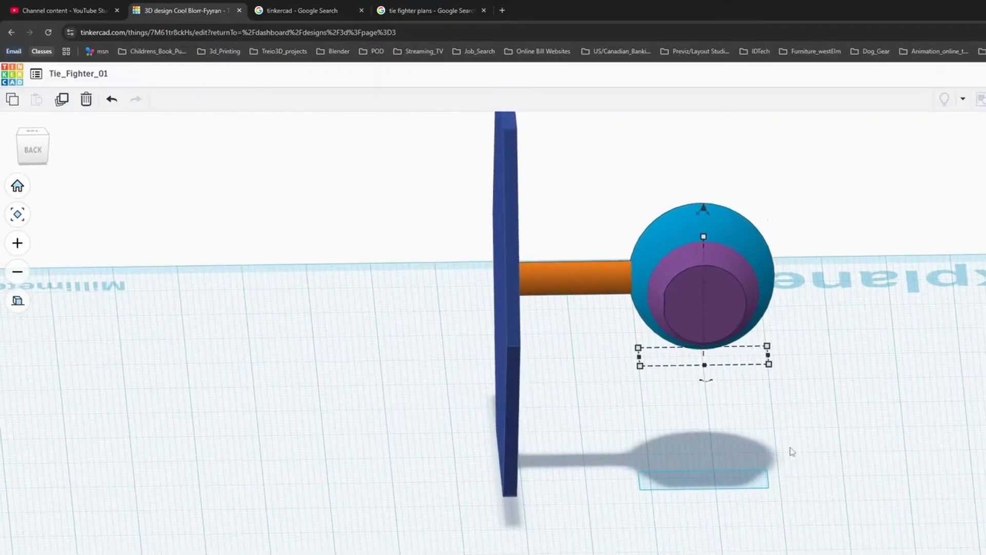
pyautogui.hotkey('ctrl', 'z')
# Nudge the box hole sideways to center it over the cone's tip, and group it with the cone to cut off the tip.
pyautogui.click(781, 332)
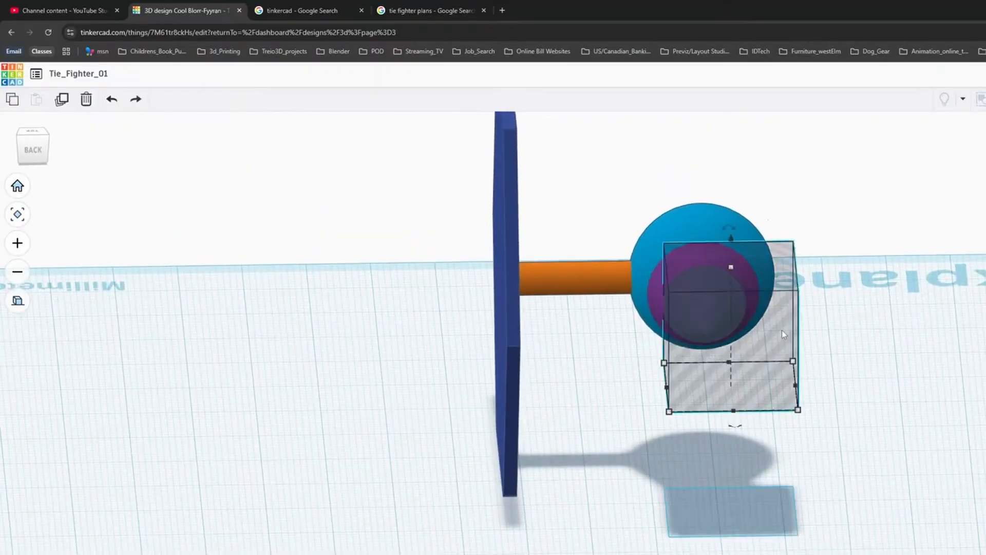
pyautogui.press('Left')
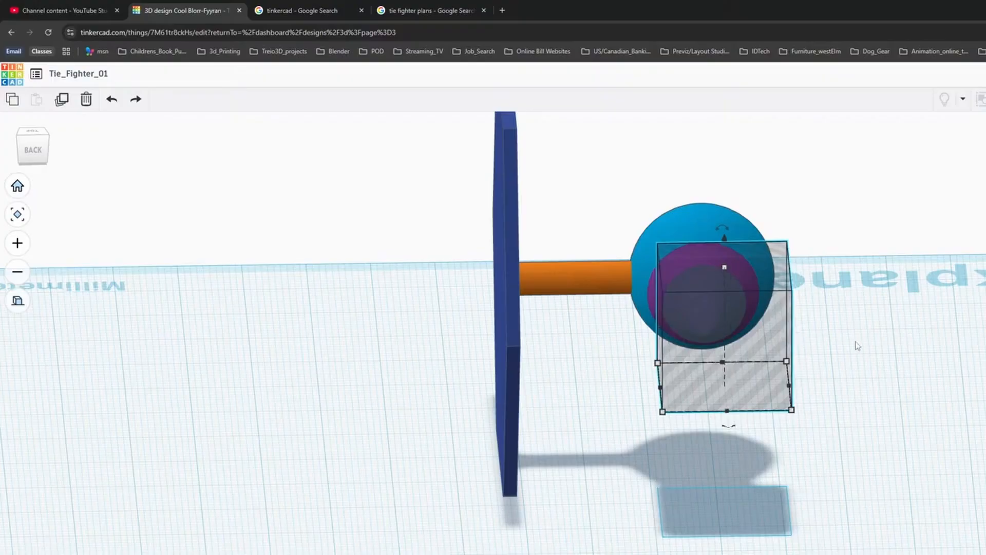
pyautogui.moveTo(858, 346); pyautogui.dragTo(524, 322, button='right')
pyautogui.press('Left')
pyautogui.moveTo(849, 374); pyautogui.dragTo(824, 378, button='right')
pyautogui.scroll(4, 692, 389)
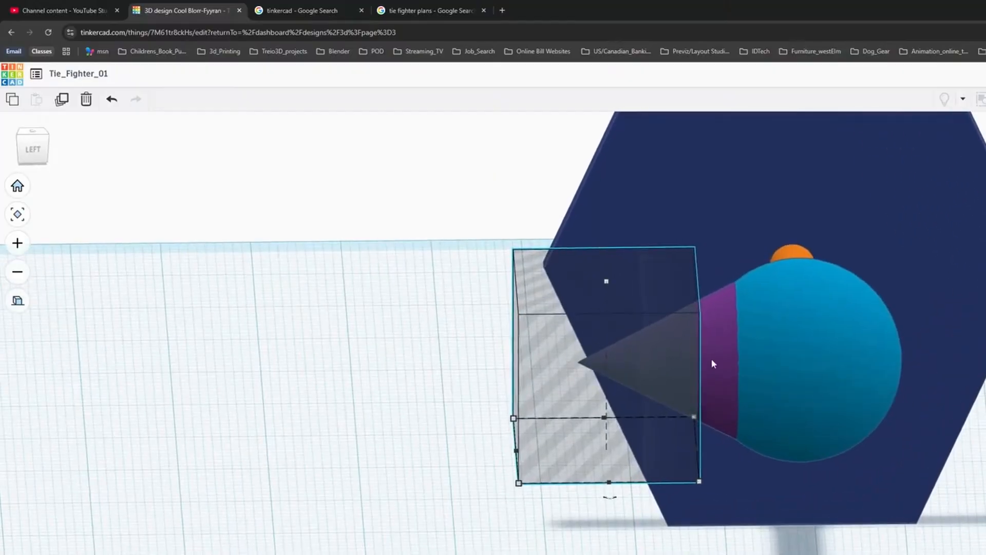
pyautogui.keyDown('shift'); pyautogui.click(711, 350); pyautogui.keyUp('shift')
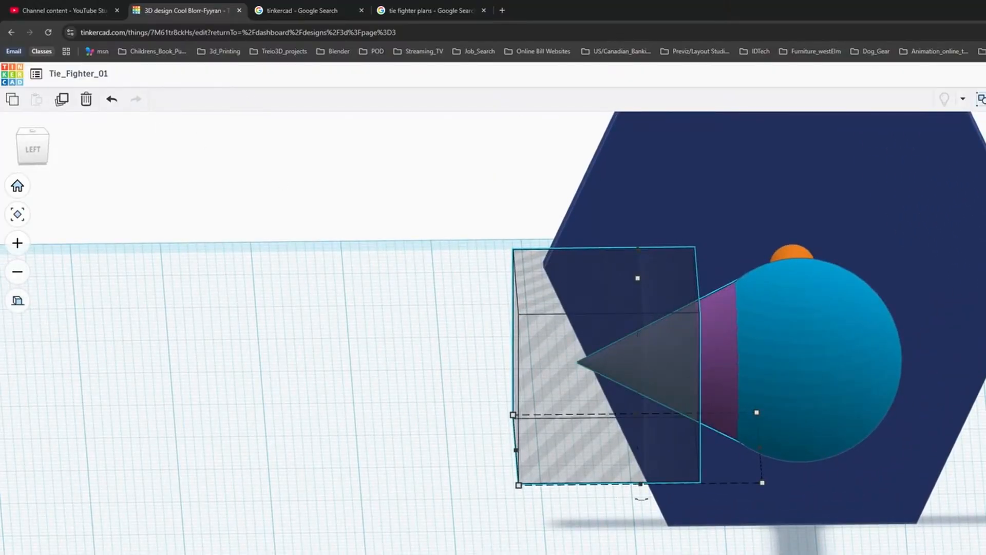
pyautogui.click(984, 99)
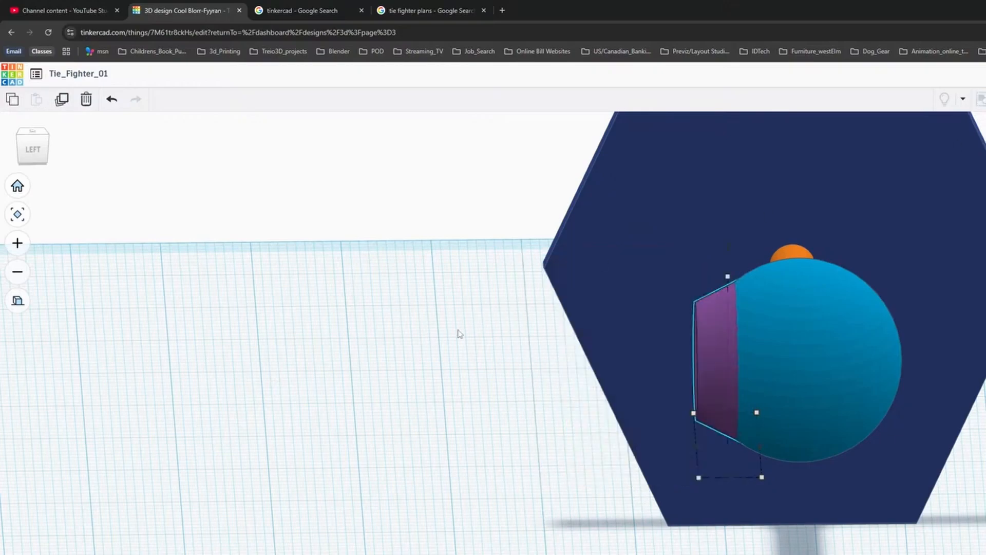
# Place a cylinder hole on the workplane and rotate it onto its side so its axis runs front to back.
pyautogui.moveTo(459, 333); pyautogui.dragTo(520, 416, button='right')
pyautogui.moveTo(911, 345); pyautogui.dragTo(814, 338, button='right')
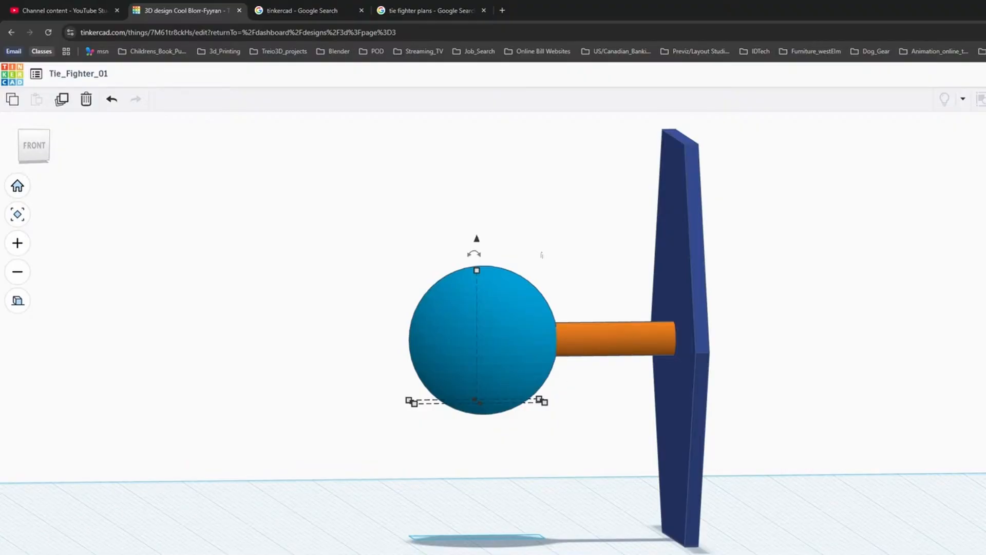
pyautogui.moveTo(985, 216); pyautogui.dragTo(496, 552)
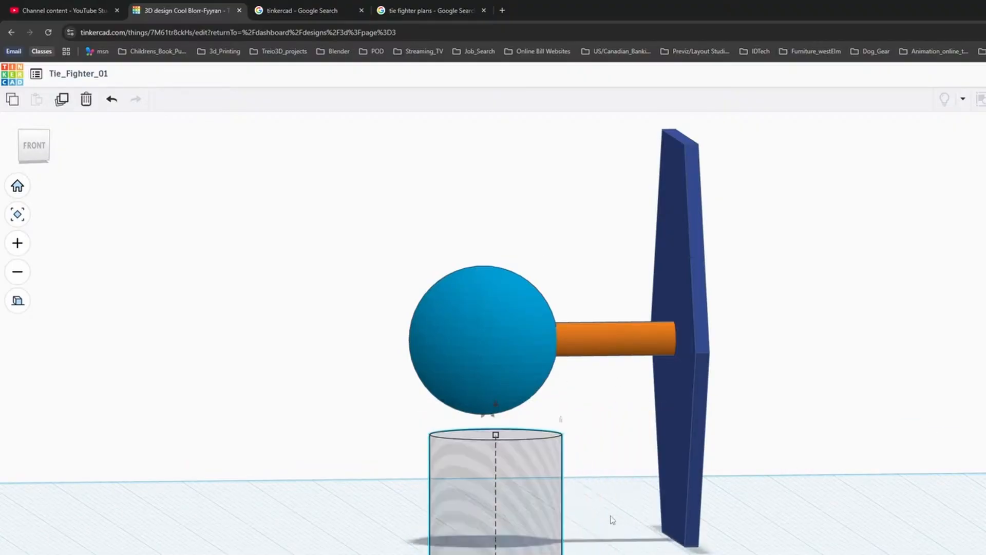
pyautogui.moveTo(612, 520); pyautogui.dragTo(958, 422, button='right')
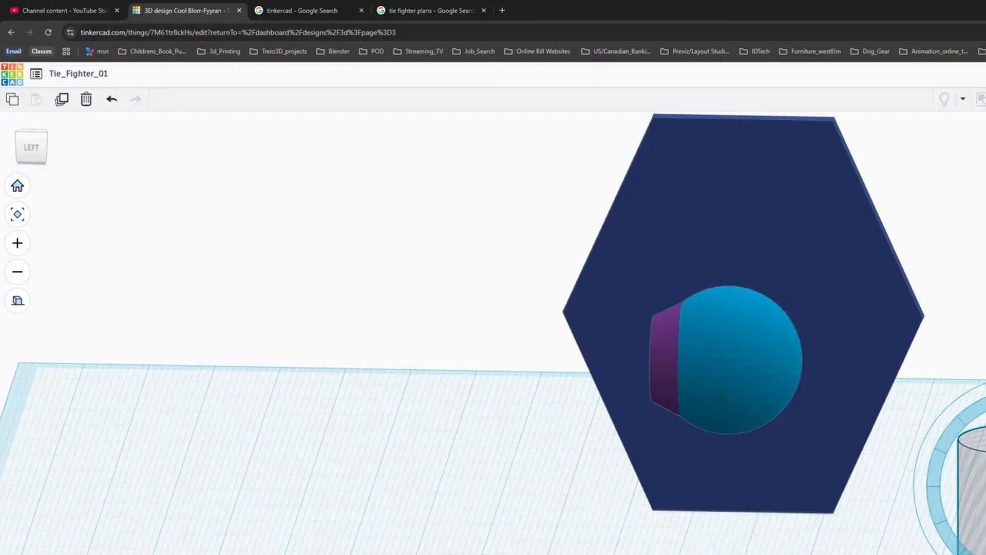
pyautogui.moveTo(985, 385); pyautogui.dragTo(985, 487)
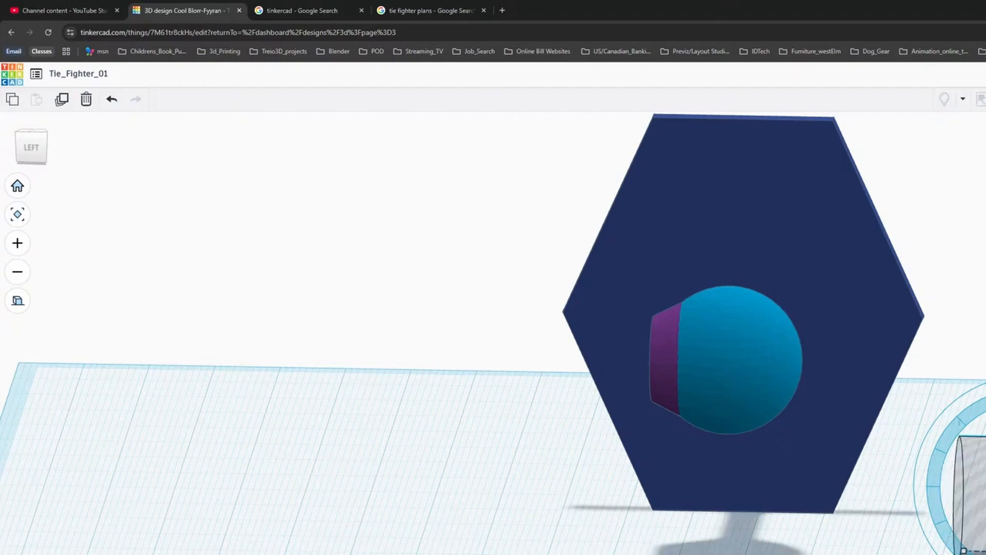
pyautogui.moveTo(985, 493); pyautogui.dragTo(985, 468)
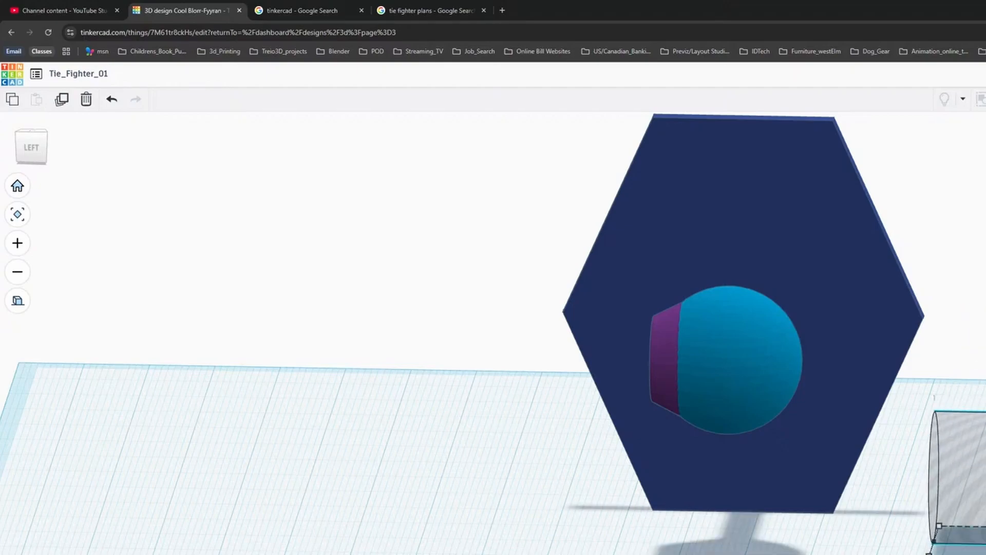
# Raise the cylinder hole about 25 mm above the workplane and slide it toward the front of the sphere.
pyautogui.moveTo(985, 345); pyautogui.dragTo(604, 429, button='right')
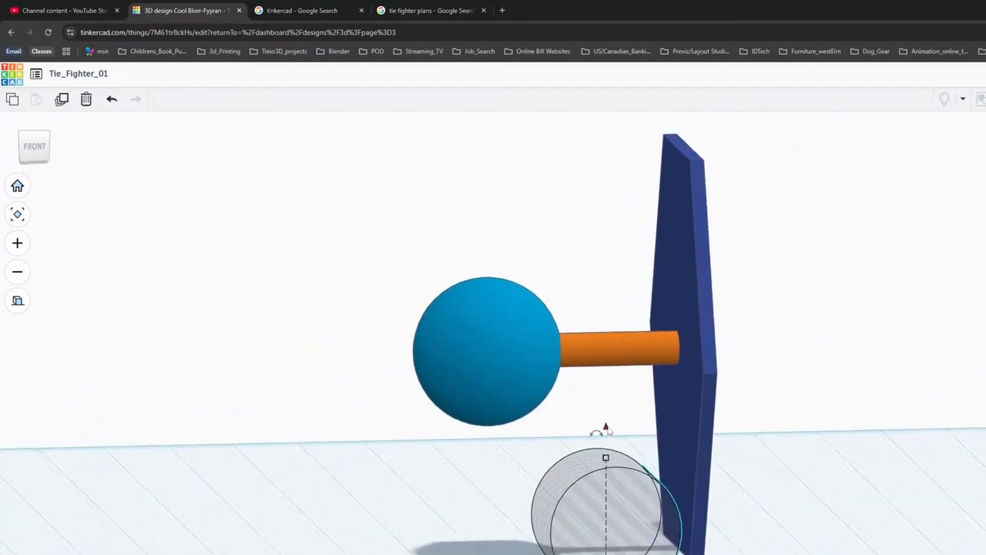
pyautogui.moveTo(607, 429); pyautogui.dragTo(607, 267)
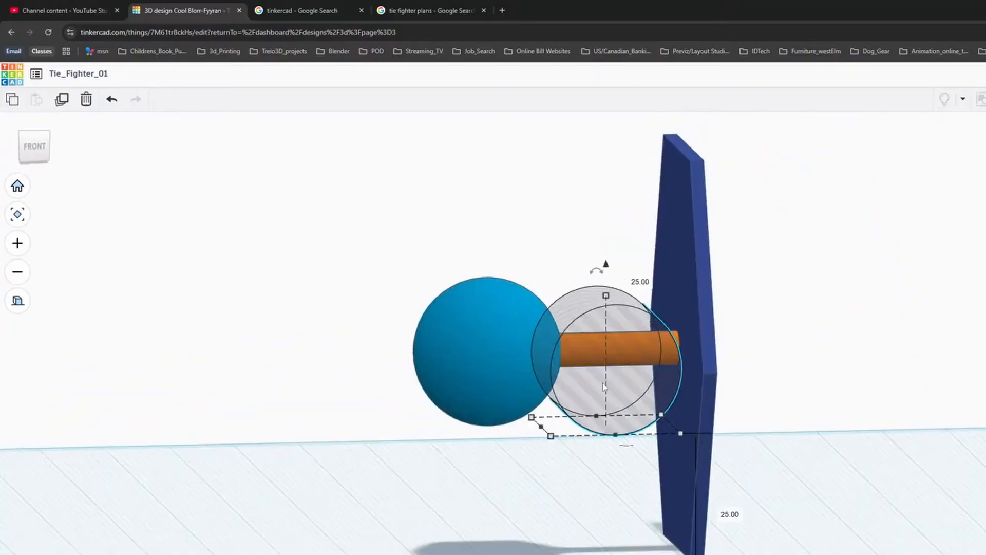
pyautogui.moveTo(855, 287); pyautogui.dragTo(818, 268, button='right')
pyautogui.moveTo(583, 289); pyautogui.dragTo(505, 303)
pyautogui.moveTo(506, 302); pyautogui.dragTo(881, 246, button='right')
pyautogui.scroll(-3, 880, 246)
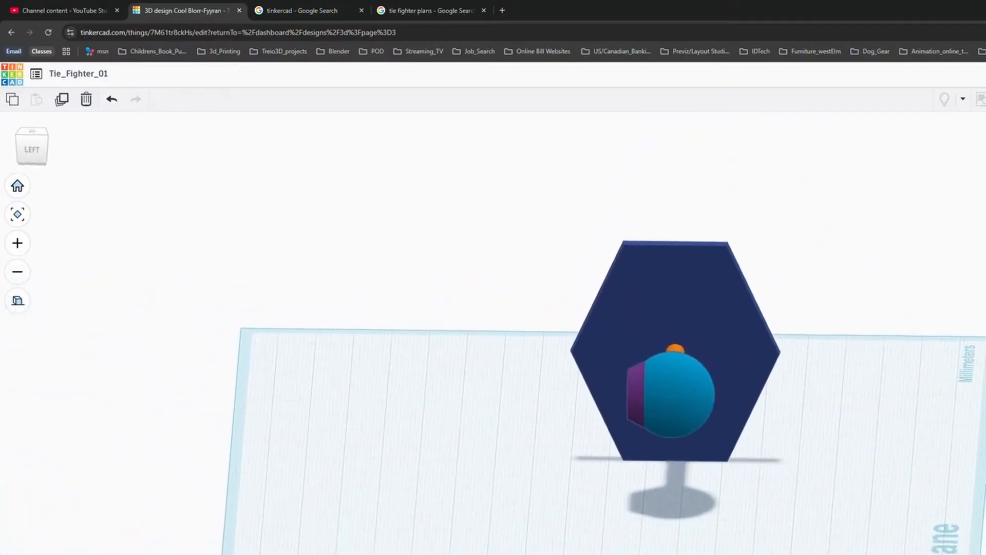
pyautogui.moveTo(982, 395); pyautogui.dragTo(736, 386)
# In the straight front view, slide the cylinder hole sideways until it roughly lines up with the sphere.
pyautogui.moveTo(735, 386); pyautogui.dragTo(540, 348, button='right')
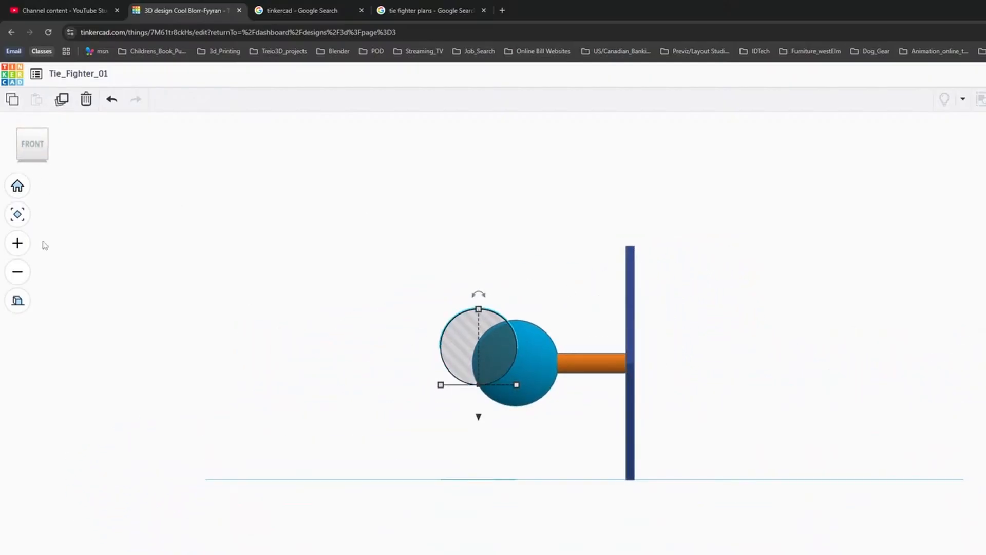
pyautogui.scroll(2, 577, 391)
pyautogui.scroll(1, 578, 391)
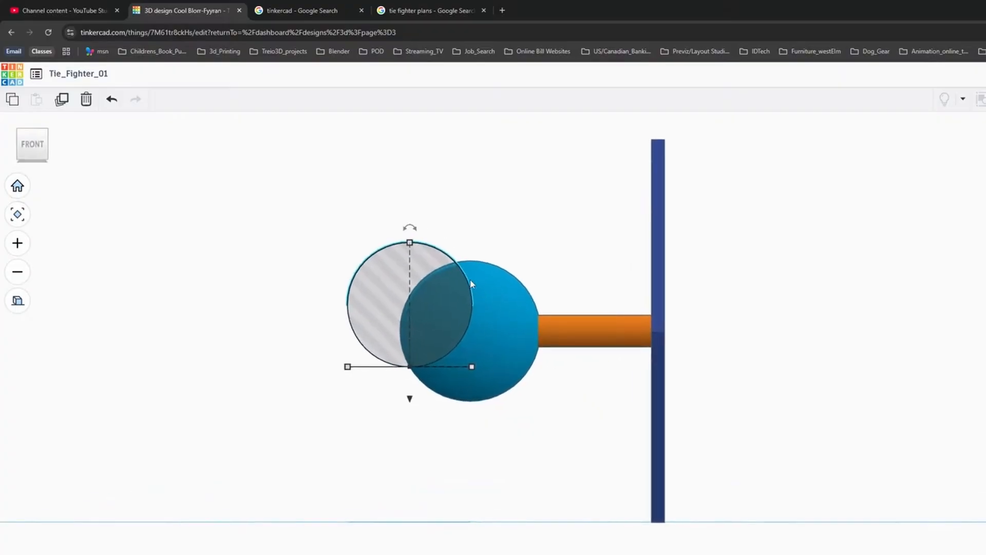
pyautogui.moveTo(432, 308)
pyautogui.mouseDown()
pyautogui.moveTo(488, 286)
pyautogui.moveTo(488, 312)
pyautogui.mouseUp()
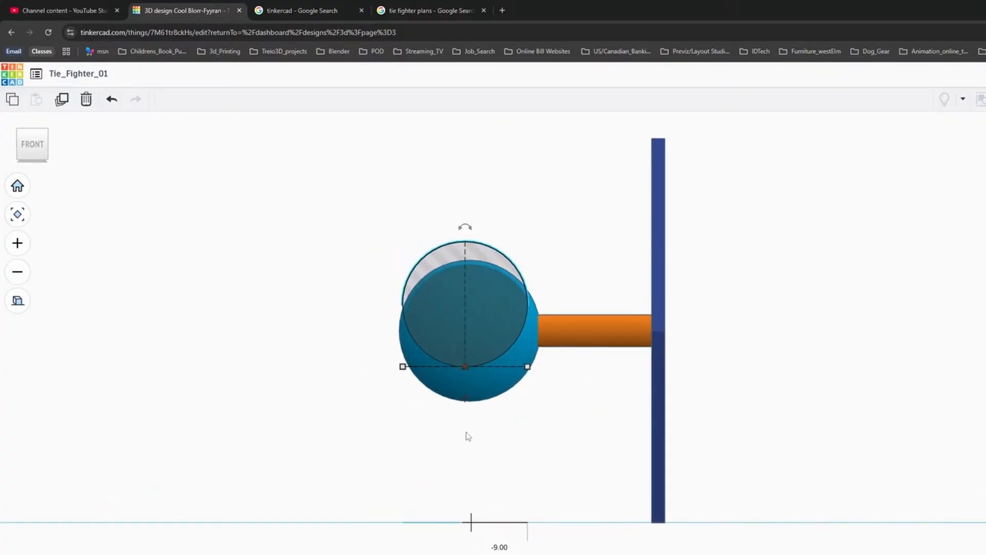
pyautogui.moveTo(491, 259)
pyautogui.mouseDown()
pyautogui.moveTo(509, 259)
pyautogui.moveTo(496, 265)
pyautogui.mouseUp()
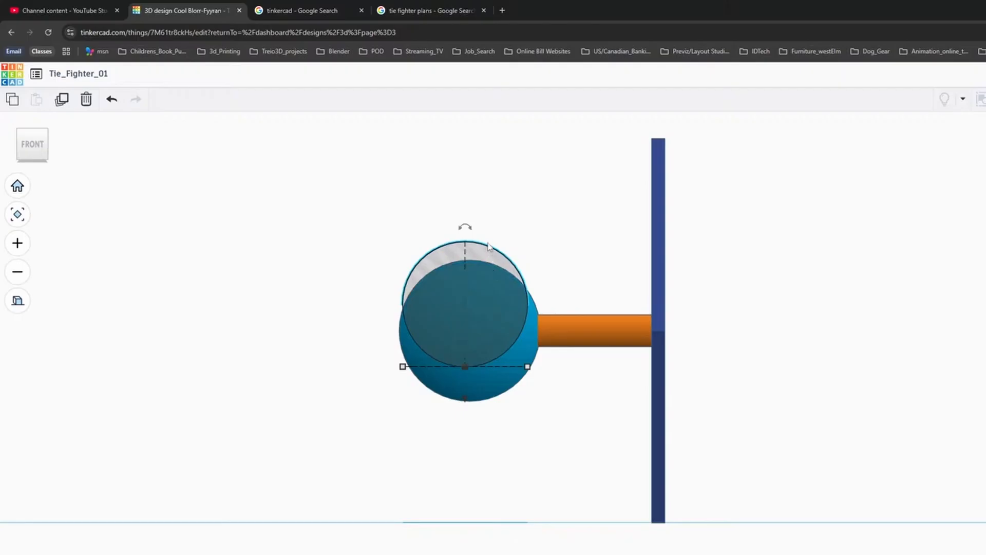
pyautogui.moveTo(484, 287); pyautogui.dragTo(484, 288)
# In the side view, slide the cylinder hole forward until it overlaps only the front edge of the sphere.
pyautogui.moveTo(493, 365); pyautogui.dragTo(839, 433, button='right')
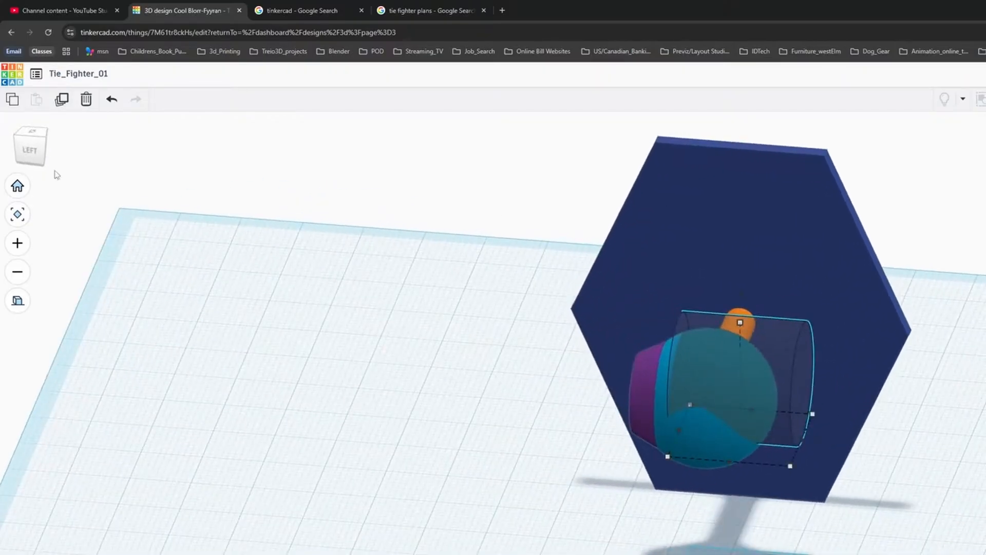
pyautogui.click(30, 150)
pyautogui.moveTo(810, 294); pyautogui.dragTo(891, 307)
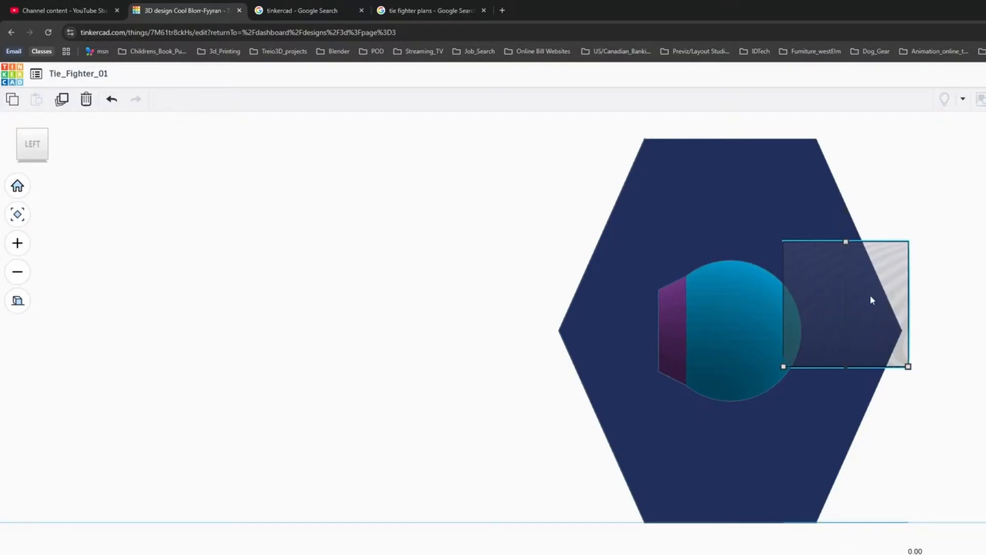
pyautogui.moveTo(914, 271); pyautogui.dragTo(876, 224, button='right')
pyautogui.moveTo(875, 221); pyautogui.dragTo(883, 252)
pyautogui.moveTo(981, 248); pyautogui.dragTo(836, 401, button='right')
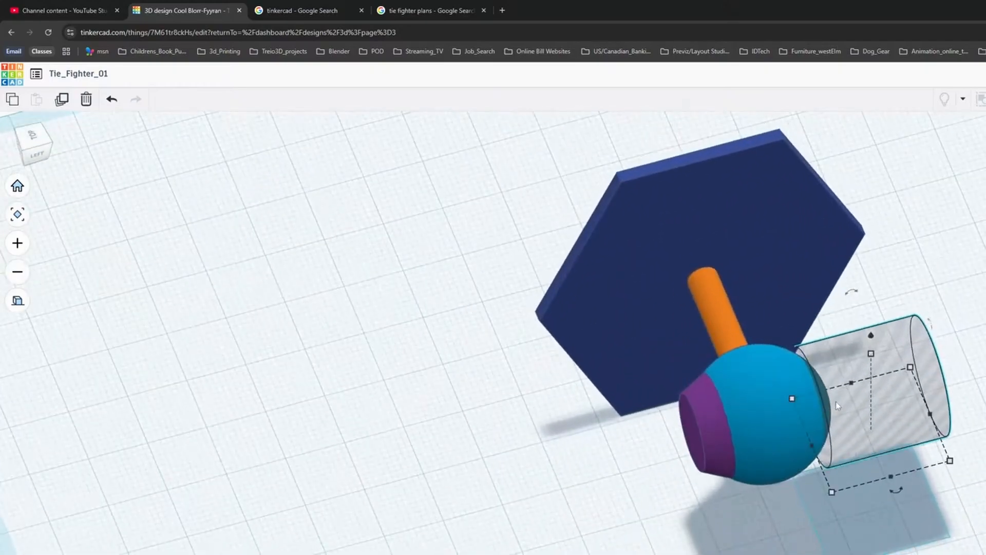
# Select the sphere and the cylinder hole and align their centers vertically and side to side.
pyautogui.click(760, 368)
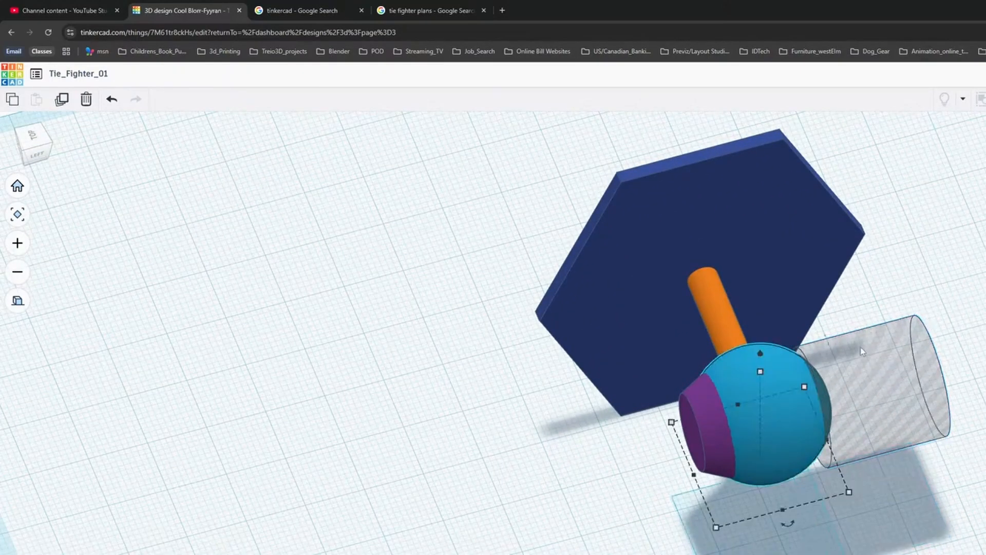
pyautogui.keyDown('shift'); pyautogui.click(917, 349); pyautogui.keyUp('shift')
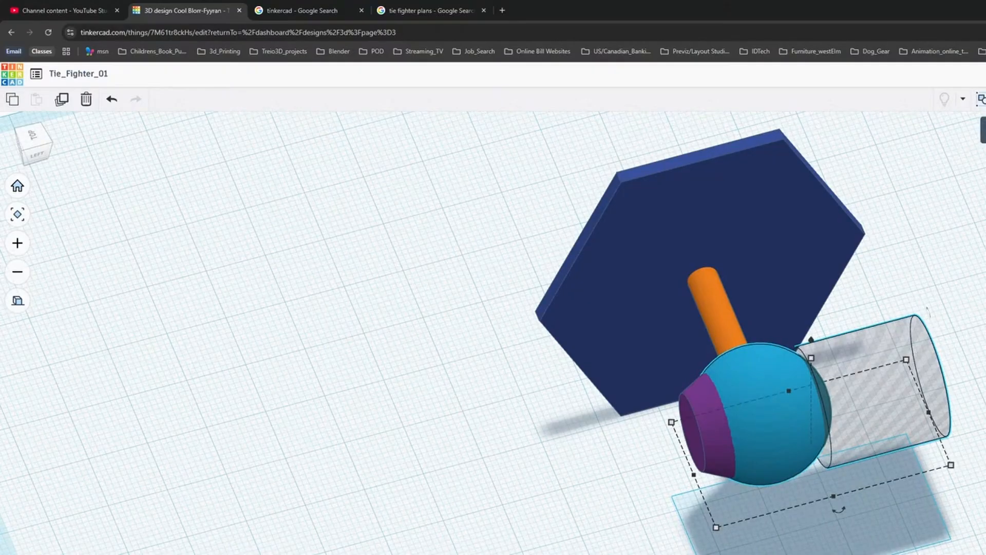
pyautogui.press('l')
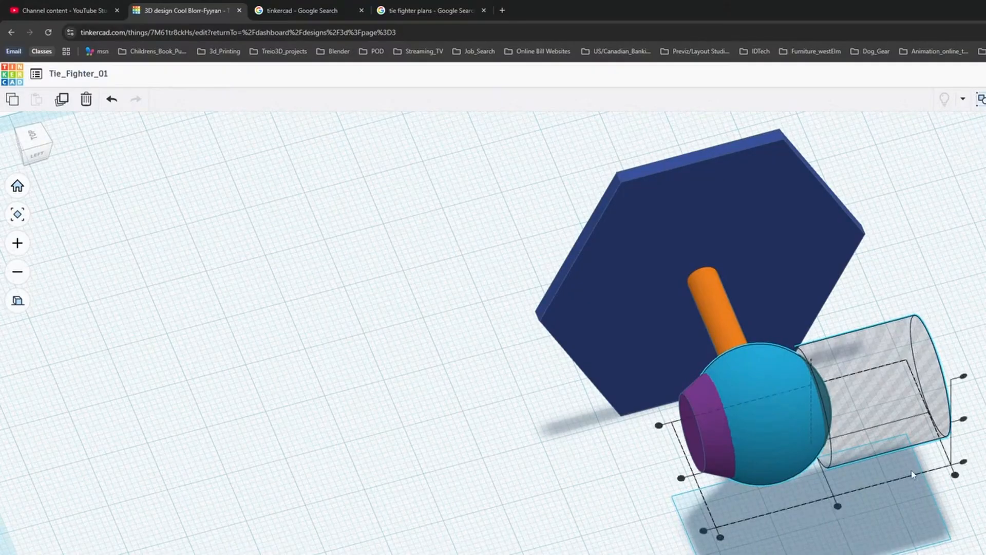
pyautogui.click(965, 420)
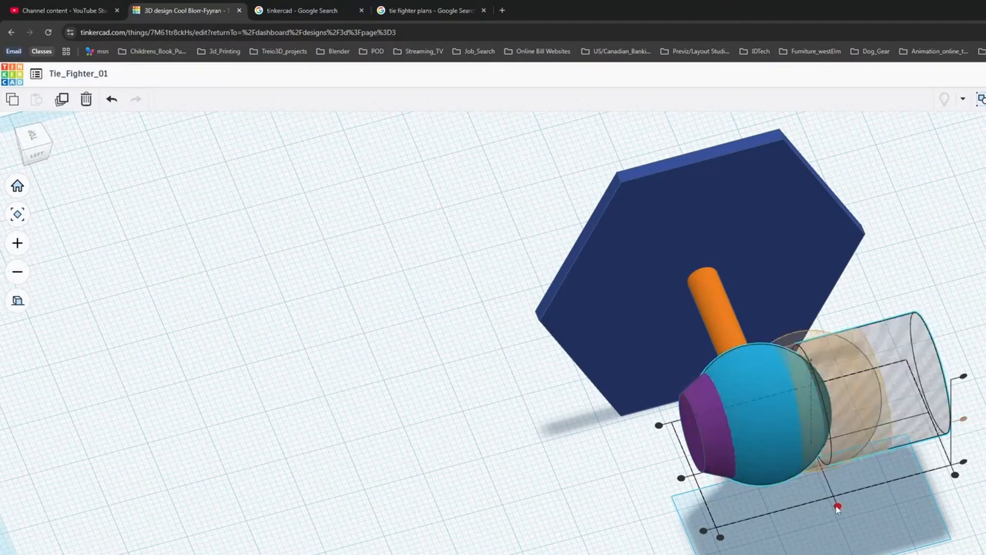
pyautogui.click(681, 478)
pyautogui.moveTo(682, 483); pyautogui.dragTo(815, 387, button='right')
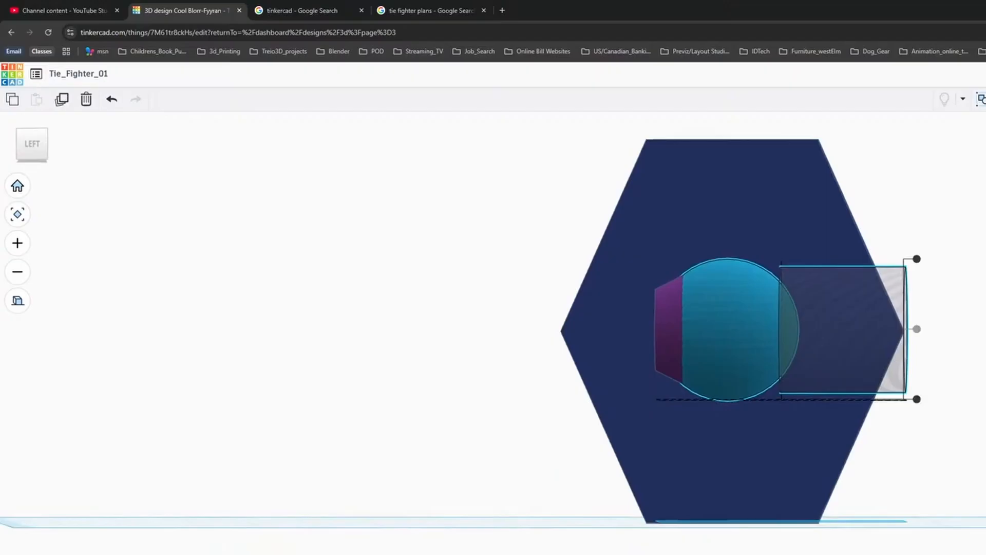
# Examine the side view of the command pod in Tie_Ref.jpg for the shape of its front, and return to the model.
pyautogui.hotkey('alt', 'Tab')
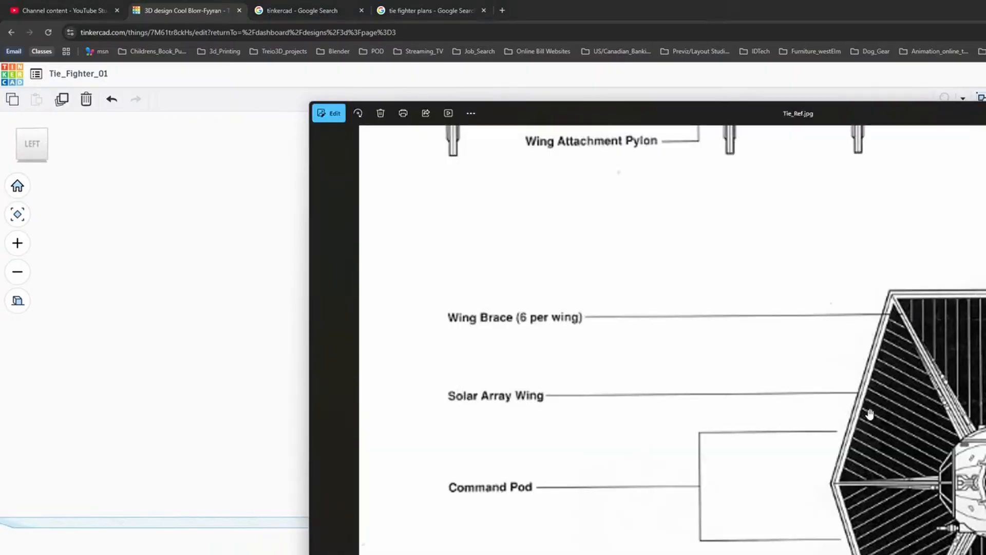
pyautogui.scroll(3, 869, 408)
pyautogui.scroll(-4, 870, 407)
pyautogui.scroll(-2, 869, 407)
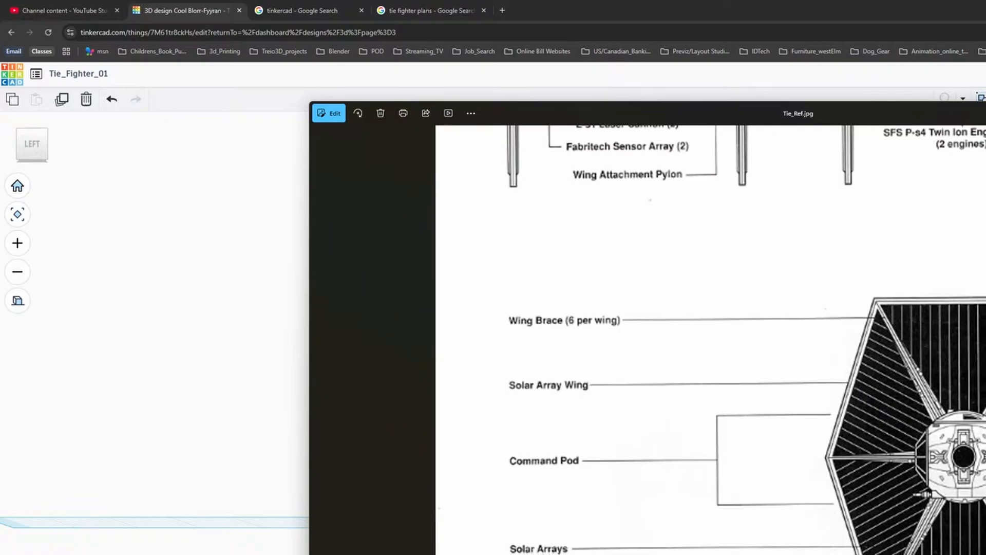
pyautogui.hotkey('alt', 'Tab')
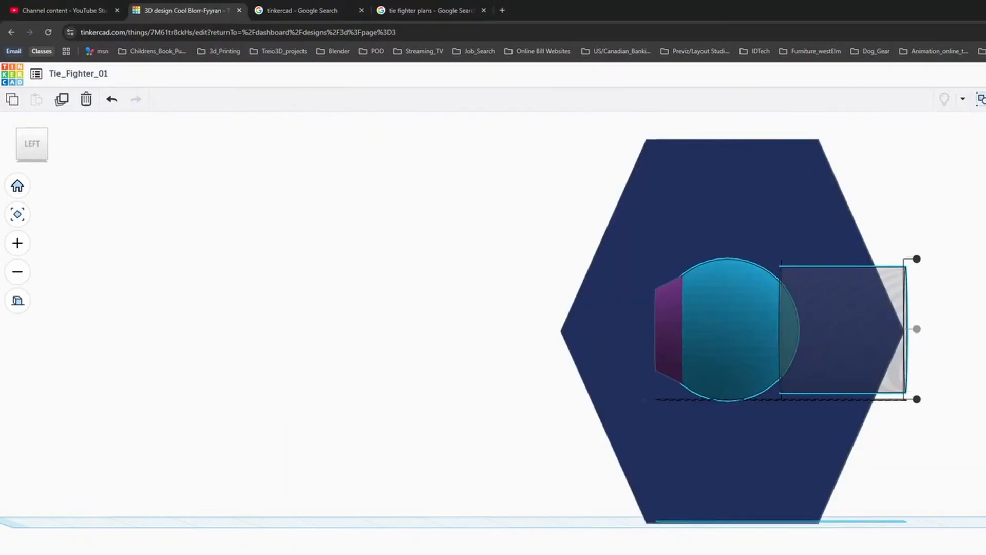
pyautogui.press('super+Down')
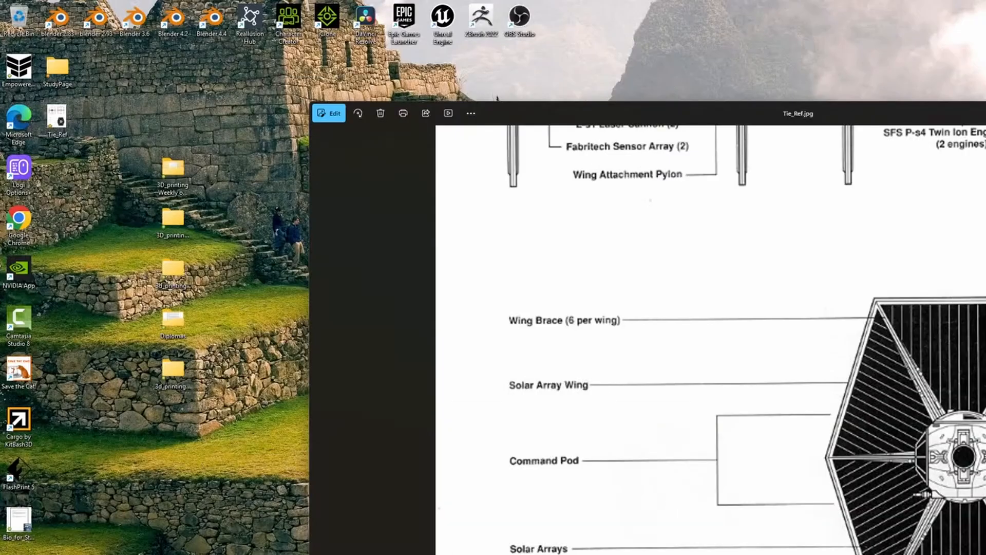
pyautogui.hotkey('alt', 'Tab')
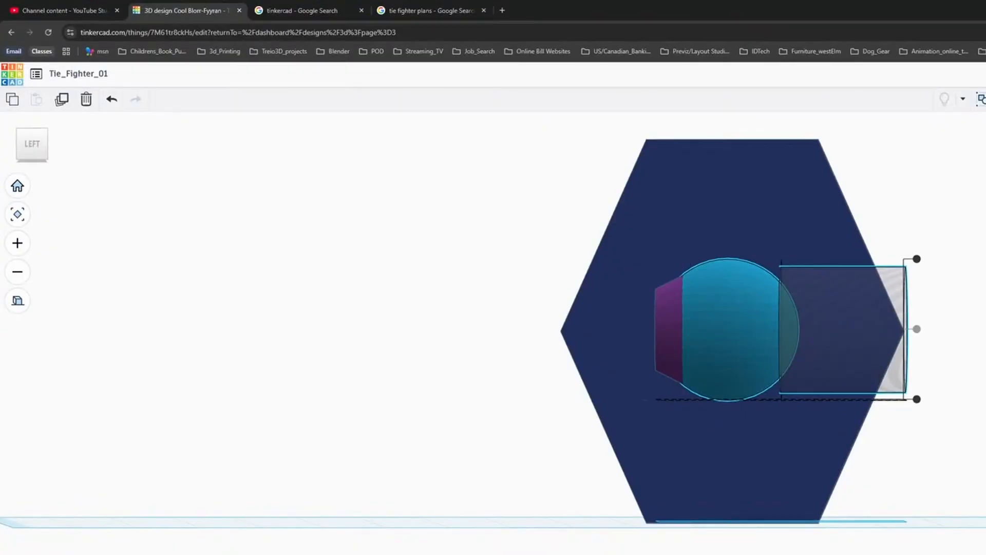
# Try grouping the cylinder hole with the sphere to cut its front flat, and undo the grouping.
pyautogui.moveTo(904, 397); pyautogui.dragTo(983, 470, button='right')
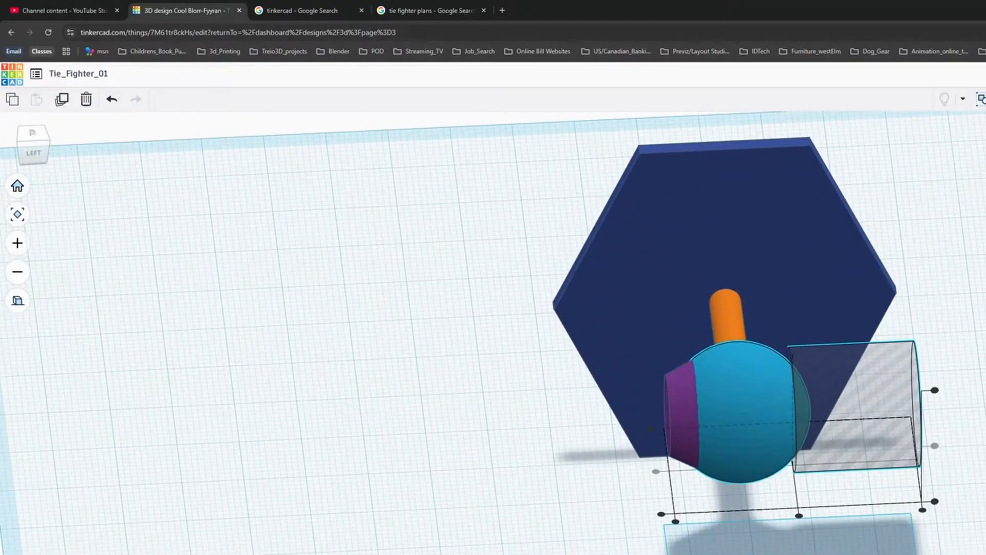
pyautogui.hotkey('ctrl', 'g')
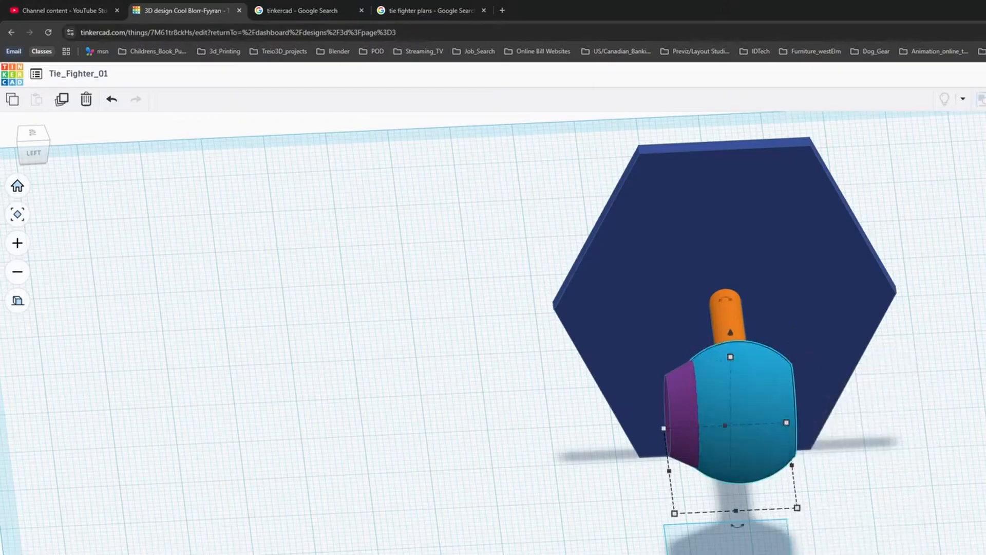
pyautogui.moveTo(977, 411); pyautogui.dragTo(665, 337, button='right')
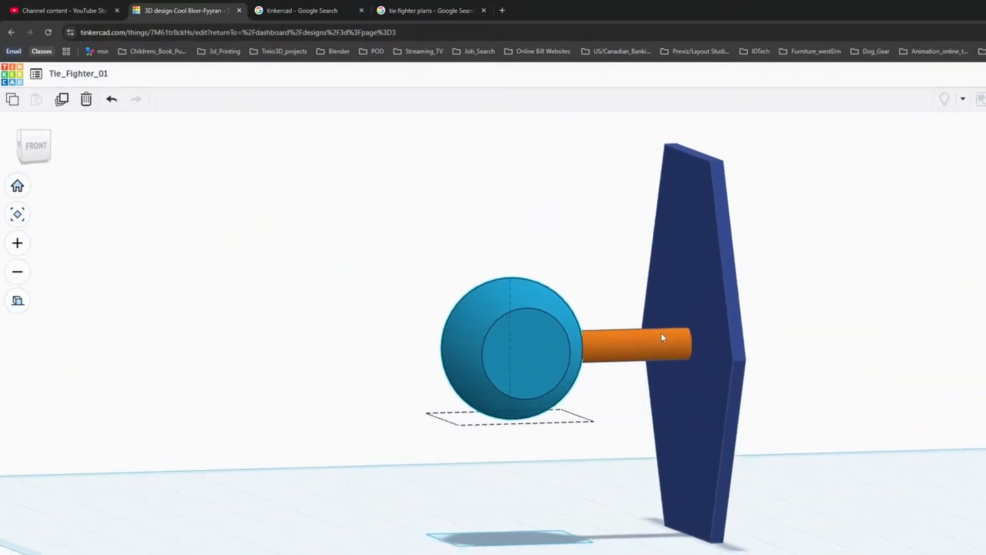
pyautogui.moveTo(749, 340); pyautogui.dragTo(891, 384, button='right')
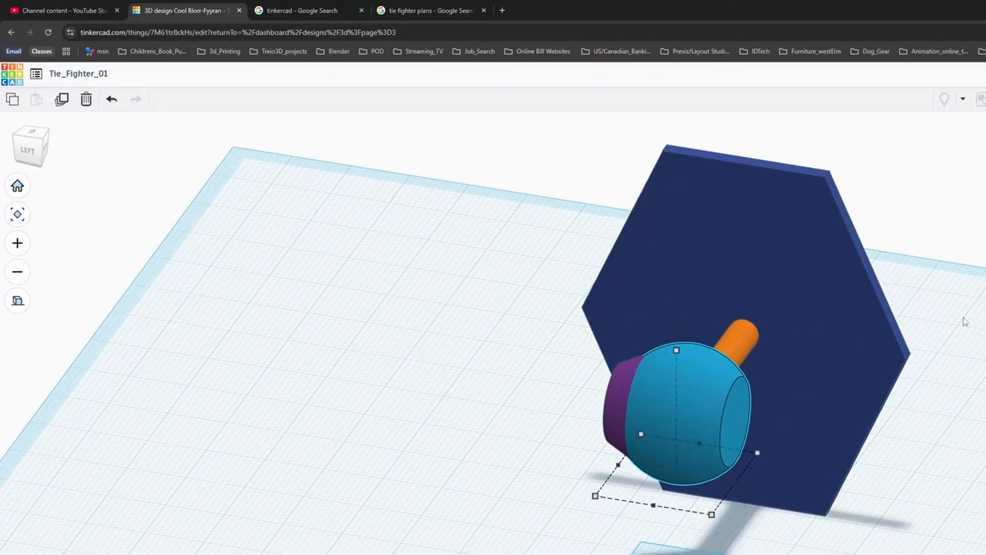
pyautogui.hotkey('ctrl', 'z')
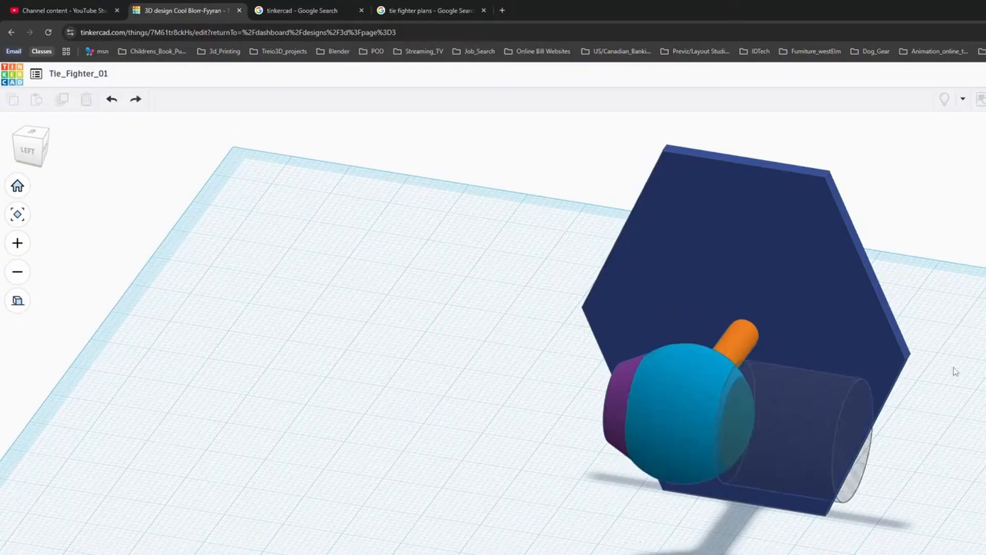
# Duplicate the command pod's blue sphere in place.
pyautogui.moveTo(960, 400); pyautogui.dragTo(754, 406, button='right')
pyautogui.click(731, 375)
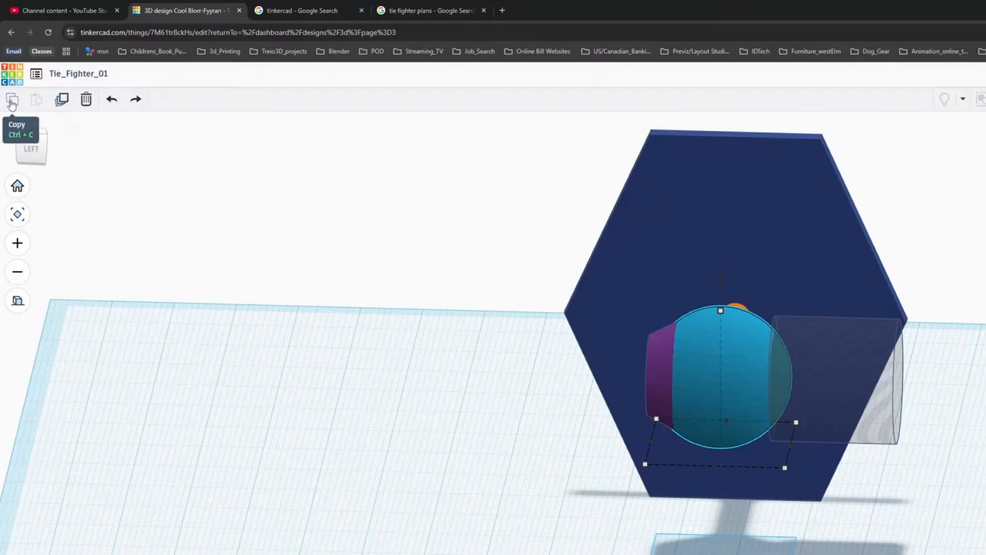
pyautogui.click(61, 99)
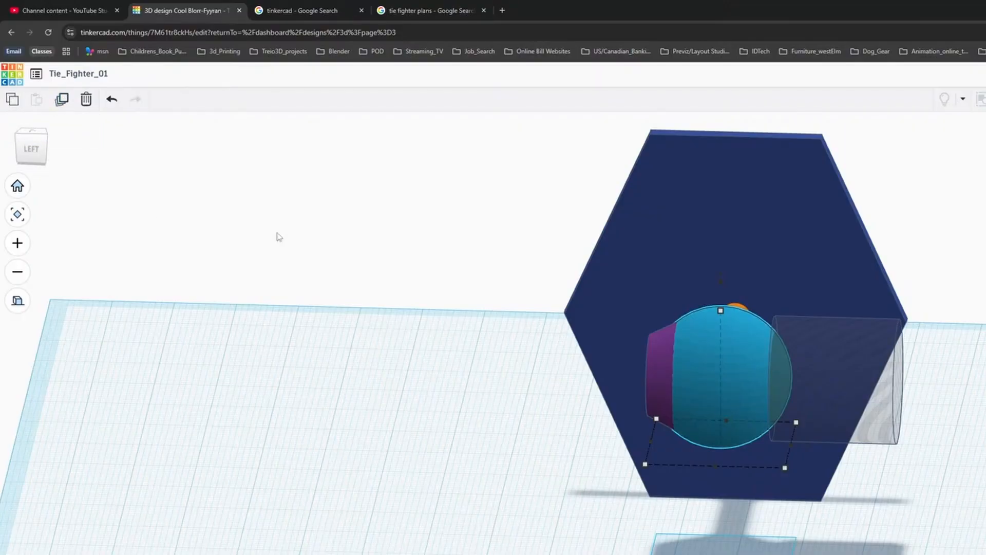
# In the left side view, move the duplicate sphere forward until it is clear of the cylinder hole and the hexagonal wing.
pyautogui.moveTo(205, 300); pyautogui.dragTo(228, 268, button='right')
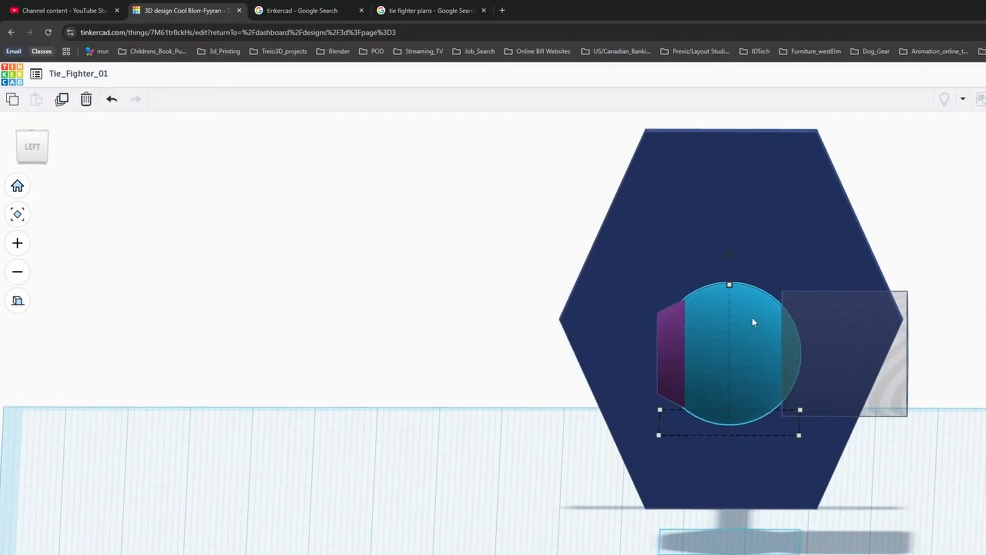
pyautogui.moveTo(449, 357); pyautogui.dragTo(443, 347, button='right')
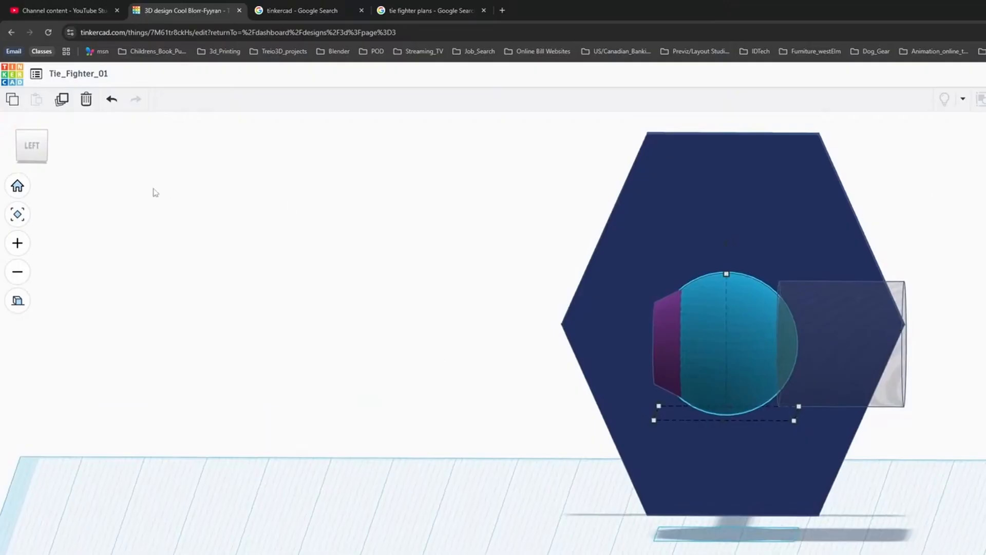
pyautogui.click(29, 149)
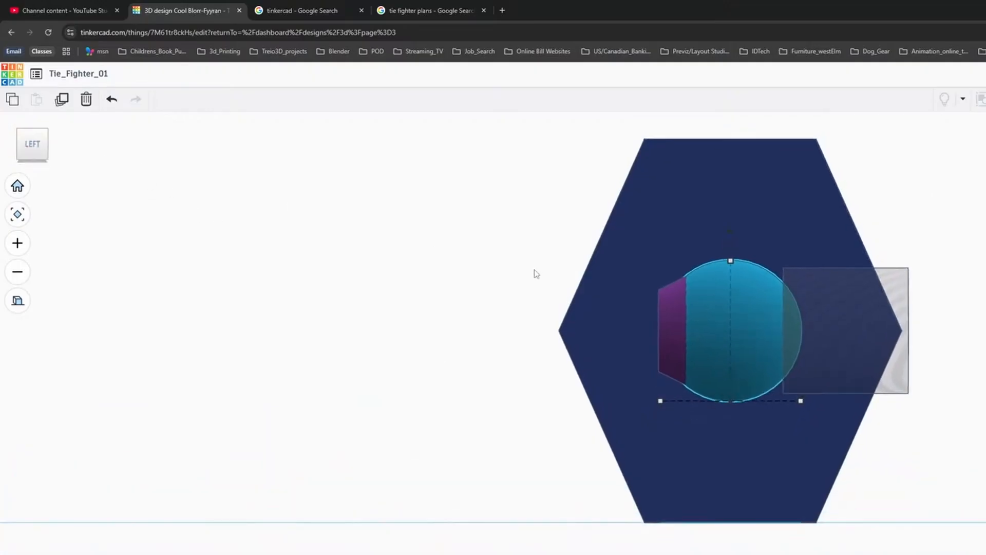
pyautogui.press('Right')
pyautogui.press('Right')
pyautogui.press('Right')
pyautogui.press('Right')
pyautogui.press('Right')
pyautogui.press('Right')
pyautogui.press('Right')
pyautogui.press('Right')
pyautogui.press('Right')
pyautogui.press('Right')
pyautogui.press('Right')
pyautogui.press('Right')
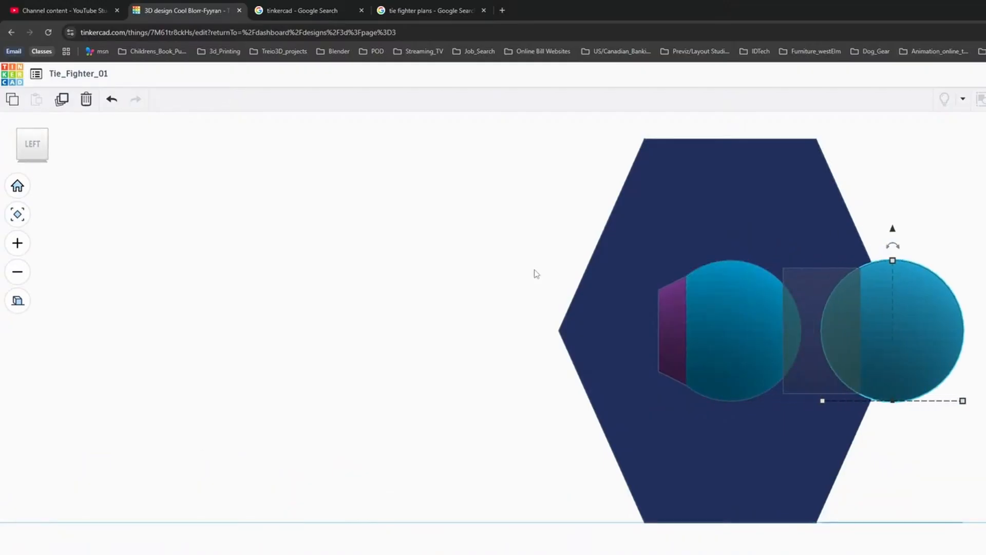
pyautogui.press('Right')
pyautogui.press('Right')
pyautogui.press('Right')
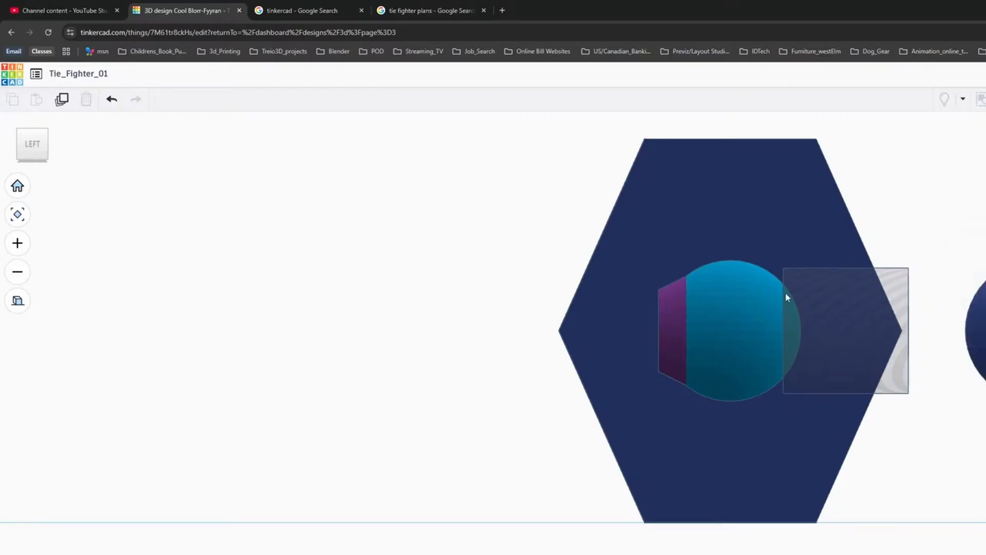
# Group the original blue sphere with the cylinder hole to cut its front flat.
pyautogui.click(753, 301)
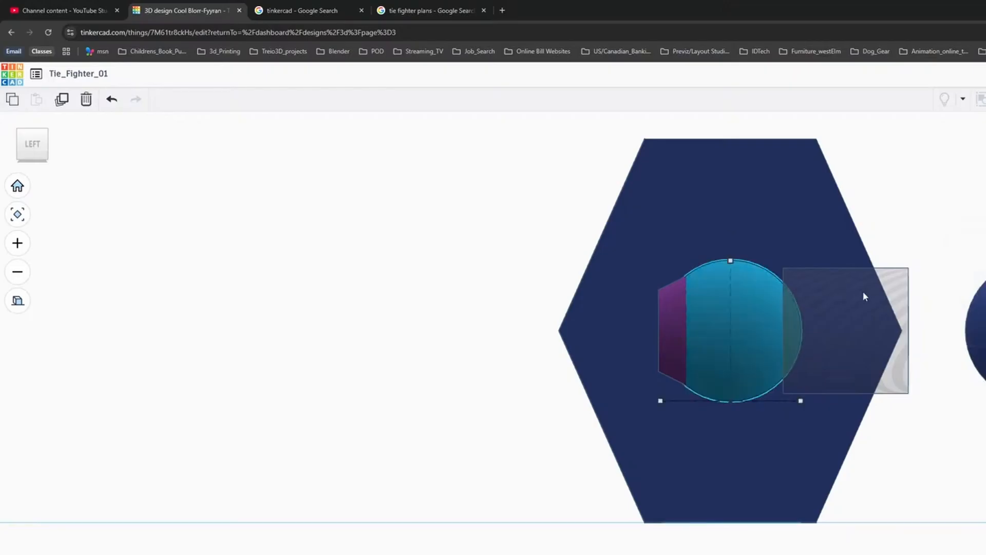
pyautogui.keyDown('shift'); pyautogui.click(907, 287); pyautogui.keyUp('shift')
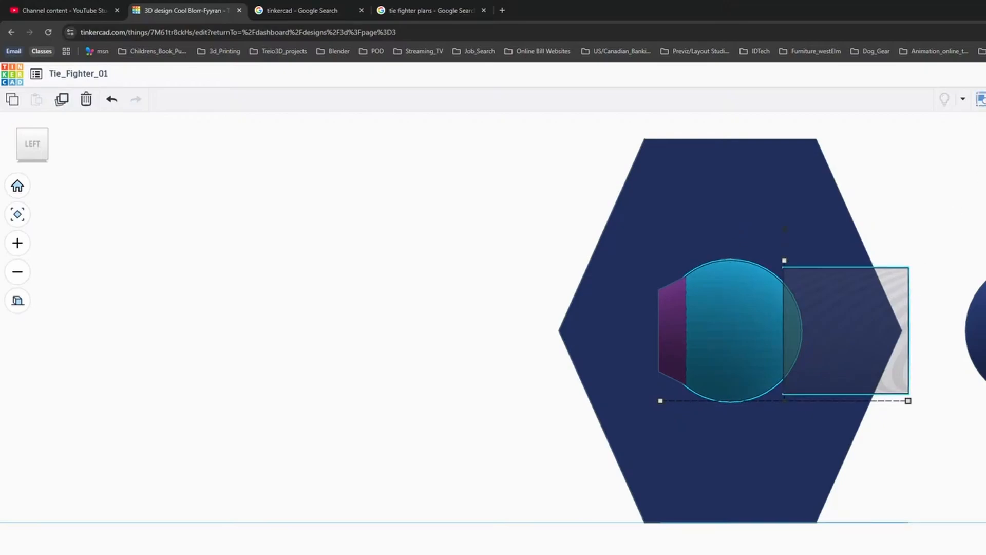
pyautogui.click(981, 99)
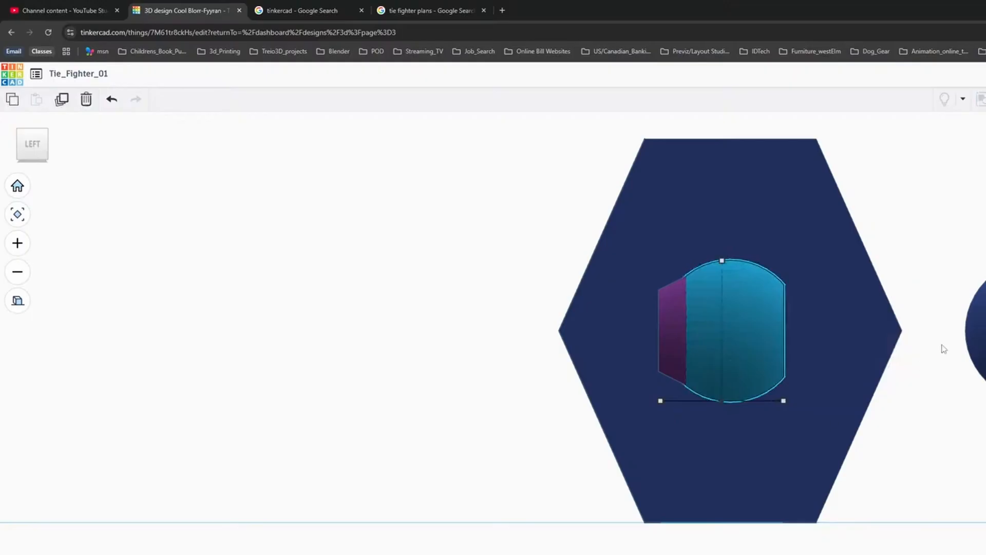
# Move the dark blue duplicate sphere back into the command pod until only a shallow dome protrudes from the flat front.
pyautogui.click(984, 334)
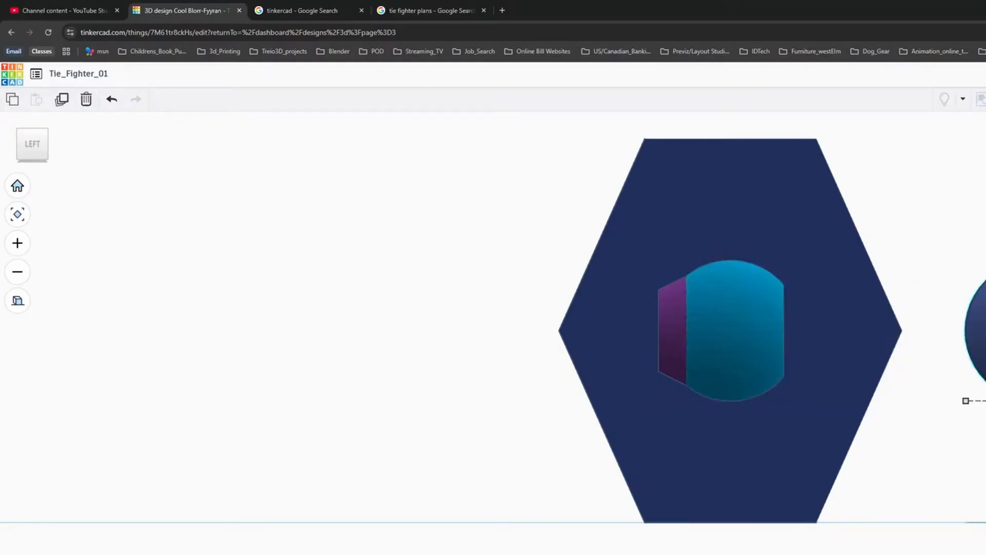
pyautogui.press('Left')
pyautogui.press('Left')
pyautogui.press('Left')
pyautogui.press('Left')
pyautogui.press('Left')
pyautogui.press('Left')
pyautogui.press('Left')
pyautogui.press('Left')
pyautogui.press('Left')
pyautogui.press('Left')
pyautogui.press('Left')
pyautogui.press('Left')
pyautogui.press('Left')
pyautogui.press('Left')
pyautogui.press('Left')
pyautogui.press('Left')
pyautogui.press('Left')
pyautogui.press('Left')
pyautogui.press('Left')
pyautogui.press('Left')
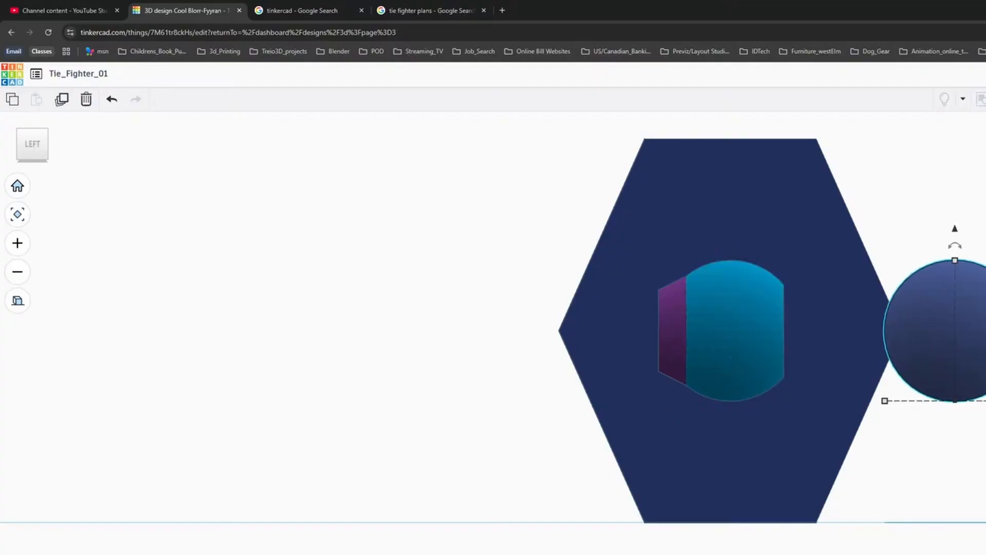
pyautogui.press('Left')
pyautogui.press('Left')
pyautogui.press('Left')
pyautogui.press('Left')
pyautogui.press('Left')
pyautogui.press('Left')
pyautogui.press('Left')
pyautogui.press('Left')
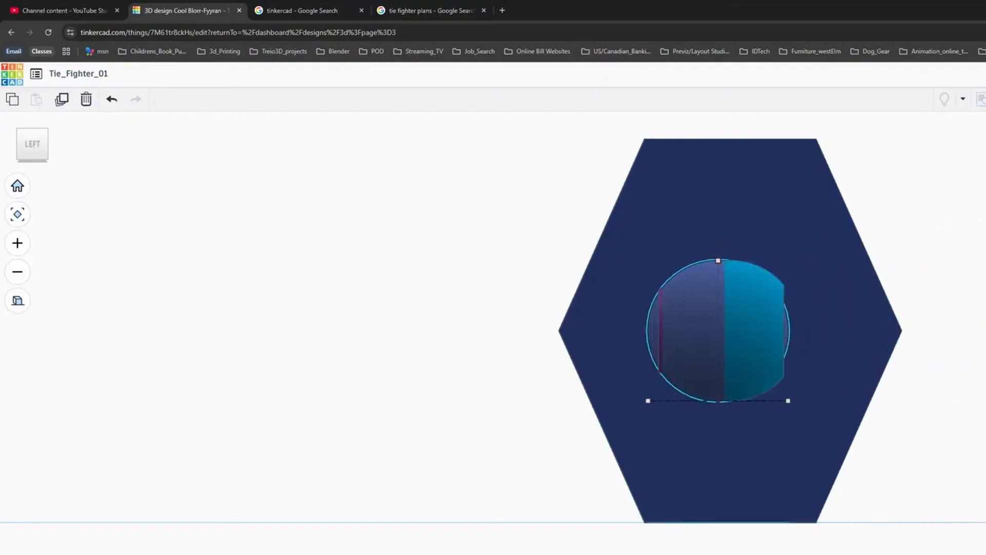
pyautogui.press('Right')
pyautogui.press('Right')
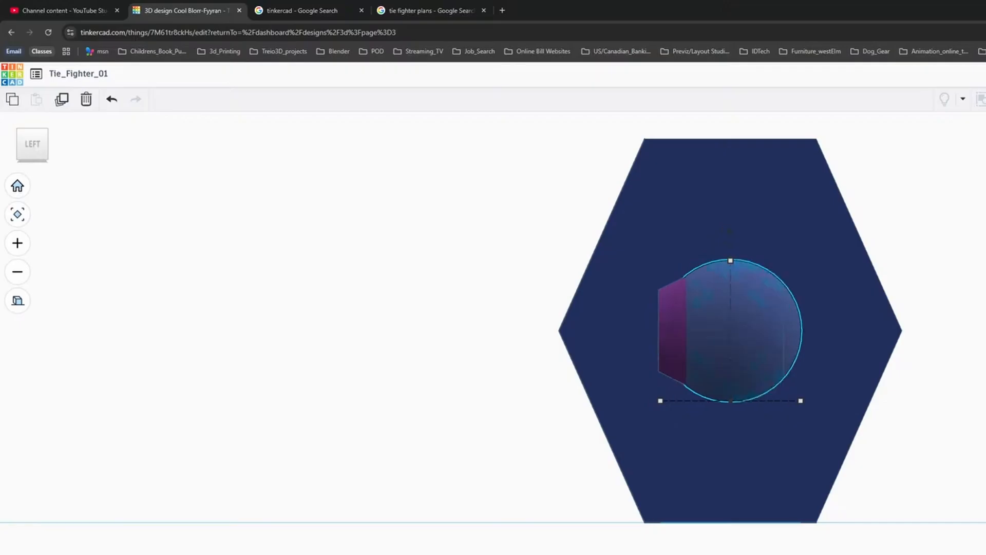
pyautogui.press('Left')
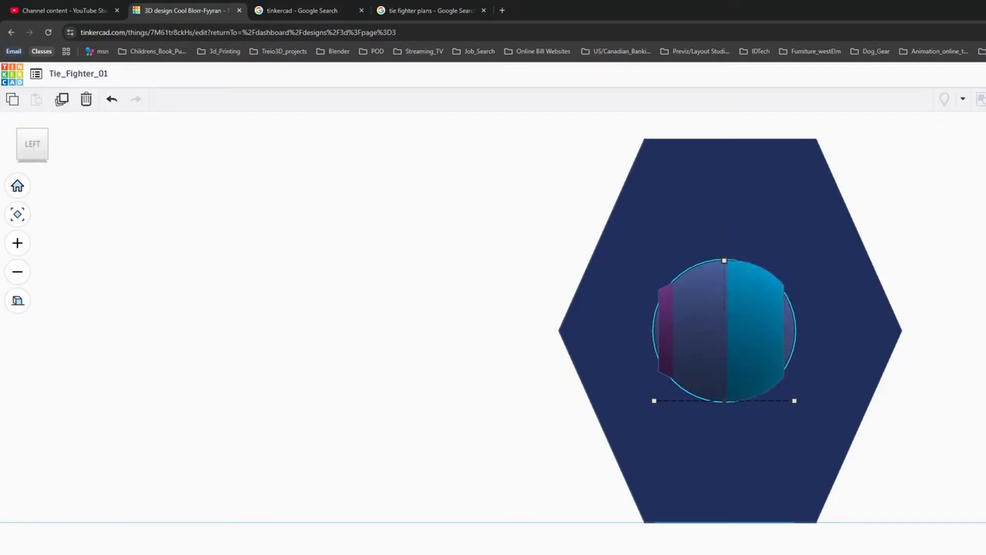
pyautogui.moveTo(894, 375); pyautogui.dragTo(755, 351, button='right')
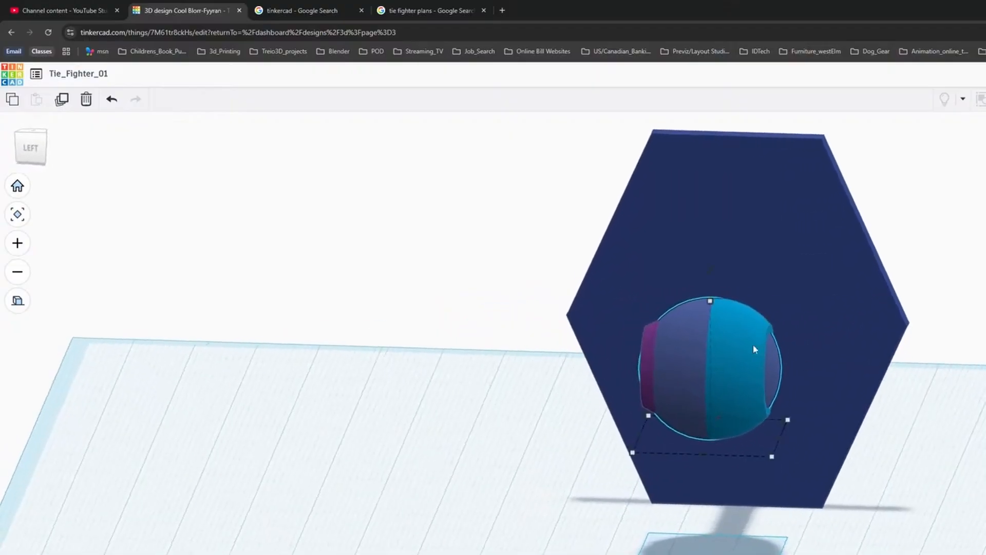
pyautogui.moveTo(775, 318); pyautogui.dragTo(731, 310, button='right')
pyautogui.moveTo(522, 387); pyautogui.dragTo(559, 375, button='right')
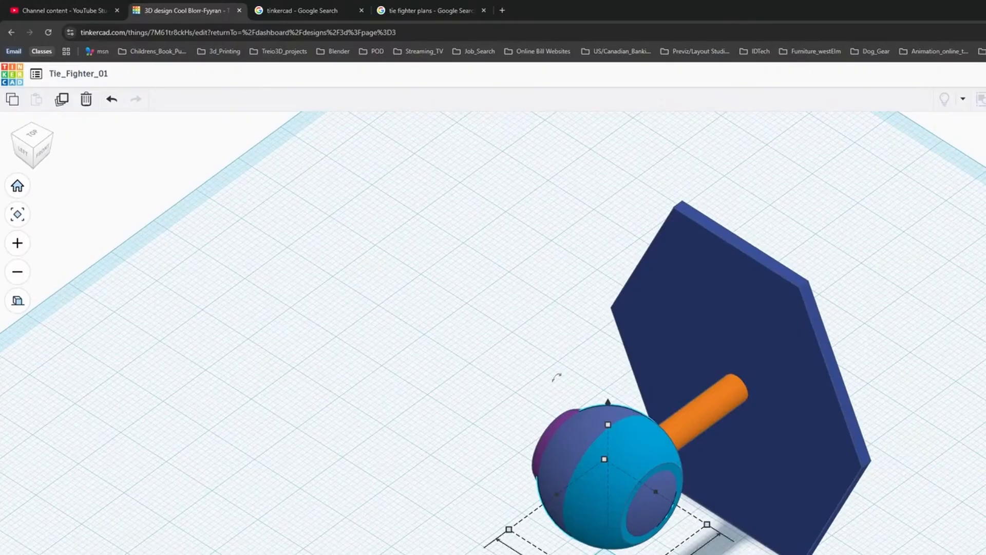
# Shrink the violet inner sphere uniformly inside the blue cockpit sphere and shift it out toward the front opening.
pyautogui.keyDown('shift'); pyautogui.moveTo(611, 554); pyautogui.dragTo(612, 551); pyautogui.keyUp('shift')
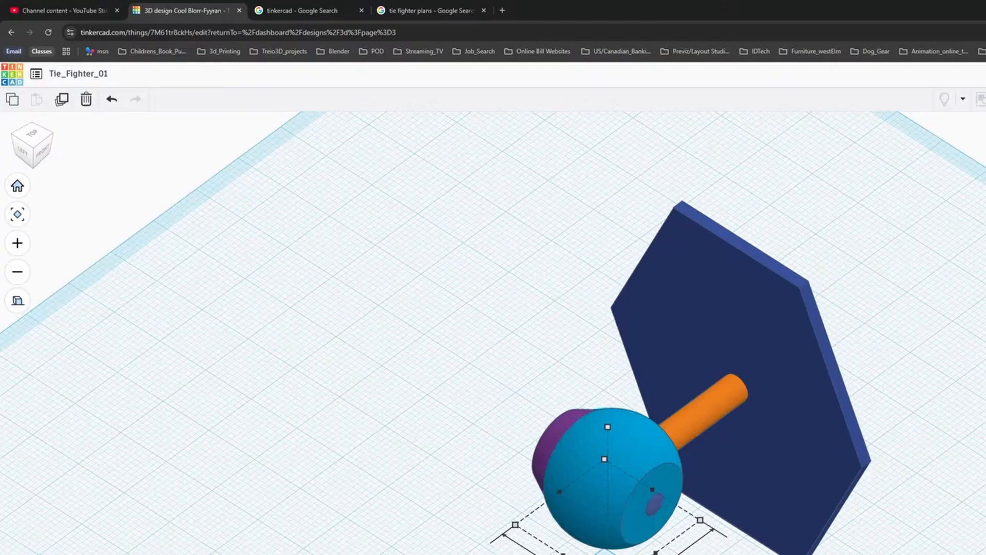
pyautogui.moveTo(514, 359); pyautogui.dragTo(612, 278, button='right')
pyautogui.moveTo(982, 450); pyautogui.dragTo(985, 393, button='right')
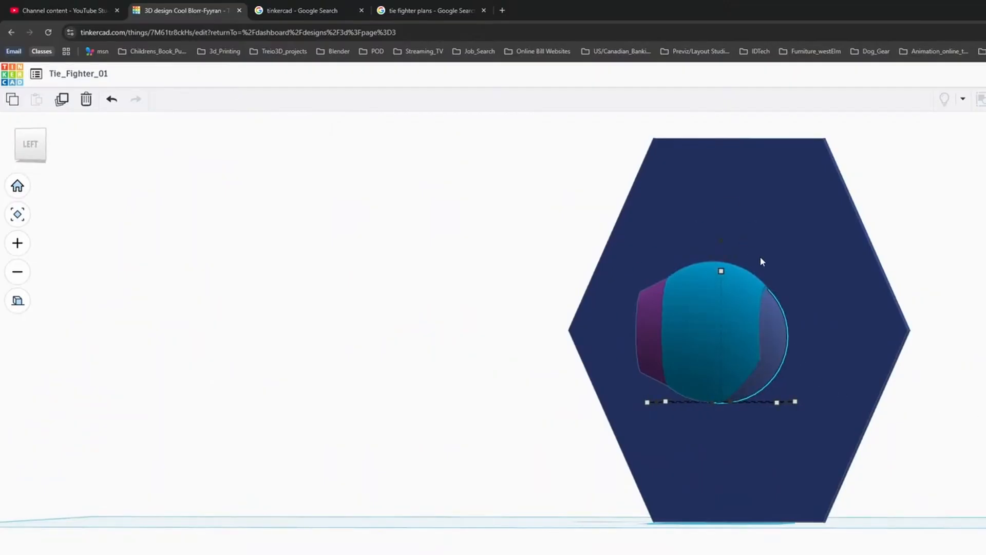
pyautogui.moveTo(978, 393); pyautogui.dragTo(765, 407, button='right')
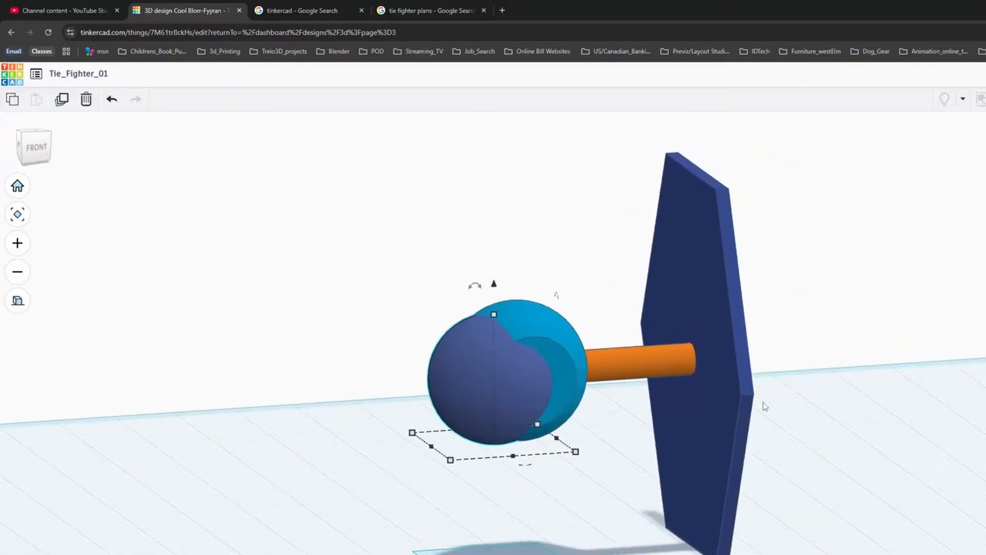
# Undo the last moves of the violet inner sphere.
pyautogui.hotkey('ctrl', 'z')
pyautogui.hotkey('ctrl', 'z')
pyautogui.hotkey('ctrl', 'z')
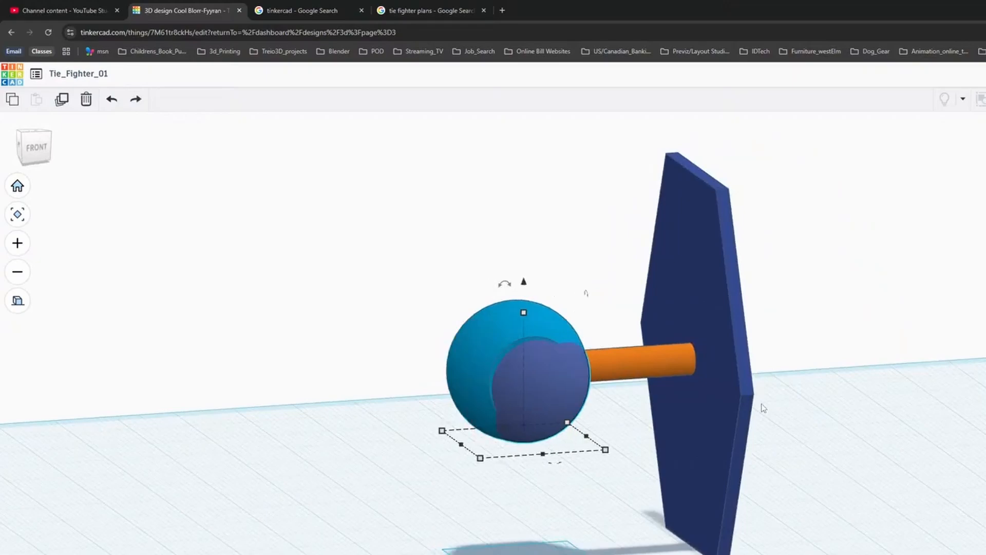
pyautogui.hotkey('ctrl', 'z')
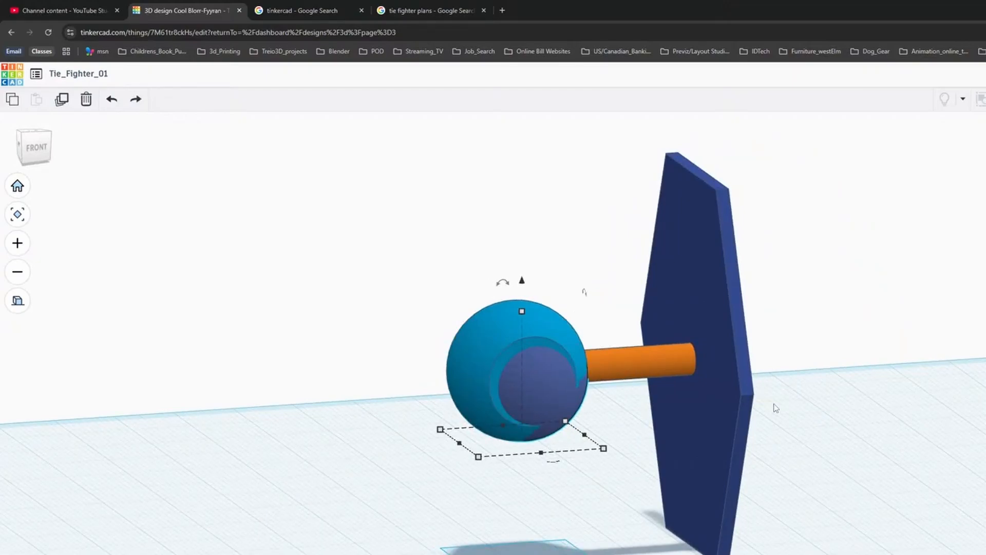
pyautogui.hotkey('ctrl', 'z')
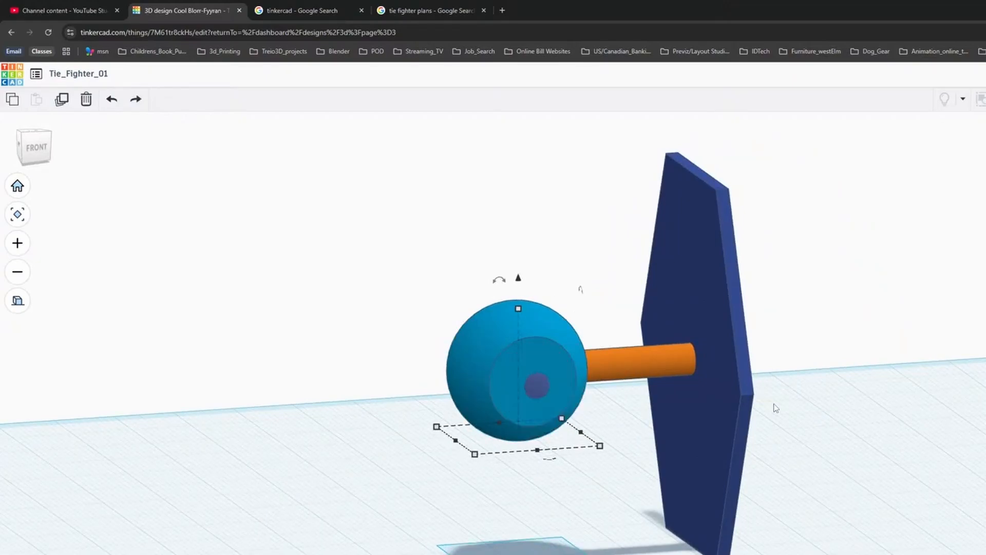
# Nudge the violet inner sphere out through the cockpit's front opening and raise it 0.5 mm to 20 mm above the workplane.
pyautogui.moveTo(718, 457); pyautogui.dragTo(643, 425, button='right')
pyautogui.moveTo(494, 277)
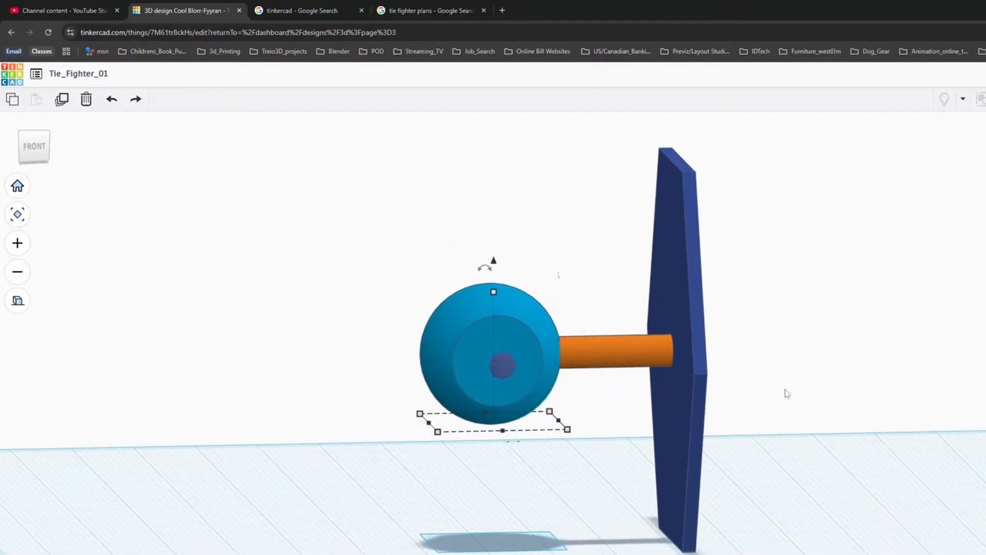
pyautogui.moveTo(786, 394); pyautogui.dragTo(619, 392, button='right')
pyautogui.press('Right')
pyautogui.press('Right')
pyautogui.press('Right')
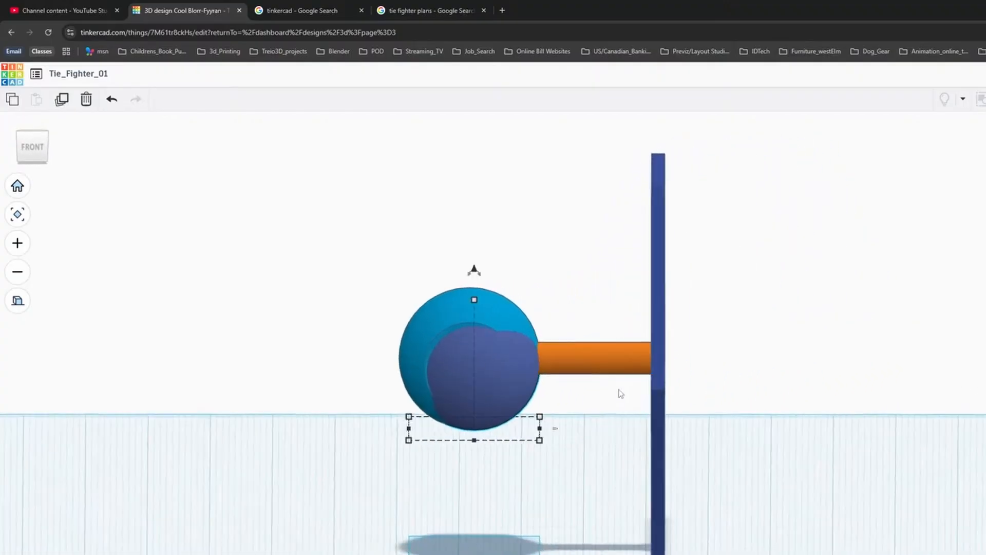
pyautogui.moveTo(474, 270); pyautogui.dragTo(471, 268)
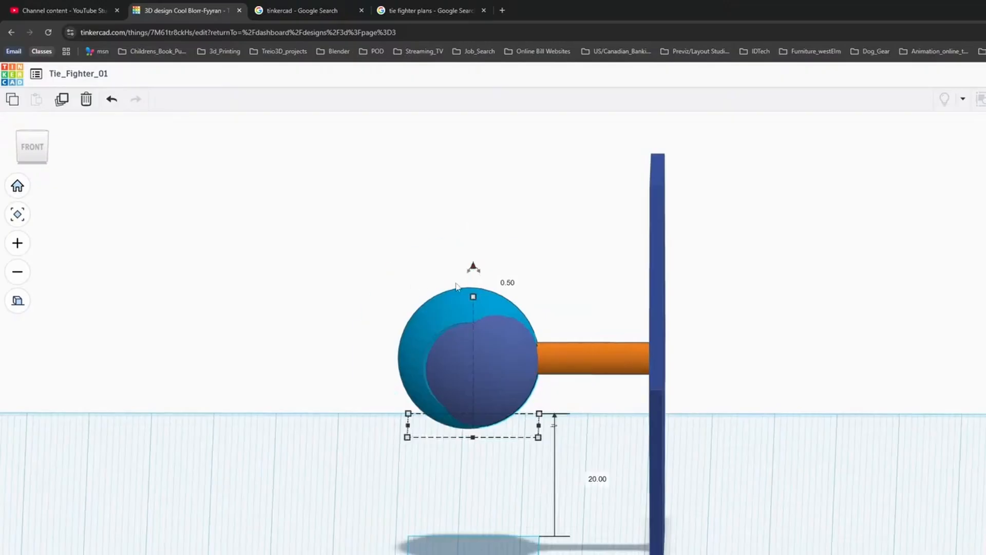
pyautogui.moveTo(492, 512); pyautogui.dragTo(495, 489, button='right')
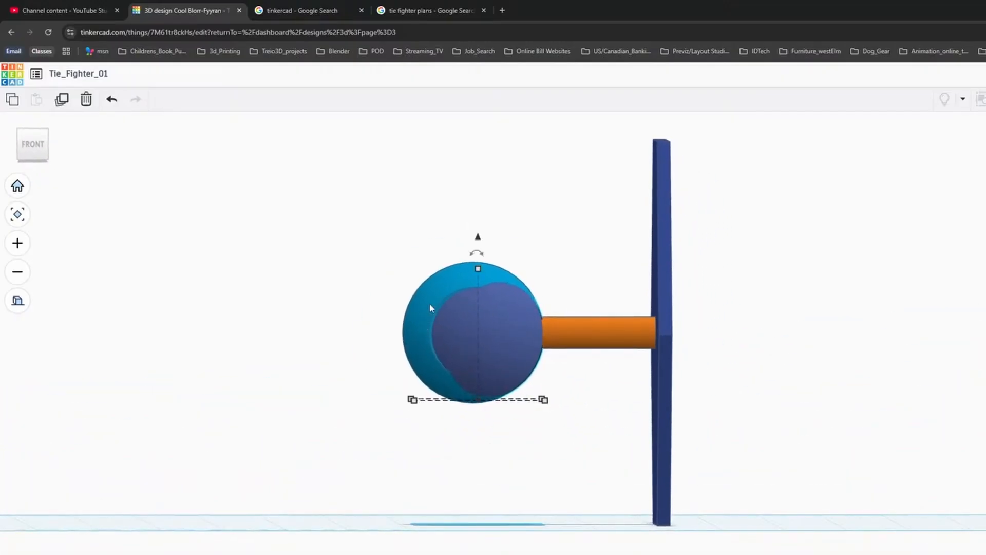
# Align the violet inner sphere with the cockpit sphere, centring them vertically and from side to side.
pyautogui.click(409, 314)
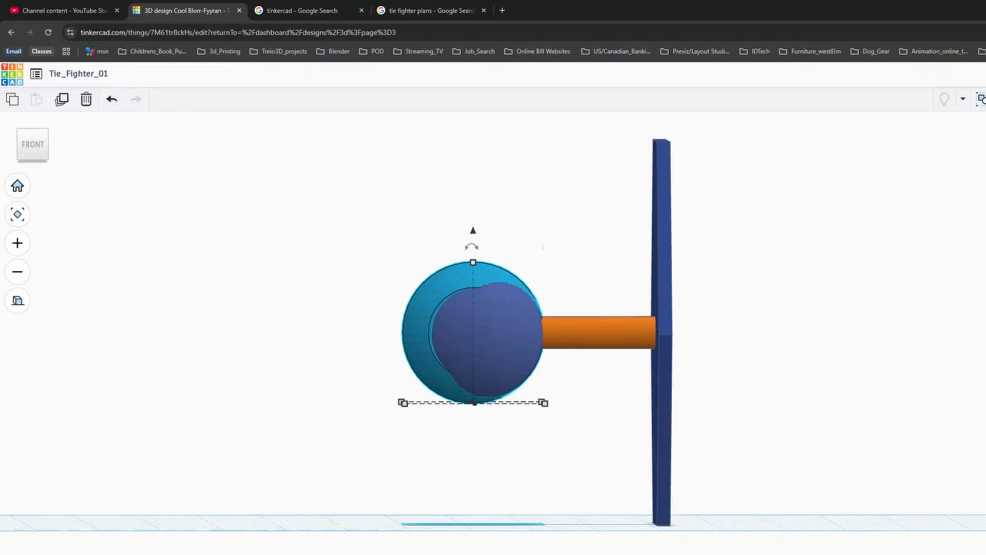
pyautogui.press('l')
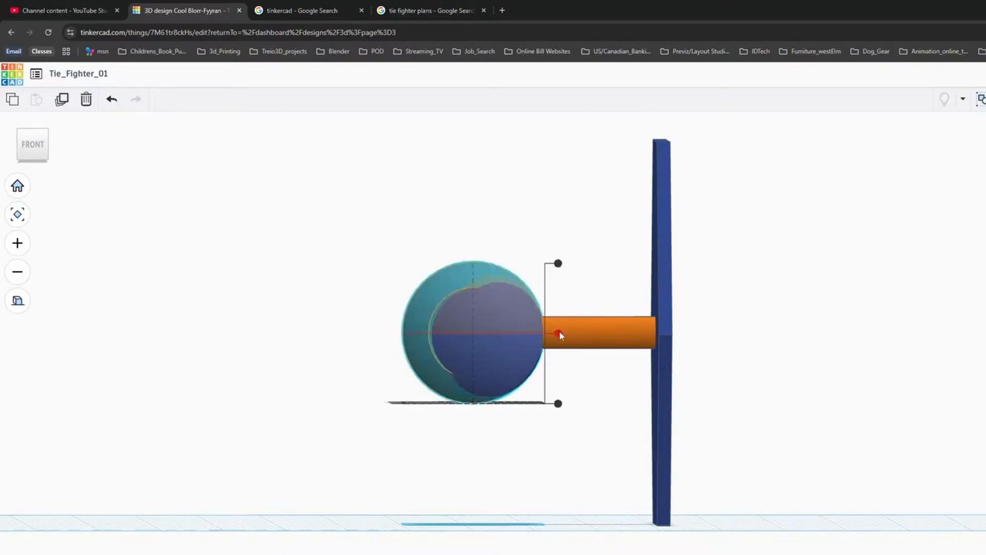
pyautogui.click(558, 334)
pyautogui.moveTo(514, 349); pyautogui.dragTo(491, 515, button='right')
pyautogui.click(491, 517)
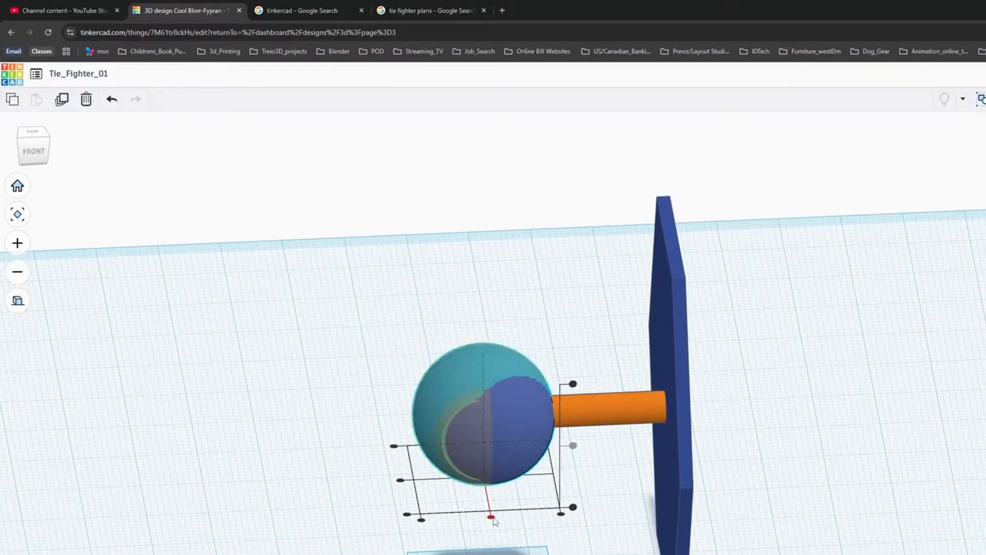
pyautogui.moveTo(449, 518); pyautogui.dragTo(394, 523, button='right')
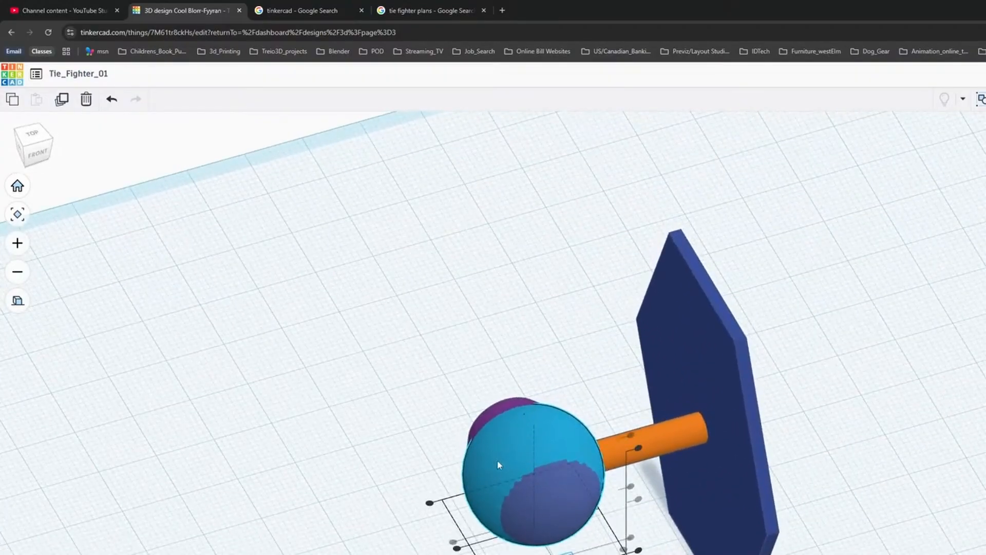
pyautogui.moveTo(441, 480); pyautogui.dragTo(682, 335, button='right')
pyautogui.click(873, 221)
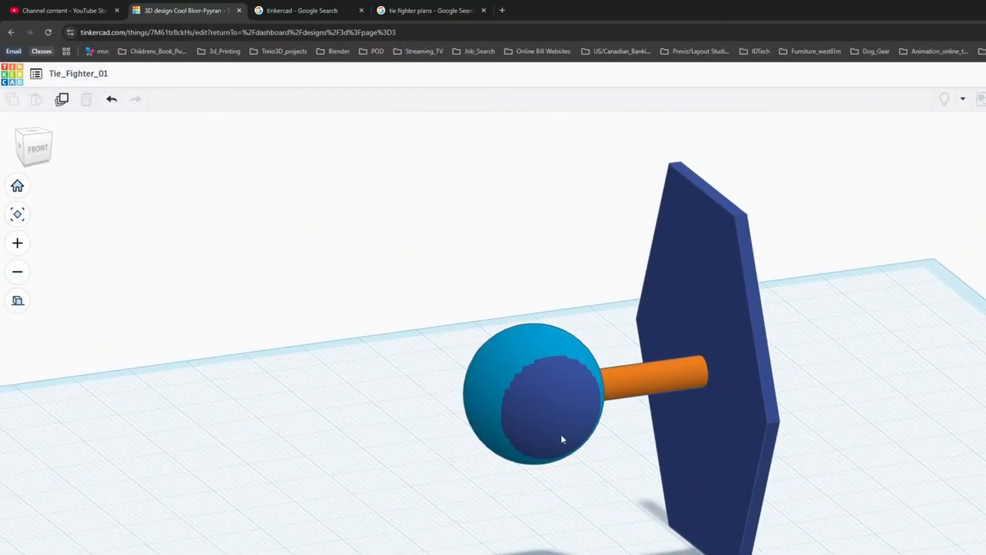
# Push the inner sphere back slightly into the cockpit opening and recolour it dark blue.
pyautogui.click(560, 417)
pyautogui.moveTo(572, 429); pyautogui.dragTo(909, 392, button='right')
pyautogui.press('Left')
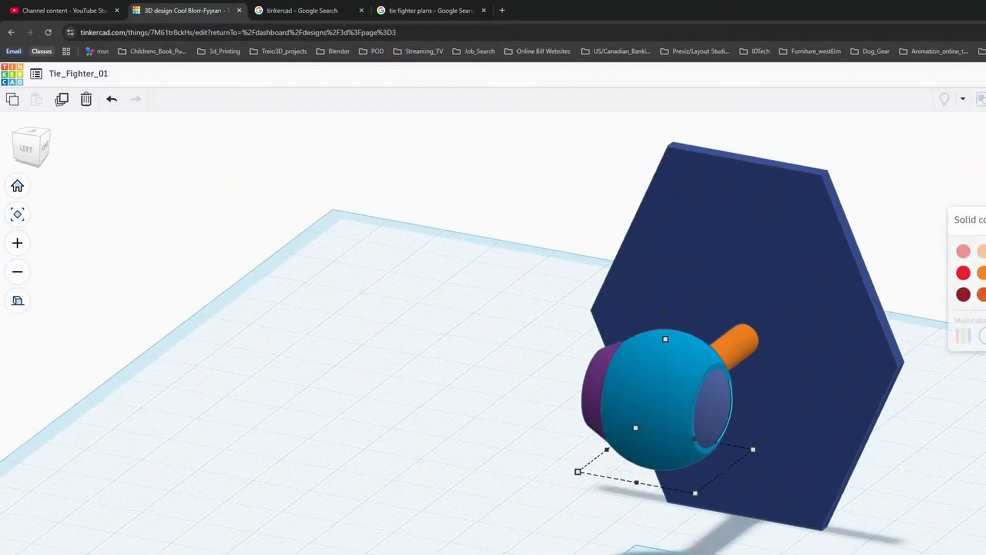
pyautogui.moveTo(958, 502); pyautogui.dragTo(786, 483, button='right')
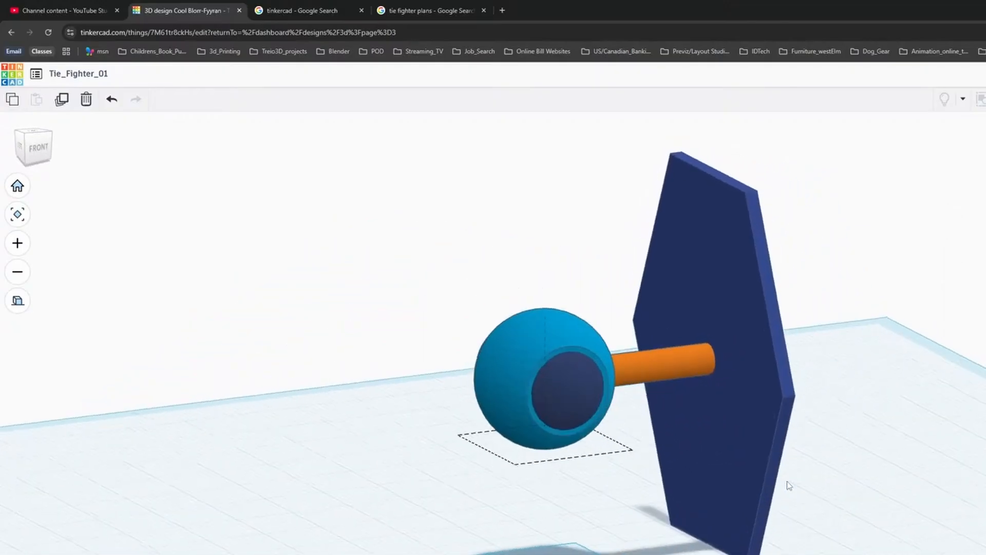
# Recolour the cockpit sphere, the wing pylon and the purple rear engine piece light grey.
pyautogui.click(492, 351)
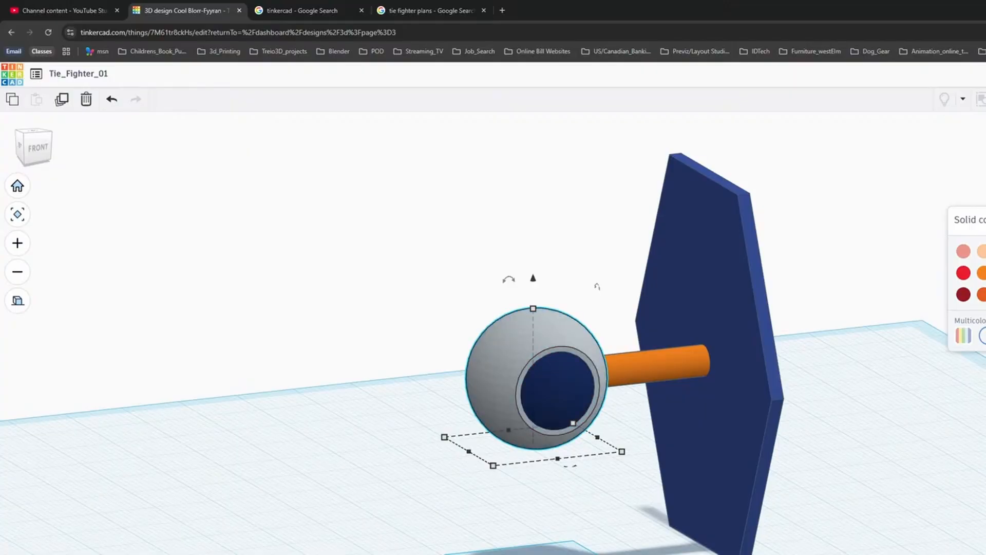
pyautogui.click(645, 362)
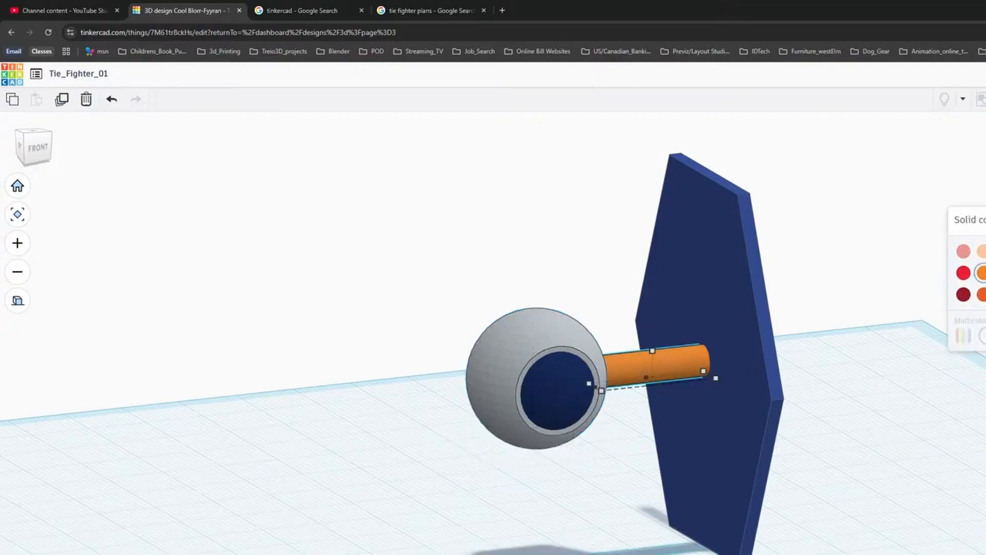
pyautogui.moveTo(872, 374); pyautogui.dragTo(791, 353, button='right')
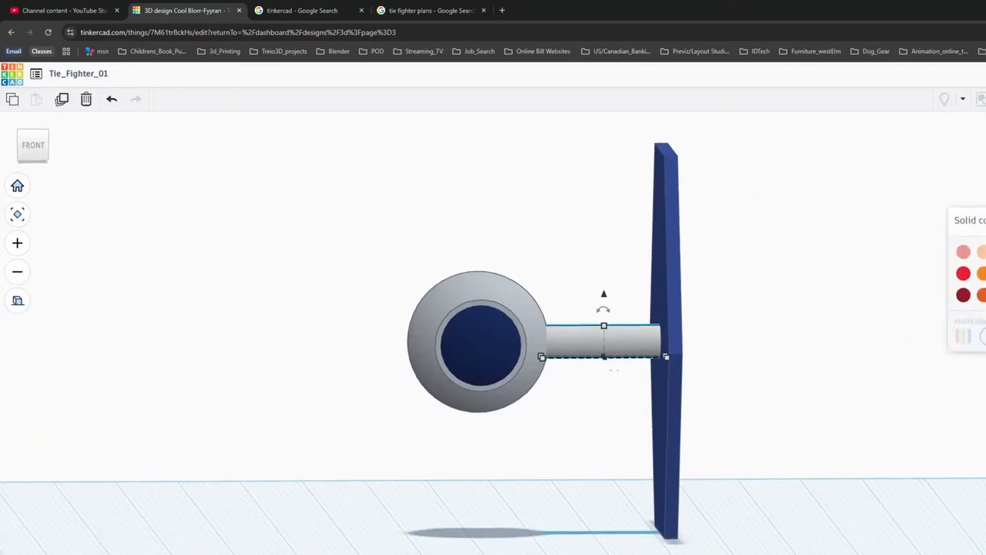
pyautogui.click(821, 207)
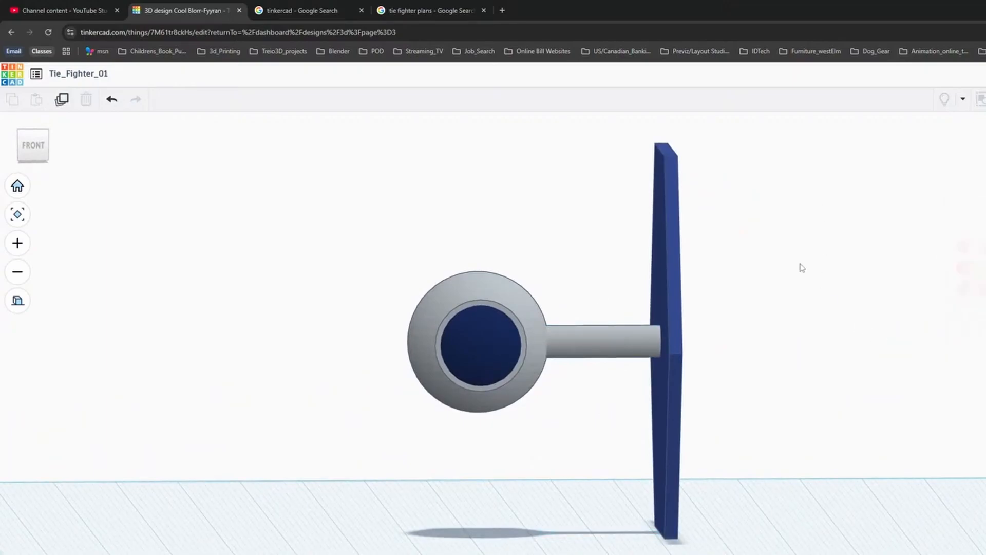
pyautogui.moveTo(799, 266); pyautogui.dragTo(686, 415, button='right')
pyautogui.click(666, 410)
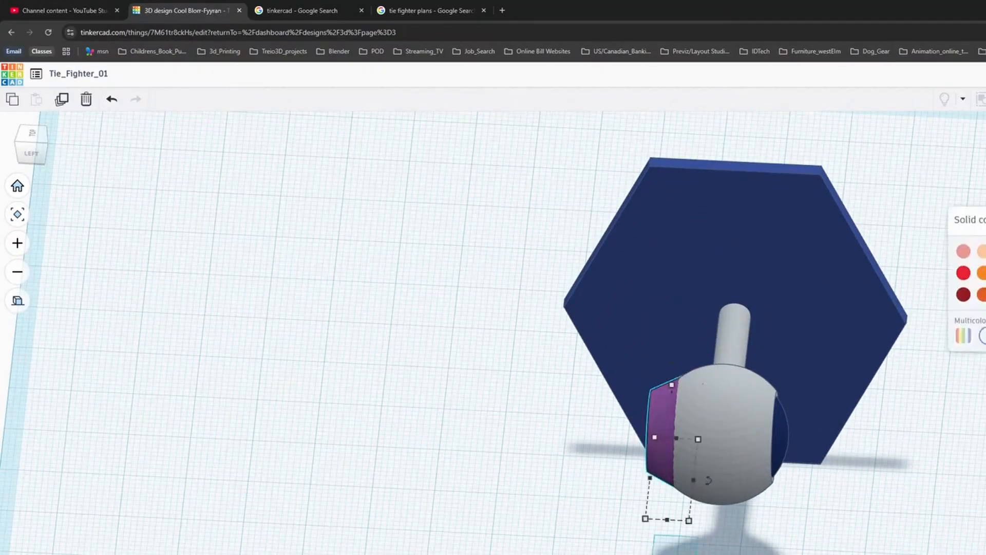
pyautogui.click(486, 256)
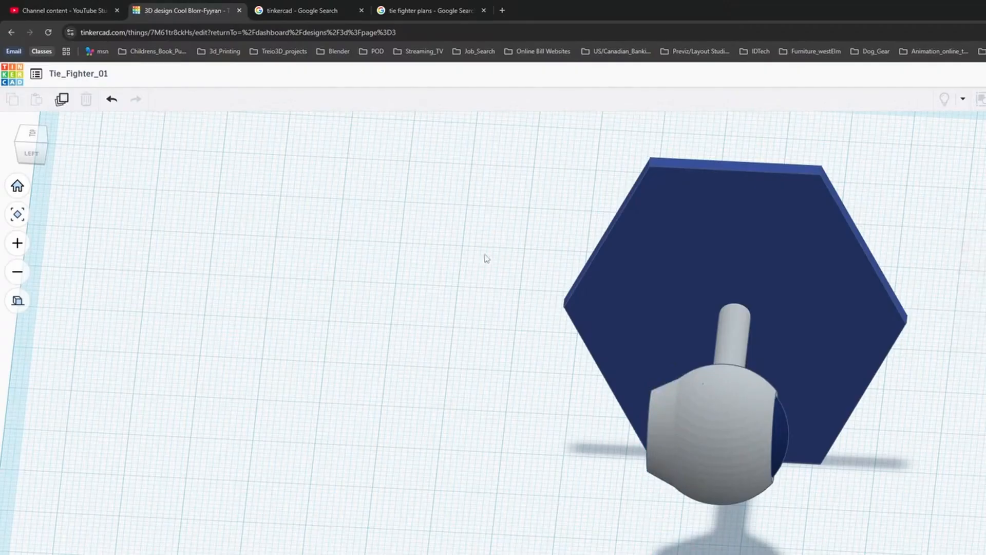
pyautogui.moveTo(485, 256); pyautogui.dragTo(852, 286, button='right')
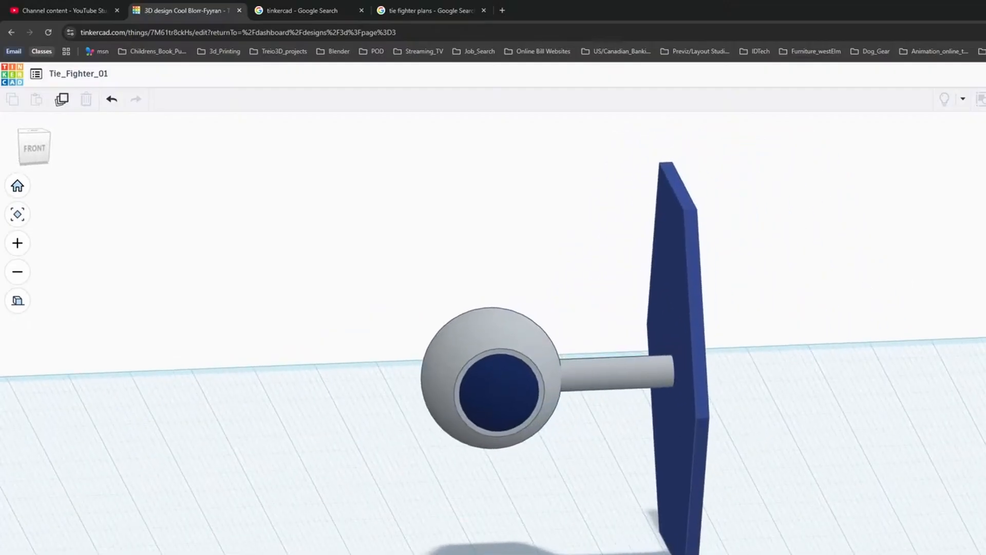
# Switch to the Tie_Ref.jpg reference image and examine the front view of the command pod and wing attachment pylons.
pyautogui.hotkey('alt', 'Tab')
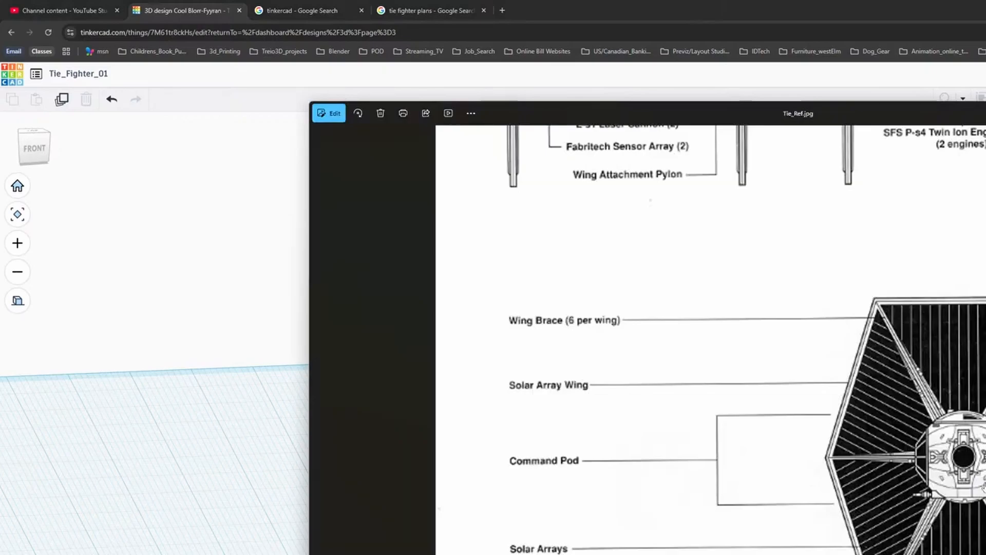
pyautogui.scroll(3, 976, 485)
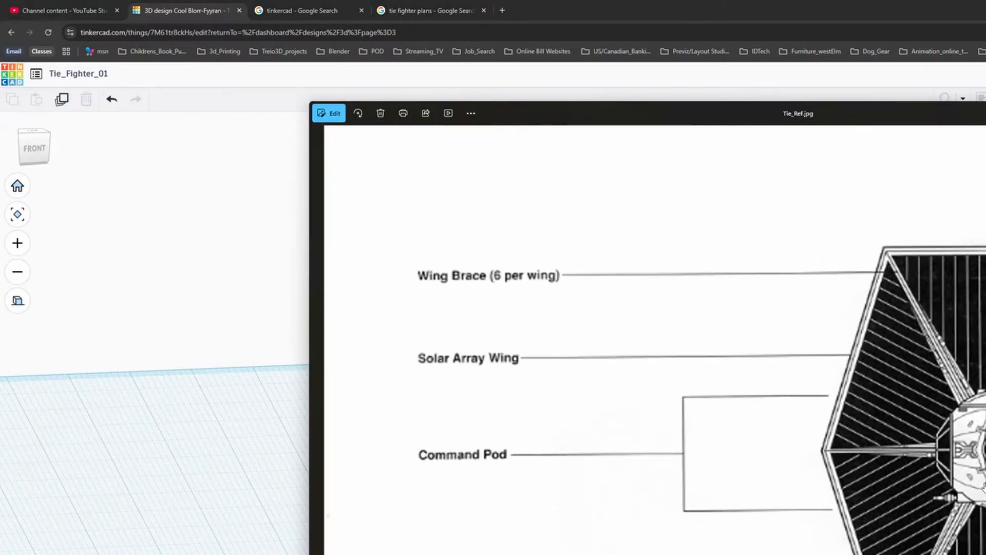
pyautogui.scroll(-4, 933, 255)
pyautogui.moveTo(933, 256); pyautogui.dragTo(933, 456)
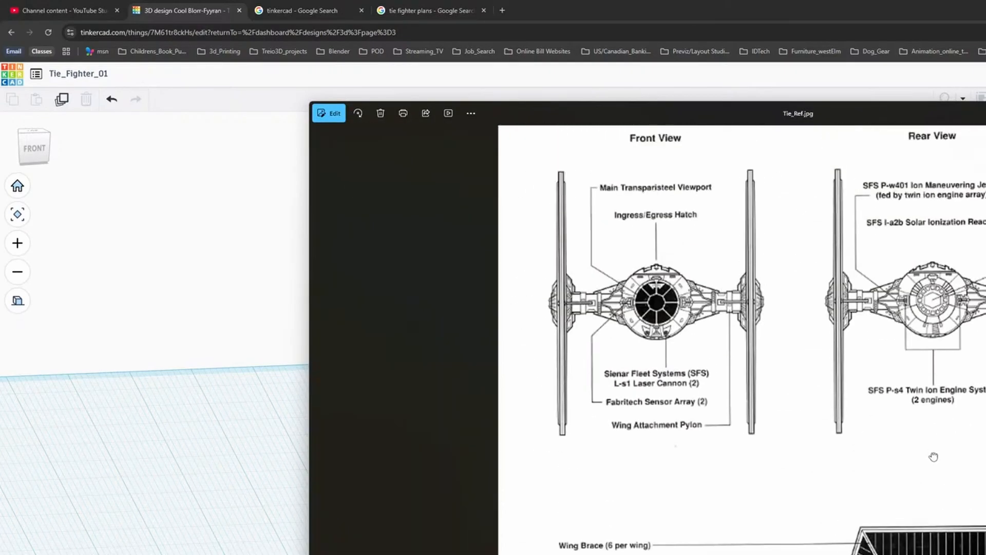
pyautogui.scroll(4, 947, 386)
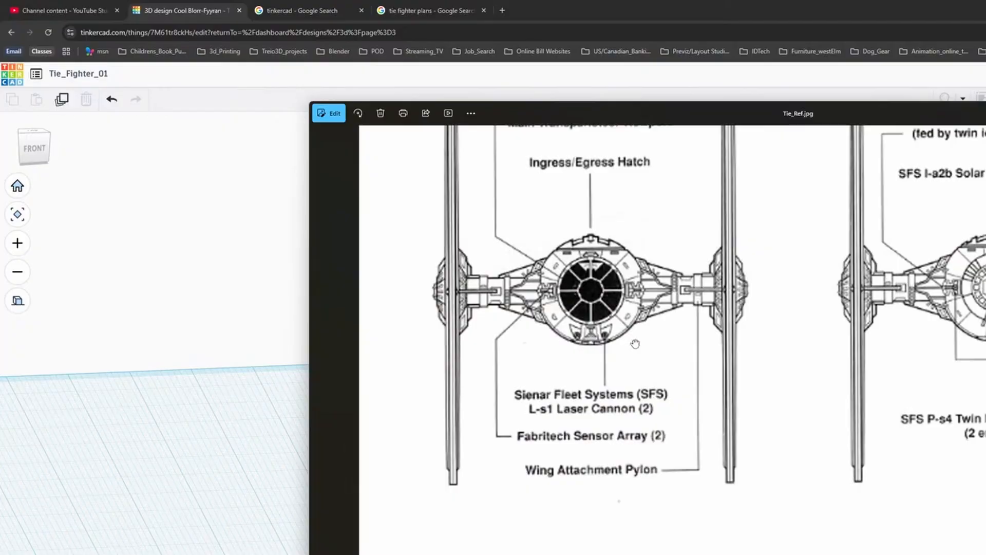
pyautogui.moveTo(634, 343); pyautogui.dragTo(656, 364)
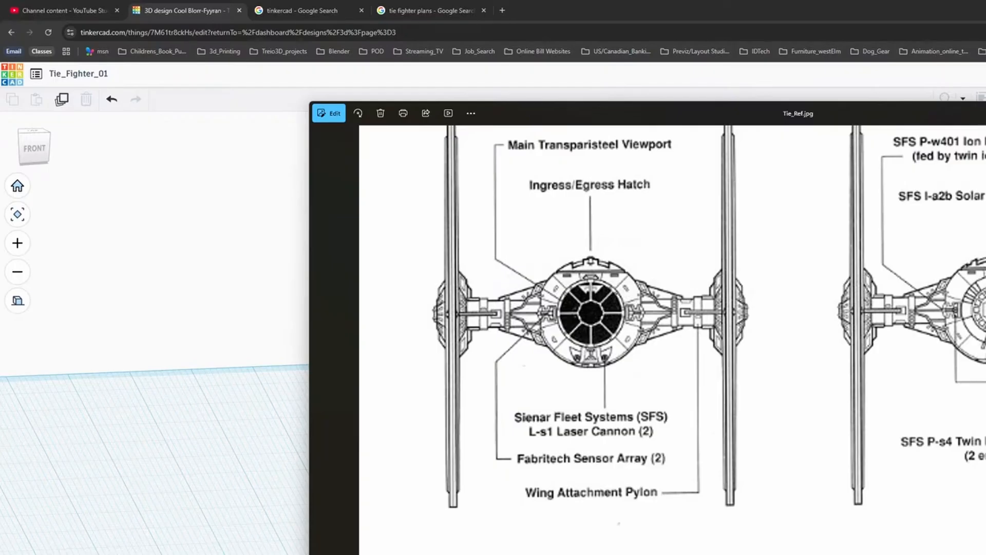
pyautogui.hotkey('alt', 'Tab')
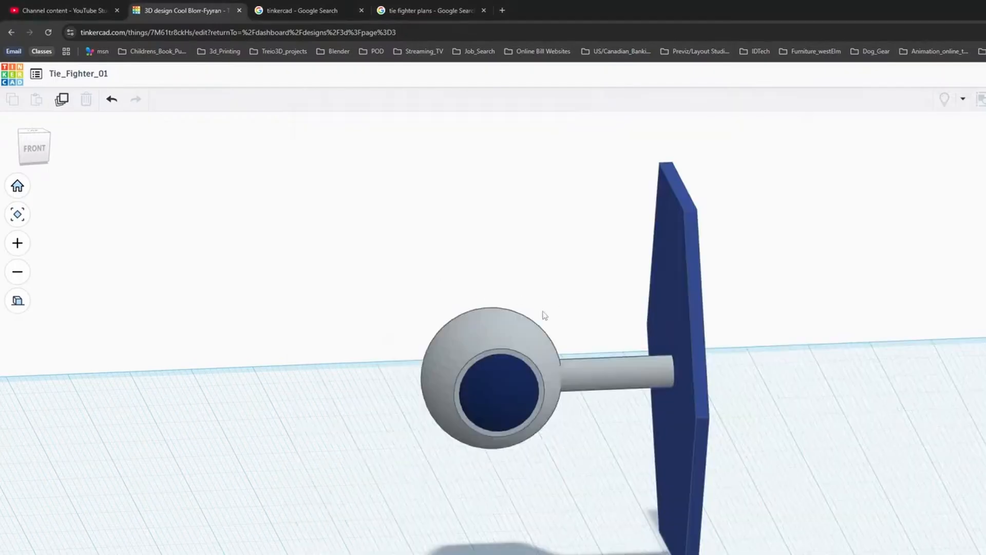
# Place a cylinder on the workplane near the cockpit and raise it 39 mm so it overlaps the top of the pod.
pyautogui.moveTo(888, 265); pyautogui.dragTo(858, 230, button='right')
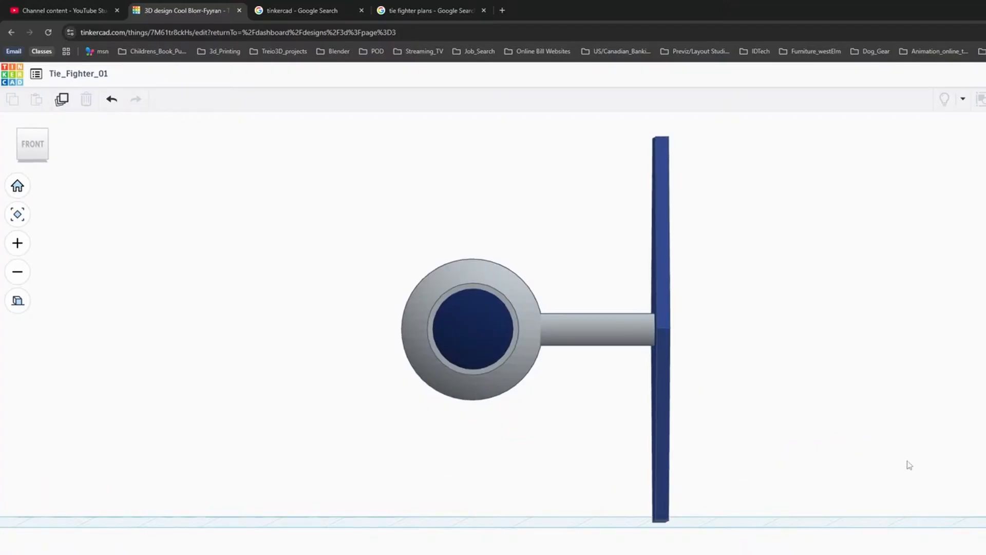
pyautogui.moveTo(930, 343); pyautogui.dragTo(983, 493, button='right')
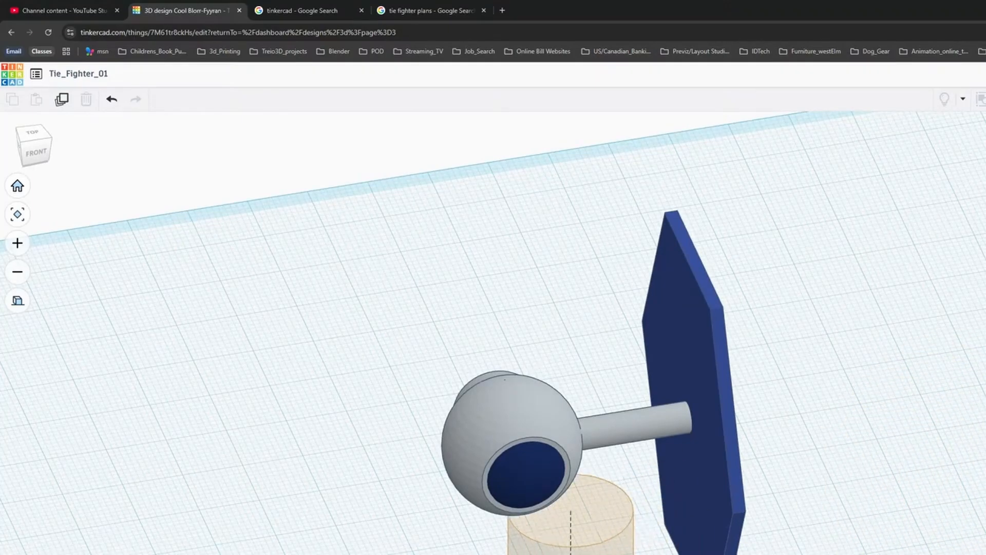
pyautogui.click(510, 553)
pyautogui.moveTo(358, 541); pyautogui.dragTo(618, 467, button='right')
pyautogui.moveTo(705, 373); pyautogui.dragTo(733, 131)
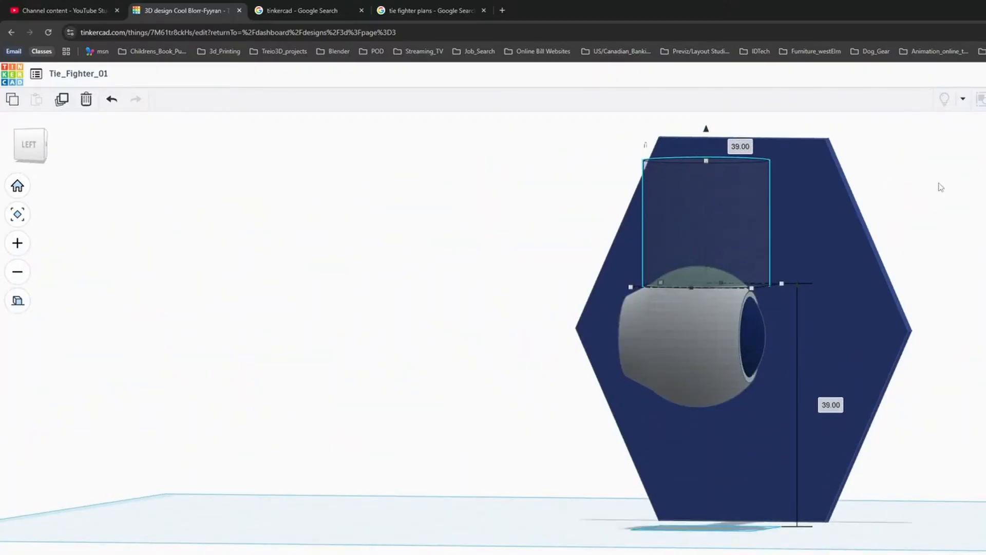
pyautogui.moveTo(941, 185); pyautogui.dragTo(848, 199, button='right')
pyautogui.moveTo(900, 296); pyautogui.dragTo(976, 280, button='right')
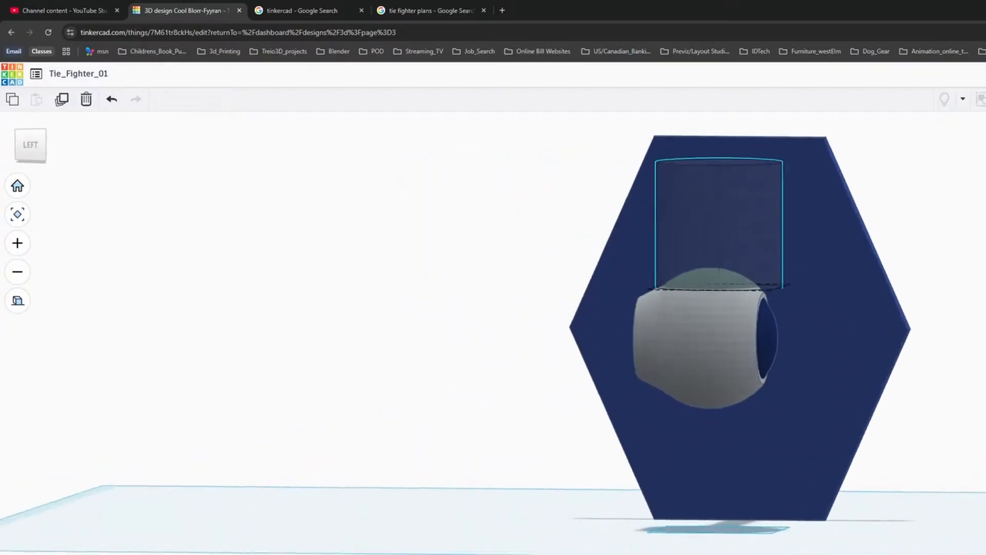
pyautogui.moveTo(876, 236)
pyautogui.mouseDown(button='right')
pyautogui.moveTo(866, 230)
pyautogui.moveTo(857, 240)
pyautogui.mouseUp(button='right')
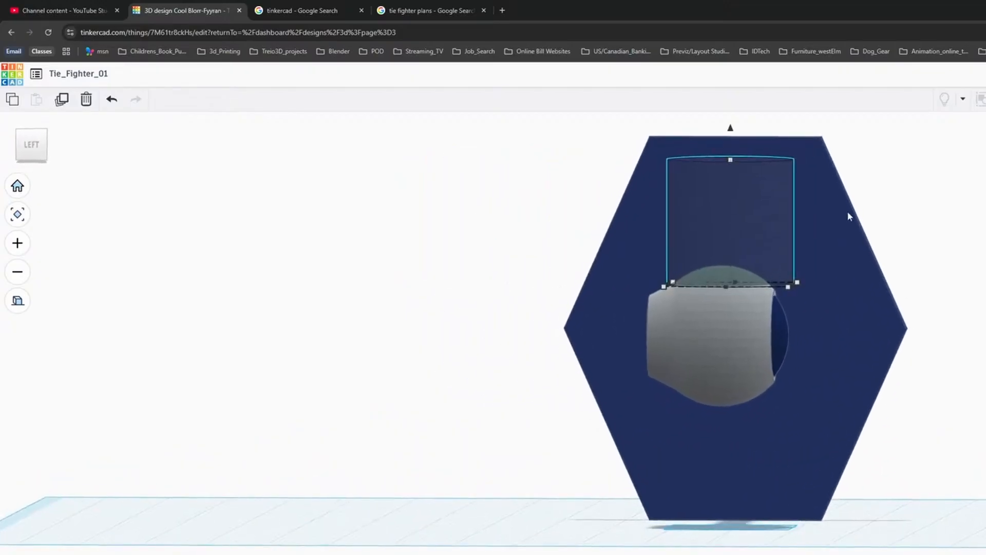
# Centre the hole cylinder over the cockpit pod in the side view and set its elevation to 39.75 mm.
pyautogui.moveTo(732, 131); pyautogui.dragTo(731, 122)
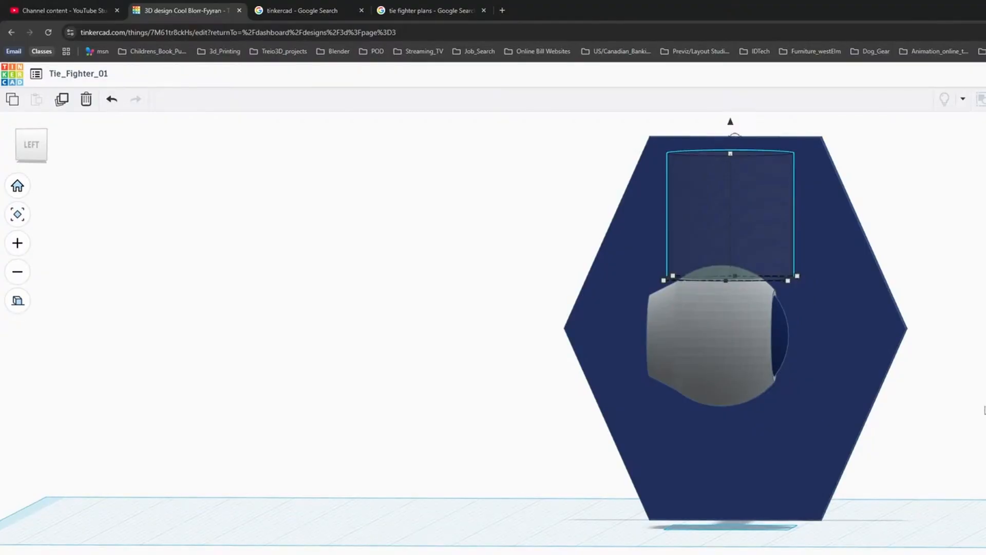
pyautogui.moveTo(924, 257); pyautogui.dragTo(935, 317, button='right')
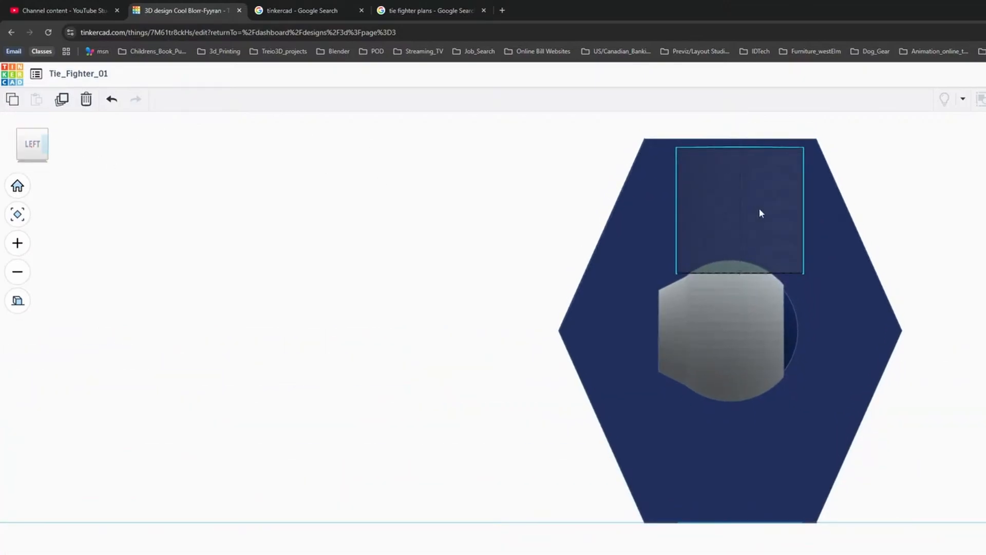
pyautogui.moveTo(756, 209); pyautogui.dragTo(751, 216)
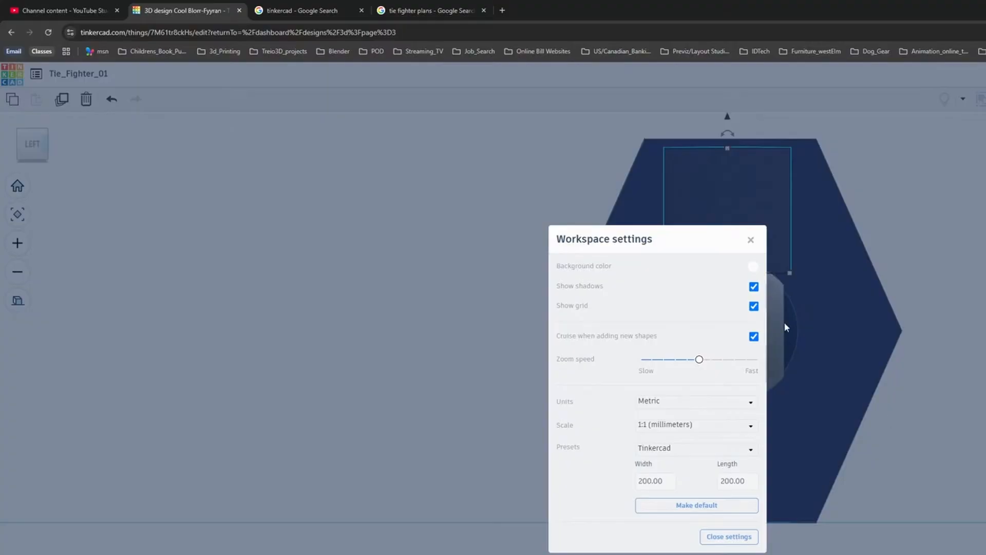
pyautogui.click(751, 240)
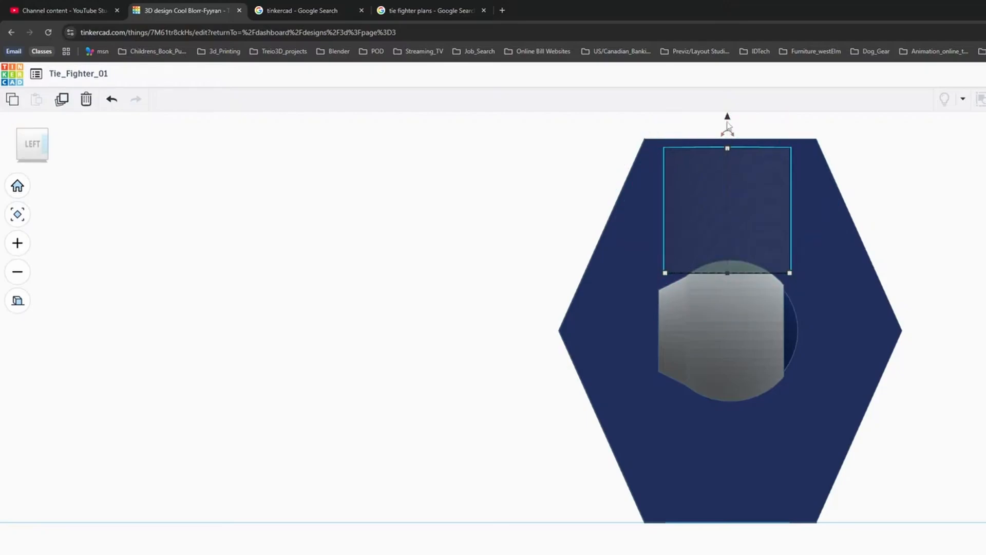
pyautogui.moveTo(727, 117); pyautogui.dragTo(728, 119)
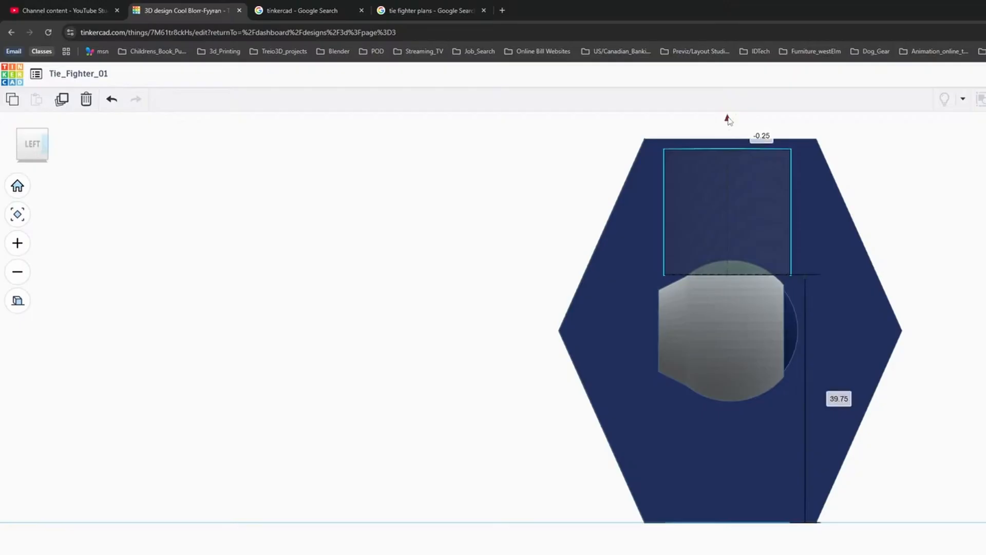
pyautogui.moveTo(728, 119); pyautogui.dragTo(728, 119)
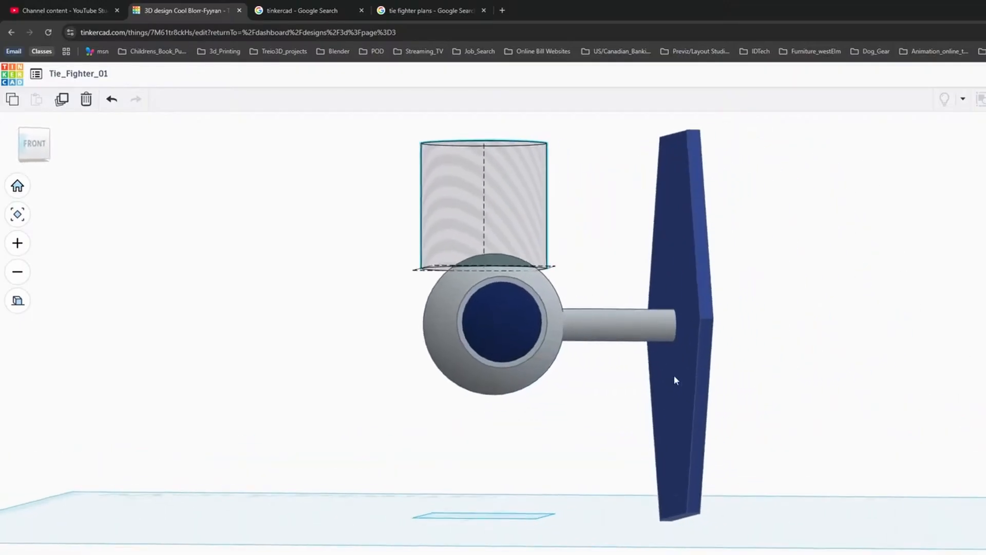
# Nudge the hole cylinder sideways to line it up with the top of the cockpit pod in the front view.
pyautogui.moveTo(674, 376); pyautogui.dragTo(673, 374, button='right')
pyautogui.moveTo(600, 215); pyautogui.dragTo(581, 217, button='right')
pyautogui.press('Right')
pyautogui.press('Right')
pyautogui.press('Right')
pyautogui.press('Right')
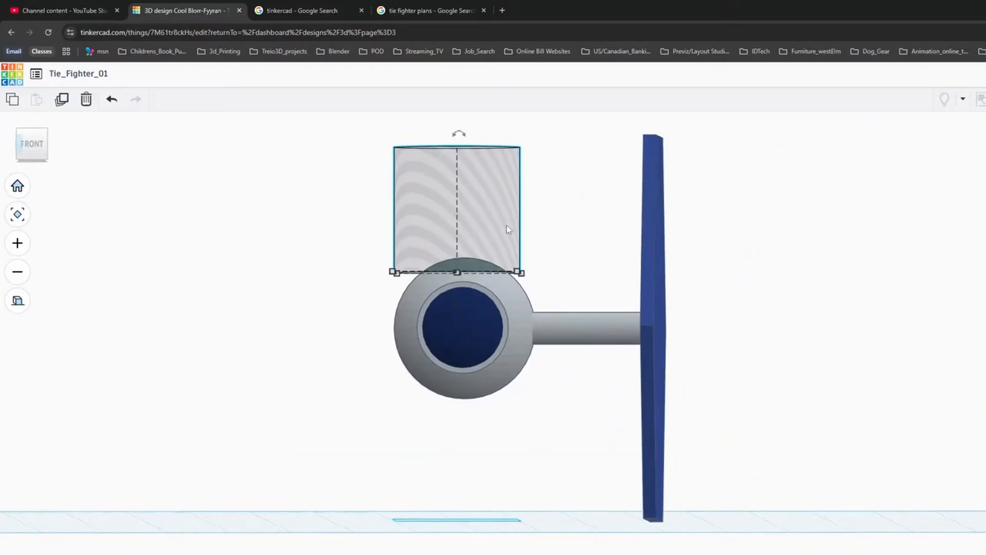
pyautogui.moveTo(509, 229); pyautogui.dragTo(922, 256, button='right')
pyautogui.press('Right')
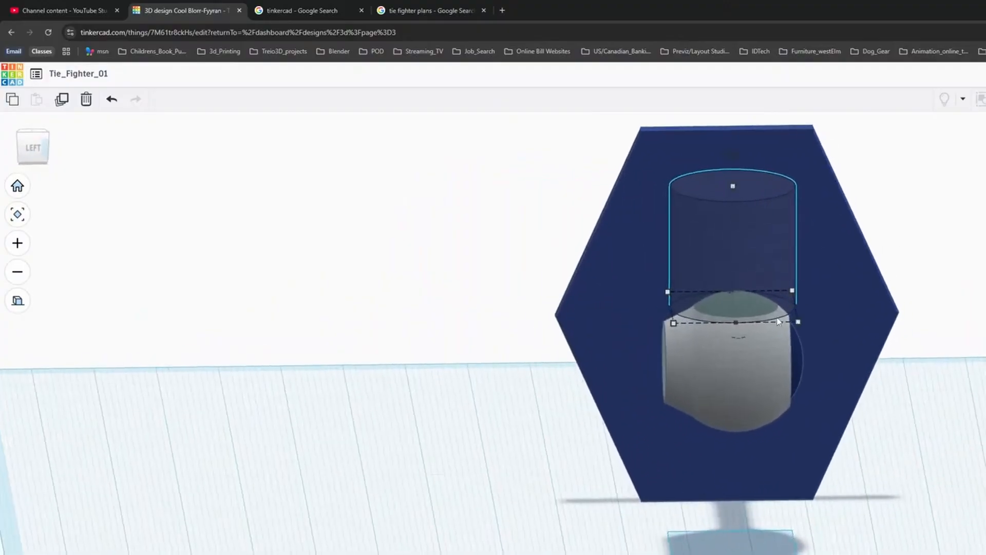
# Try to cut the top of the cockpit shell by grouping it with the hole cylinder, and undo the grouping.
pyautogui.click(748, 375)
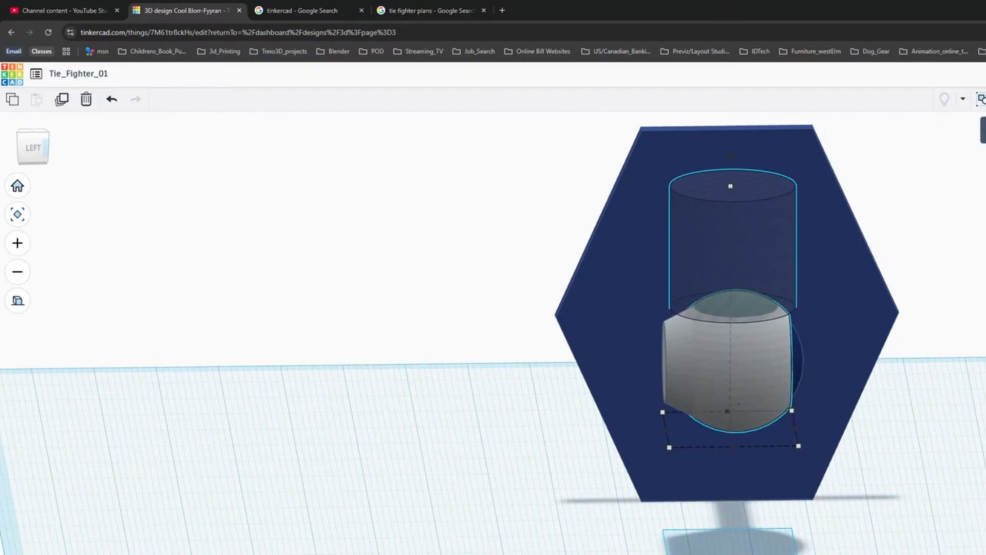
pyautogui.hotkey('ctrl', 'shift', 'g')
pyautogui.hotkey('ctrl', 'g')
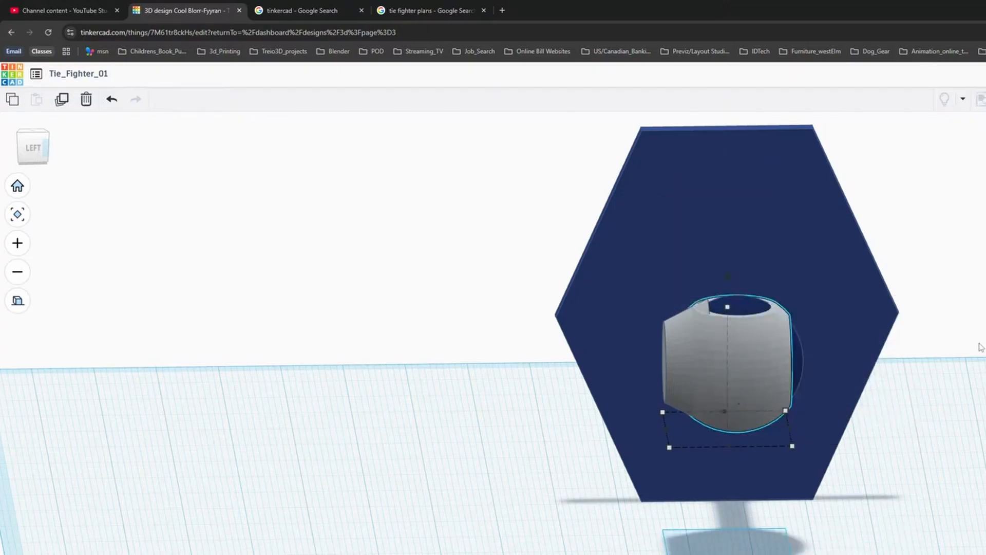
pyautogui.moveTo(925, 342); pyautogui.dragTo(853, 414, button='right')
pyautogui.moveTo(804, 383); pyautogui.dragTo(730, 399, button='right')
pyautogui.scroll(3, 794, 368)
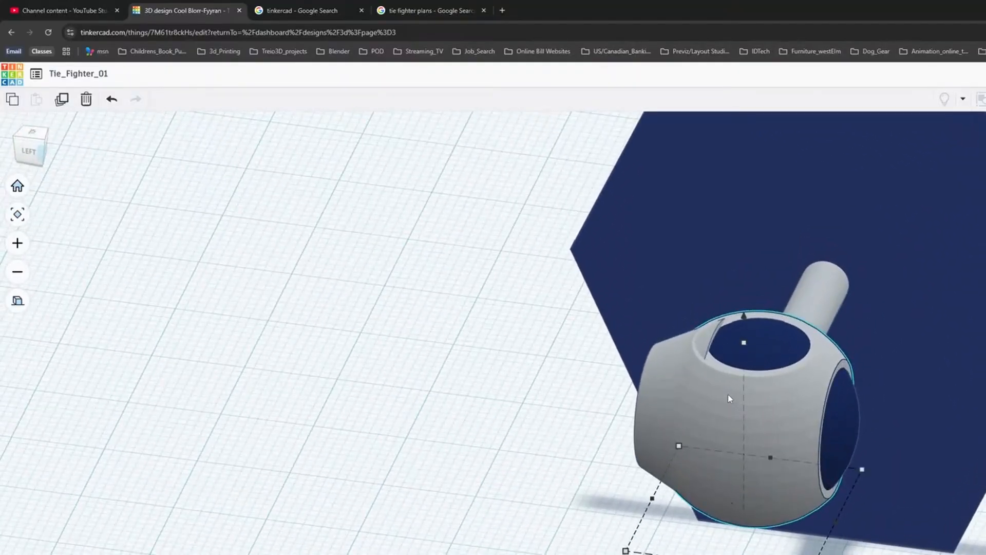
pyautogui.hotkey('ctrl', 'z')
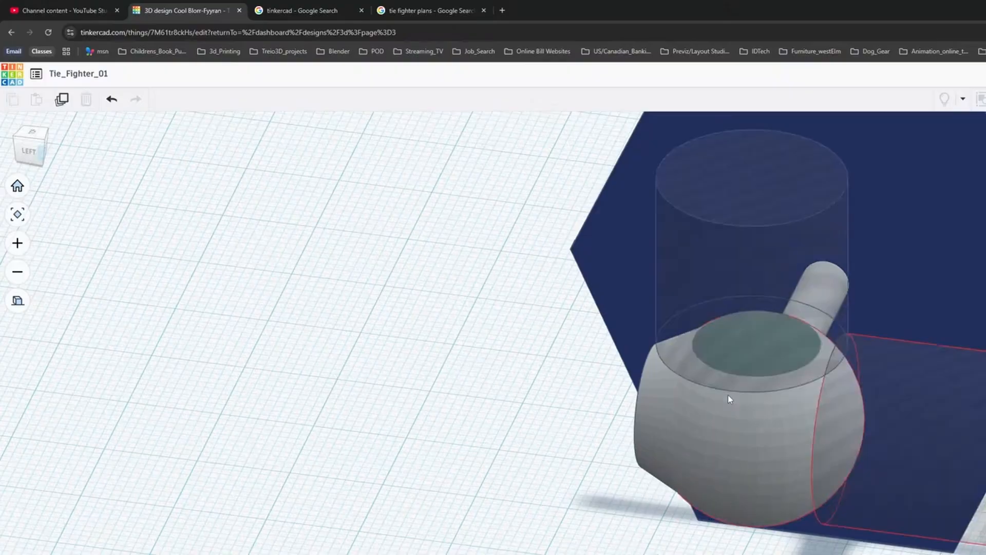
pyautogui.moveTo(748, 379); pyautogui.dragTo(737, 338, button='right')
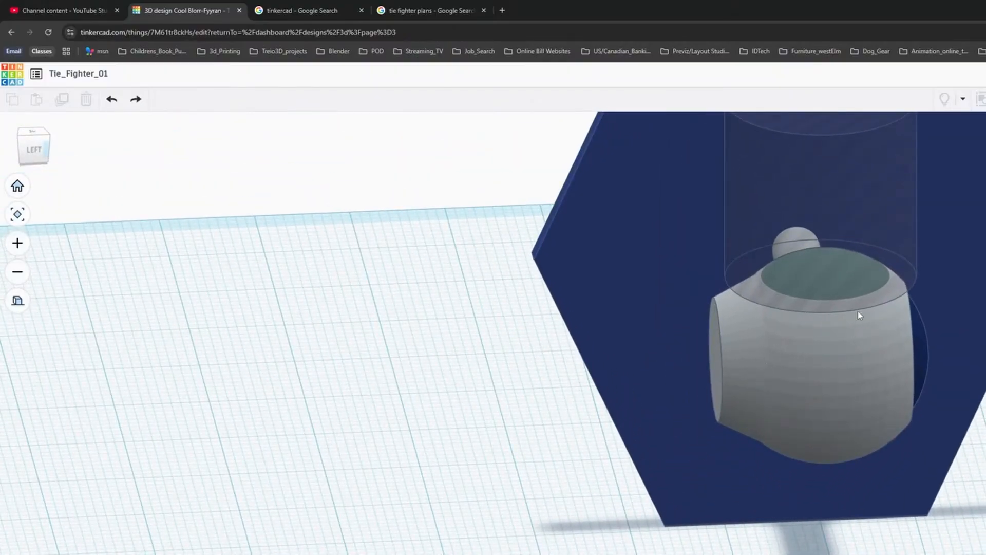
# Try to cut the cockpit shell and the inner blue sphere together with the hole cylinder, and undo the grouping.
pyautogui.moveTo(858, 310); pyautogui.dragTo(718, 310, button='right')
pyautogui.click(727, 370)
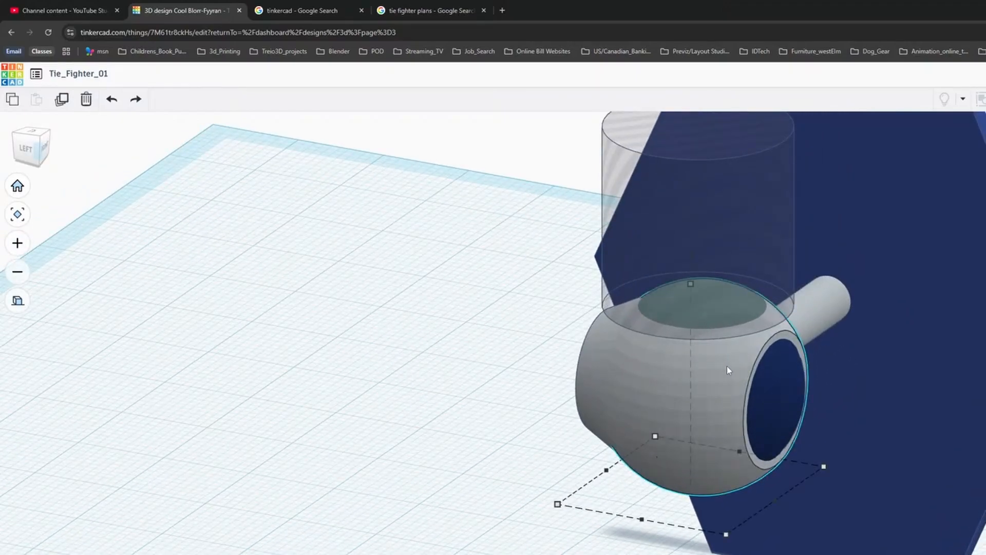
pyautogui.keyDown('shift'); pyautogui.click(785, 389); pyautogui.keyUp('shift')
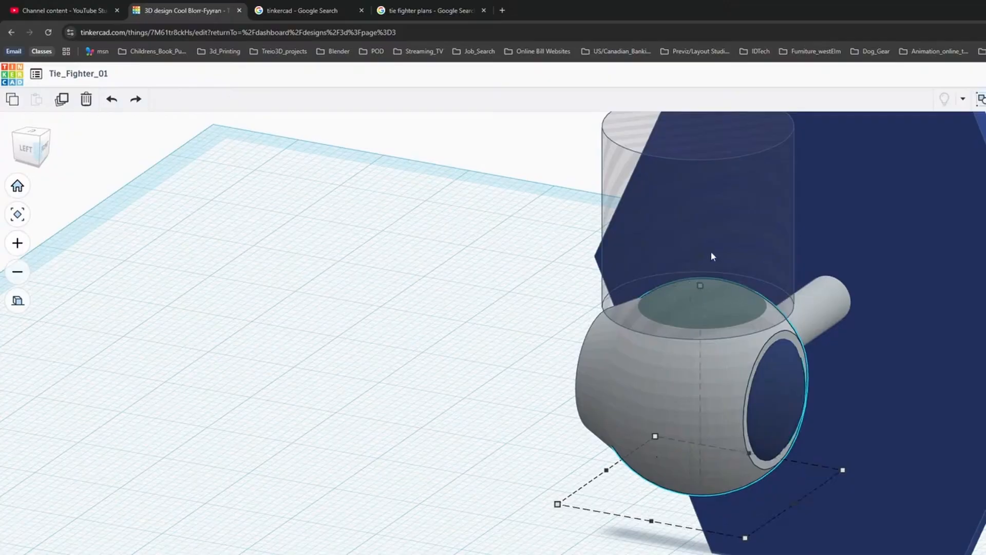
pyautogui.keyDown('shift'); pyautogui.click(613, 178); pyautogui.keyUp('shift')
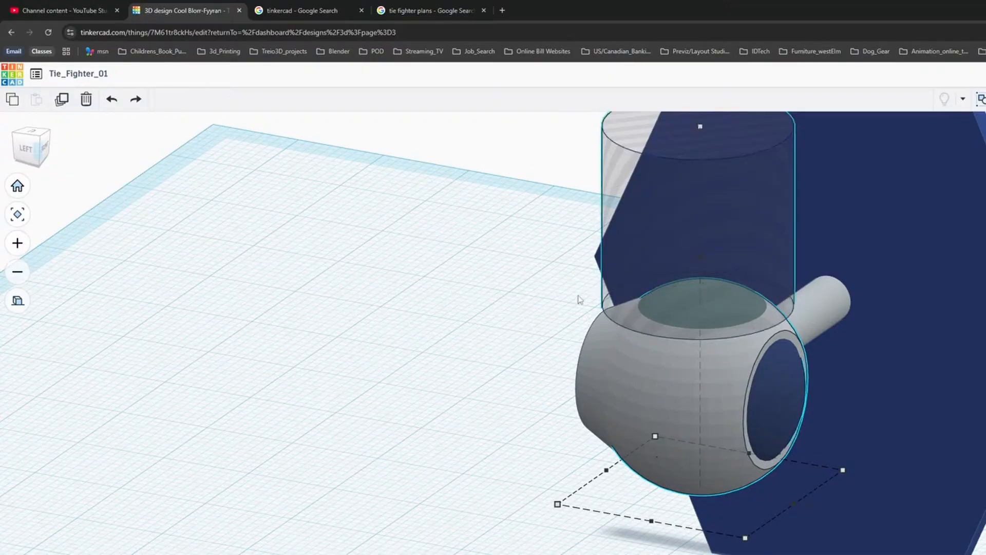
pyautogui.moveTo(580, 299); pyautogui.dragTo(625, 281, button='right')
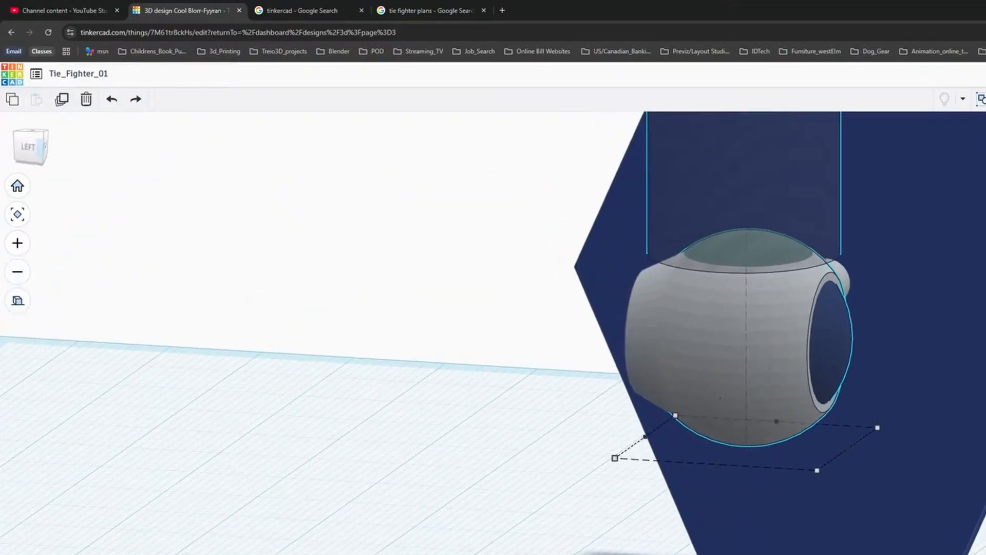
pyautogui.hotkey('ctrl', 'g')
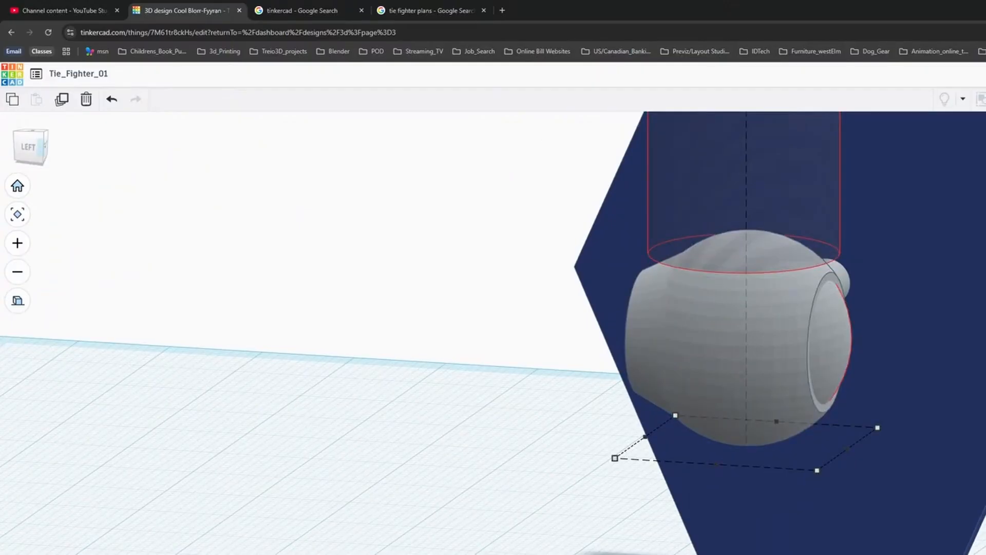
pyautogui.moveTo(980, 414)
pyautogui.mouseDown(button='right')
pyautogui.moveTo(949, 431)
pyautogui.moveTo(982, 409)
pyautogui.mouseUp(button='right')
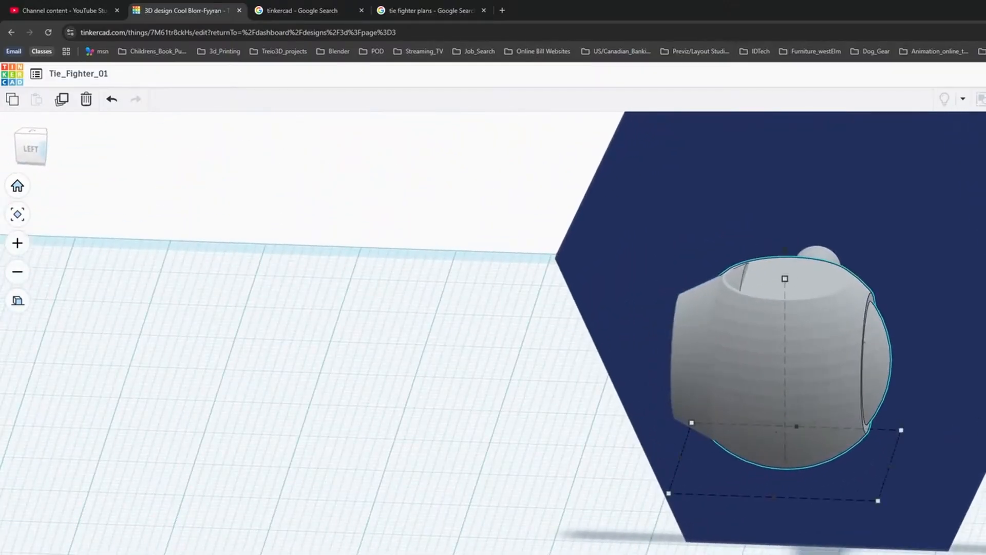
pyautogui.hotkey('ctrl', 'z')
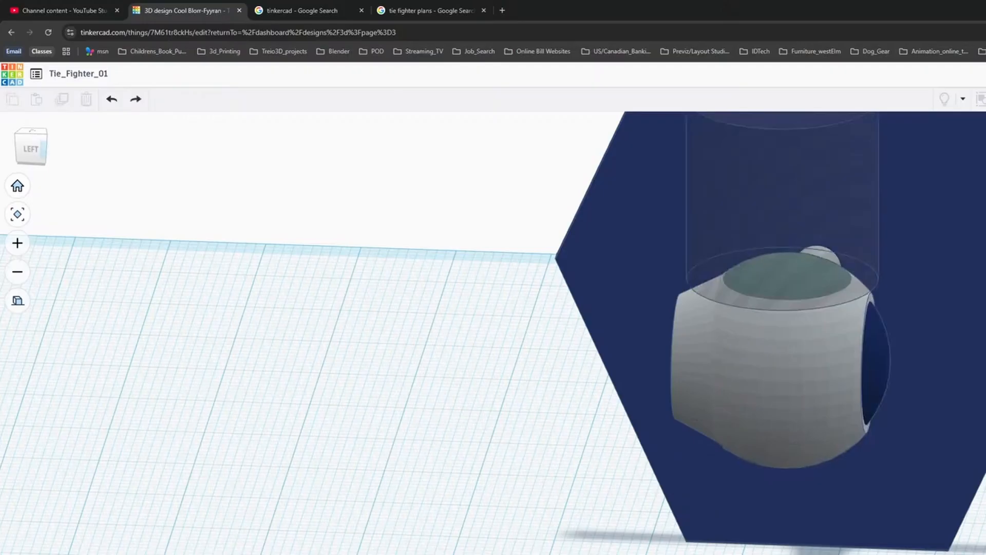
pyautogui.moveTo(976, 406); pyautogui.dragTo(755, 308, button='right')
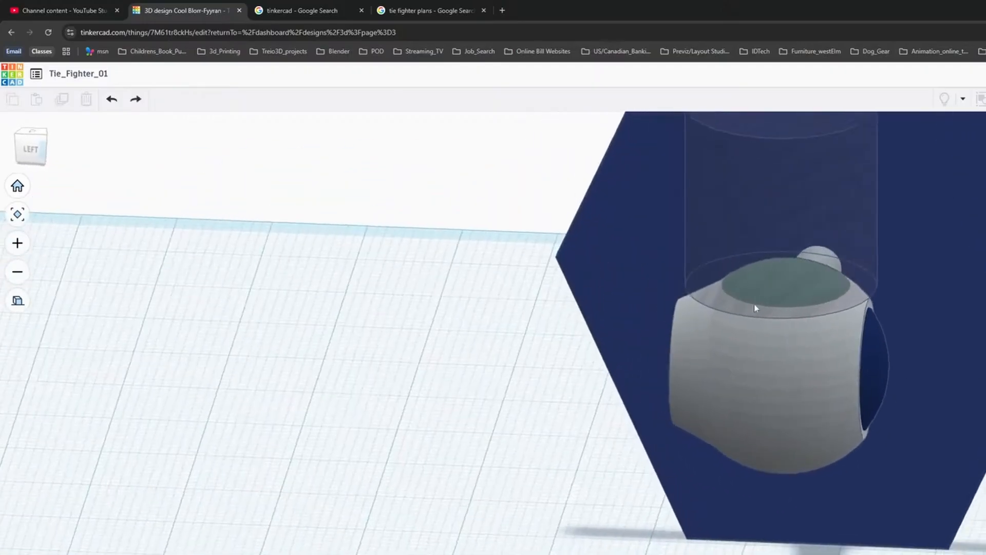
# Try to group the rear engine piece and cockpit shell with the hole cylinder, and undo the grouping.
pyautogui.click(687, 352)
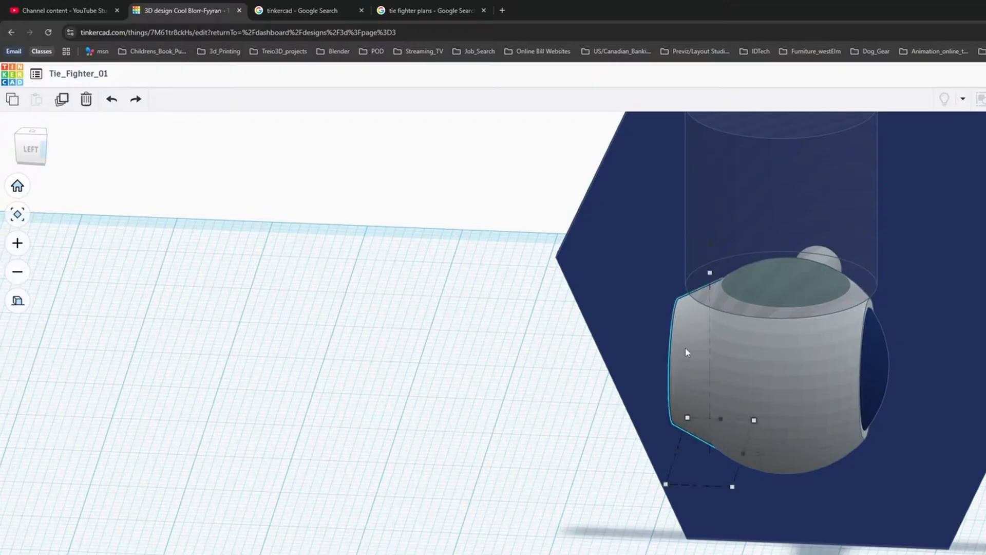
pyautogui.click(776, 362)
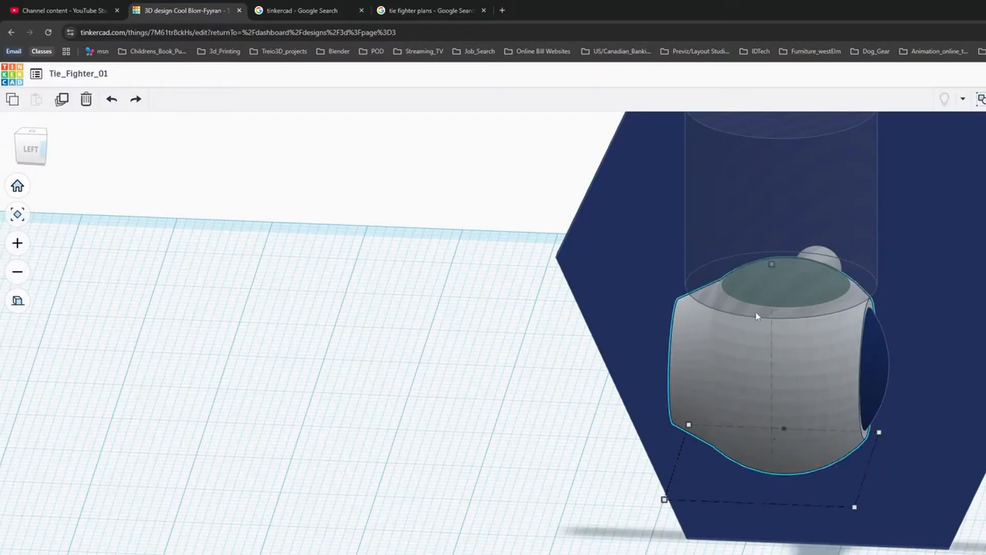
pyautogui.keyDown('shift'); pyautogui.click(759, 227); pyautogui.keyUp('shift')
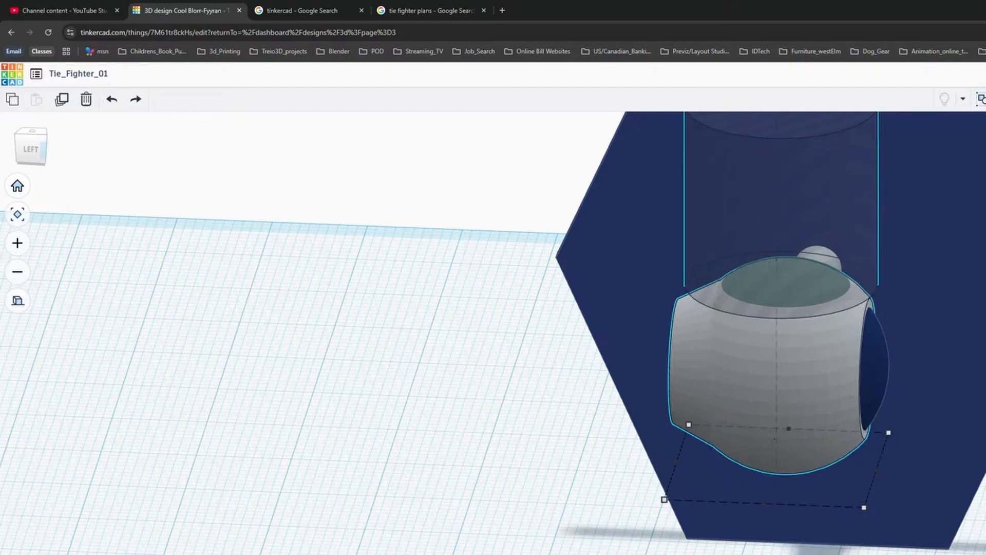
pyautogui.hotkey('ctrl', 'g')
pyautogui.moveTo(938, 356); pyautogui.dragTo(784, 362, button='right')
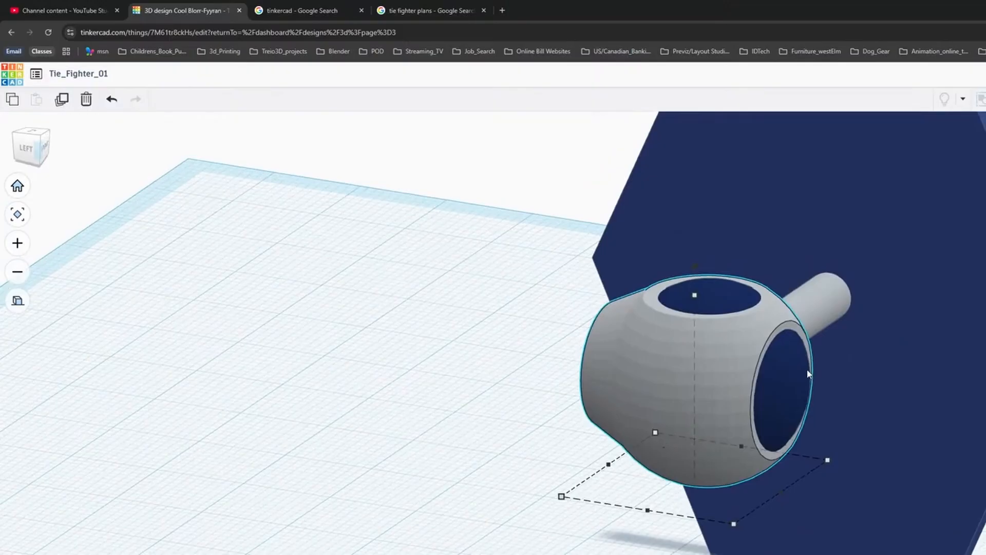
pyautogui.moveTo(830, 365); pyautogui.dragTo(887, 363, button='right')
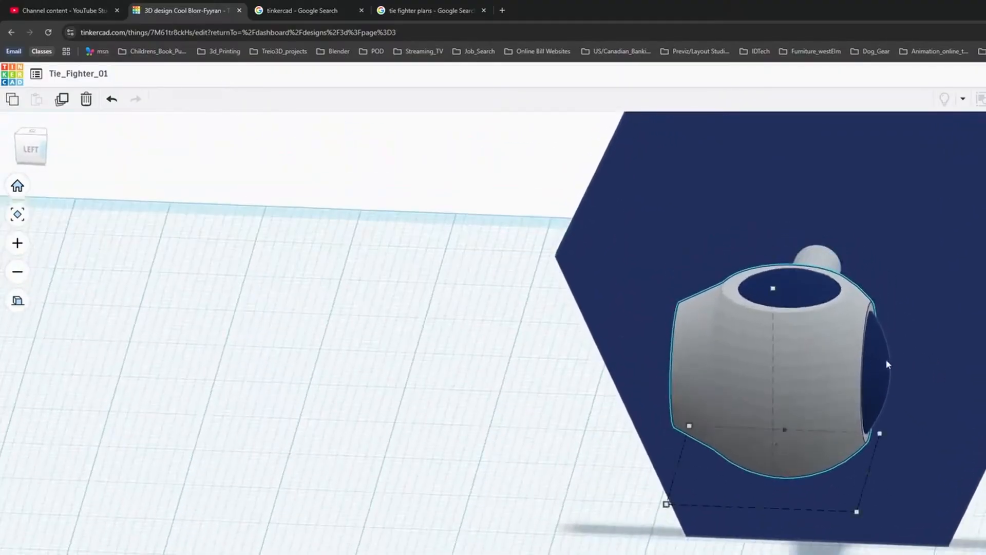
pyautogui.moveTo(796, 358); pyautogui.dragTo(800, 380, button='right')
pyautogui.hotkey('ctrl', 'z')
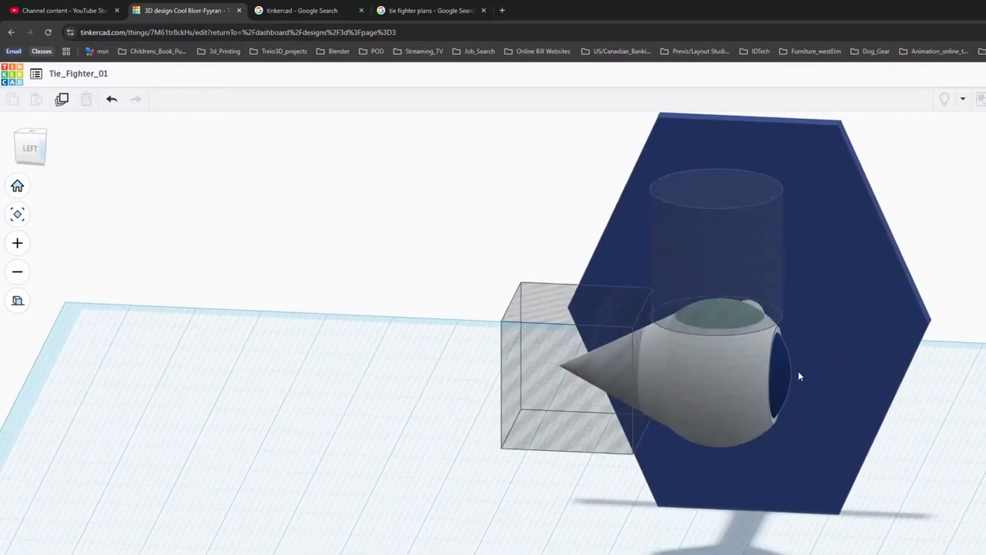
# Duplicate the cockpit shell and lift the copy straight up above the hole cylinder.
pyautogui.moveTo(918, 361); pyautogui.dragTo(928, 341, button='right')
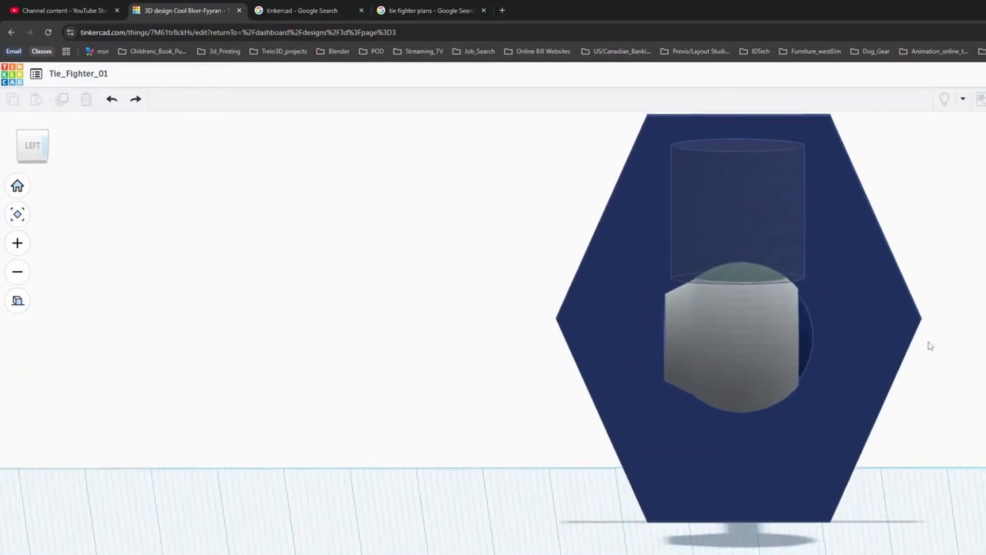
pyautogui.click(763, 317)
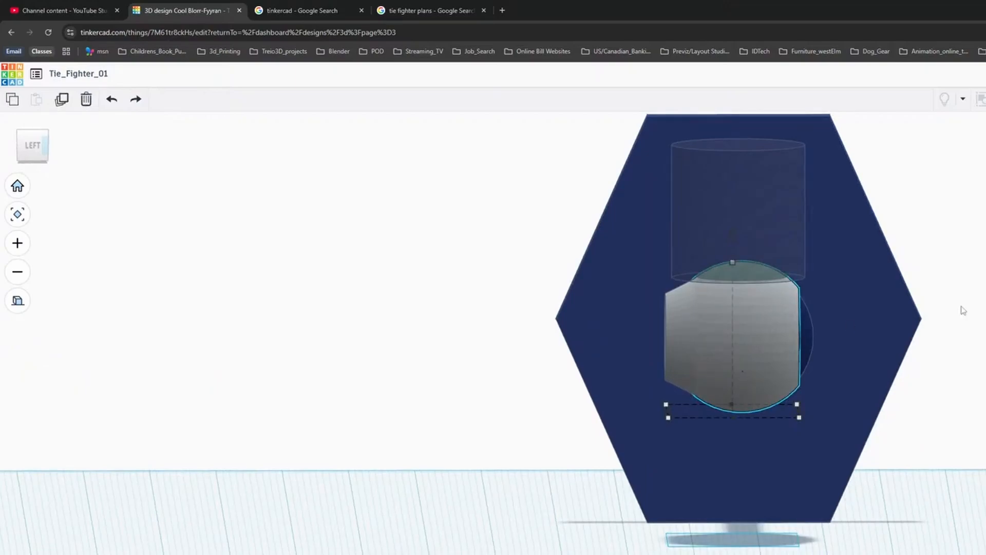
pyautogui.click(40, 149)
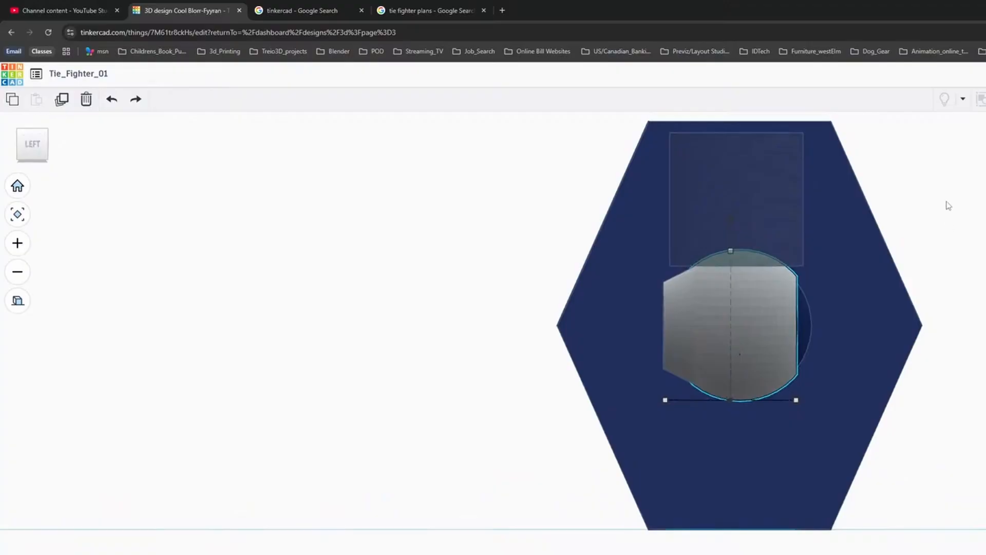
pyautogui.moveTo(950, 203); pyautogui.dragTo(727, 288, button='middle')
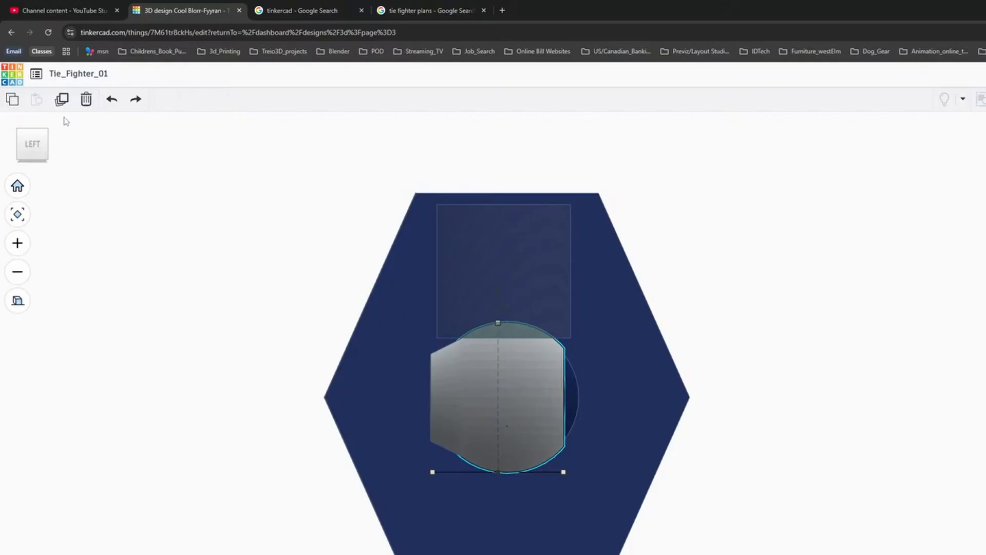
pyautogui.click(66, 100)
pyautogui.moveTo(608, 306); pyautogui.dragTo(982, 287, button='right')
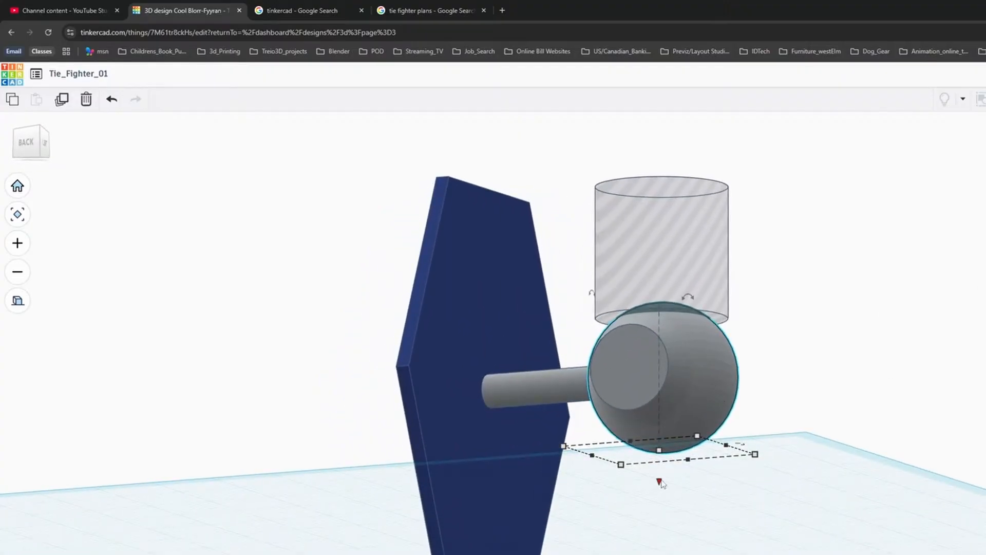
pyautogui.moveTo(660, 476); pyautogui.dragTo(662, 197)
# Duplicate the hole cylinder between the cockpit pod and the raised shell copy.
pyautogui.moveTo(843, 283); pyautogui.dragTo(582, 269, button='right')
pyautogui.click(580, 267)
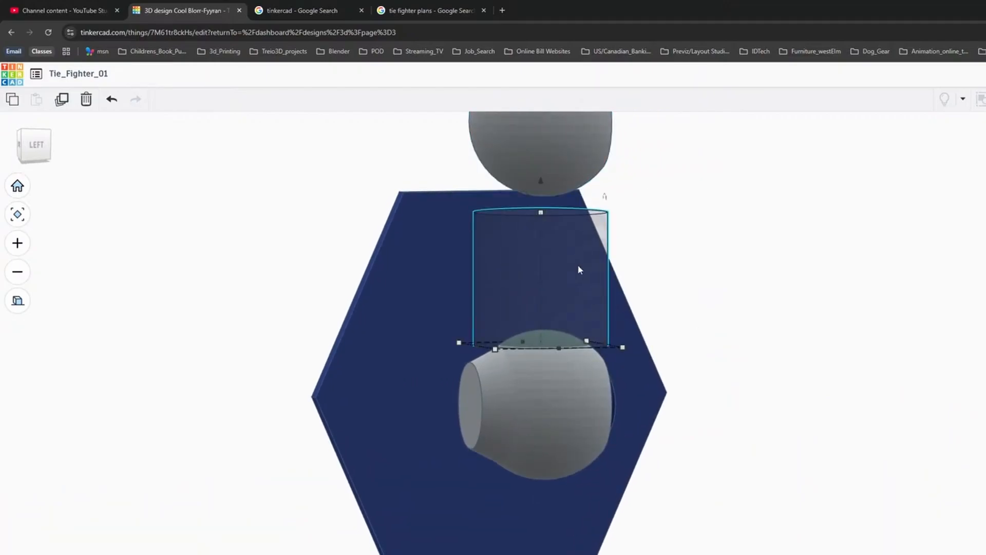
pyautogui.click(62, 102)
pyautogui.moveTo(699, 244); pyautogui.dragTo(873, 251, button='right')
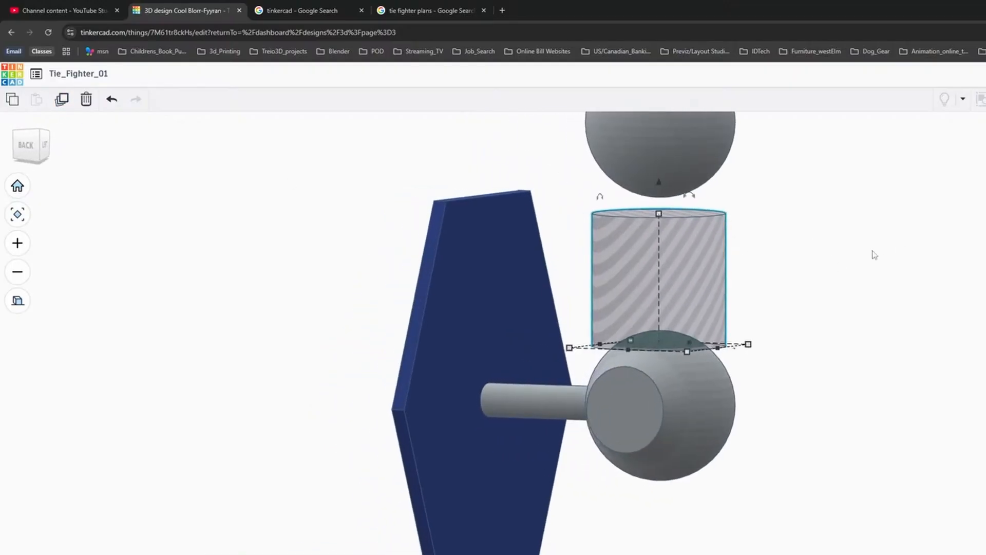
pyautogui.scroll(-6, 697, 184)
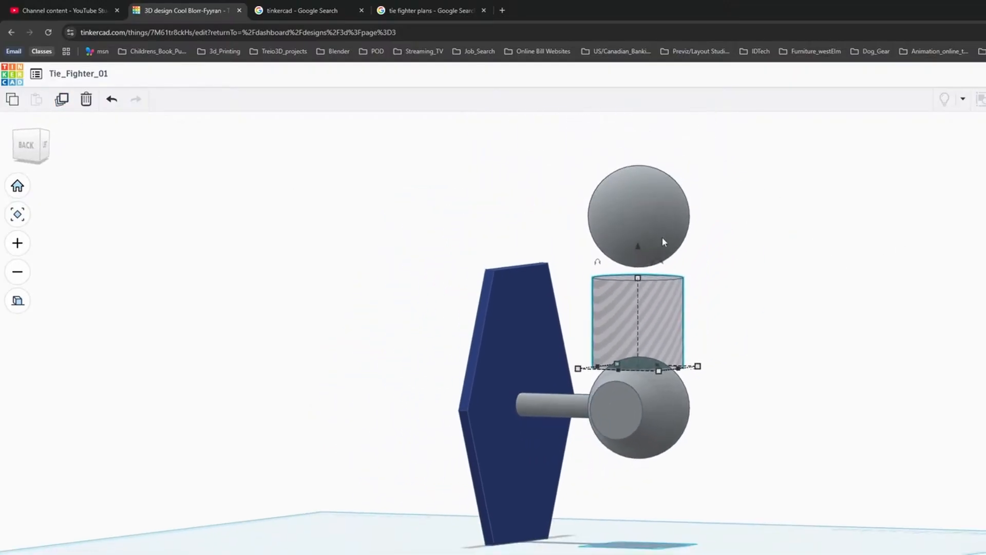
# Raise the duplicate hole cylinder above the shell copy, and group the cockpit shell and rear engine piece with the remaining hole cylinder.
pyautogui.moveTo(625, 279); pyautogui.dragTo(627, 116)
pyautogui.moveTo(838, 314); pyautogui.dragTo(587, 376, button='right')
pyautogui.scroll(5, 589, 376)
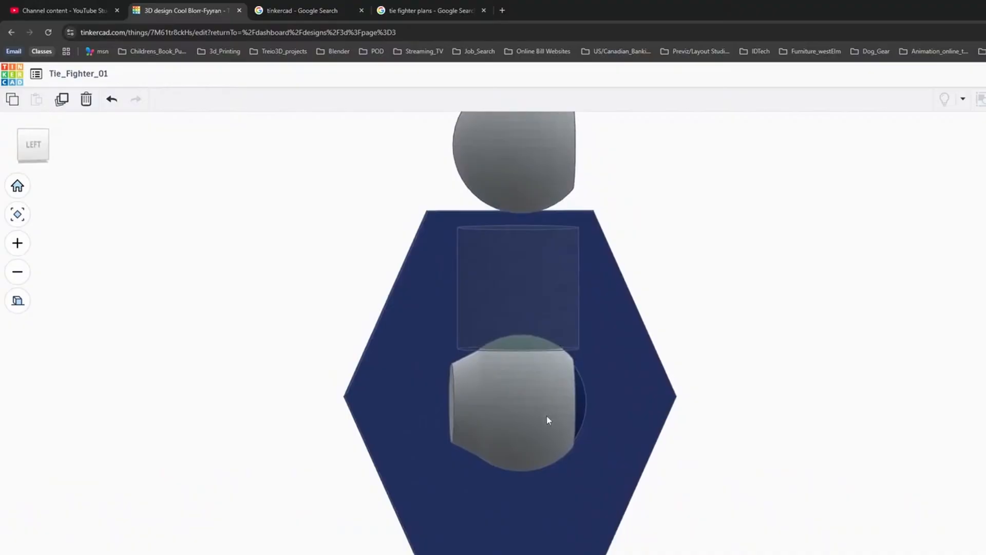
pyautogui.moveTo(747, 307); pyautogui.dragTo(726, 301, button='right')
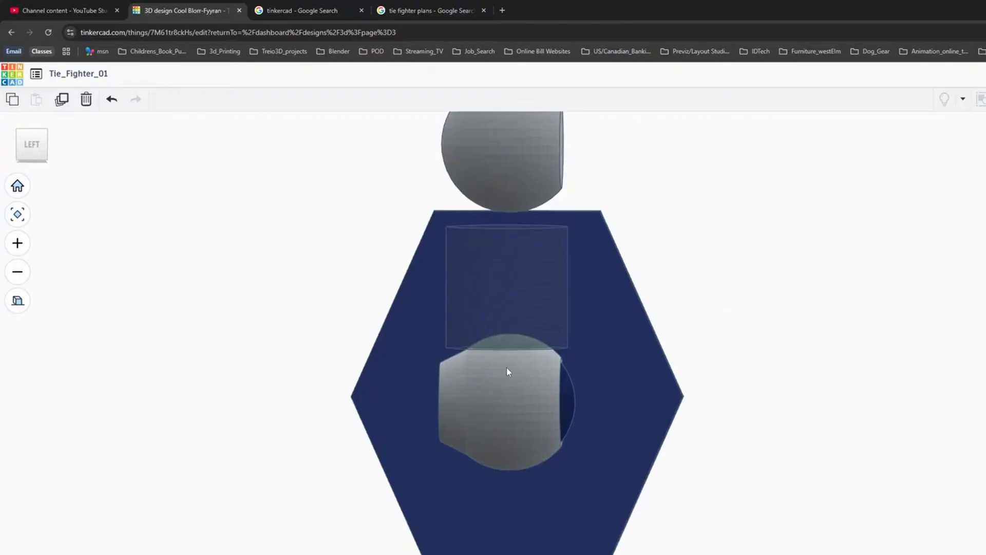
pyautogui.click(494, 397)
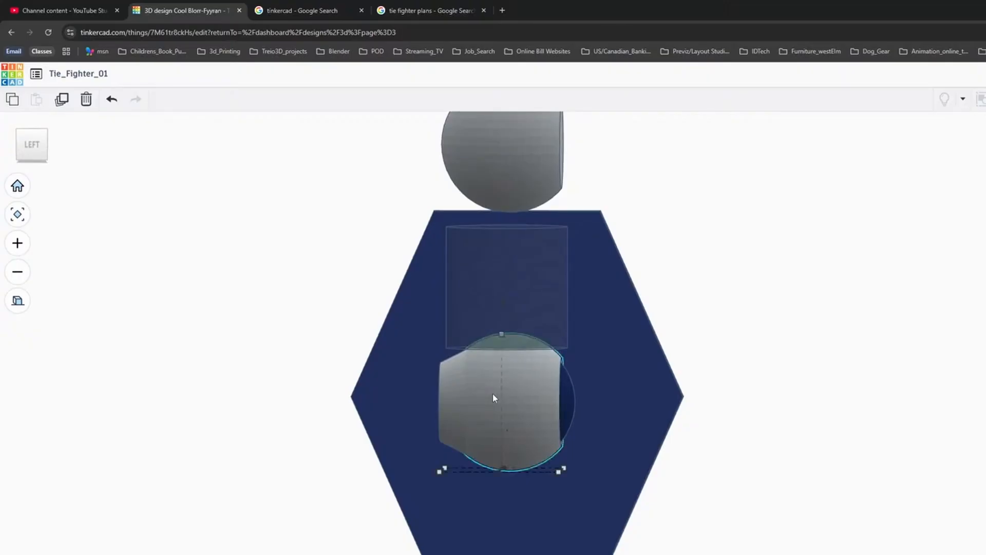
pyautogui.keyDown('shift'); pyautogui.click(449, 383); pyautogui.keyUp('shift')
pyautogui.keyDown('shift'); pyautogui.click(470, 262); pyautogui.keyUp('shift')
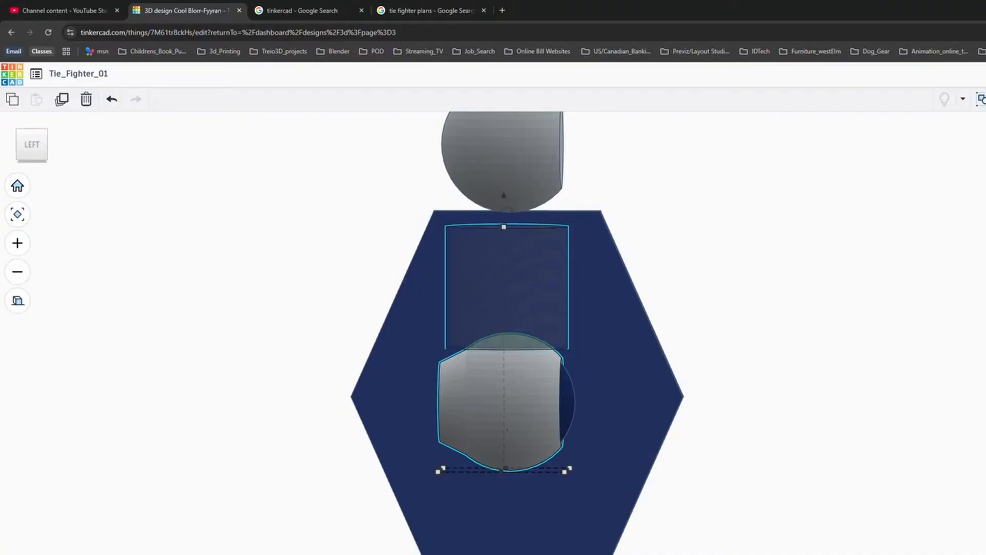
pyautogui.hotkey('ctrl', 'g')
# Lower the spare hole cylinder until its base sits 39.75 mm above the workplane, slightly above the pod's cut top.
pyautogui.moveTo(887, 355); pyautogui.dragTo(875, 395, button='right')
pyautogui.scroll(-4, 841, 384)
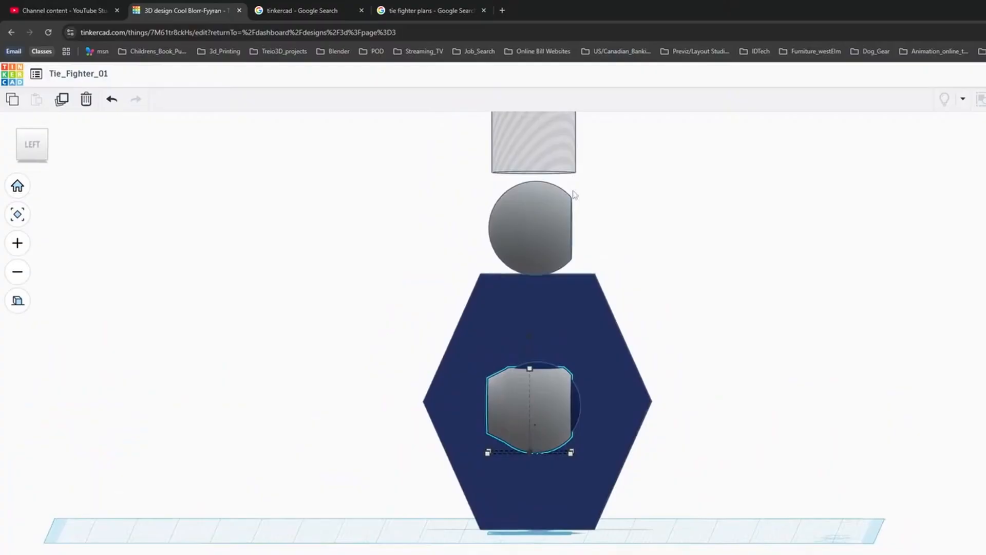
pyautogui.click(567, 135)
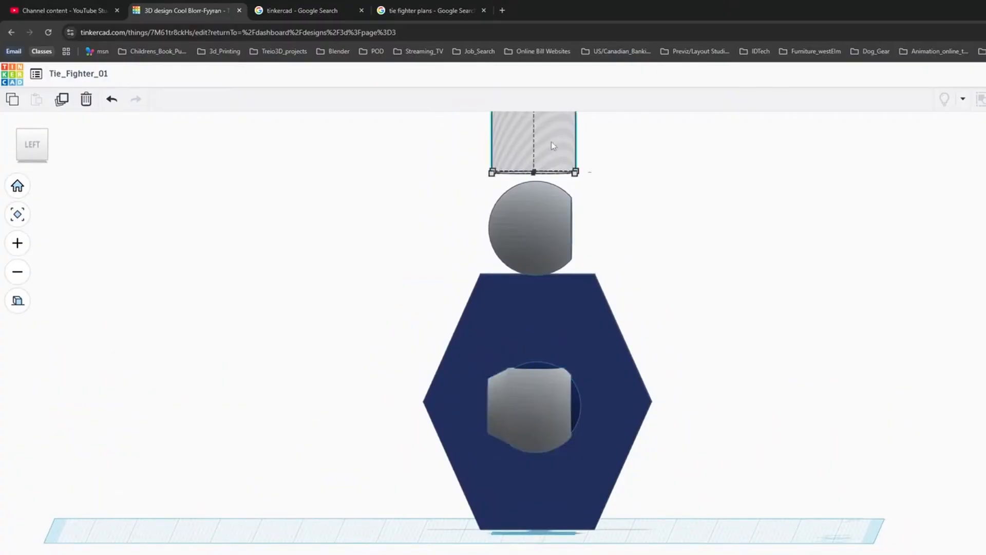
pyautogui.click(34, 148)
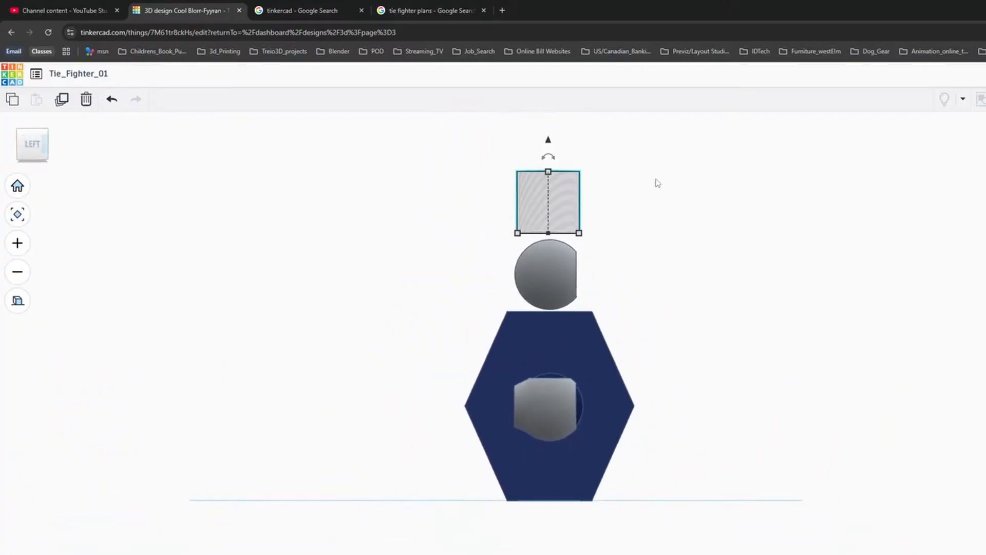
pyautogui.moveTo(550, 144); pyautogui.dragTo(581, 289)
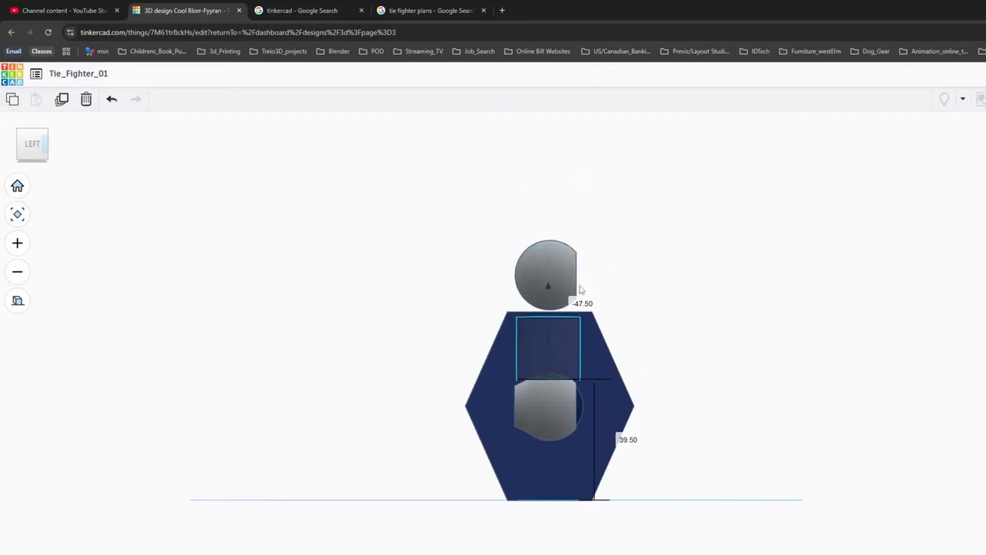
pyautogui.scroll(3, 619, 353)
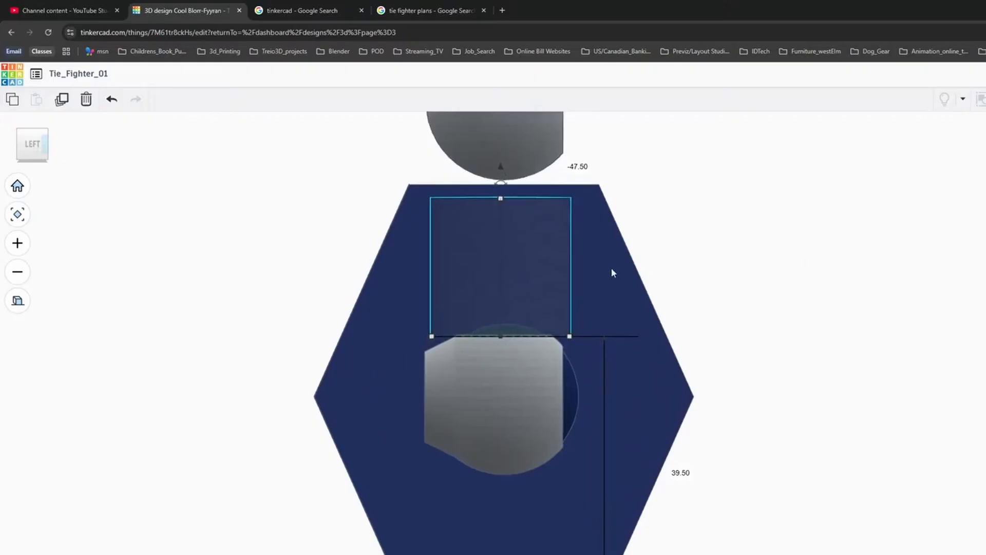
pyautogui.scroll(2, 609, 269)
pyautogui.moveTo(483, 133)
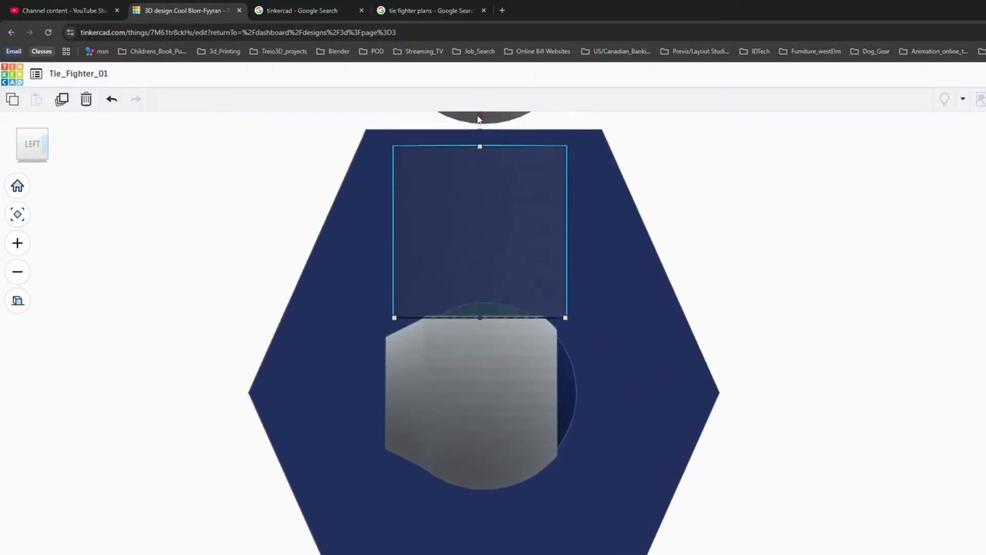
pyautogui.moveTo(479, 118); pyautogui.dragTo(478, 117)
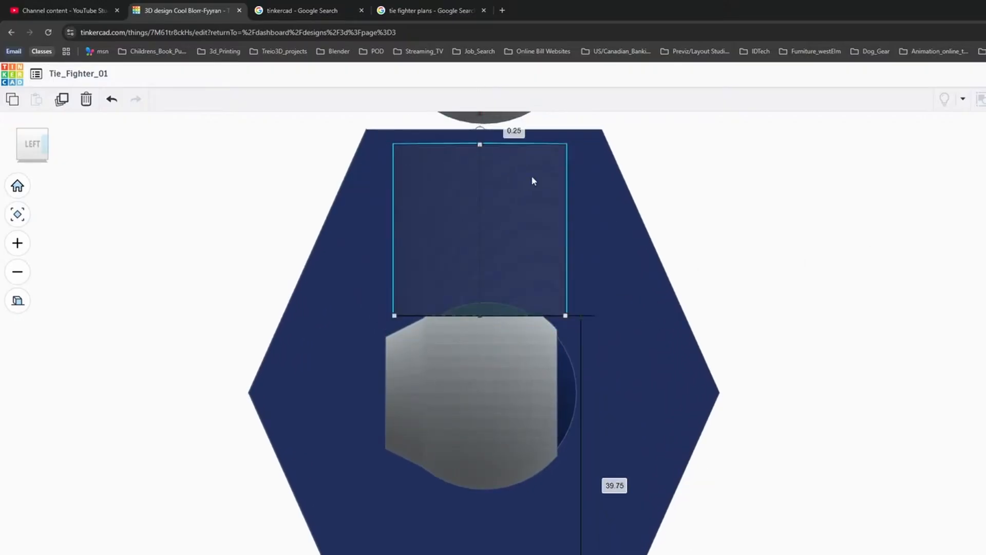
# Group the inner blue sphere with the hole cylinder to cut off the sphere's top.
pyautogui.keyDown('shift'); pyautogui.click(574, 380); pyautogui.keyUp('shift')
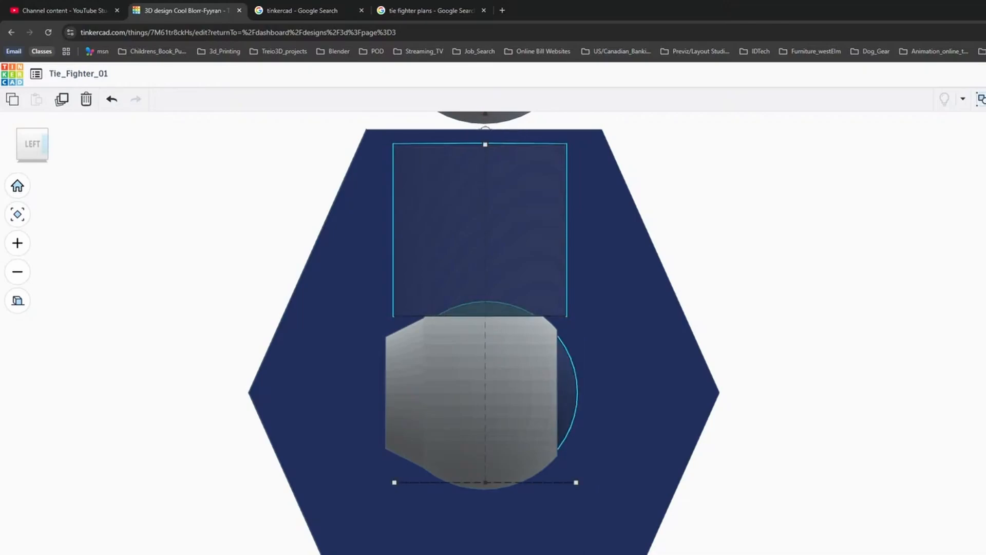
pyautogui.click(982, 99)
pyautogui.moveTo(976, 260)
pyautogui.mouseDown(button='right')
pyautogui.moveTo(931, 327)
pyautogui.moveTo(985, 259)
pyautogui.mouseUp(button='right')
pyautogui.scroll(-3, 952, 330)
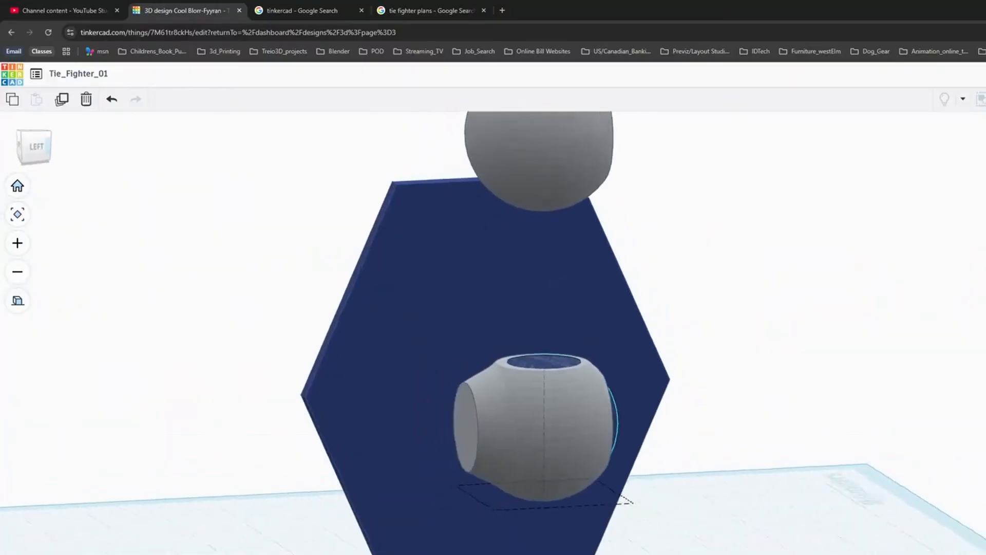
pyautogui.click(929, 295)
# Add a box hole to the workplane beside the wing panel.
pyautogui.moveTo(927, 293); pyautogui.dragTo(857, 271, button='right')
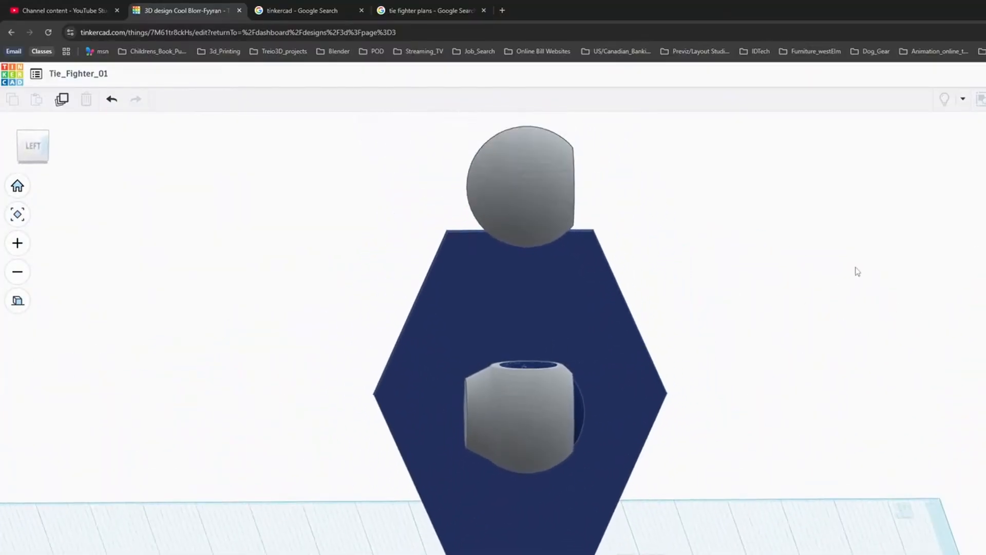
pyautogui.scroll(-1, 857, 271)
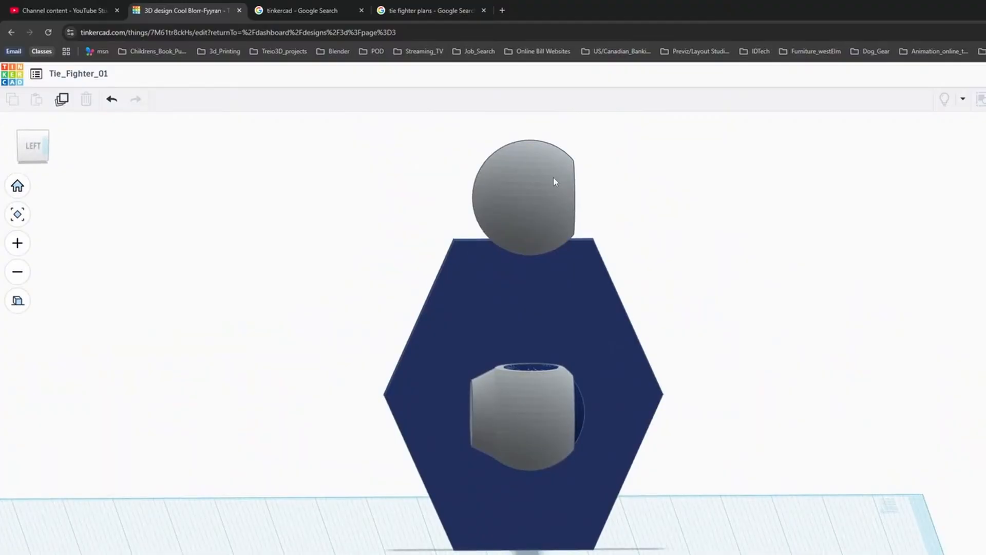
pyautogui.moveTo(810, 233); pyautogui.dragTo(799, 214, button='right')
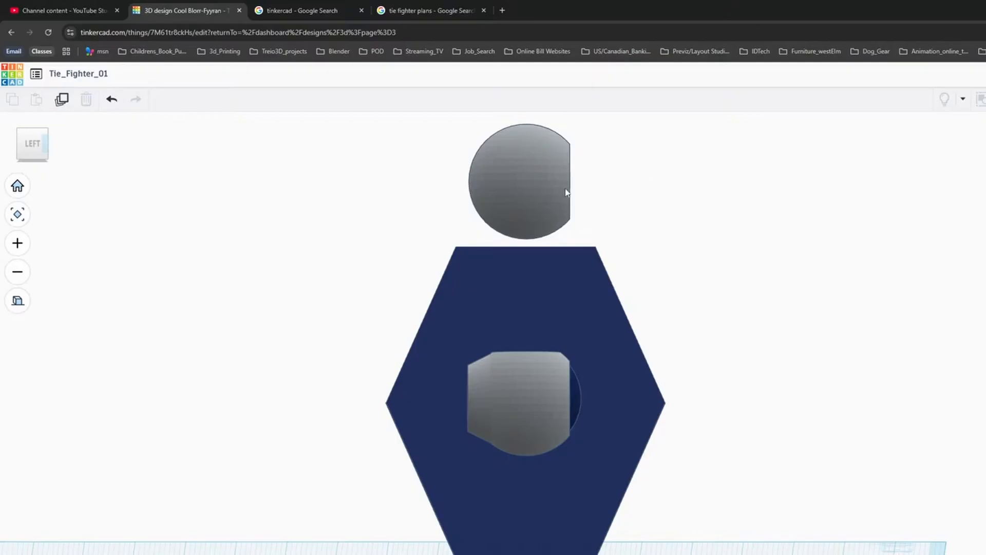
pyautogui.click(533, 154)
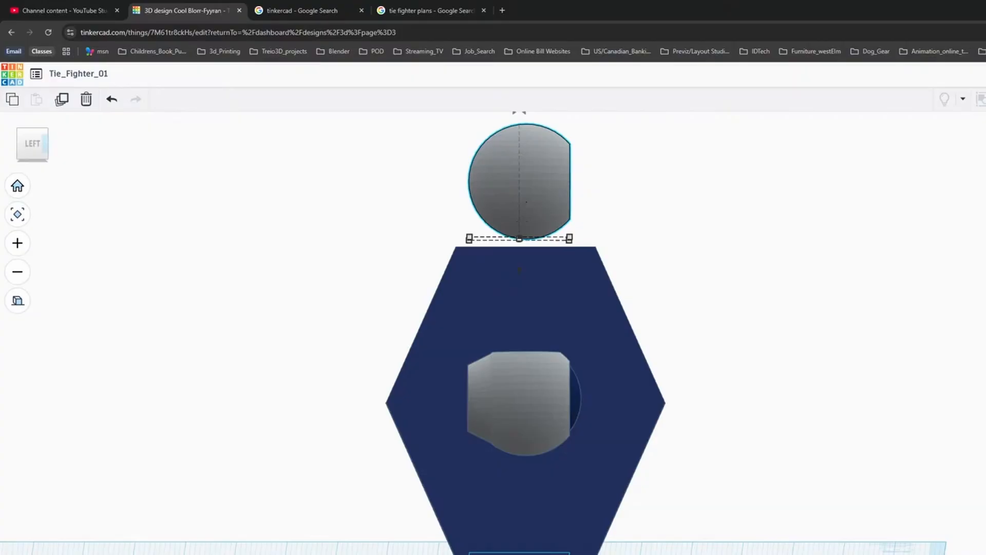
pyautogui.press('Escape')
pyautogui.moveTo(904, 360); pyautogui.dragTo(720, 552)
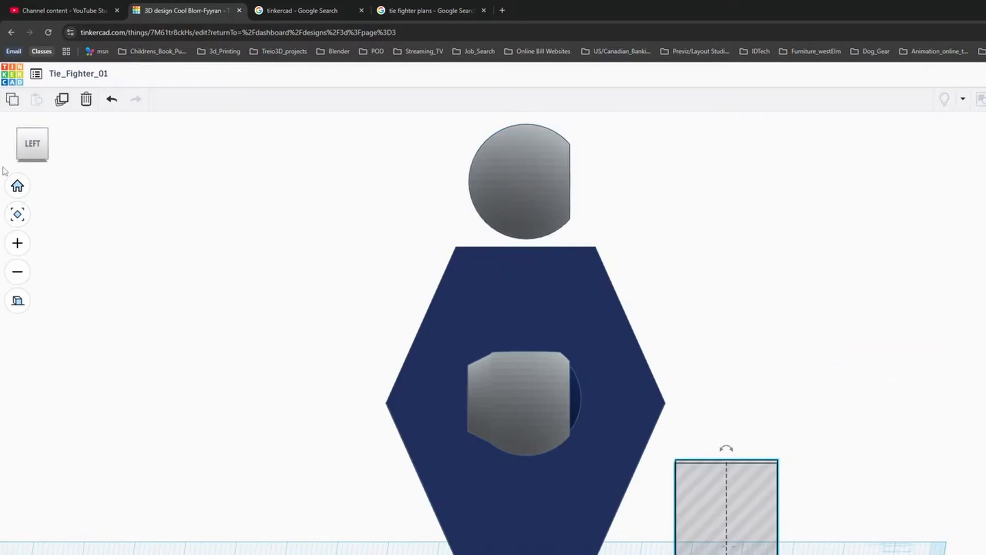
# Move the box hole along the workplane until it lies beneath the cockpit pod.
pyautogui.click(33, 143)
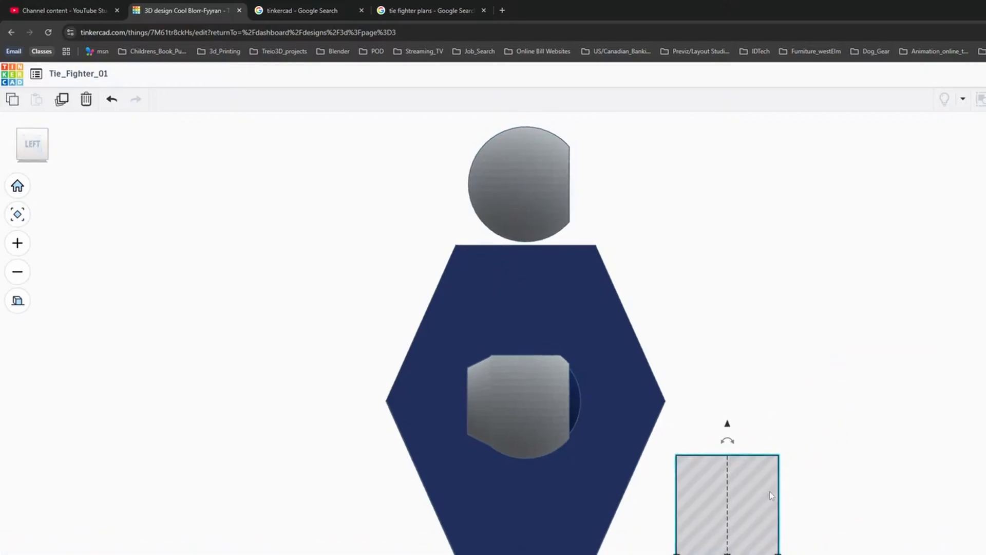
pyautogui.moveTo(757, 497); pyautogui.dragTo(542, 516)
pyautogui.moveTo(779, 473); pyautogui.dragTo(503, 540, button='right')
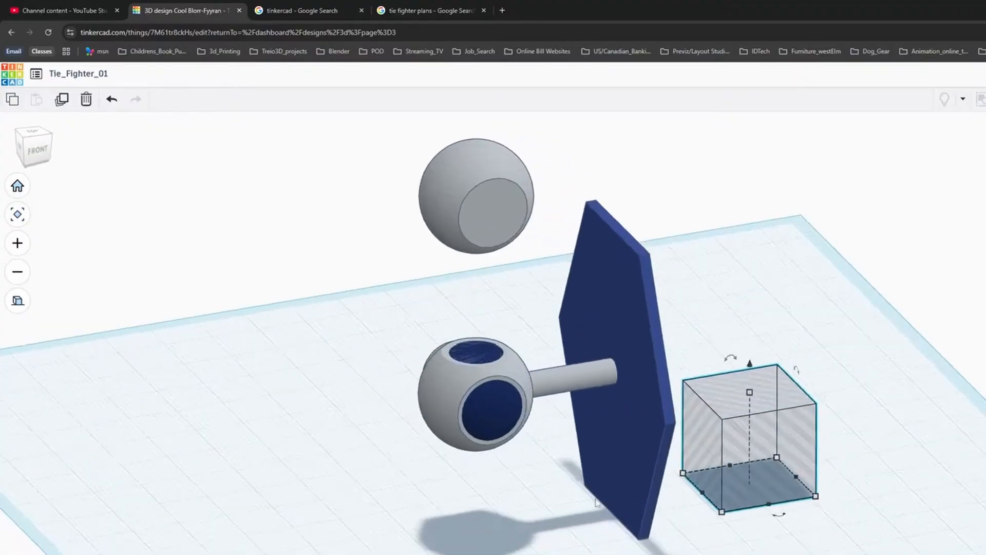
pyautogui.moveTo(813, 448); pyautogui.dragTo(519, 505)
pyautogui.moveTo(521, 507); pyautogui.dragTo(750, 466, button='right')
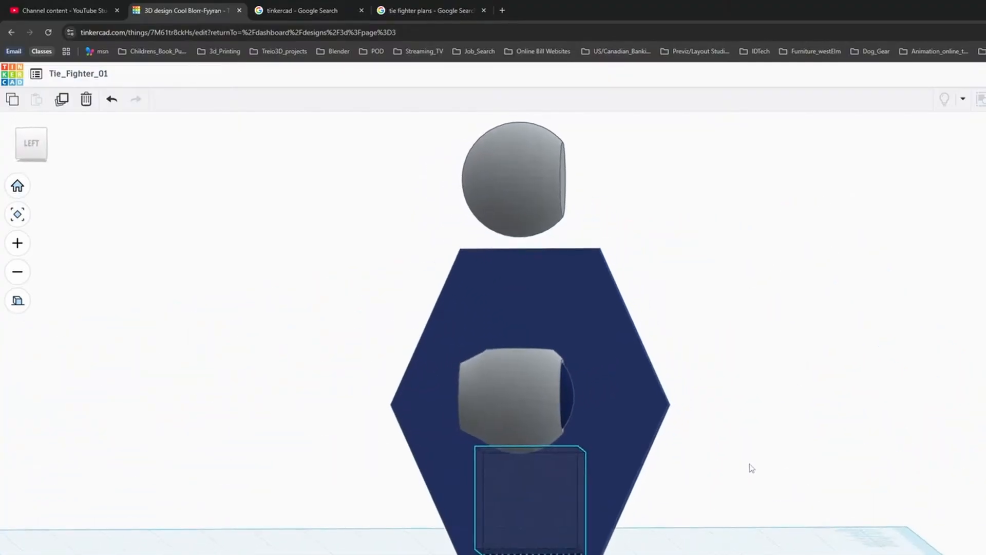
# Raise the box hole 19.50 mm so its top meets the pod's cut top, and shift it rearward over the pod.
pyautogui.click(31, 144)
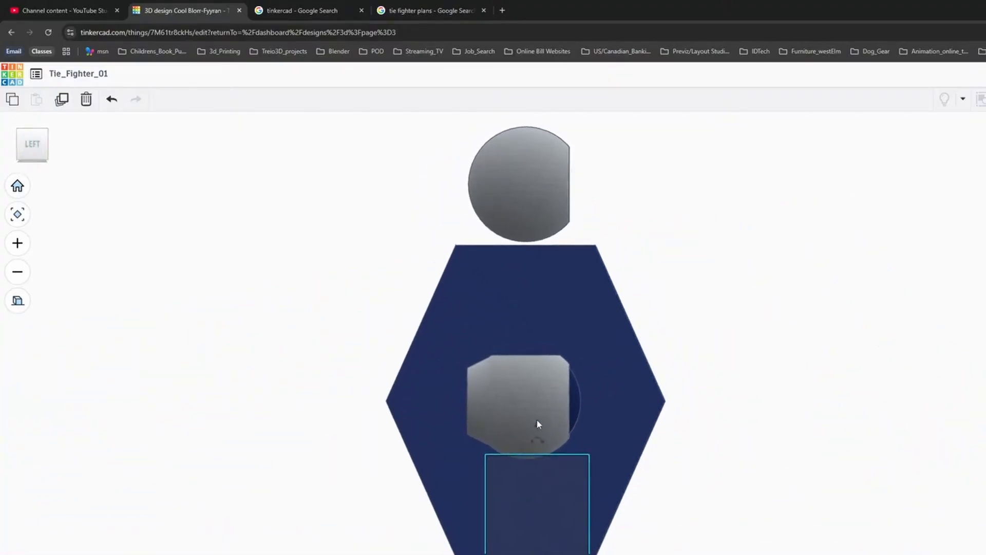
pyautogui.moveTo(537, 425); pyautogui.dragTo(527, 322)
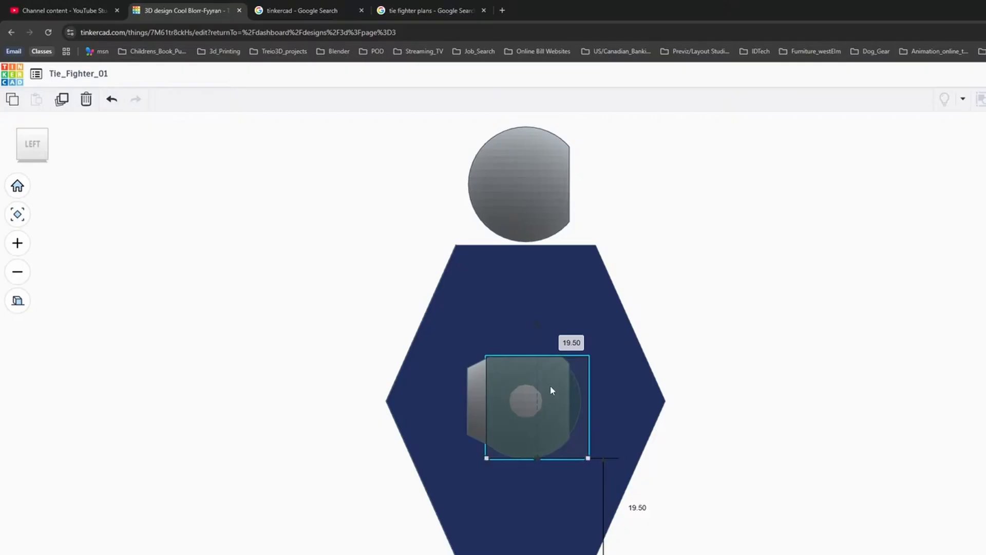
pyautogui.moveTo(550, 385); pyautogui.dragTo(538, 392)
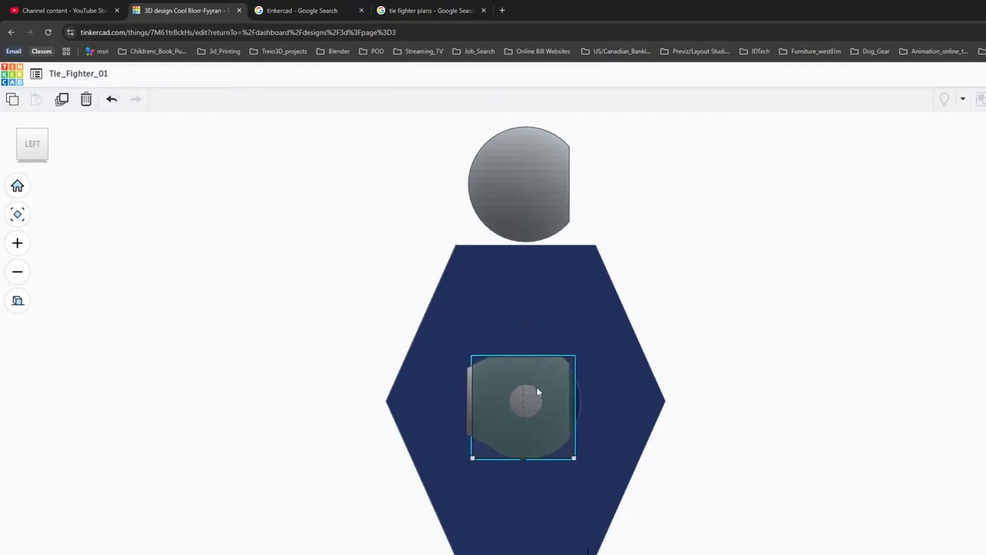
# Stretch the box hole past the pod's front and both sides, making it 26 mm wide.
pyautogui.moveTo(780, 411); pyautogui.dragTo(545, 468, button='right')
pyautogui.moveTo(499, 475); pyautogui.dragTo(517, 486)
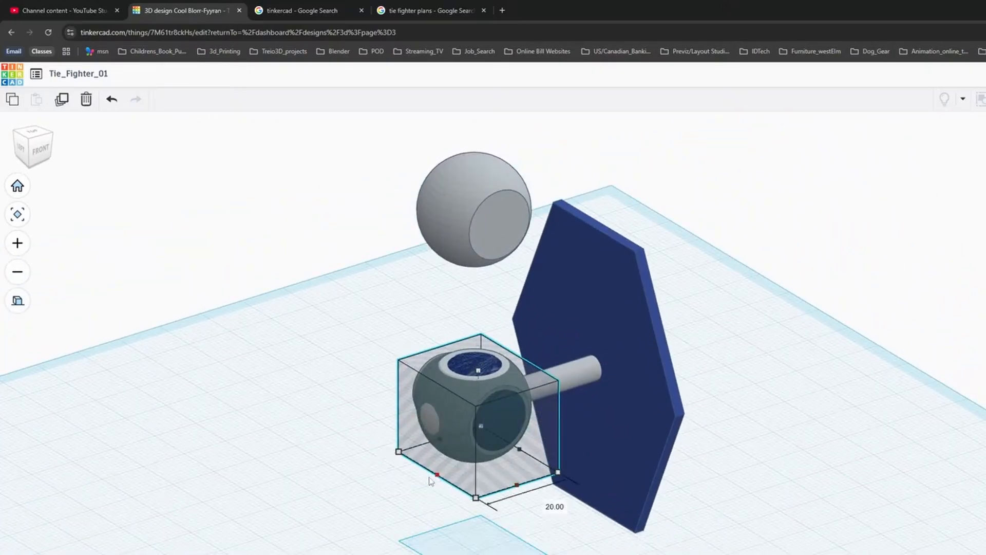
pyautogui.moveTo(437, 478); pyautogui.dragTo(427, 482)
pyautogui.moveTo(471, 473); pyautogui.dragTo(408, 455, button='right')
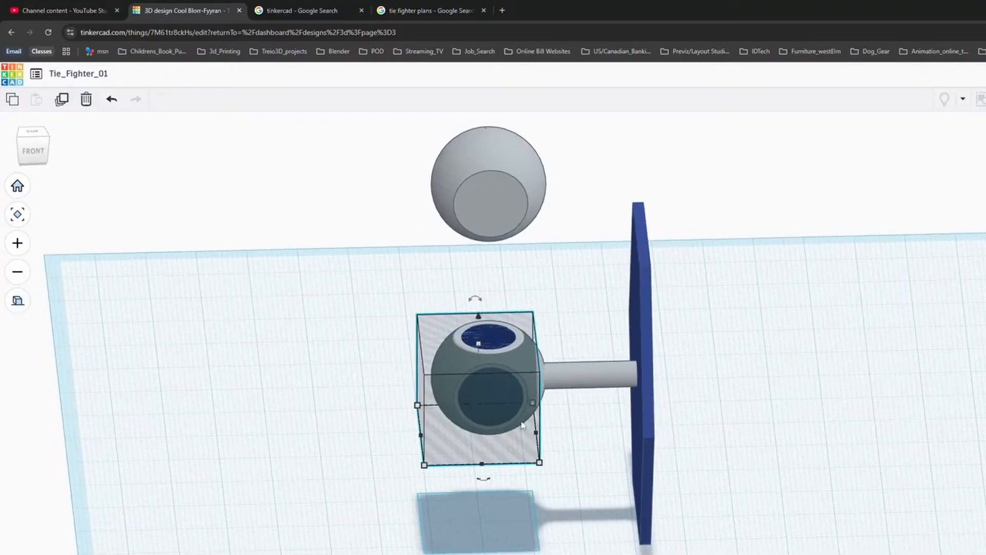
pyautogui.moveTo(537, 435); pyautogui.dragTo(554, 433)
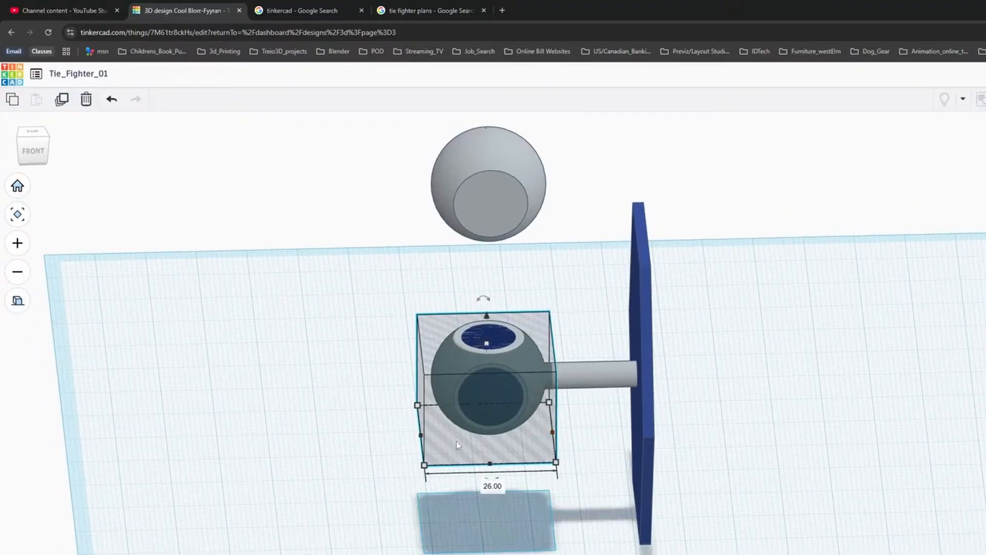
# Extend the box hole beyond the rear of the pod and downward past its underside.
pyautogui.moveTo(555, 436); pyautogui.dragTo(769, 414, button='right')
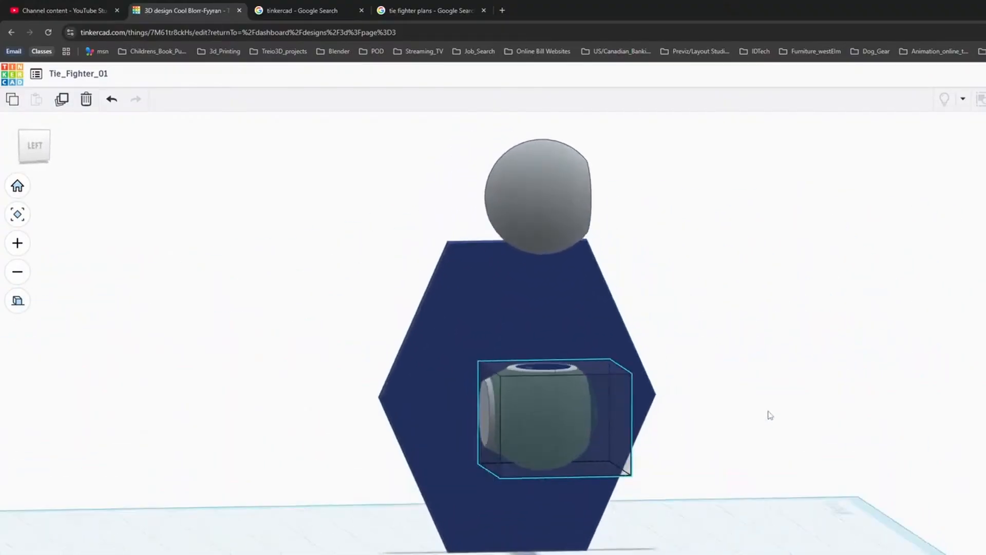
pyautogui.moveTo(514, 478)
pyautogui.mouseDown(button='right')
pyautogui.moveTo(456, 482)
pyautogui.moveTo(504, 492)
pyautogui.mouseUp(button='right')
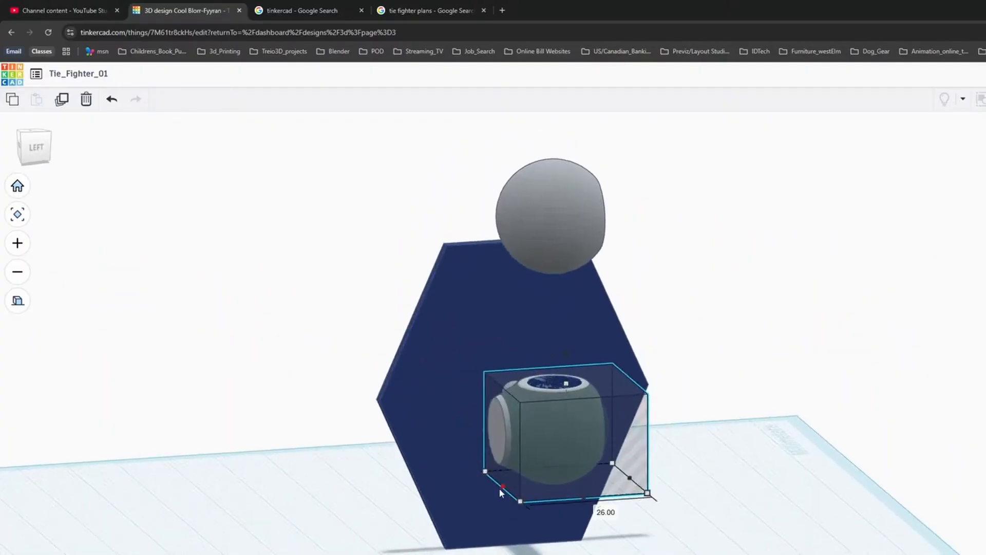
pyautogui.moveTo(696, 459); pyautogui.dragTo(694, 409, button='right')
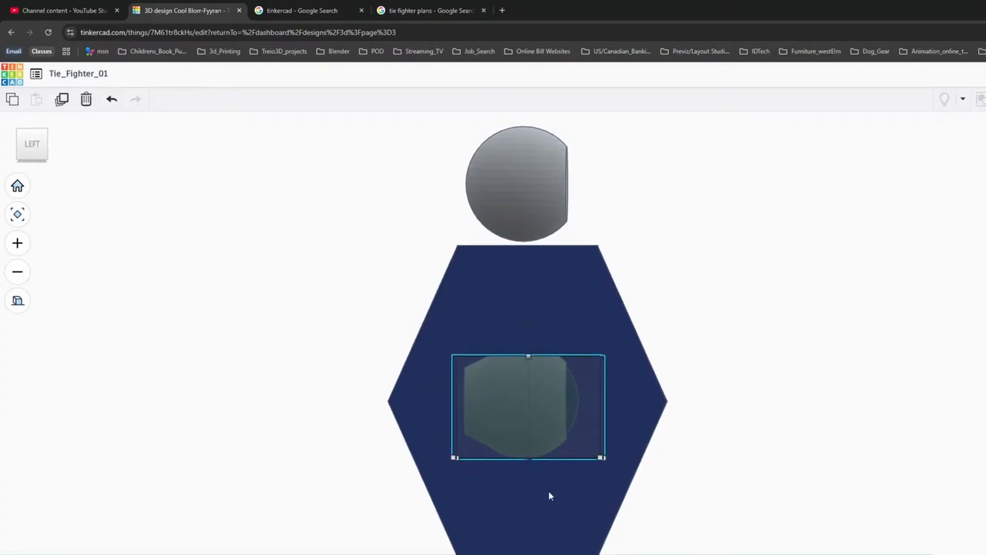
pyautogui.moveTo(551, 495); pyautogui.dragTo(545, 457, button='right')
pyautogui.moveTo(536, 452)
pyautogui.mouseDown()
pyautogui.moveTo(532, 433)
pyautogui.moveTo(532, 466)
pyautogui.mouseUp()
# Lower the shell copy 43.50 mm onto the cockpit pod, so its base sits 18.75 mm above the workplane.
pyautogui.moveTo(726, 334); pyautogui.dragTo(770, 343, button='right')
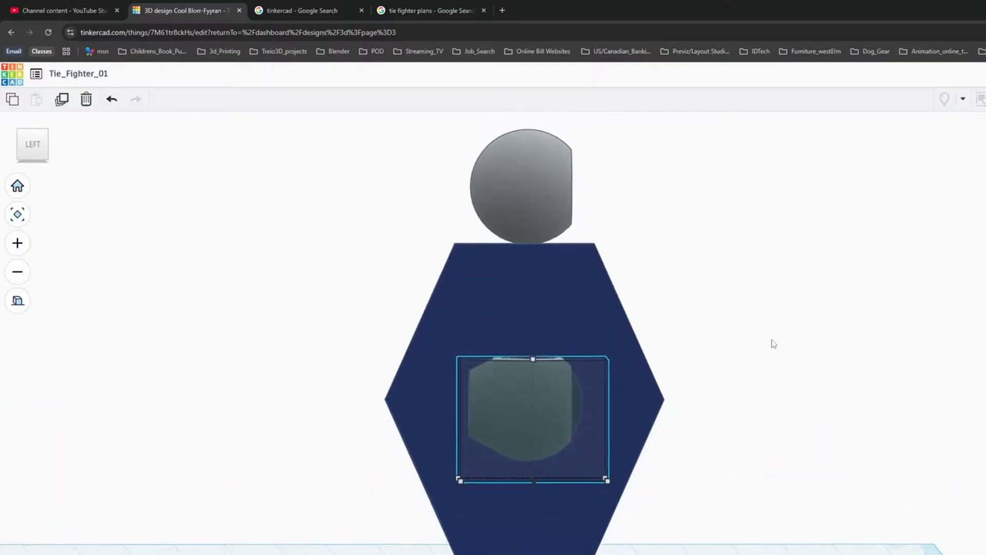
pyautogui.click(549, 186)
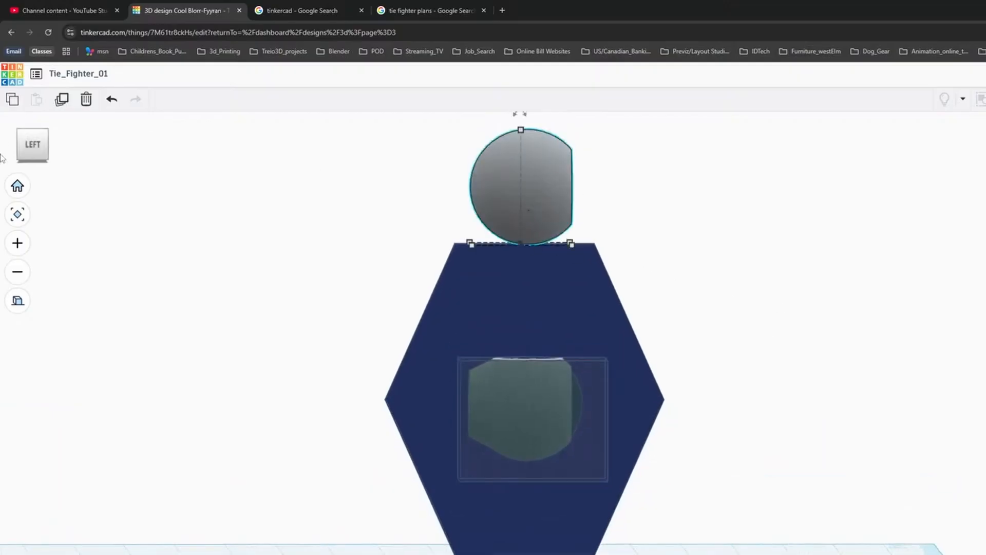
pyautogui.click(36, 147)
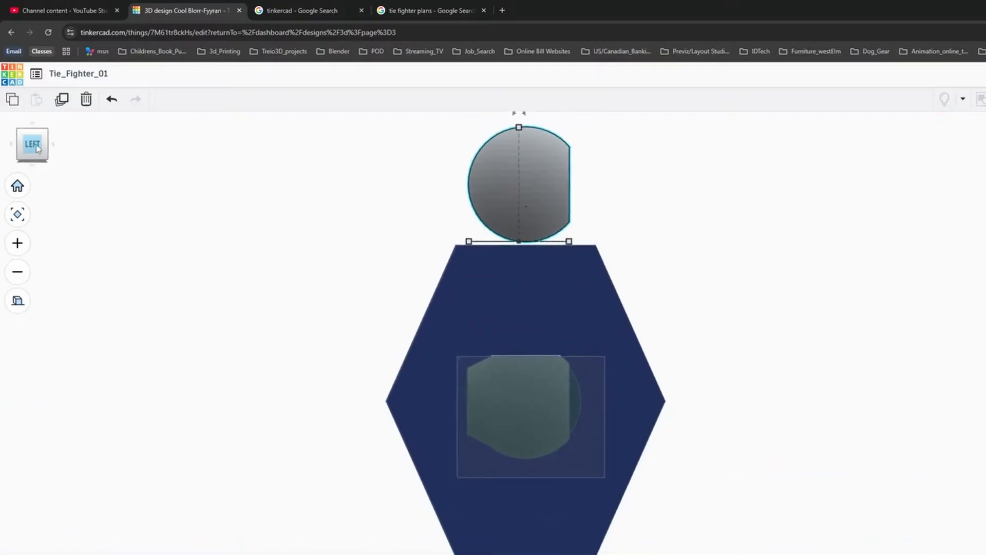
pyautogui.scroll(-3, 591, 170)
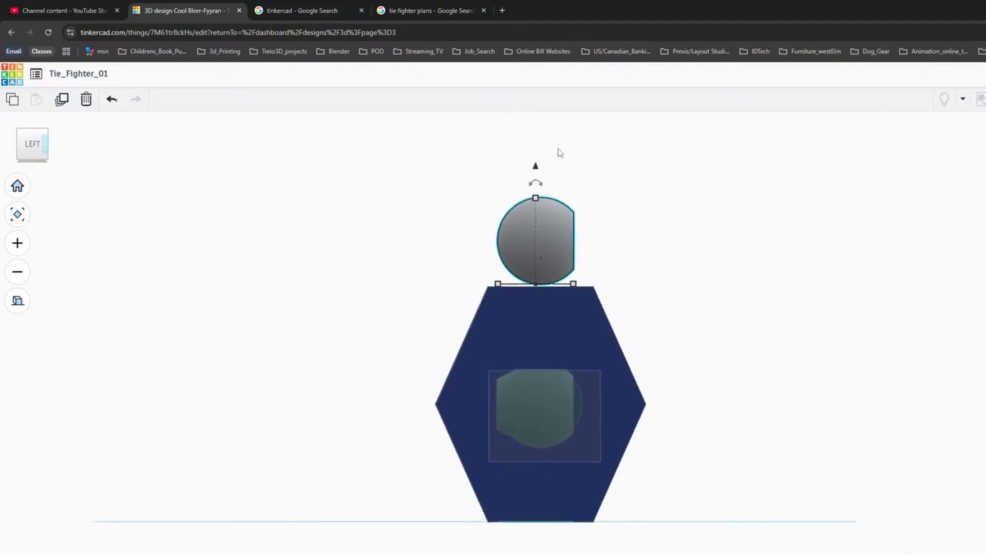
pyautogui.moveTo(536, 167); pyautogui.dragTo(564, 330)
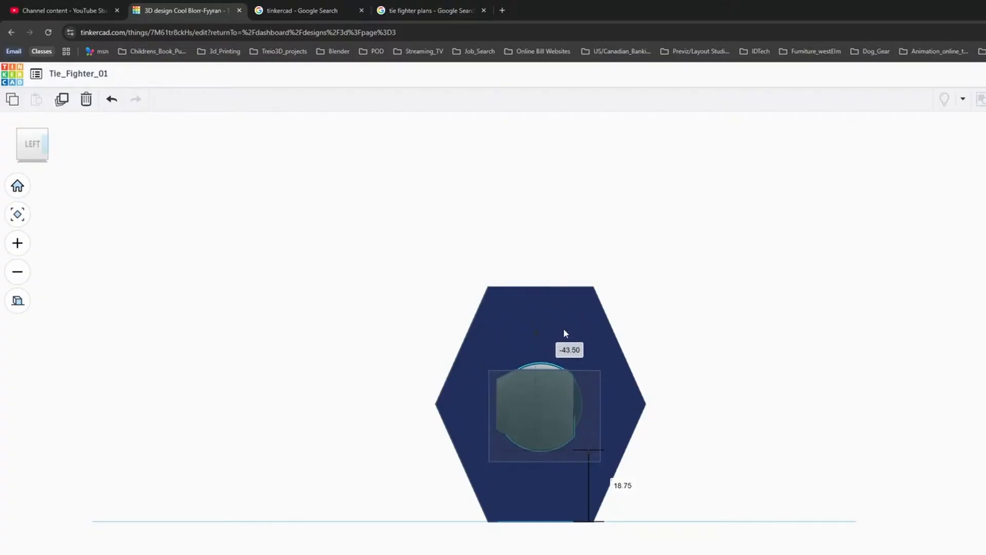
# Raise the shell copy slightly so its curved top stands above the pod's cut opening, checking the hatch against the Tie_Ref.jpg image.
pyautogui.scroll(6, 560, 408)
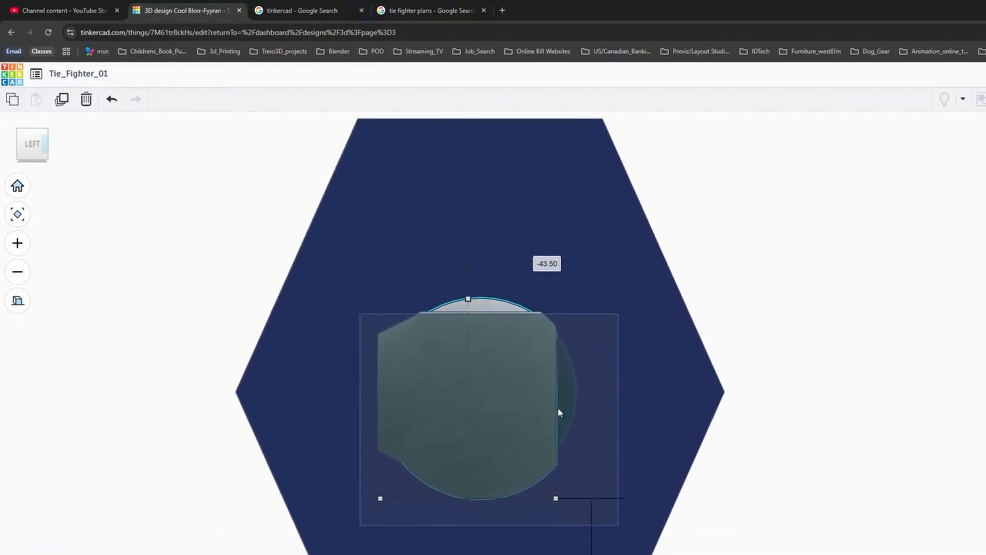
pyautogui.scroll(1, 560, 412)
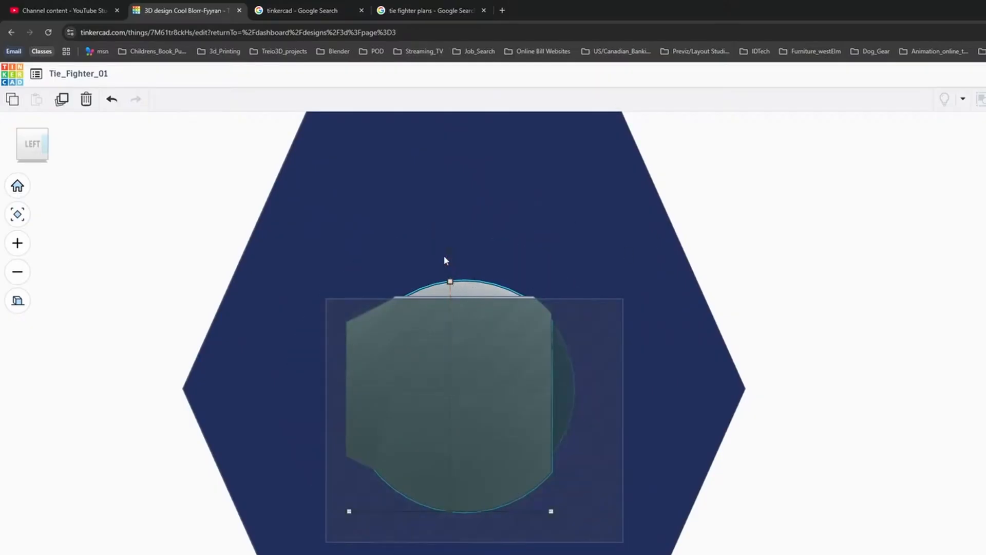
pyautogui.moveTo(448, 267); pyautogui.dragTo(452, 252)
pyautogui.moveTo(450, 247); pyautogui.dragTo(451, 246)
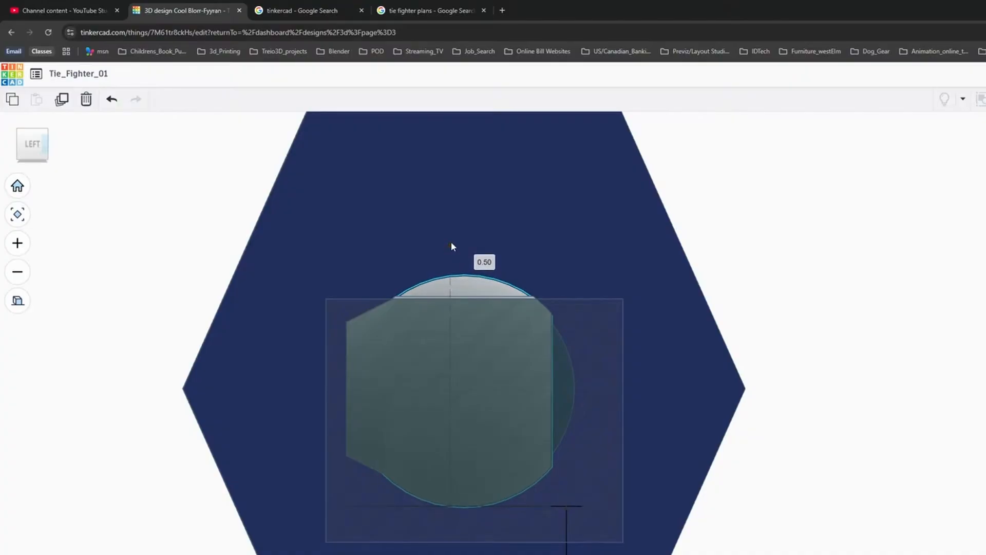
pyautogui.moveTo(452, 246); pyautogui.dragTo(454, 247)
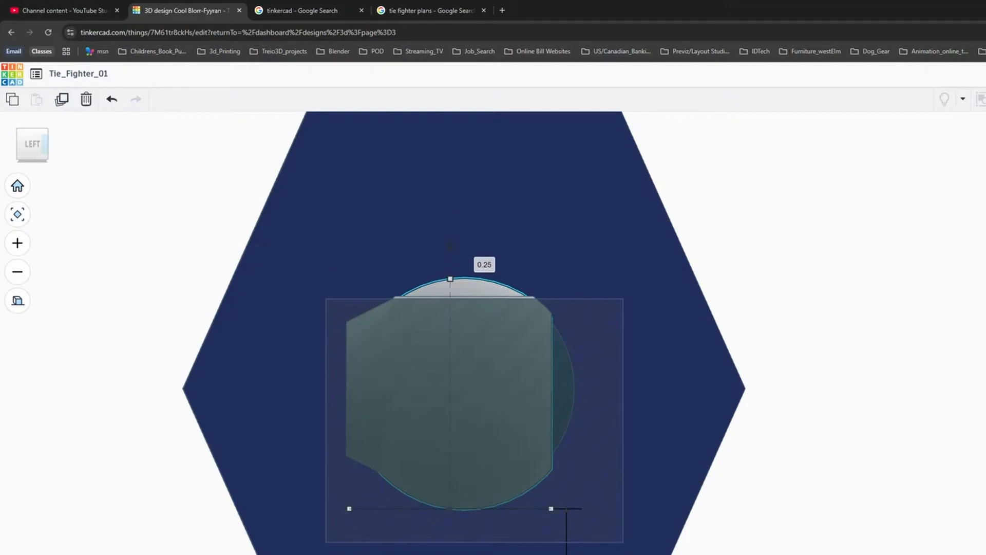
pyautogui.hotkey('alt', 'Tab')
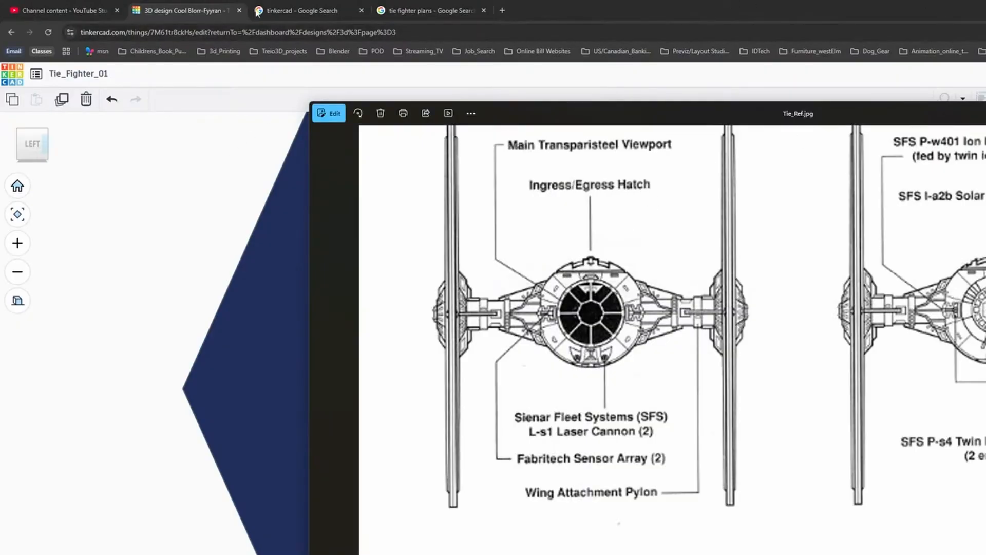
pyautogui.click(191, 11)
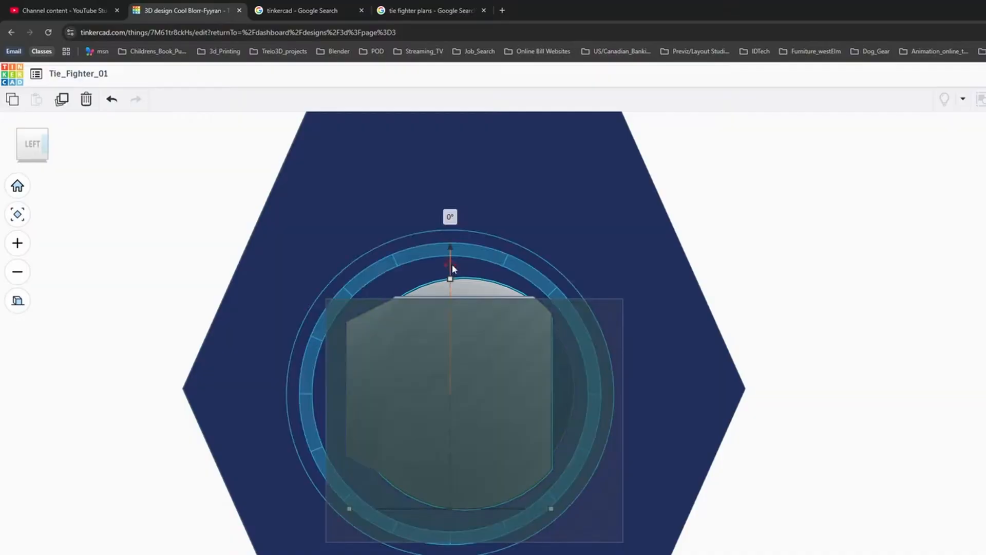
pyautogui.moveTo(449, 247); pyautogui.dragTo(450, 245)
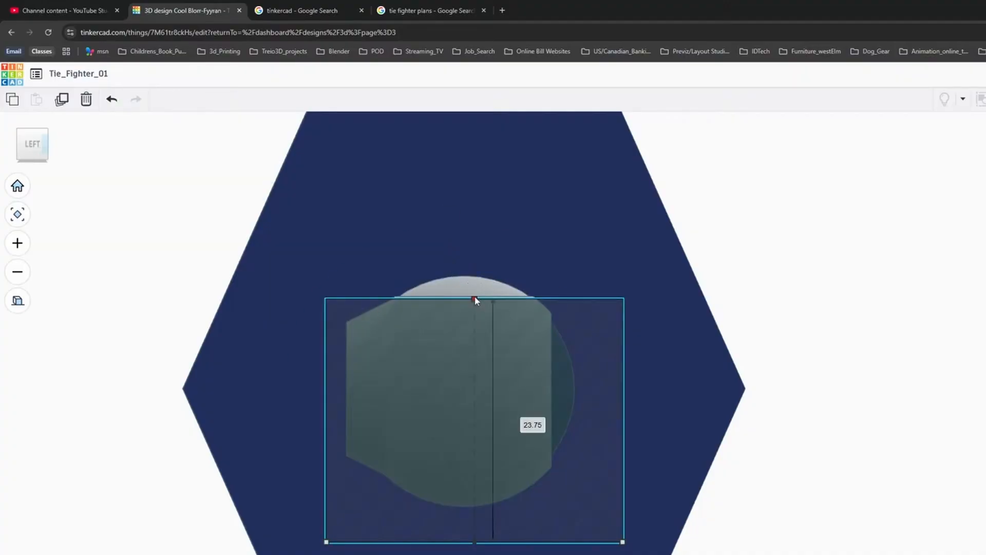
# Increase the box hole's height to 24 mm and group it with the shell copy to cut out the hatch cap.
pyautogui.moveTo(475, 299); pyautogui.dragTo(475, 297)
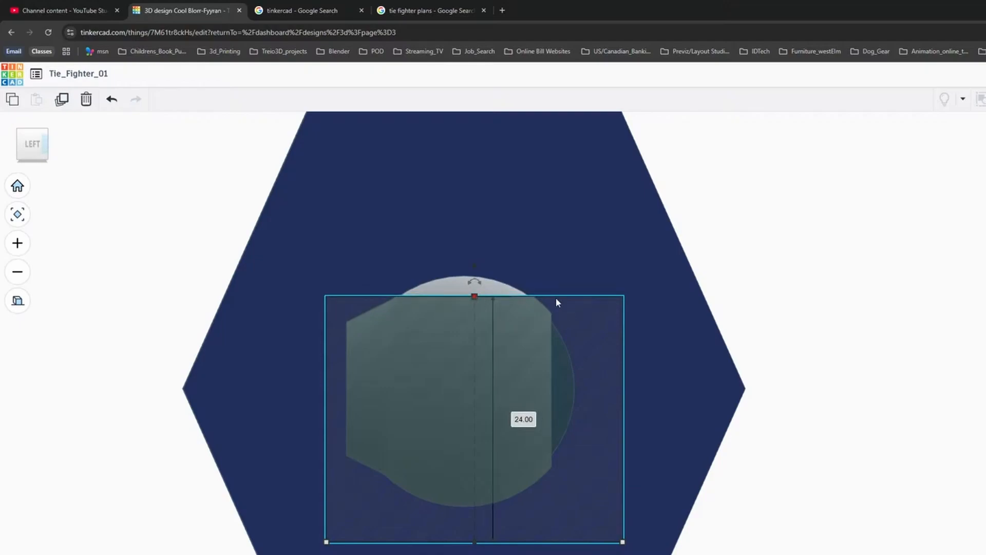
pyautogui.click(436, 286)
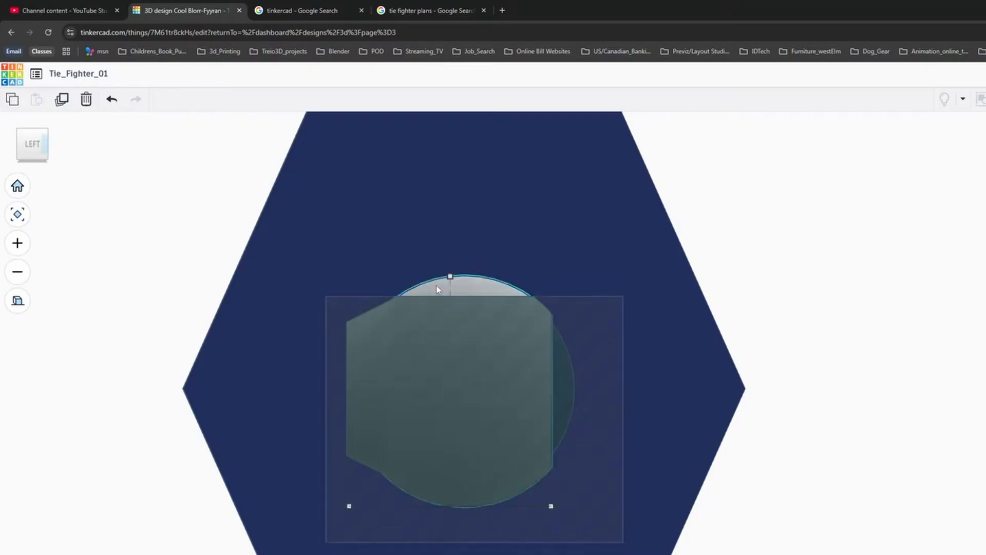
pyautogui.click(338, 314)
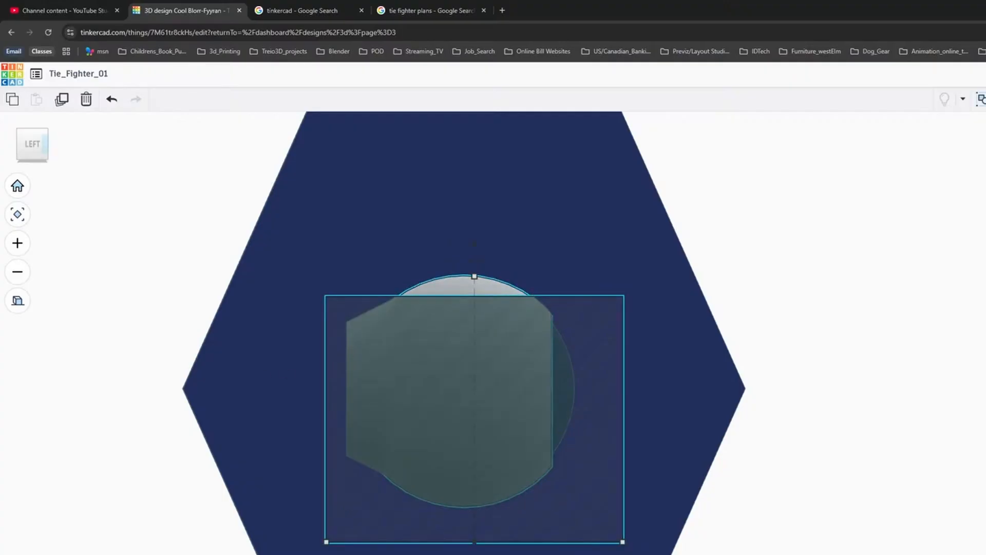
pyautogui.hotkey('ctrl', 'g')
# Examine the hatch cap on the pod from several angles and compare the front view with the reference image.
pyautogui.moveTo(755, 304); pyautogui.dragTo(839, 389, button='right')
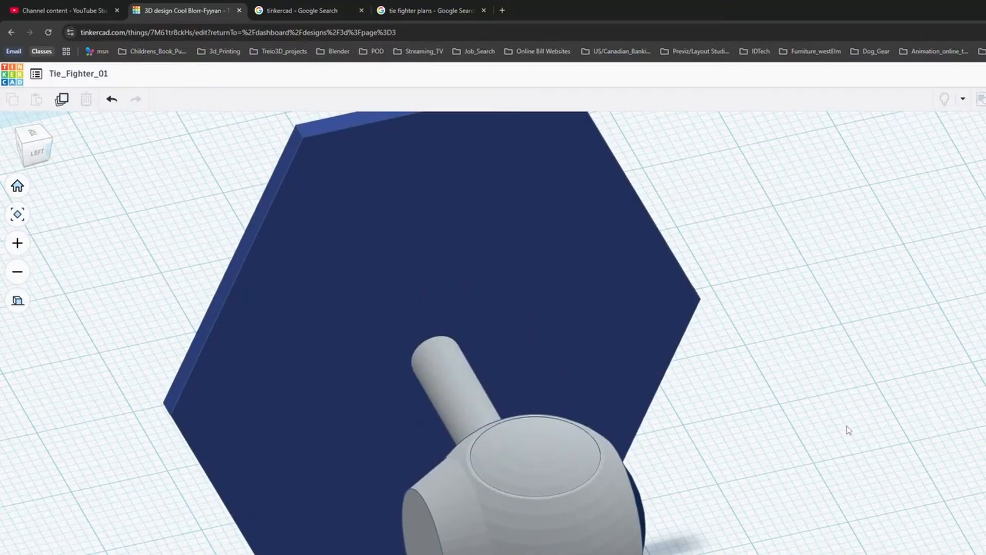
pyautogui.moveTo(845, 429); pyautogui.dragTo(731, 390, button='right')
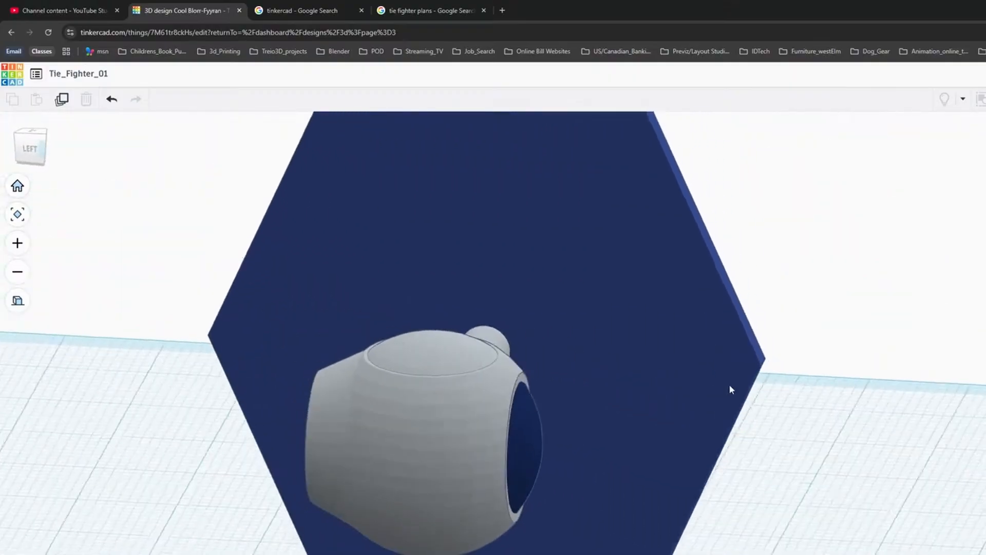
pyautogui.scroll(-3, 731, 390)
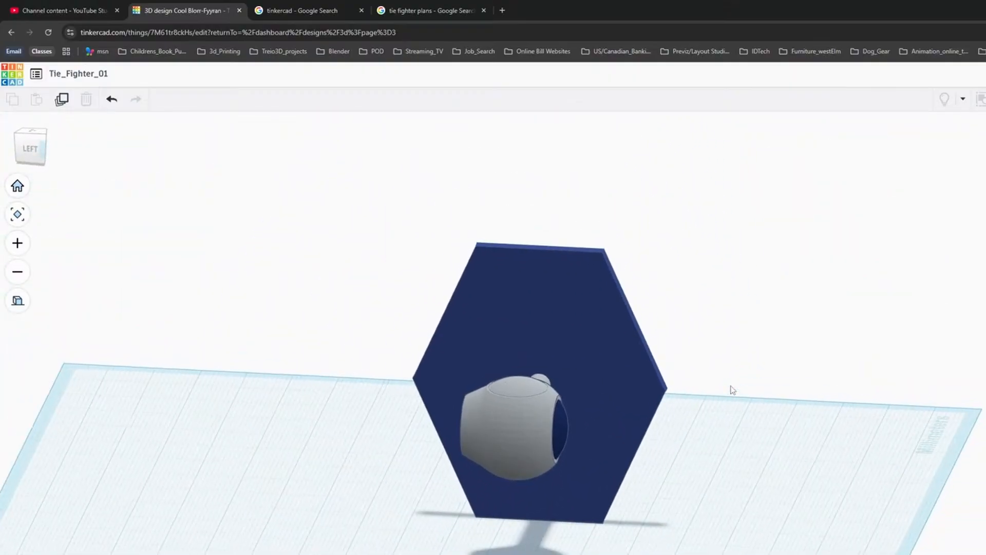
pyautogui.scroll(5, 731, 390)
pyautogui.moveTo(744, 394); pyautogui.dragTo(547, 403, button='right')
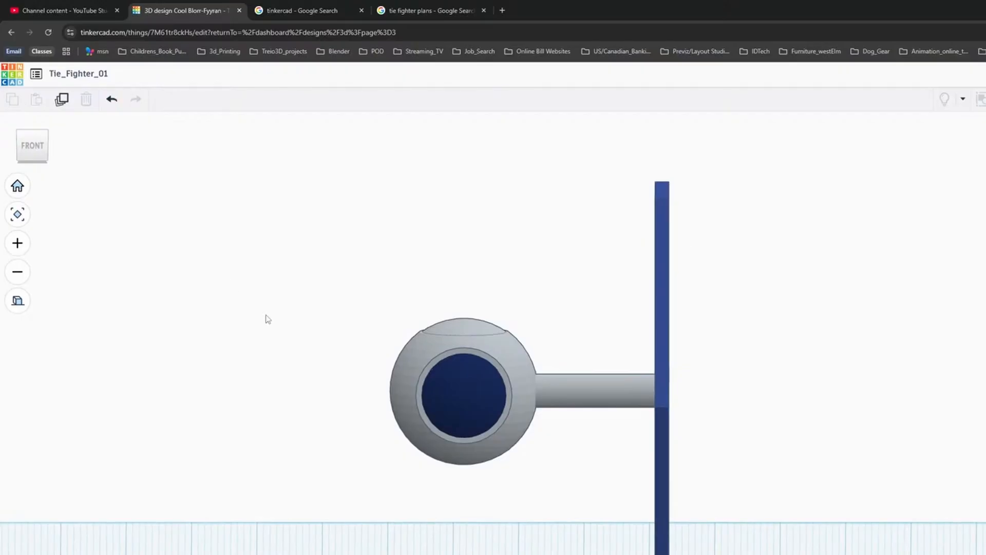
pyautogui.moveTo(594, 332); pyautogui.dragTo(591, 319, button='right')
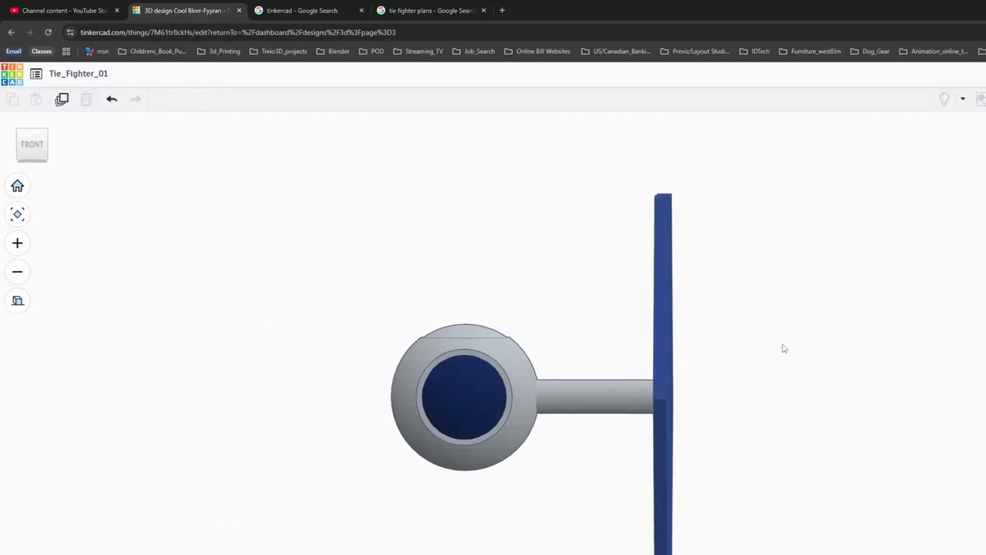
pyautogui.moveTo(806, 328)
pyautogui.mouseDown(button='right')
pyautogui.moveTo(843, 335)
pyautogui.moveTo(458, 341)
pyautogui.moveTo(857, 315)
pyautogui.moveTo(810, 339)
pyautogui.mouseUp(button='right')
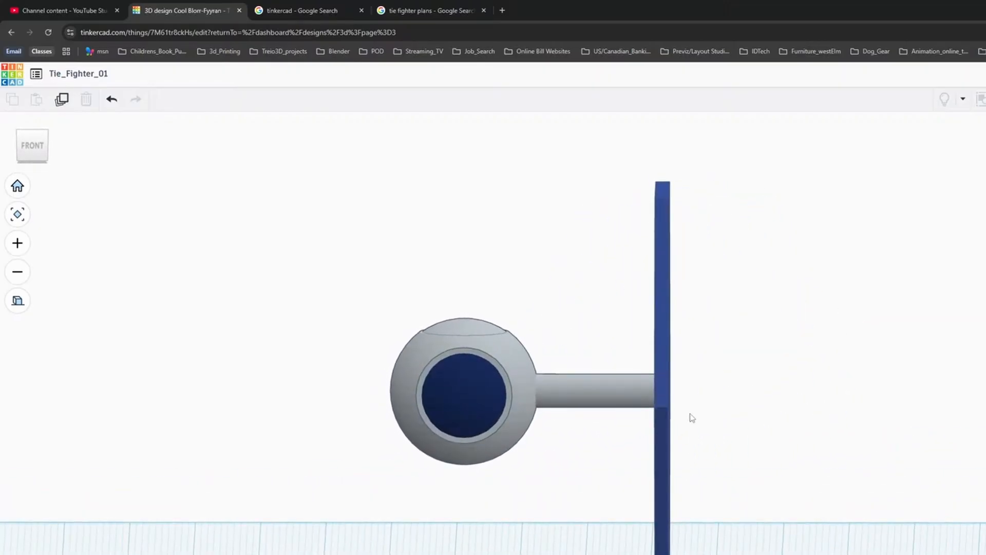
pyautogui.hotkey('alt', 'Tab')
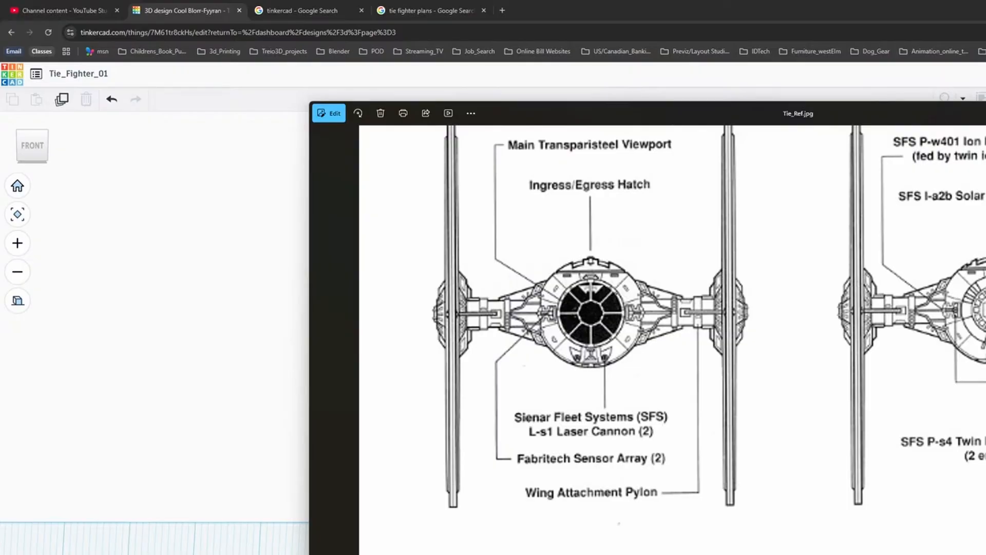
pyautogui.click(686, 554)
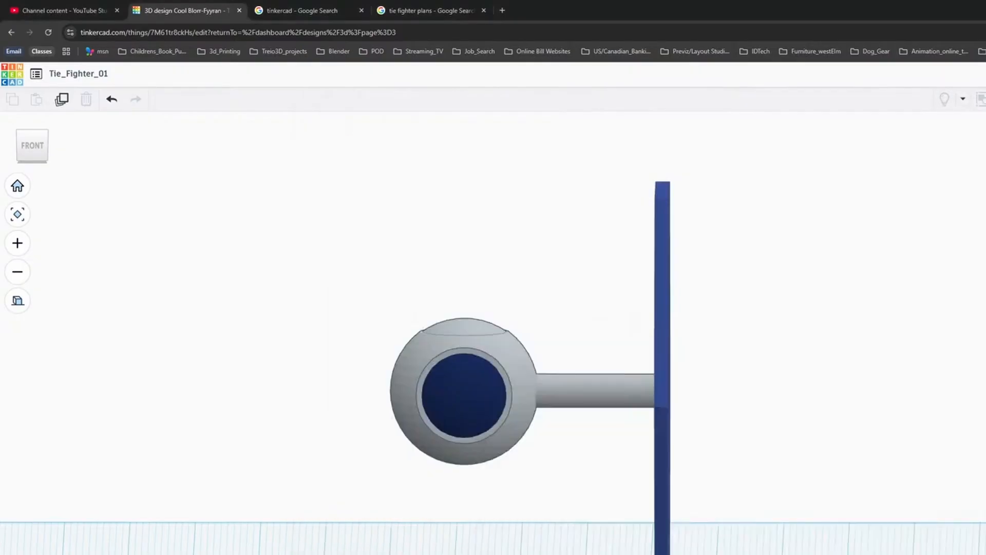
# Duplicate the wing pylon cylinder and scale the copy up proportionally to a 7.25 mm diameter, consulting the reference image.
pyautogui.click(624, 398)
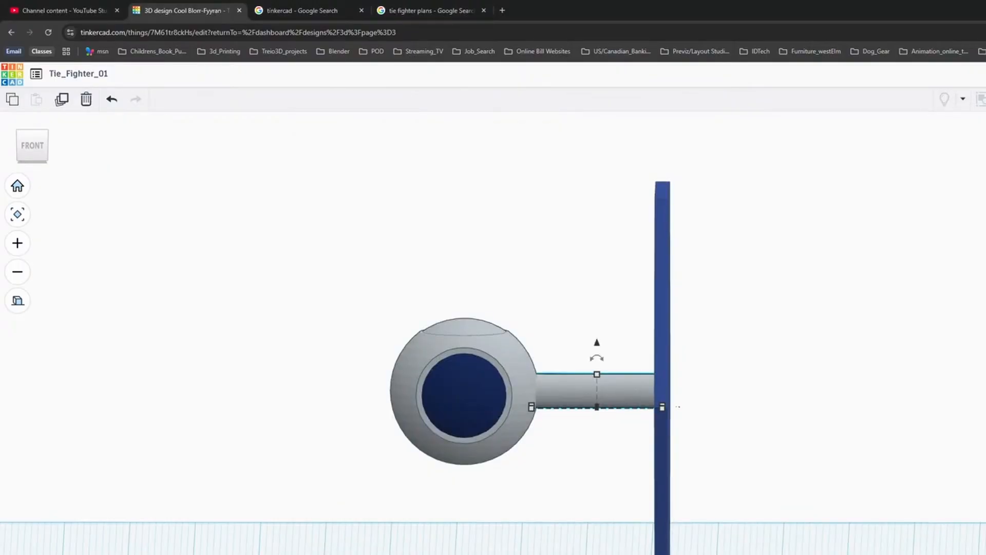
pyautogui.click(685, 554)
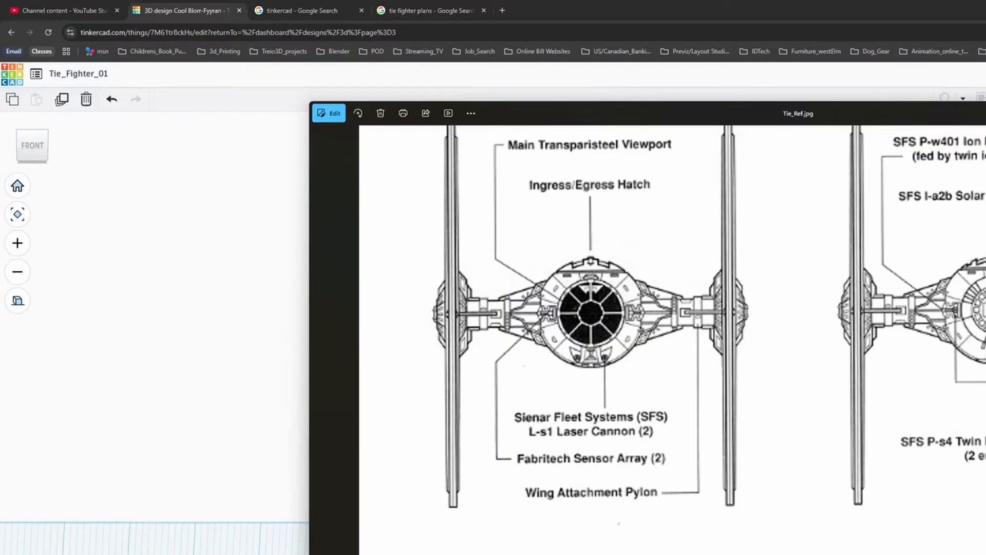
pyautogui.click(685, 554)
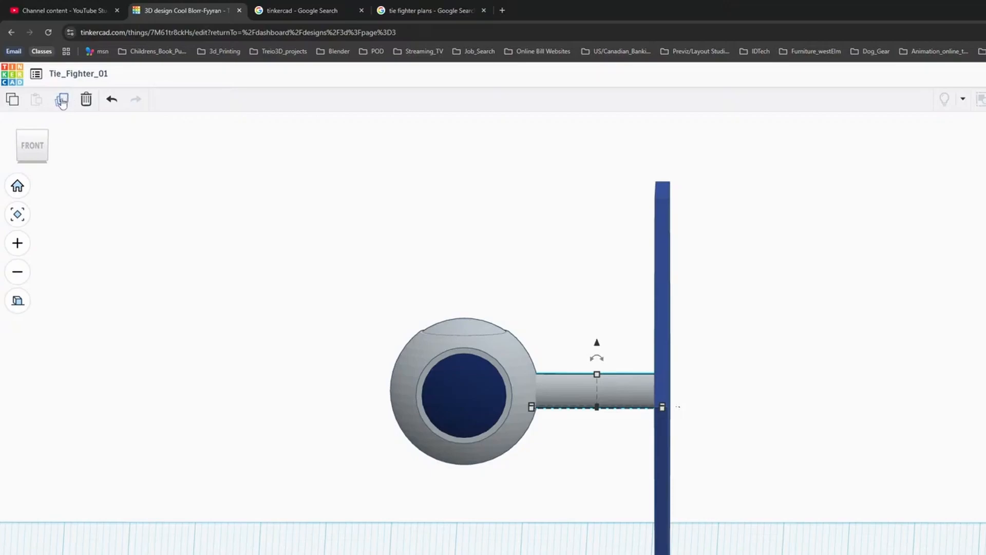
pyautogui.moveTo(768, 368); pyautogui.dragTo(685, 422, button='right')
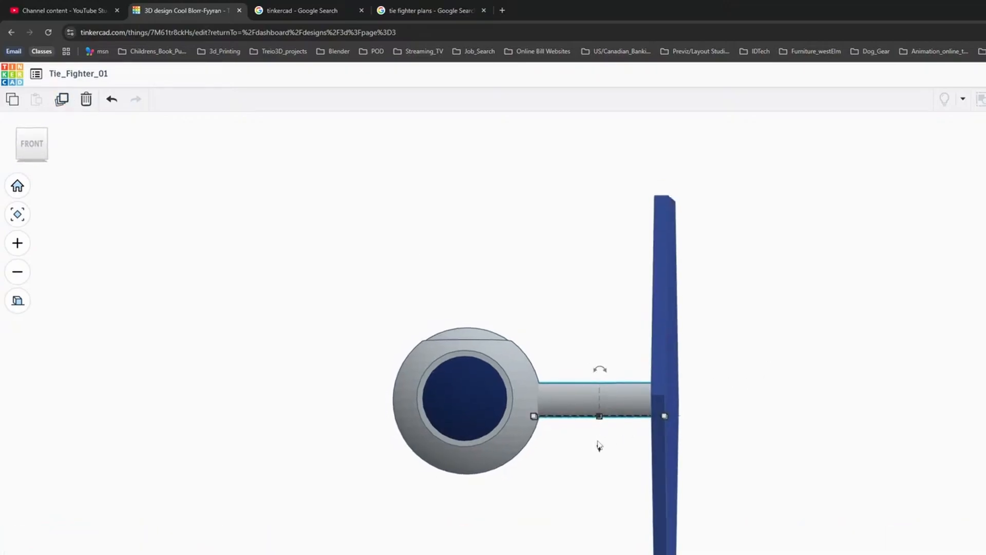
pyautogui.moveTo(599, 447); pyautogui.dragTo(695, 451, button='right')
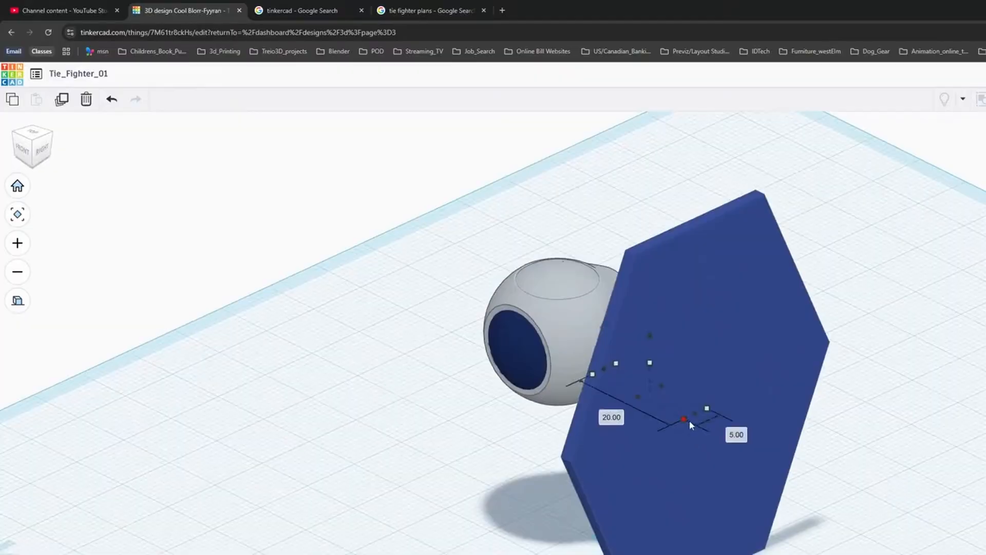
pyautogui.moveTo(683, 419)
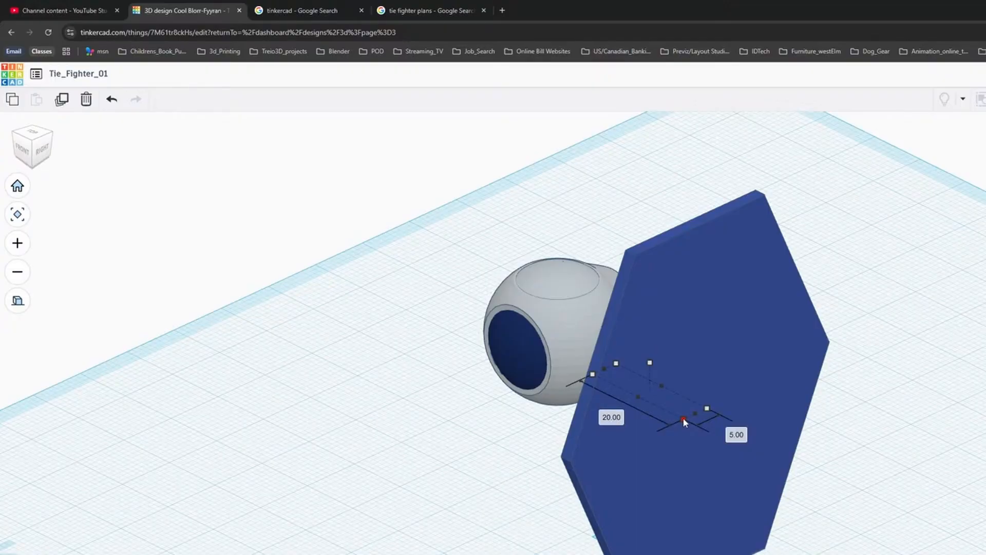
pyautogui.moveTo(683, 419); pyautogui.dragTo(684, 429)
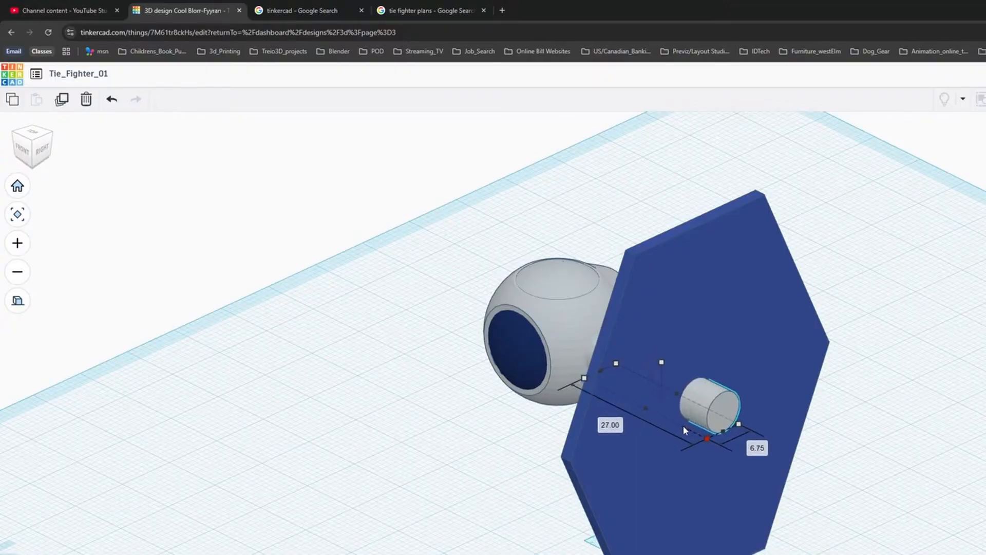
# Shorten the enlarged pylon copy from both ends into a 1.50 mm thick collar around the pylon.
pyautogui.moveTo(617, 451); pyautogui.dragTo(730, 398, button='right')
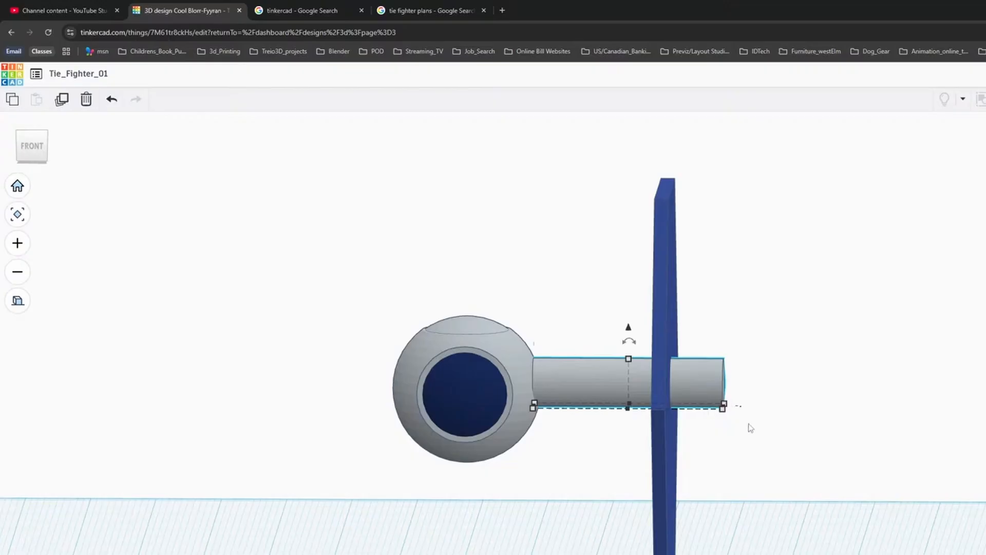
pyautogui.moveTo(826, 381); pyautogui.dragTo(753, 405, button='right')
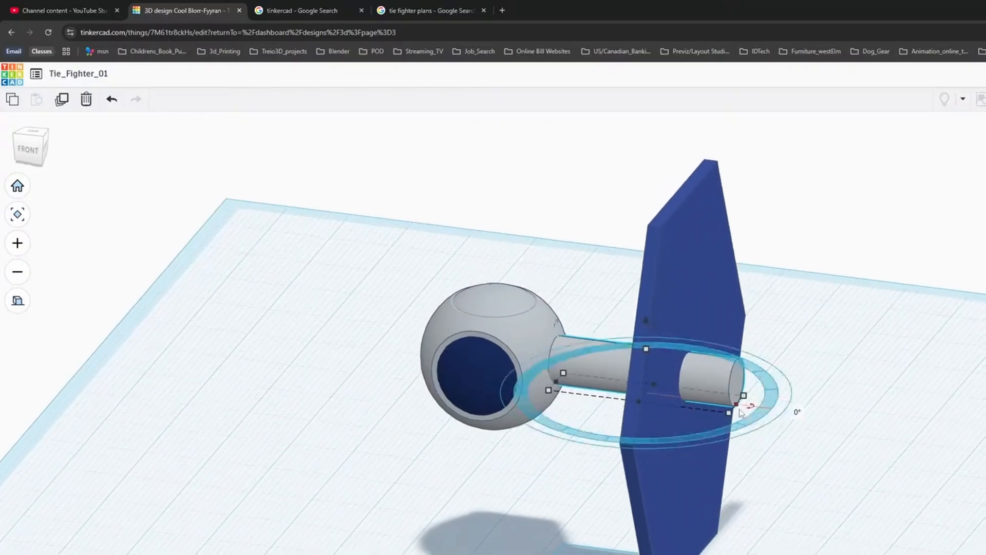
pyautogui.moveTo(721, 406); pyautogui.dragTo(624, 403)
pyautogui.moveTo(557, 433); pyautogui.dragTo(614, 443, button='right')
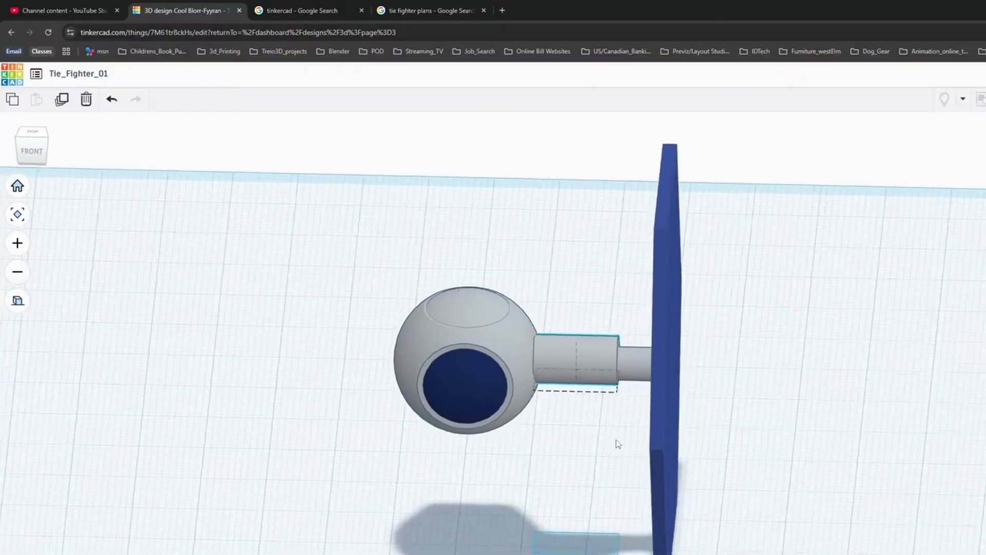
pyautogui.moveTo(538, 381); pyautogui.dragTo(609, 391)
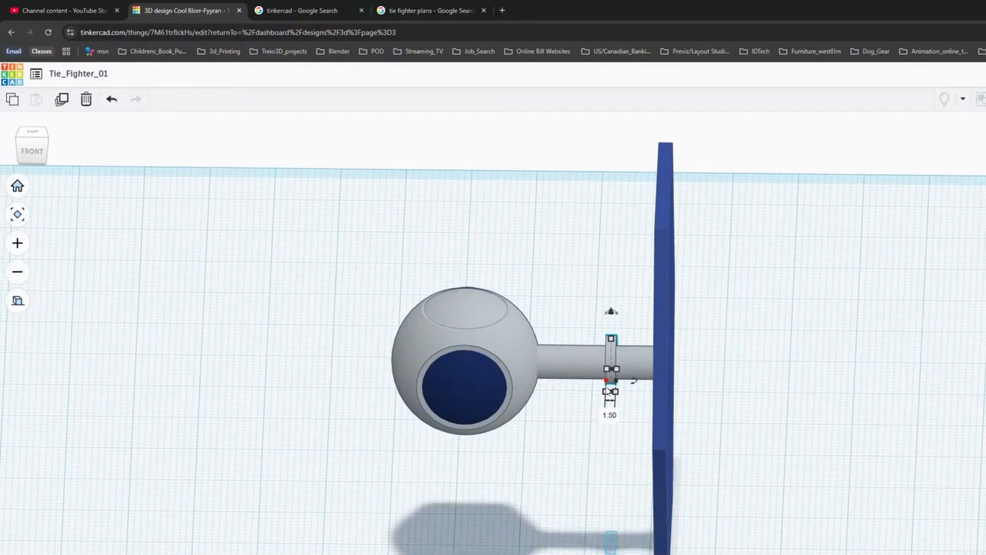
pyautogui.moveTo(592, 422); pyautogui.dragTo(628, 444, button='right')
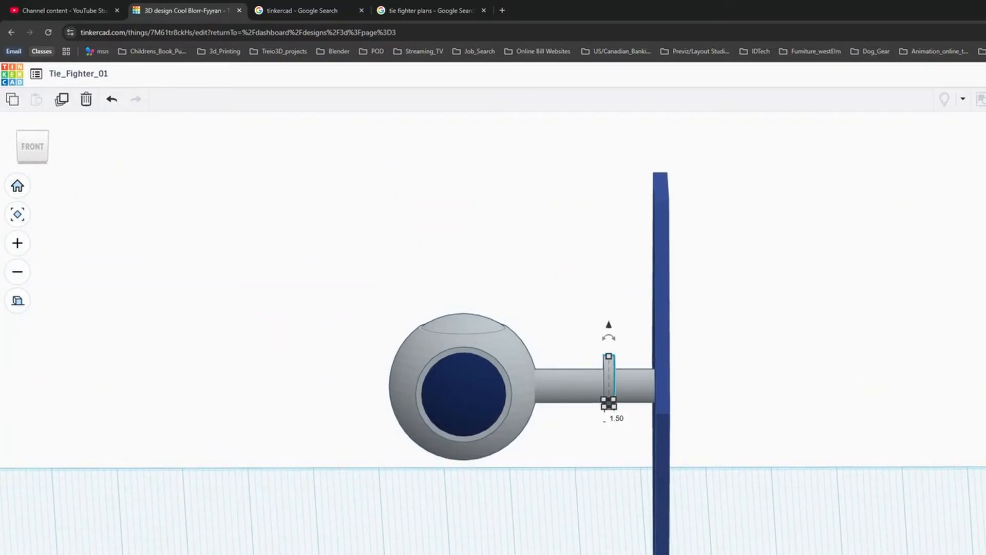
# Nudge the collar about 1 mm along the pylon toward the wing and lower it slightly, checking its fit from several angles.
pyautogui.hotkey('alt', 'Tab')
pyautogui.hotkey('alt', 'Tab')
pyautogui.scroll(1, 673, 403)
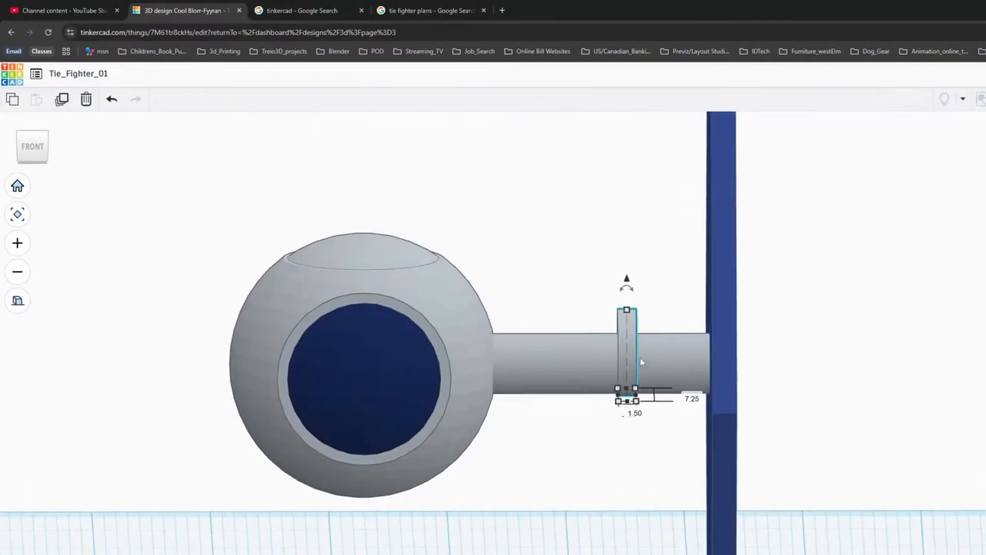
pyautogui.press('Right')
pyautogui.press('Right')
pyautogui.press('Right')
pyautogui.press('Right')
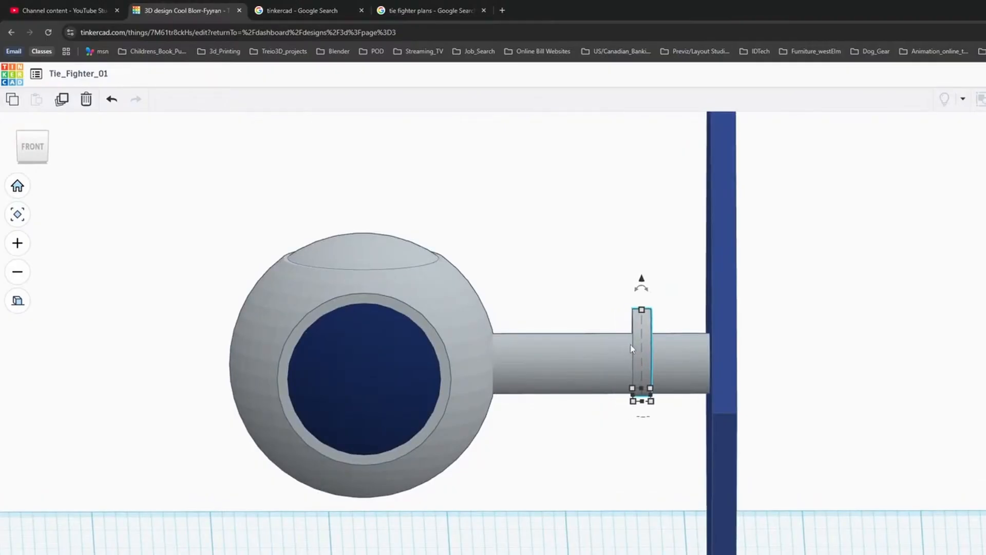
pyautogui.moveTo(642, 284); pyautogui.dragTo(645, 289)
pyautogui.moveTo(935, 361); pyautogui.dragTo(917, 376, button='right')
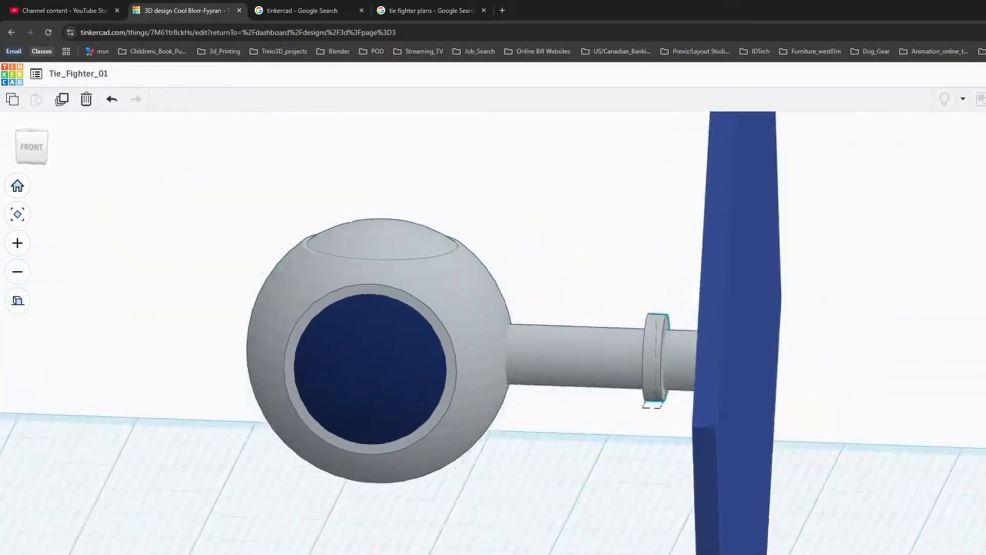
pyautogui.moveTo(637, 308); pyautogui.dragTo(767, 399, button='right')
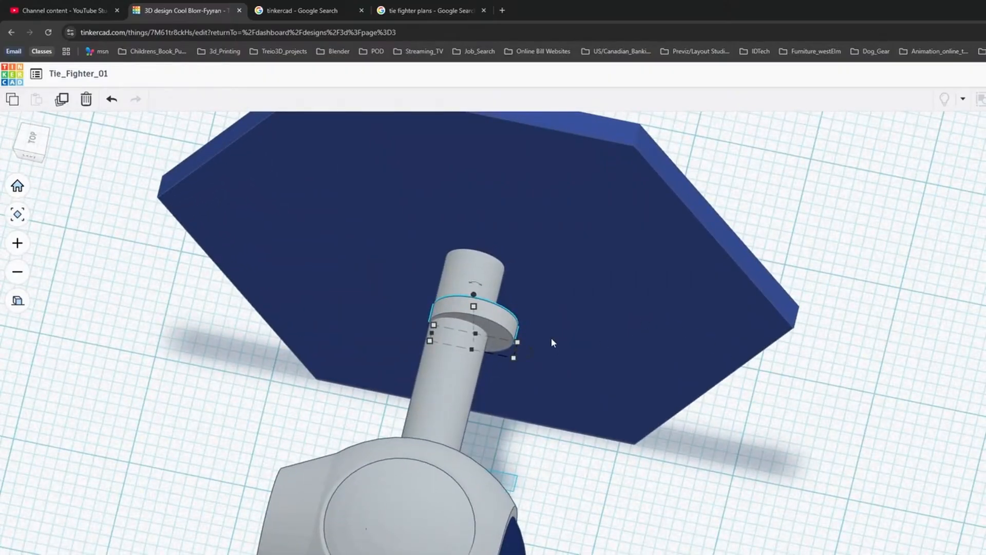
pyautogui.moveTo(667, 384); pyautogui.dragTo(418, 260, button='right')
pyautogui.moveTo(931, 359); pyautogui.dragTo(860, 362, button='right')
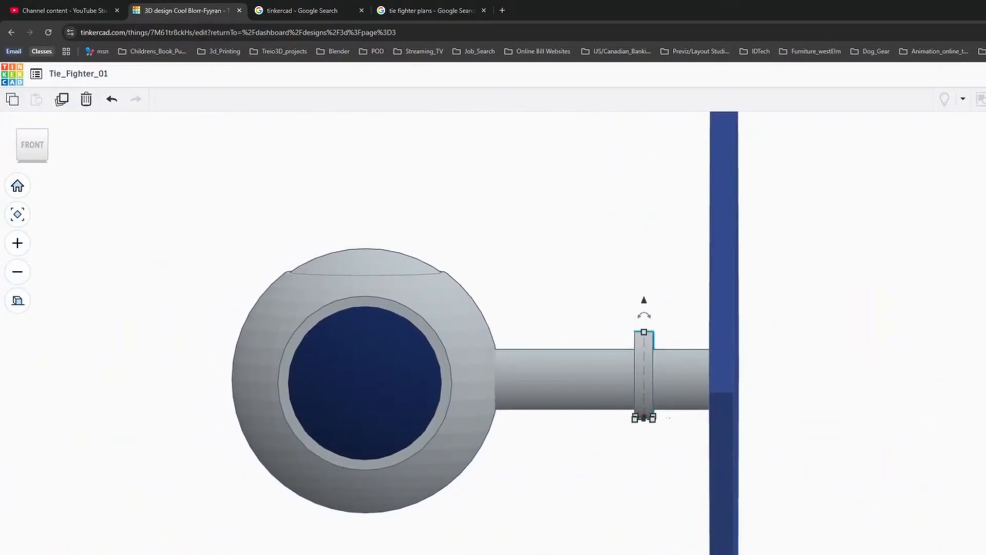
# Compare the collar with the TIE fighter reference image and lower it slightly on the pylon.
pyautogui.hotkey('alt', 'Tab')
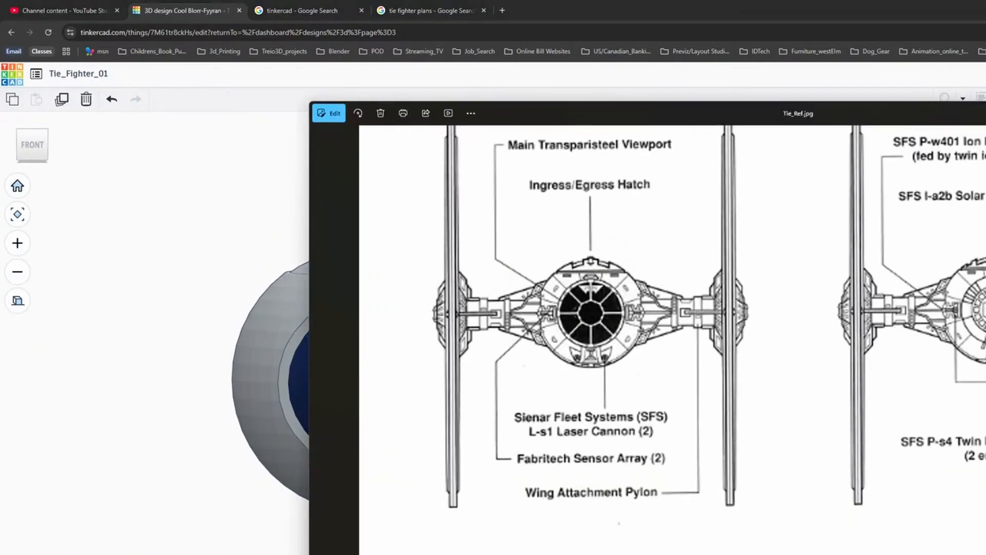
pyautogui.hotkey('alt', 'Tab')
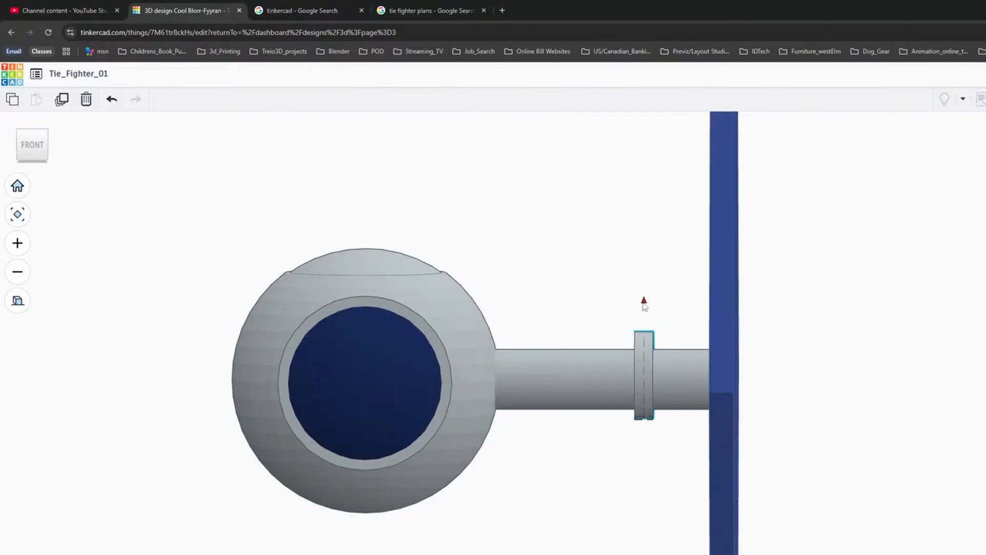
pyautogui.moveTo(644, 306); pyautogui.dragTo(643, 307)
# Duplicate the collar as a thin, wider disc and move the copy along the pylon toward the pod.
pyautogui.click(61, 100)
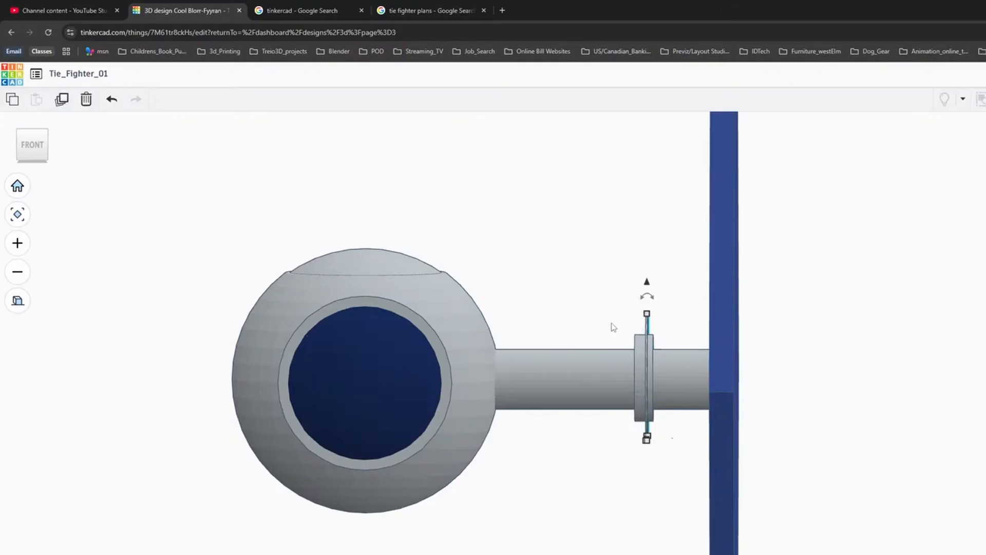
pyautogui.press('Left')
pyautogui.press('Left')
pyautogui.press('Left')
pyautogui.press('Left')
pyautogui.press('Left')
pyautogui.press('Left')
pyautogui.press('Left')
pyautogui.press('Left')
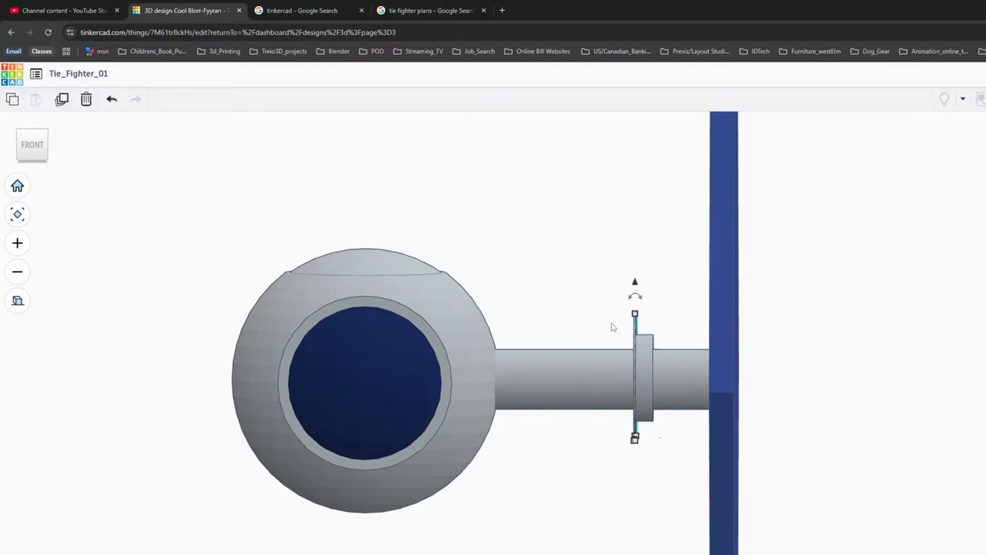
pyautogui.press('Left')
pyautogui.press('Left')
pyautogui.press('Left')
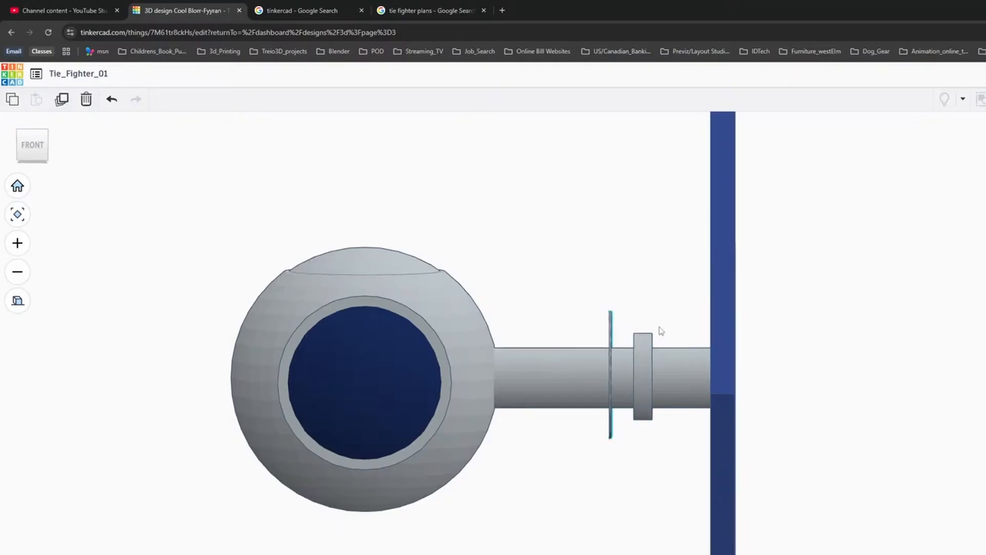
# Thicken the disc to 1.55 mm and scale it down proportionally to about 5.70 mm in diameter and 0.84 mm thick.
pyautogui.moveTo(658, 331); pyautogui.dragTo(714, 359, button='right')
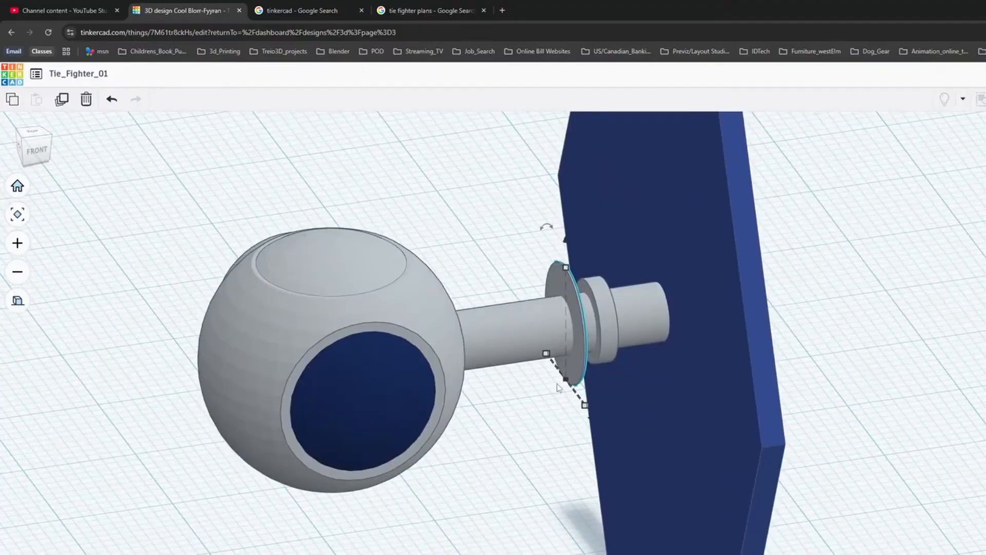
pyautogui.moveTo(559, 388); pyautogui.dragTo(547, 386)
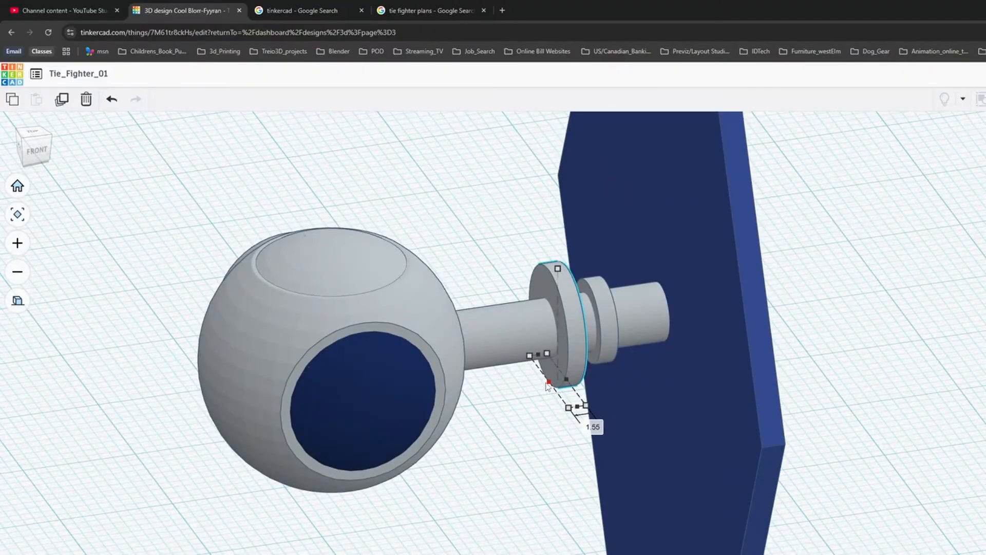
pyautogui.moveTo(616, 388); pyautogui.dragTo(588, 413, button='right')
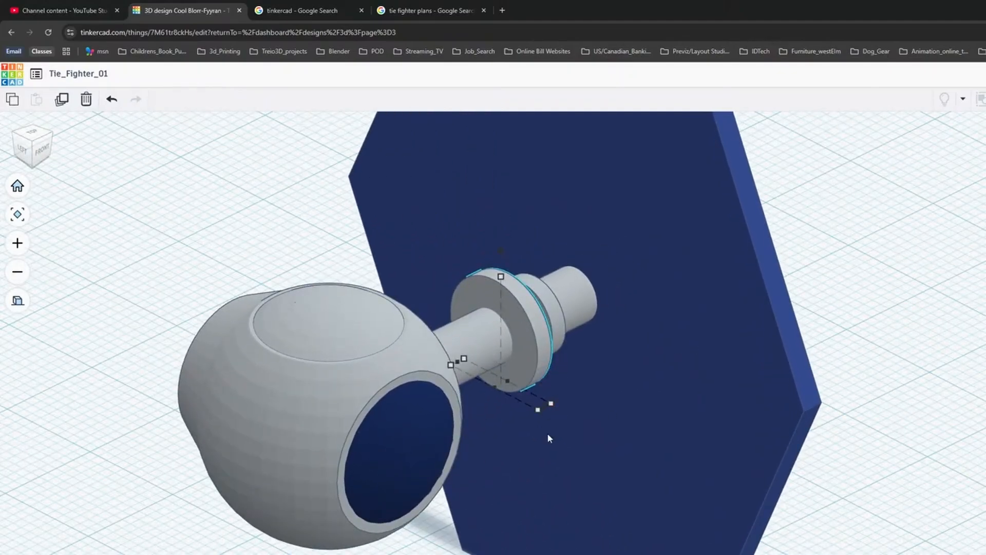
pyautogui.keyDown('shift'); pyautogui.moveTo(538, 409); pyautogui.dragTo(509, 387); pyautogui.keyUp('shift')
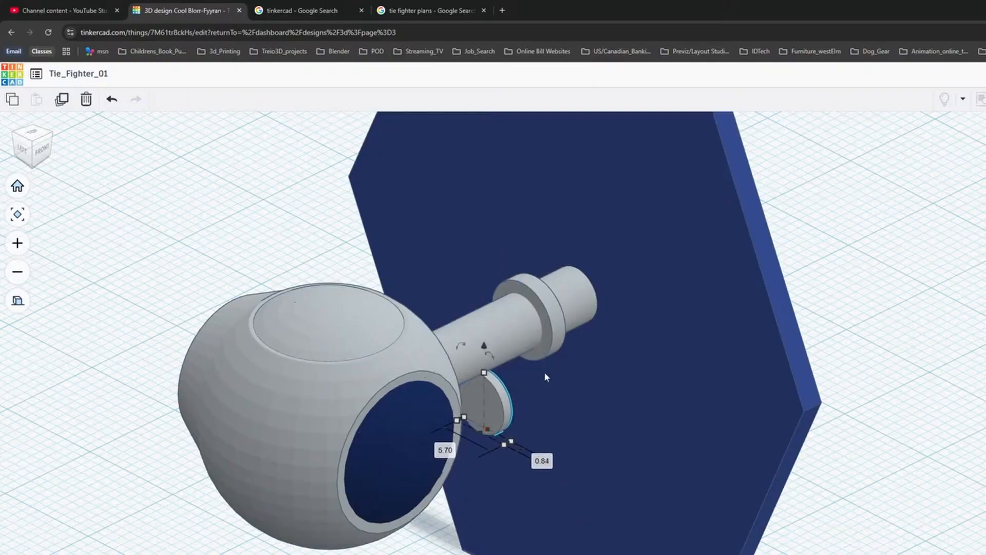
# Try to center-align all parts of the model across the wing's width, viewed from above.
pyautogui.moveTo(564, 382); pyautogui.dragTo(734, 454, button='right')
pyautogui.moveTo(648, 396); pyautogui.dragTo(609, 417, button='right')
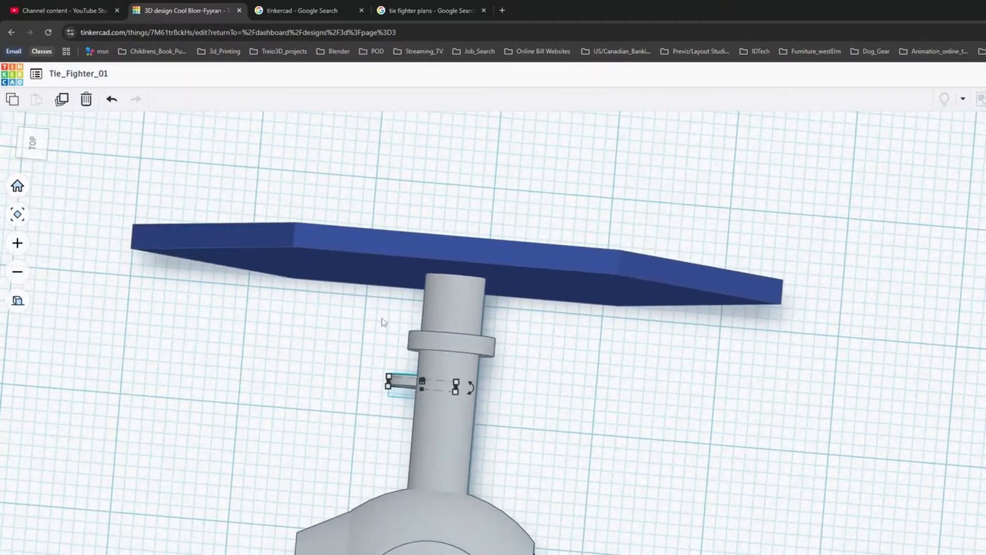
pyautogui.scroll(-5, 383, 322)
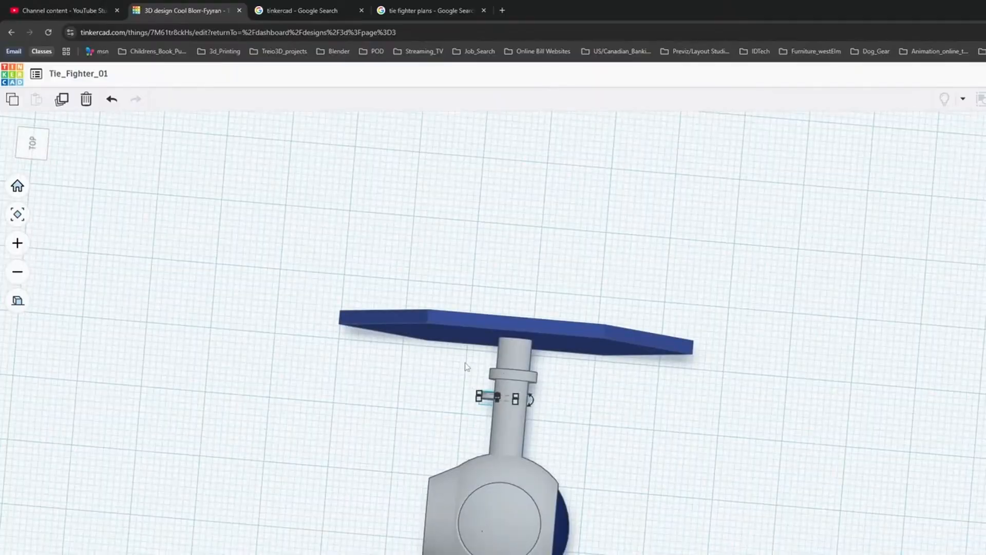
pyautogui.moveTo(422, 236); pyautogui.dragTo(658, 554)
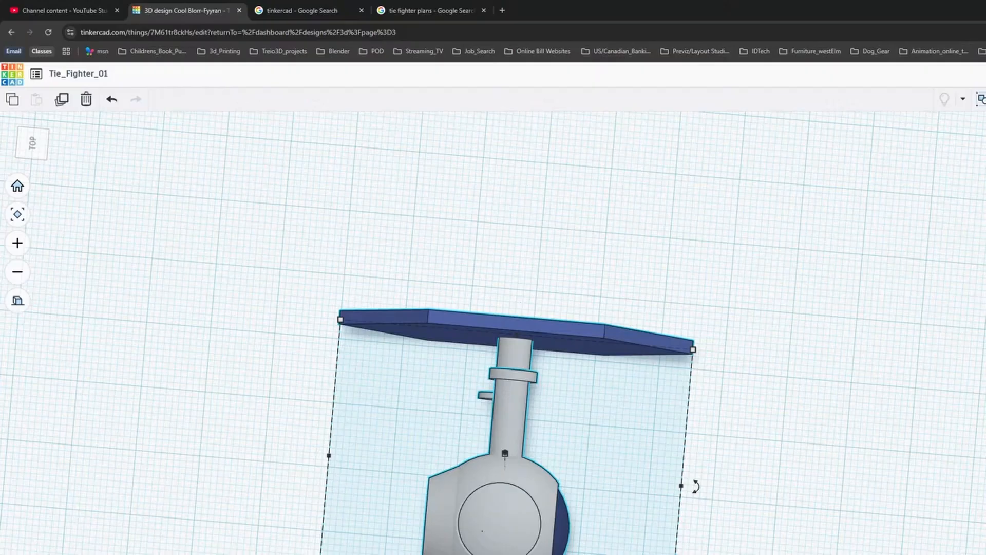
pyautogui.press('l')
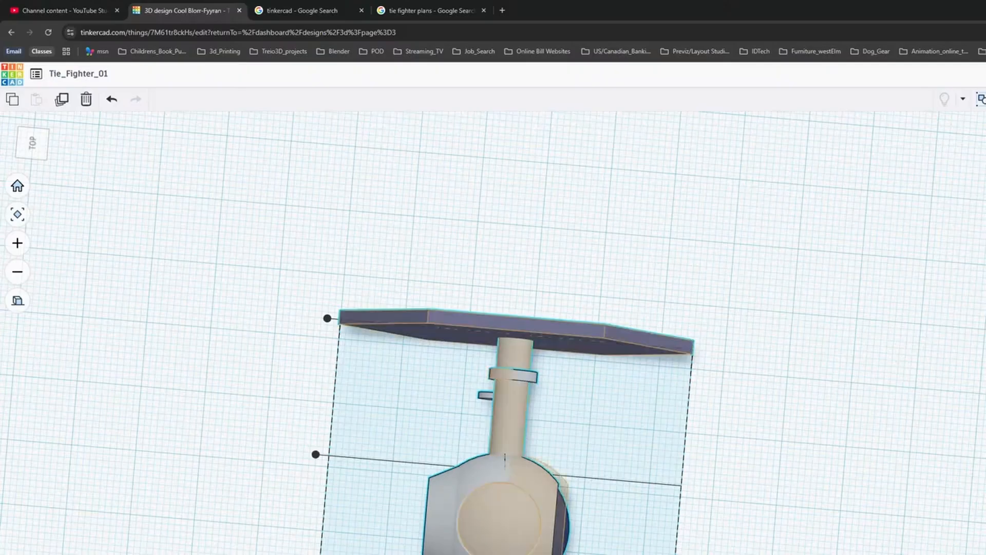
pyautogui.click(498, 553)
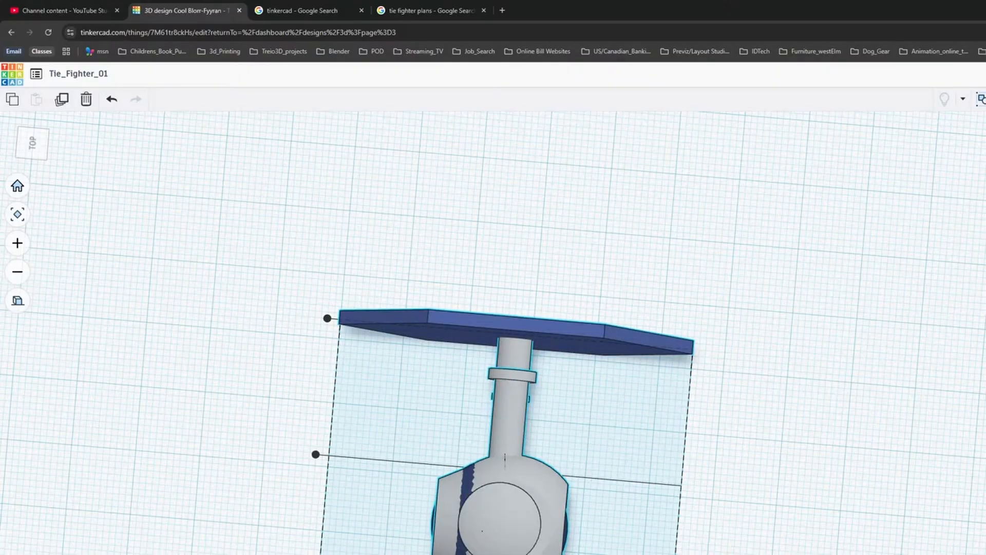
pyautogui.hotkey('ctrl', 'z')
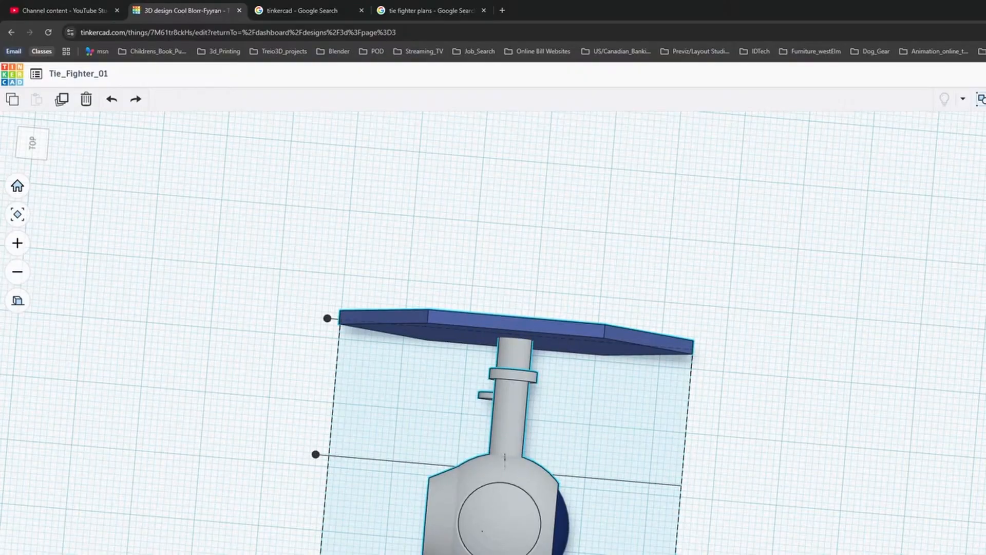
pyautogui.hotkey('ctrl', 'y')
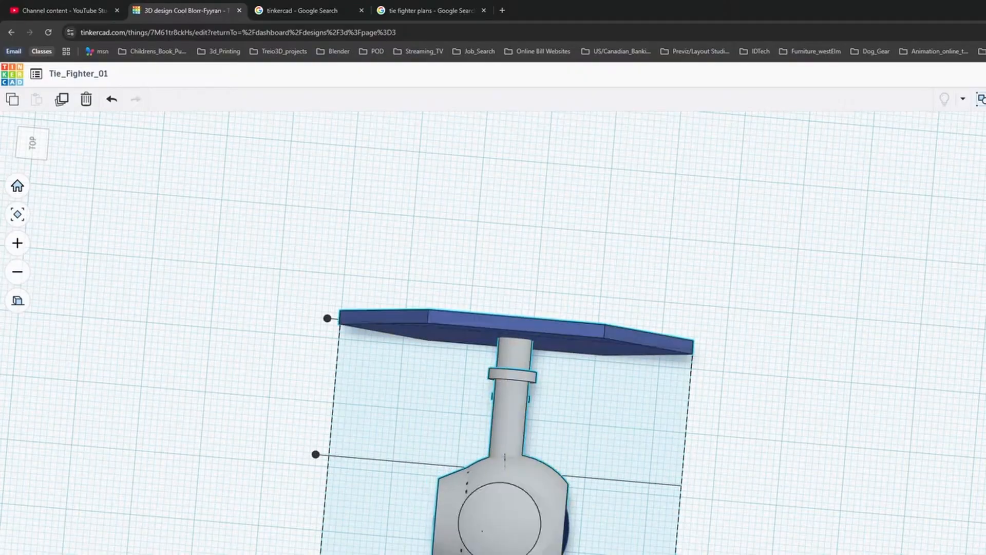
pyautogui.hotkey('ctrl', 'z')
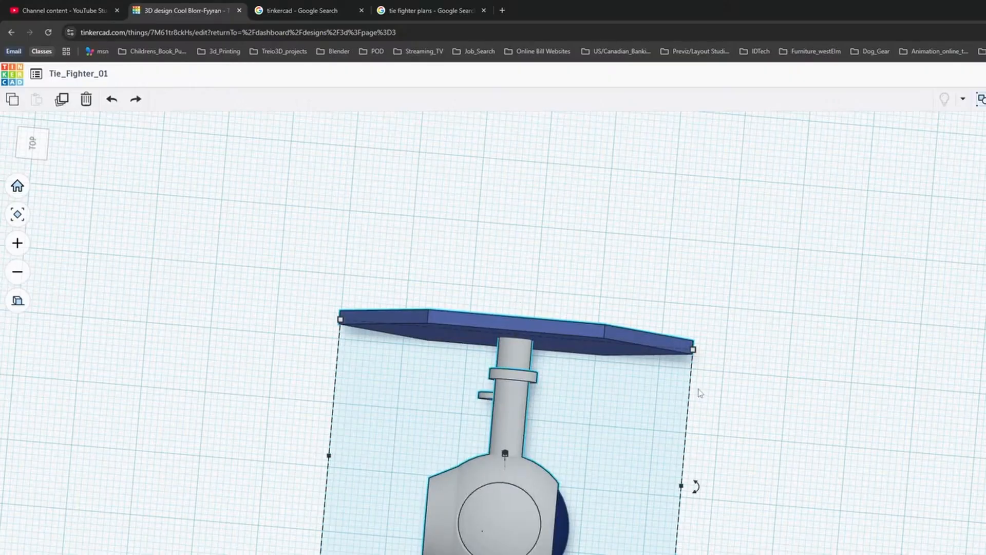
pyautogui.click(454, 367)
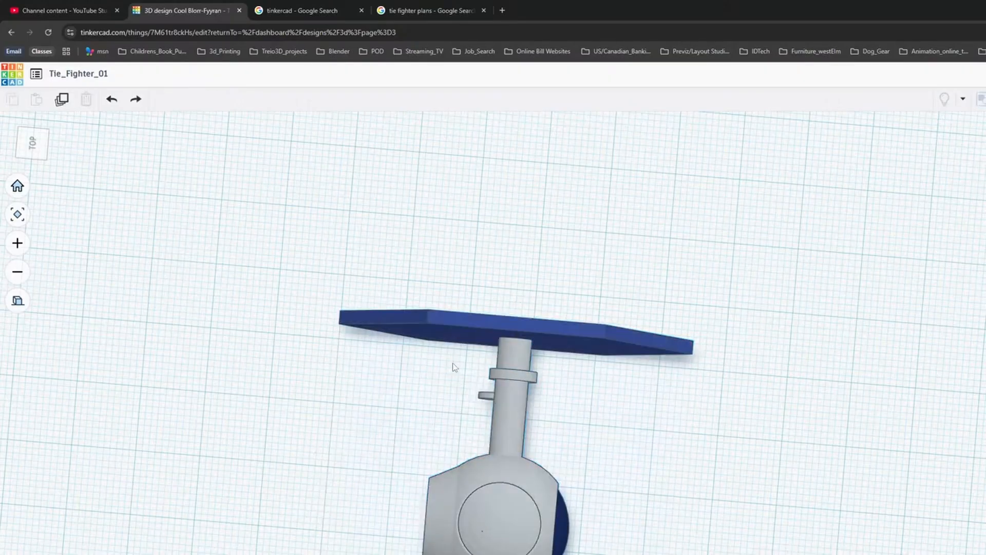
# Center-align the pylon, collar and small disc with each other across their width and height.
pyautogui.click(508, 364)
pyautogui.keyDown('shift'); pyautogui.click(492, 375); pyautogui.keyUp('shift')
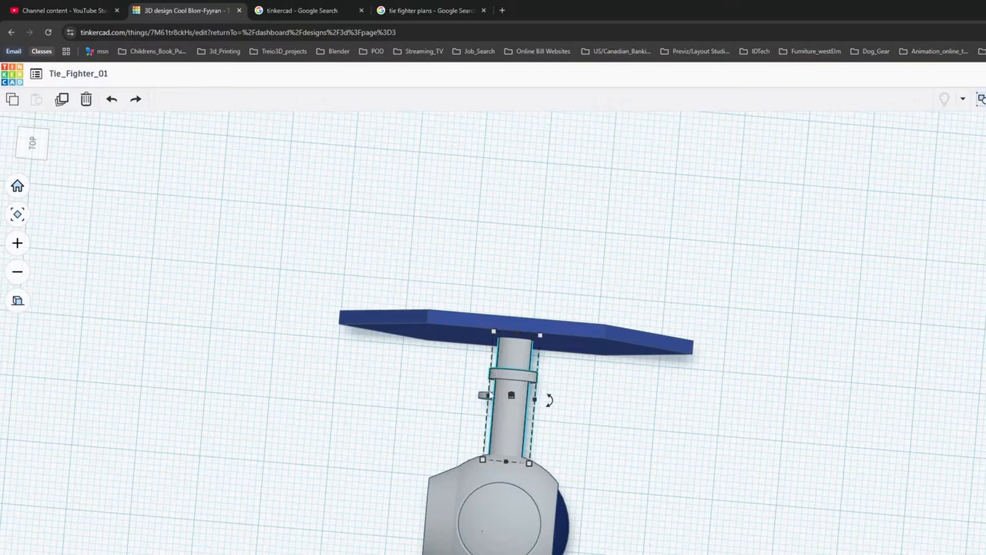
pyautogui.moveTo(485, 396); pyautogui.dragTo(484, 397)
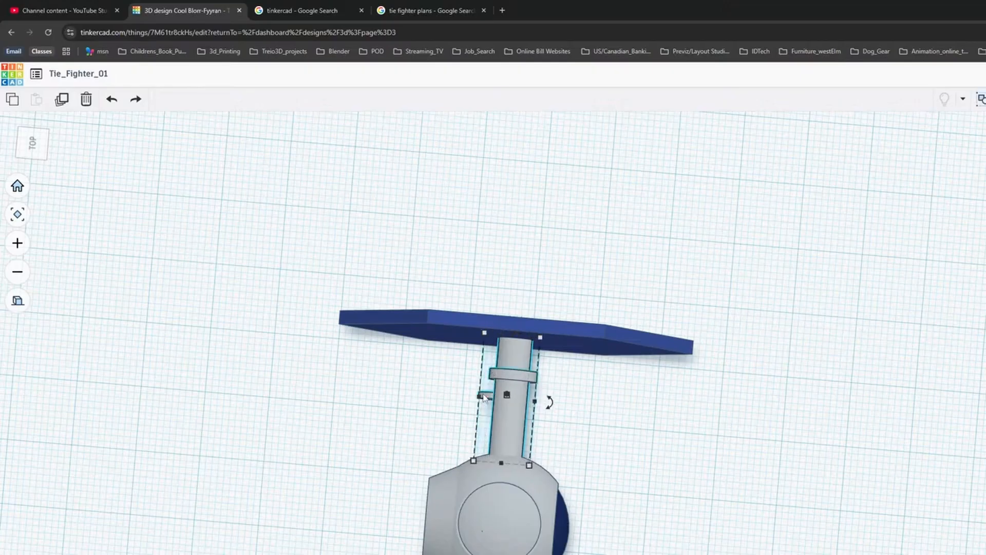
pyautogui.press('l')
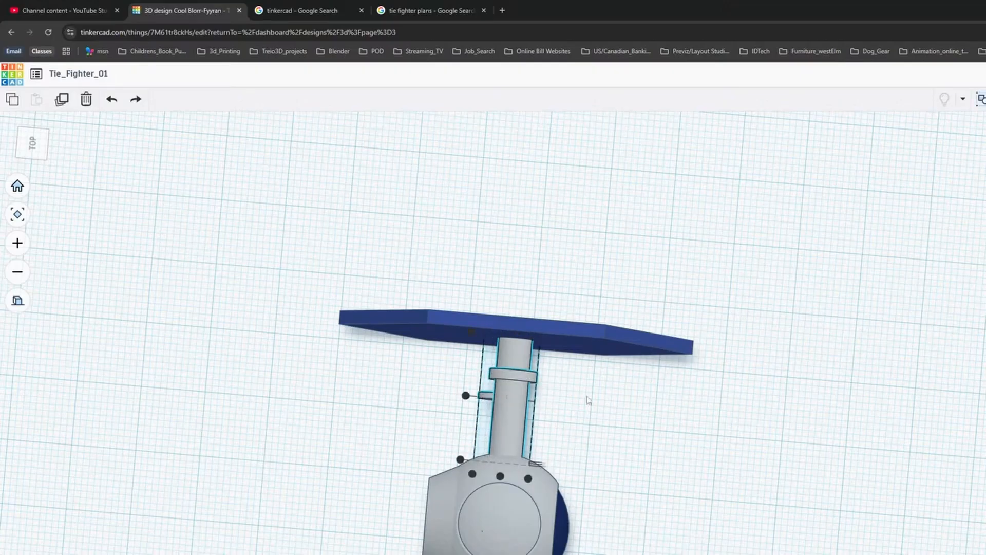
pyautogui.click(501, 477)
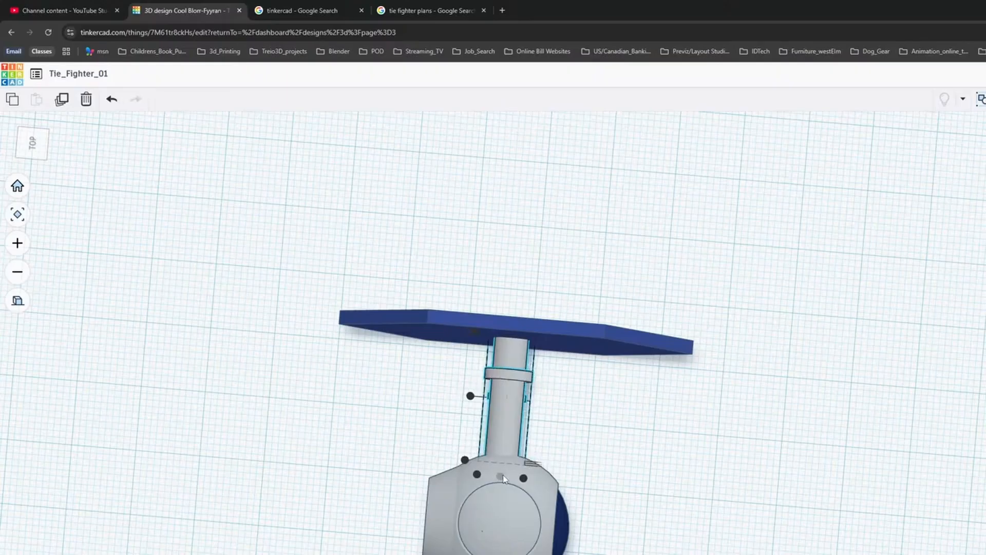
pyautogui.moveTo(793, 467); pyautogui.dragTo(446, 284, button='right')
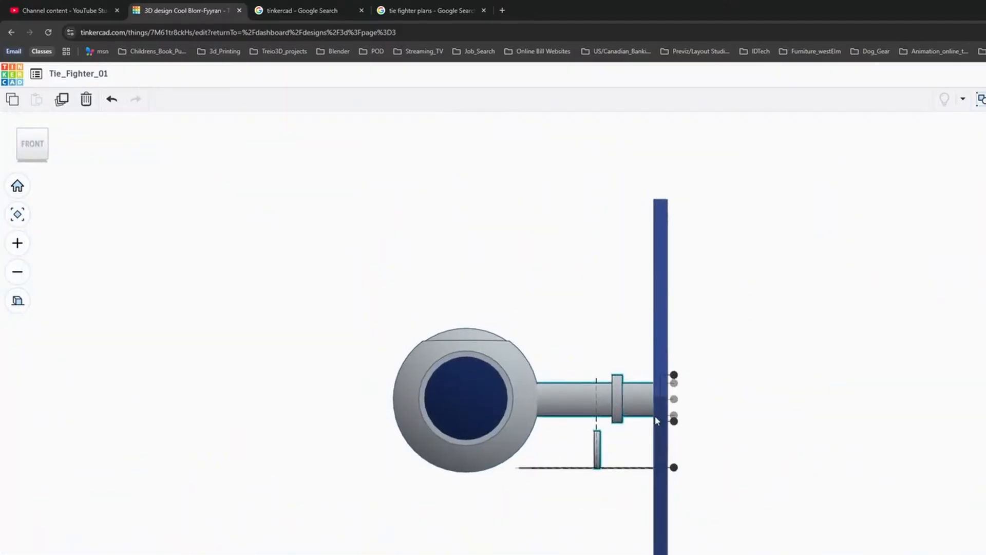
pyautogui.moveTo(720, 409); pyautogui.dragTo(695, 416, button='right')
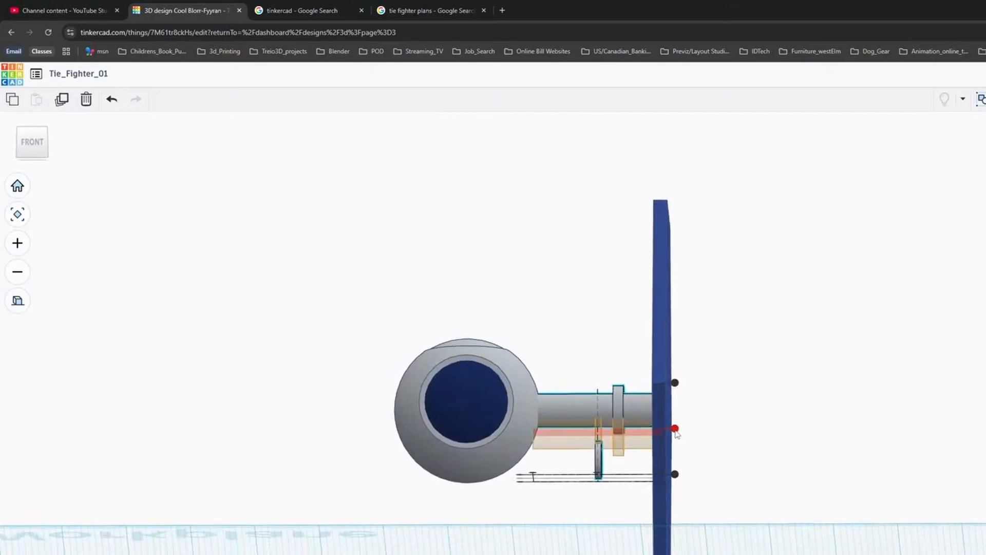
pyautogui.click(676, 429)
pyautogui.moveTo(766, 427)
pyautogui.mouseDown(button='right')
pyautogui.moveTo(786, 432)
pyautogui.moveTo(810, 463)
pyautogui.moveTo(850, 485)
pyautogui.moveTo(733, 437)
pyautogui.moveTo(764, 450)
pyautogui.moveTo(778, 430)
pyautogui.mouseUp(button='right')
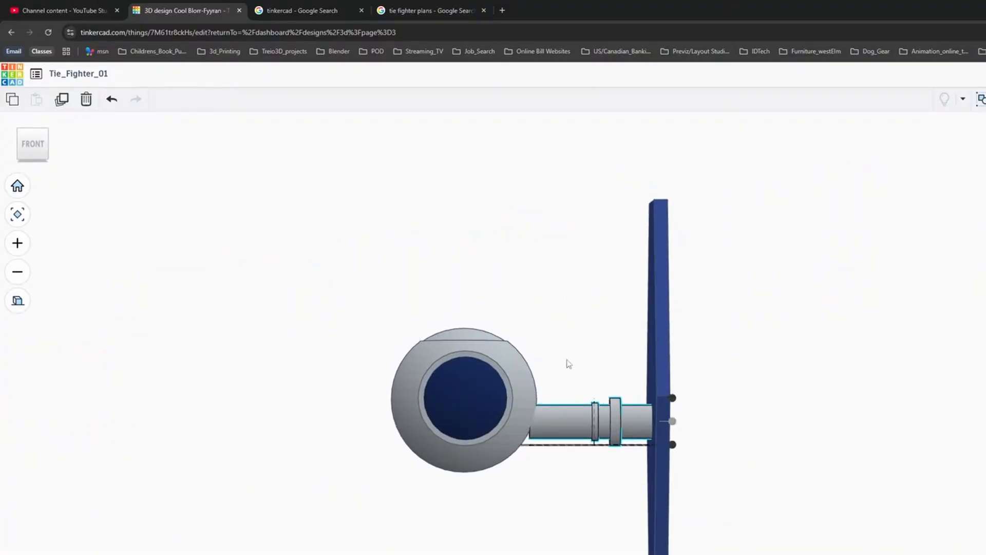
# Center-align the pod, its front viewport and the wing vertically with the pylon, collar and disc.
pyautogui.moveTo(523, 365); pyautogui.dragTo(523, 365, button='right')
pyautogui.keyDown('shift'); pyautogui.click(524, 369); pyautogui.keyUp('shift')
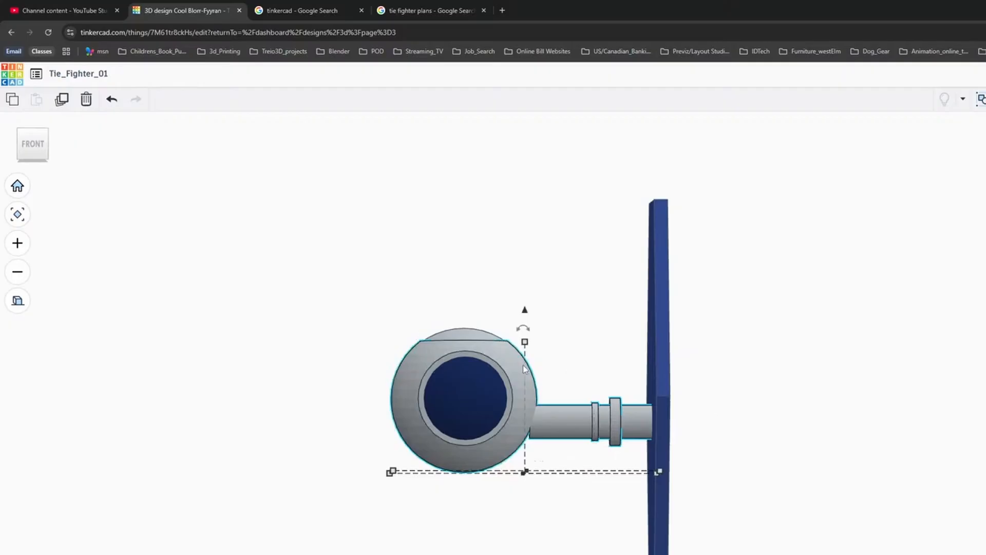
pyautogui.keyDown('shift'); pyautogui.click(658, 335); pyautogui.keyUp('shift')
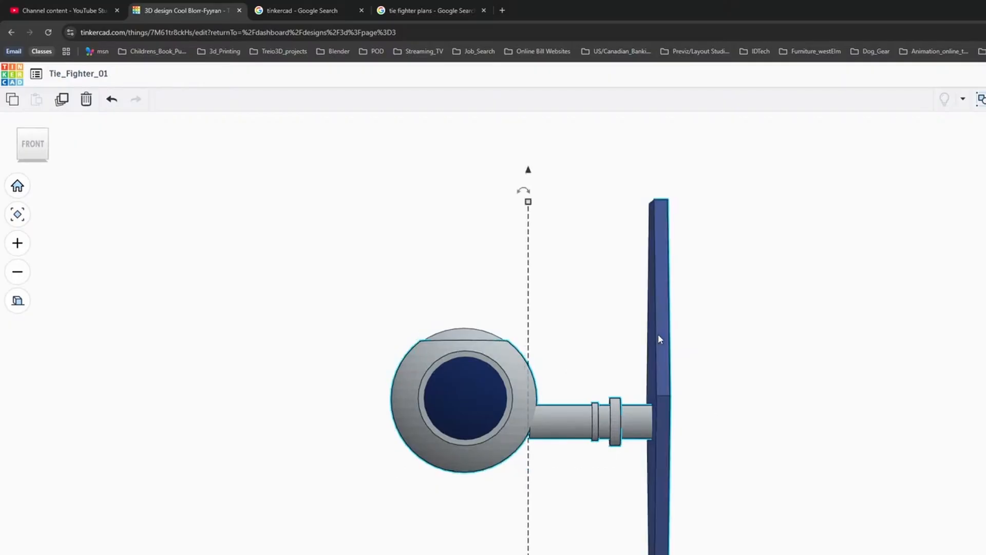
pyautogui.press('l')
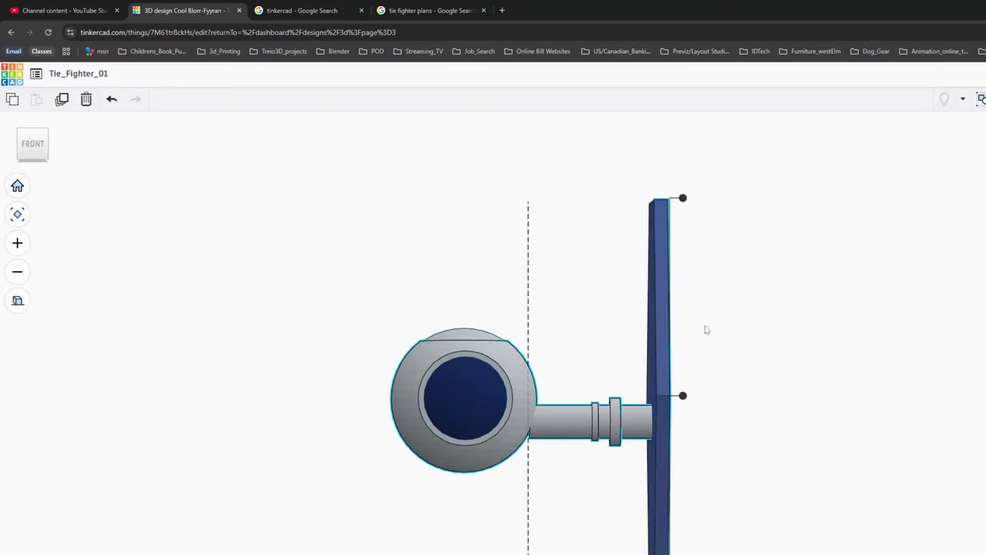
pyautogui.click(683, 396)
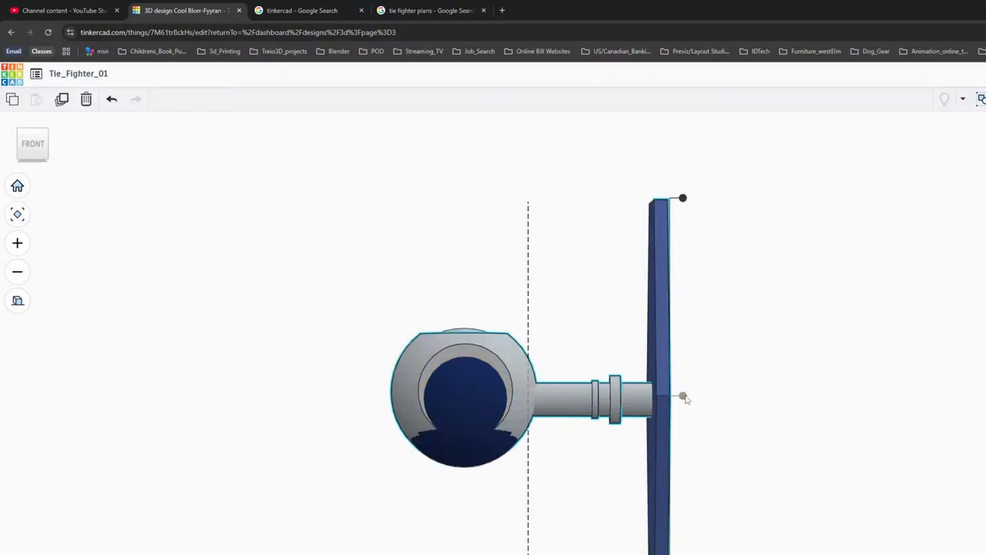
pyautogui.hotkey('ctrl', 'z')
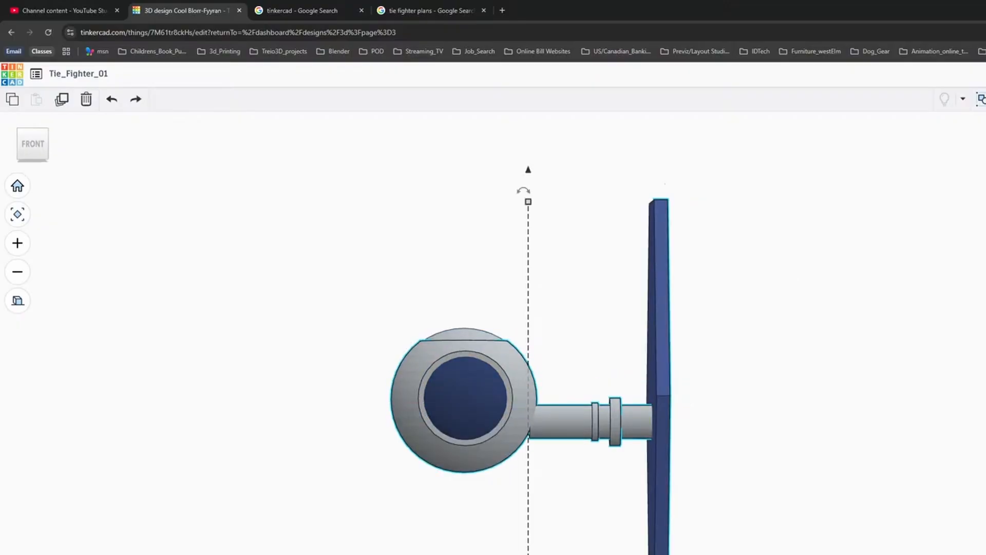
pyautogui.press('l')
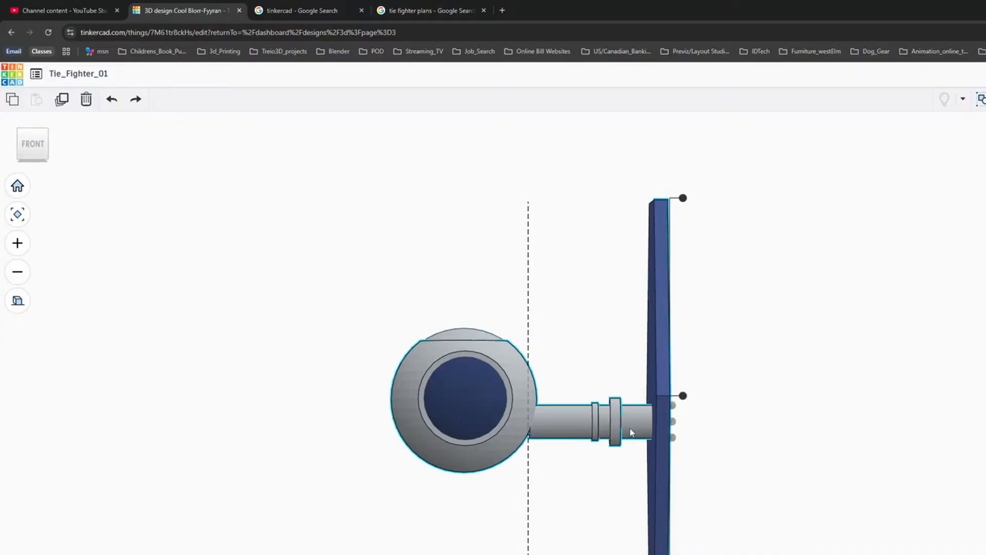
pyautogui.click(684, 396)
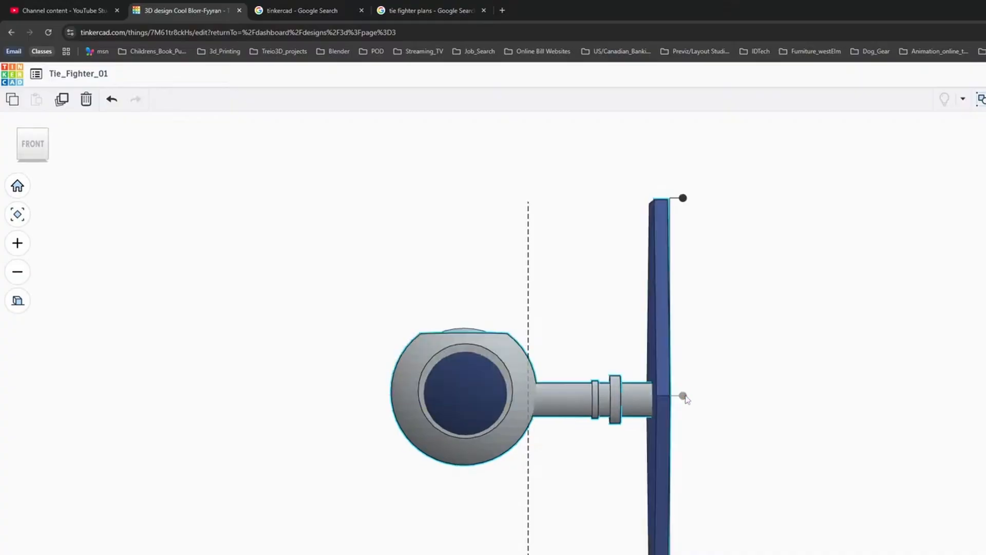
# Raise the round hatch piece on top of the pod by 1.00 mm.
pyautogui.moveTo(799, 355); pyautogui.dragTo(807, 367, button='right')
pyautogui.click(464, 317)
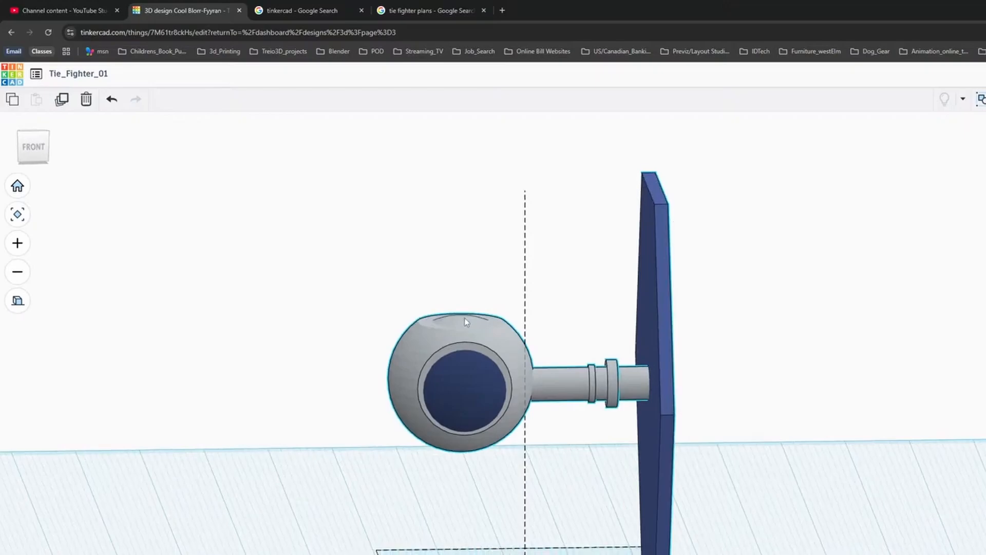
pyautogui.moveTo(466, 320); pyautogui.dragTo(452, 360, button='right')
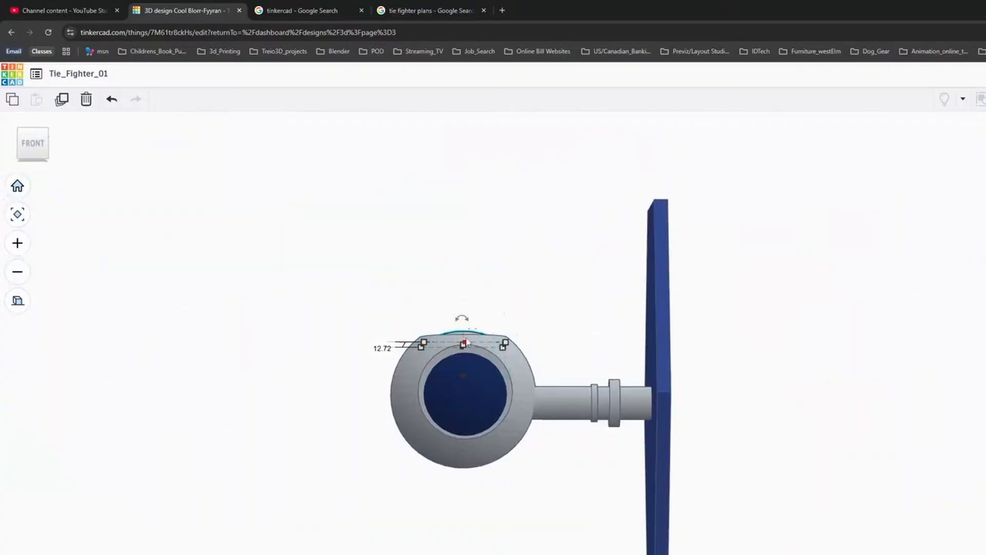
pyautogui.moveTo(464, 322)
pyautogui.moveTo(468, 330); pyautogui.dragTo(473, 319, button='right')
pyautogui.moveTo(528, 291); pyautogui.dragTo(531, 337, button='right')
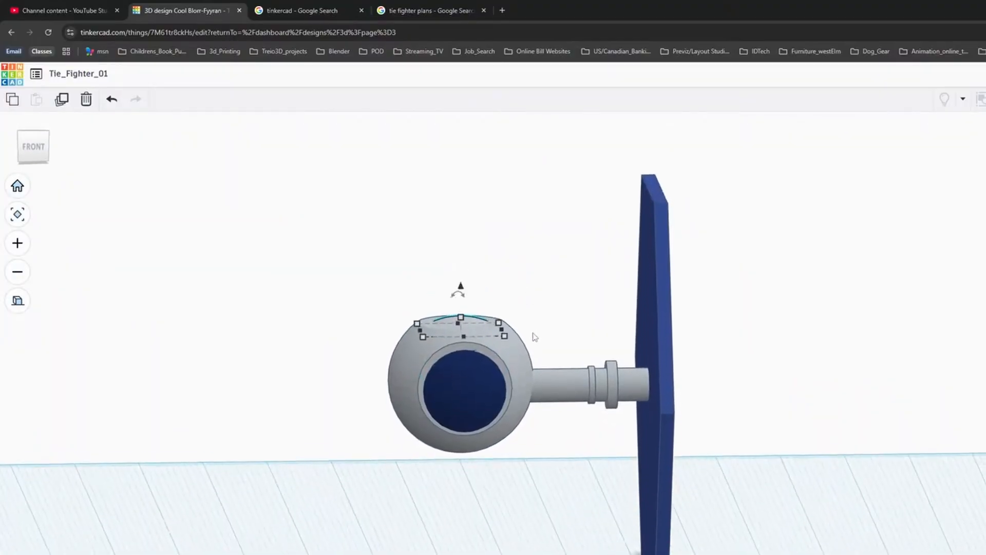
pyautogui.moveTo(462, 288); pyautogui.dragTo(461, 282)
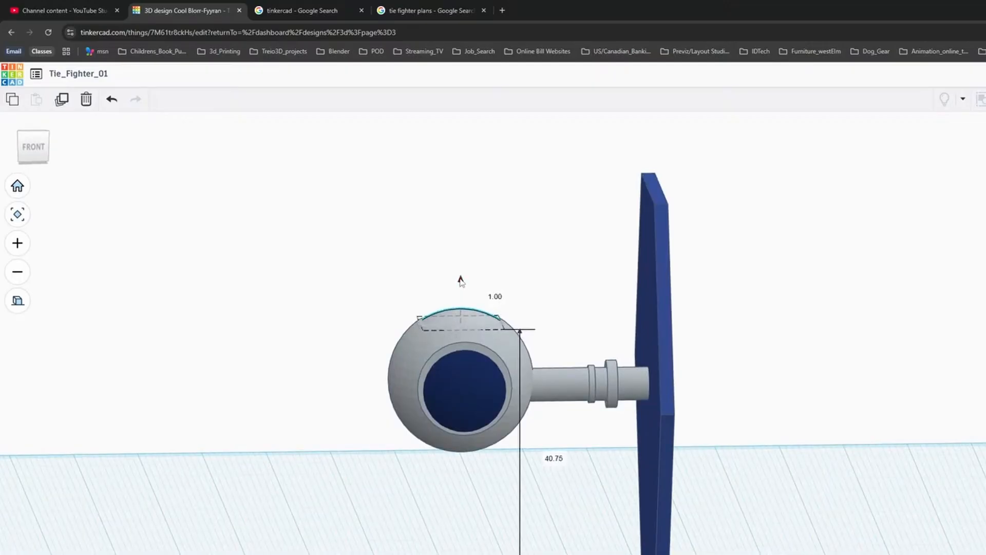
pyautogui.click(560, 252)
pyautogui.moveTo(590, 279); pyautogui.dragTo(570, 260, button='right')
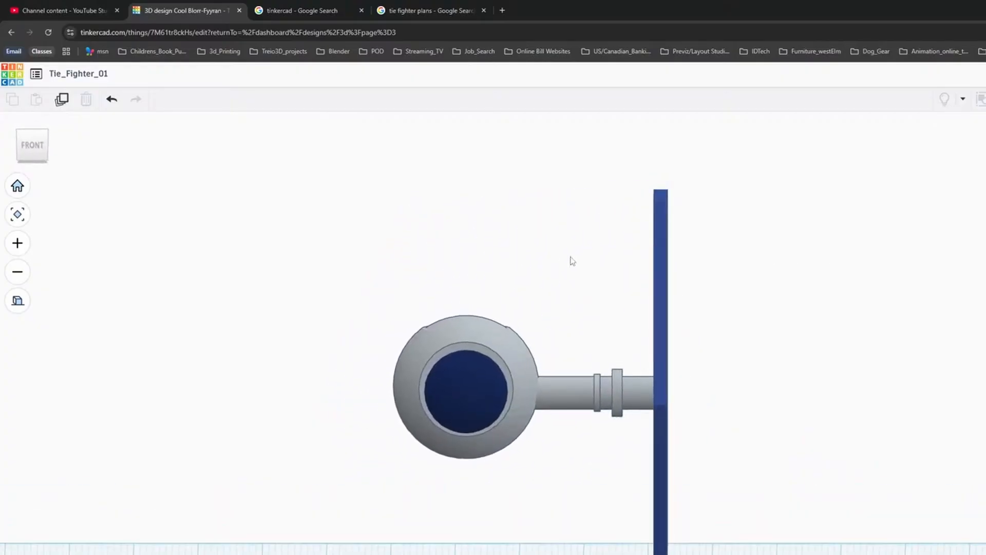
# Raise the dark blue front viewport of the pod by 0.25 mm.
pyautogui.click(466, 374)
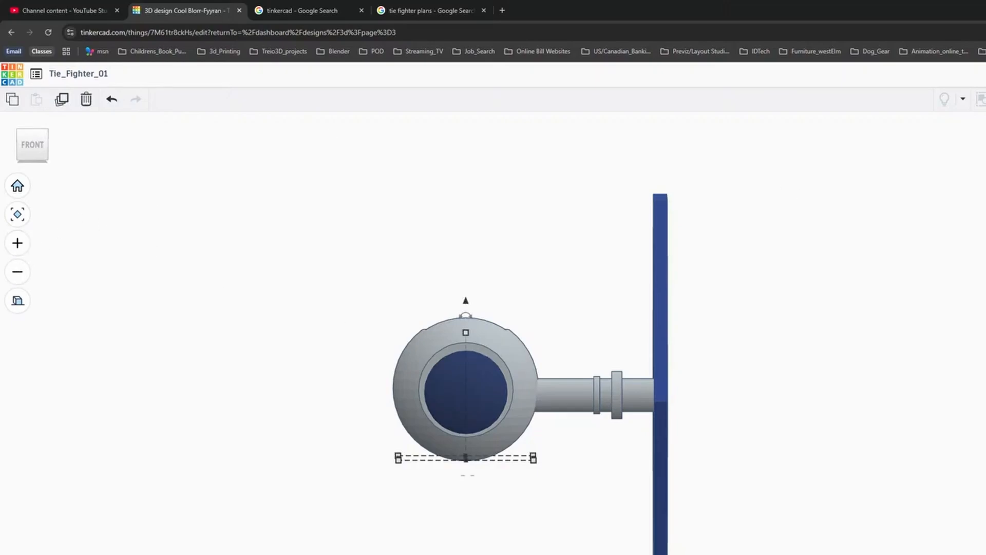
pyautogui.click(32, 145)
pyautogui.scroll(4, 417, 355)
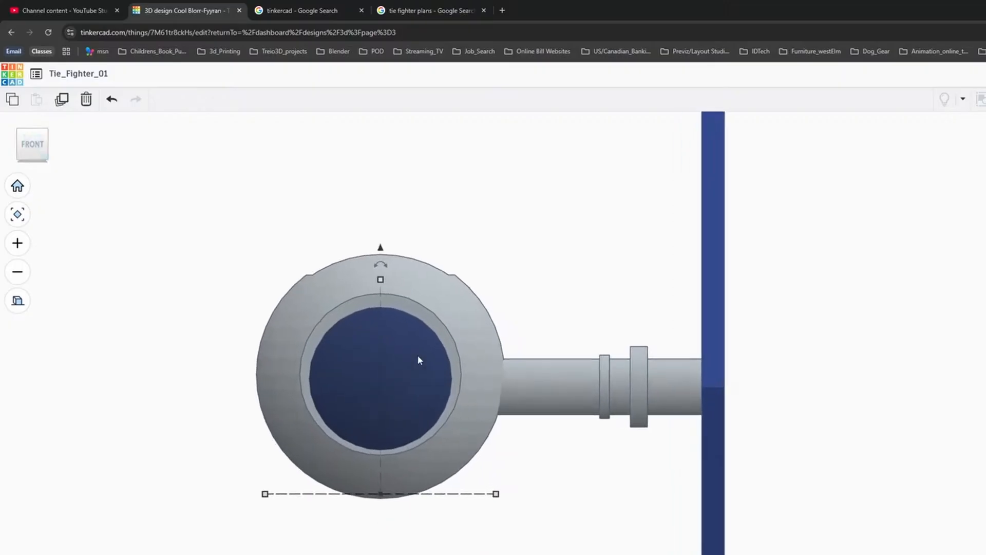
pyautogui.click(499, 264)
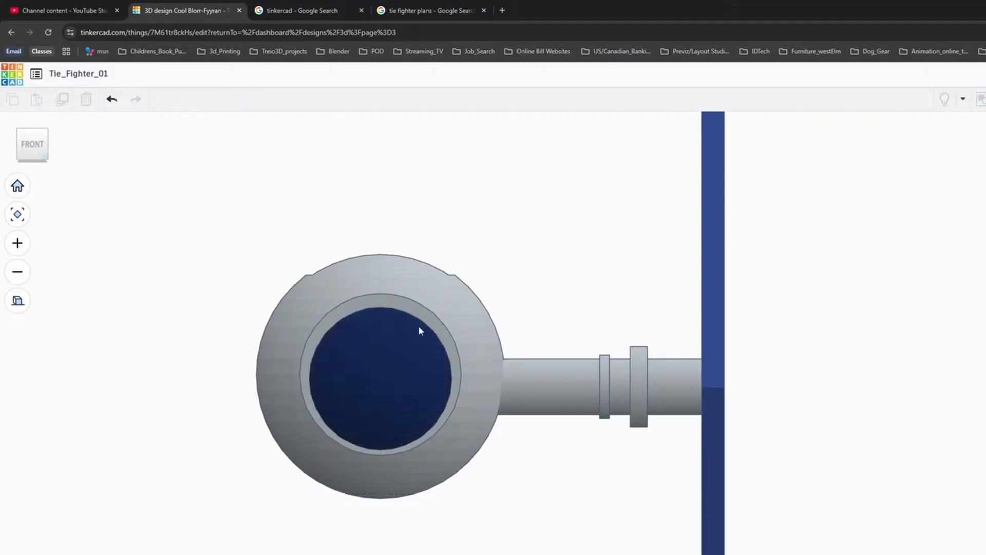
pyautogui.click(391, 341)
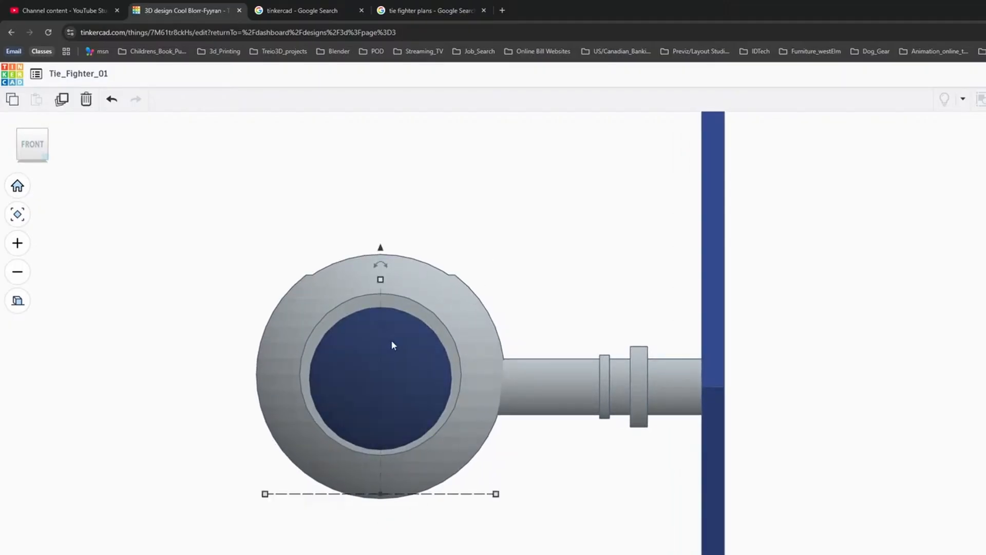
pyautogui.press('Up')
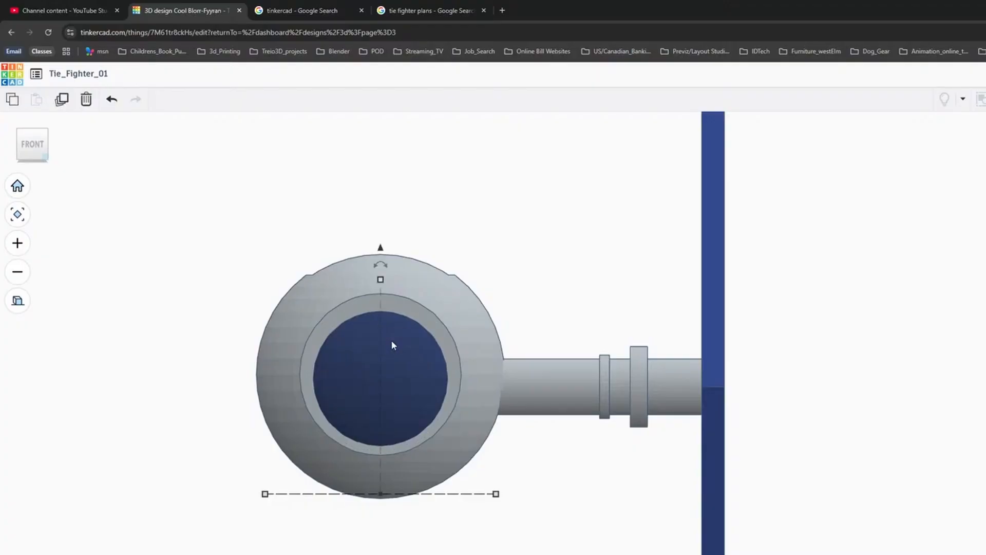
pyautogui.hotkey('ctrl', 'z')
pyautogui.moveTo(381, 248); pyautogui.dragTo(381, 247)
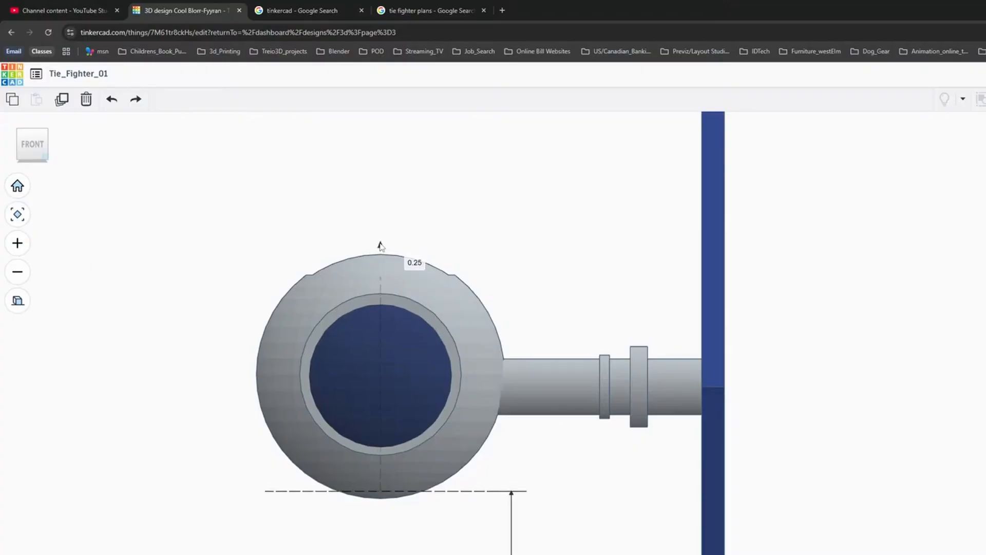
pyautogui.moveTo(381, 247); pyautogui.dragTo(380, 247)
pyautogui.scroll(-1, 796, 383)
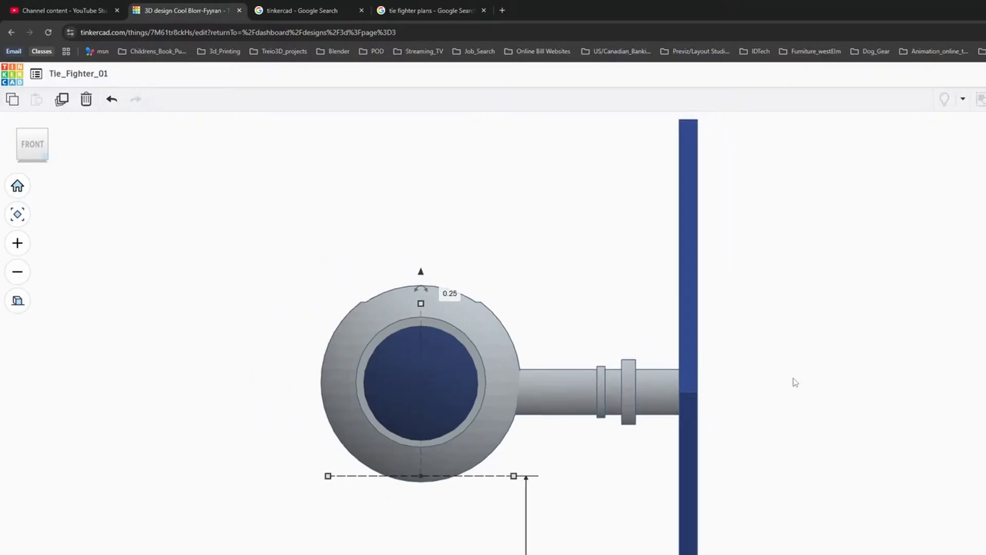
# Compare the pod and pylon with the front view in the Tie_Ref.jpg reference image.
pyautogui.moveTo(843, 427); pyautogui.dragTo(984, 429, button='right')
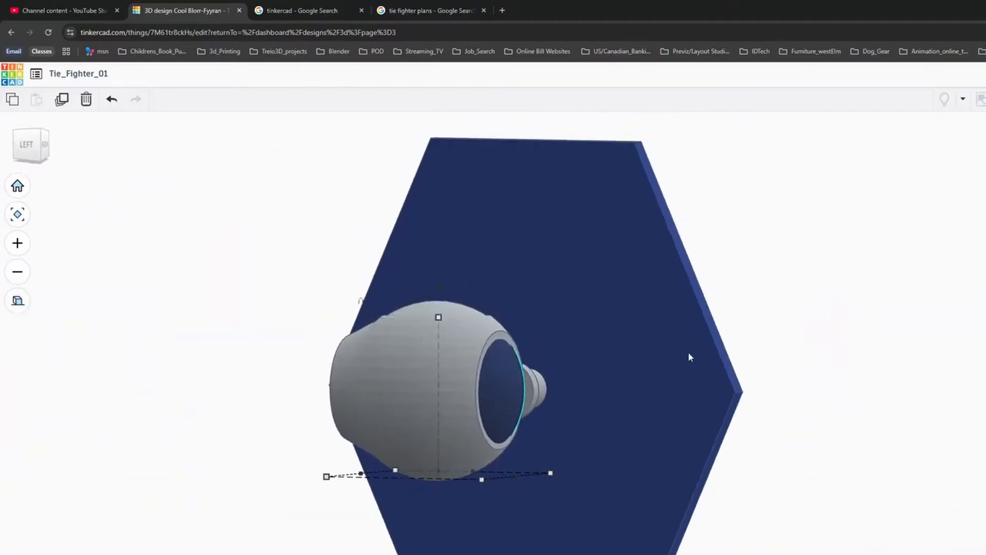
pyautogui.moveTo(893, 355); pyautogui.dragTo(651, 403, button='right')
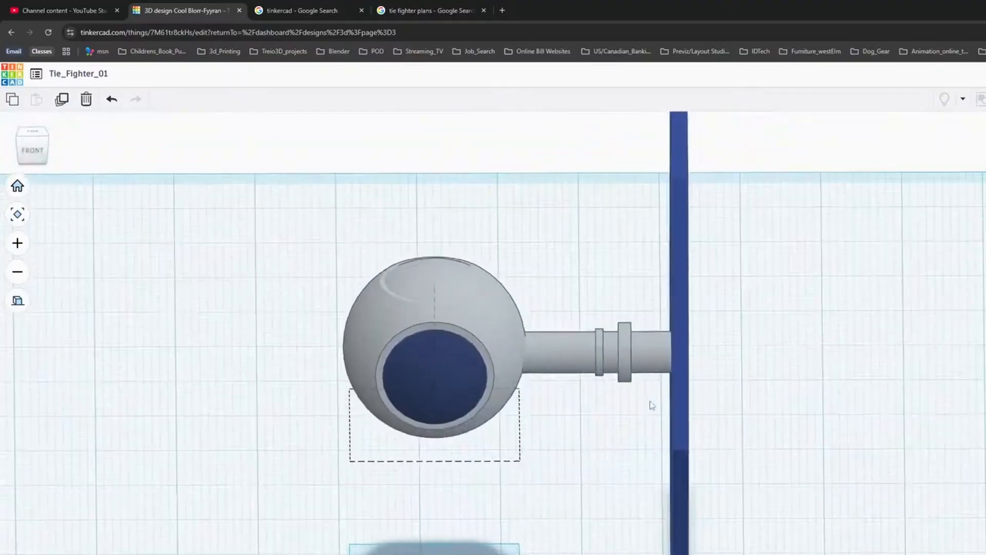
pyautogui.hotkey('alt', 'Tab')
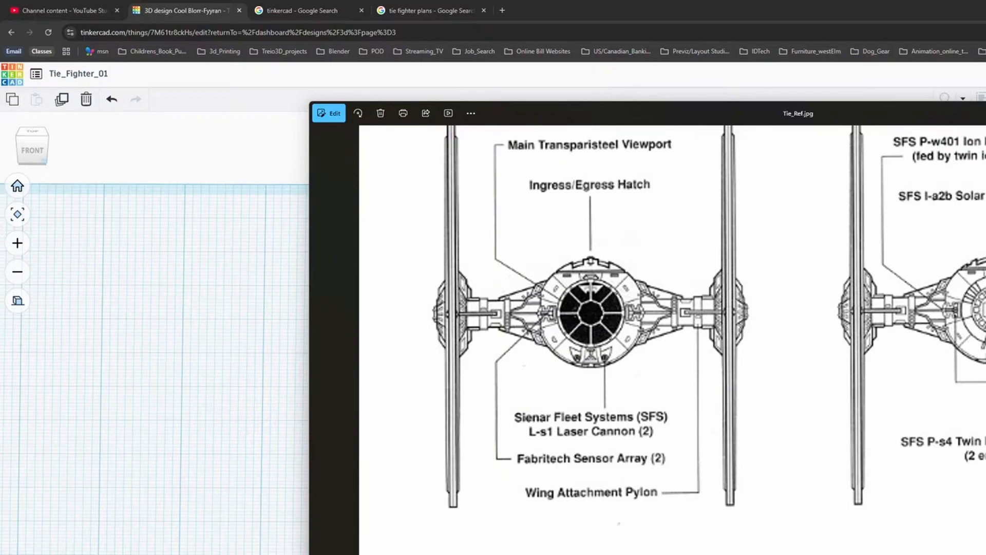
pyautogui.hotkey('alt', 'Tab')
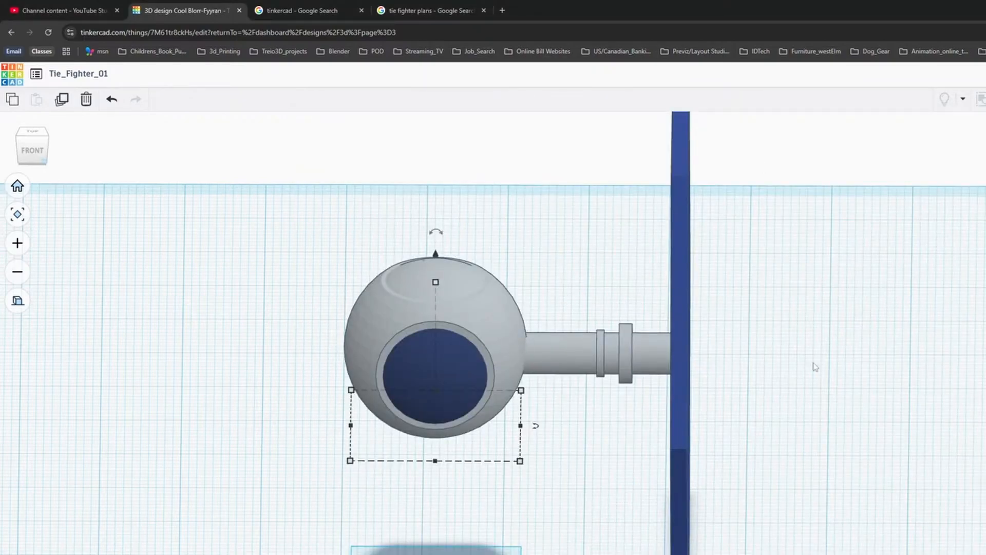
pyautogui.moveTo(973, 360); pyautogui.dragTo(970, 307, button='right')
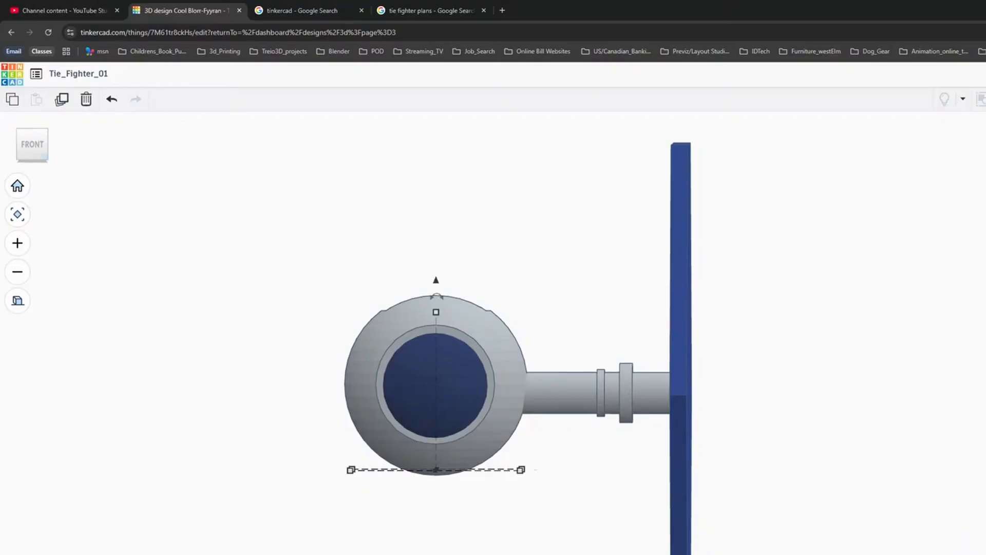
pyautogui.press('Delete')
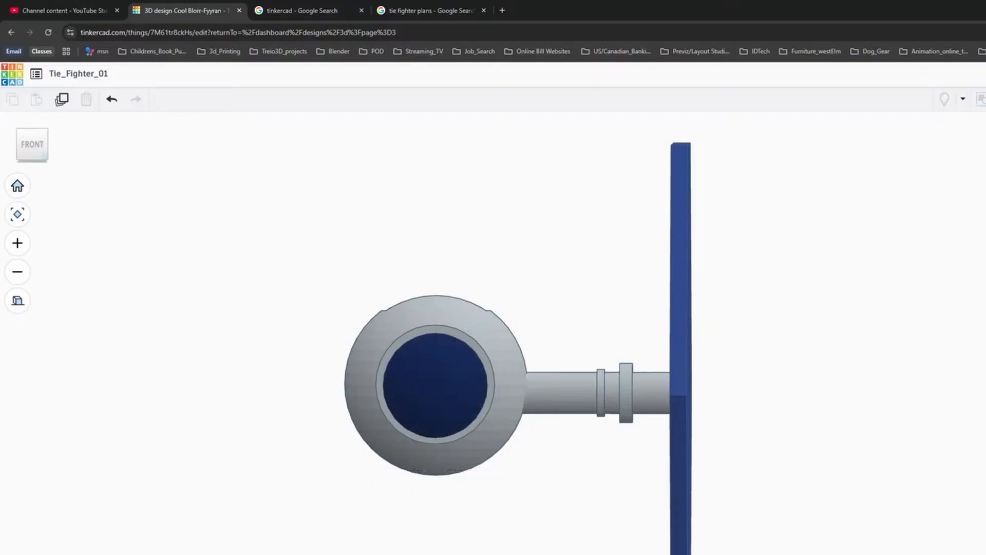
# Add a box to the workplane and move it close to the wing's outer face.
pyautogui.moveTo(985, 462); pyautogui.dragTo(833, 554)
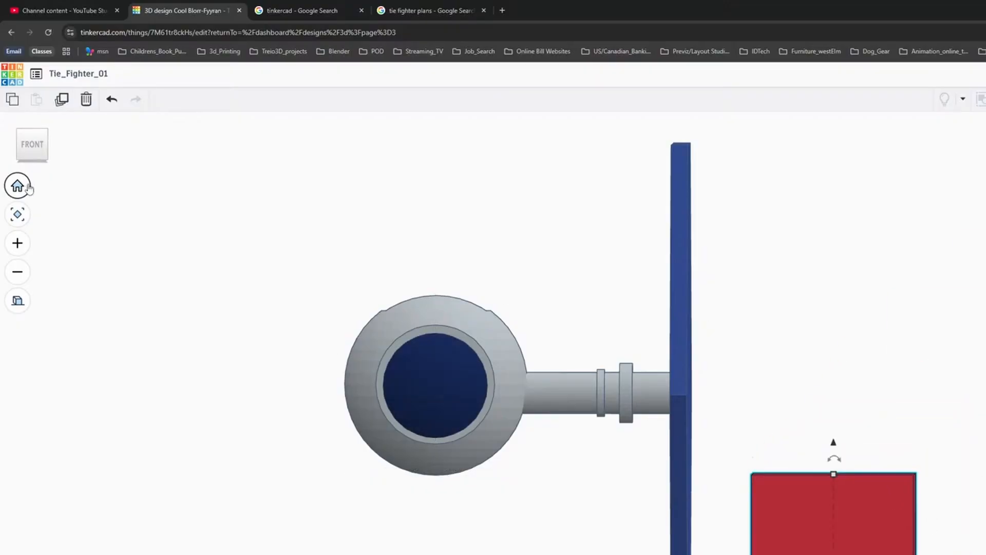
pyautogui.click(33, 149)
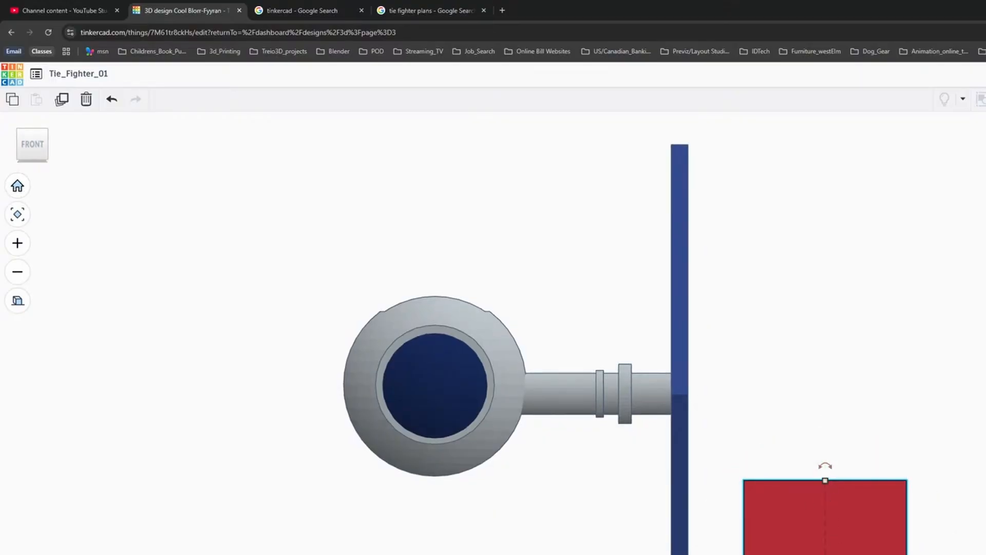
pyautogui.moveTo(950, 339); pyautogui.dragTo(867, 360, button='right')
pyautogui.scroll(-6, 867, 360)
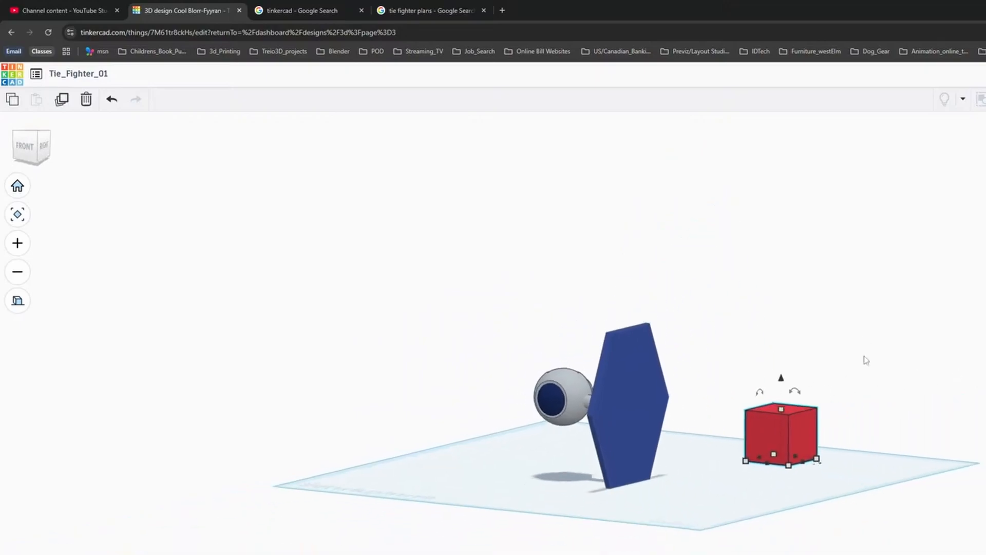
pyautogui.moveTo(259, 174); pyautogui.dragTo(276, 282, button='right')
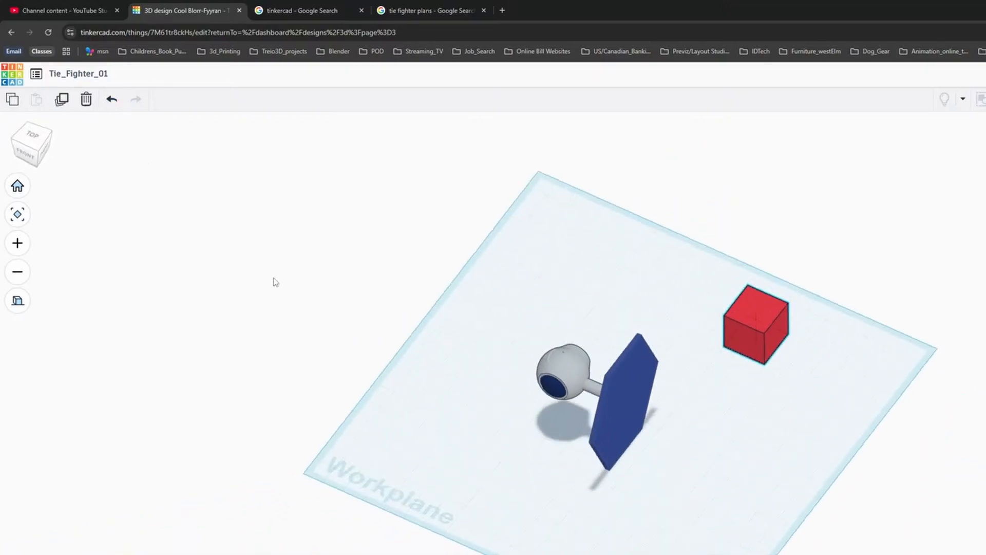
pyautogui.click(747, 295)
pyautogui.moveTo(745, 292); pyautogui.dragTo(651, 430)
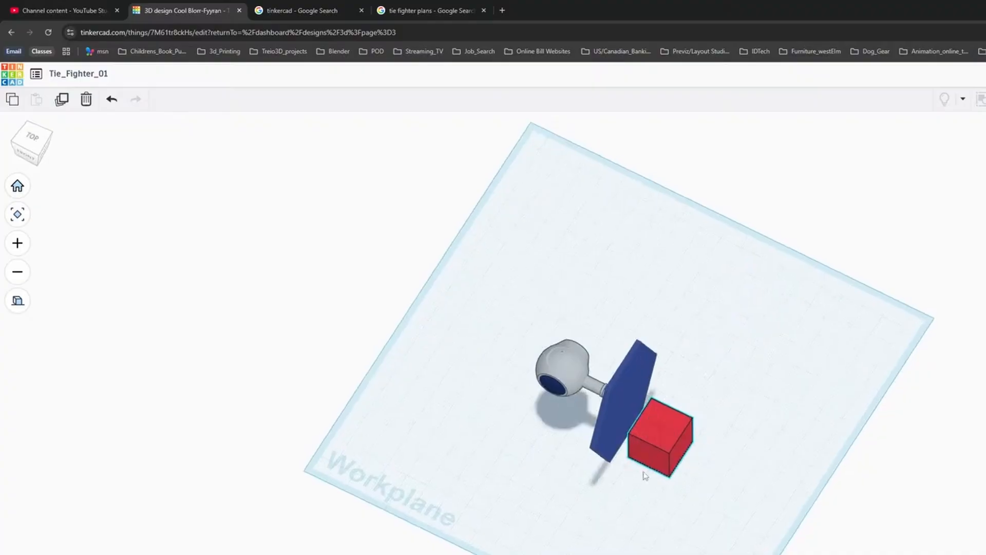
# Thin the box into a 1.75 mm plate and reduce its height to less than half.
pyautogui.moveTo(645, 473); pyautogui.dragTo(747, 346, button='right')
pyautogui.moveTo(638, 450); pyautogui.dragTo(522, 502, button='right')
pyautogui.click(637, 494)
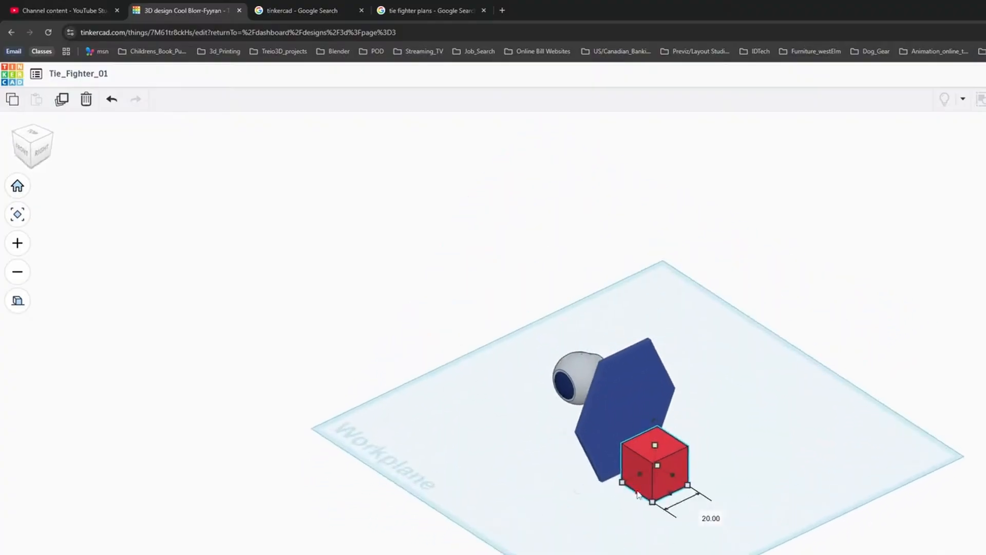
pyautogui.moveTo(637, 494); pyautogui.dragTo(665, 452)
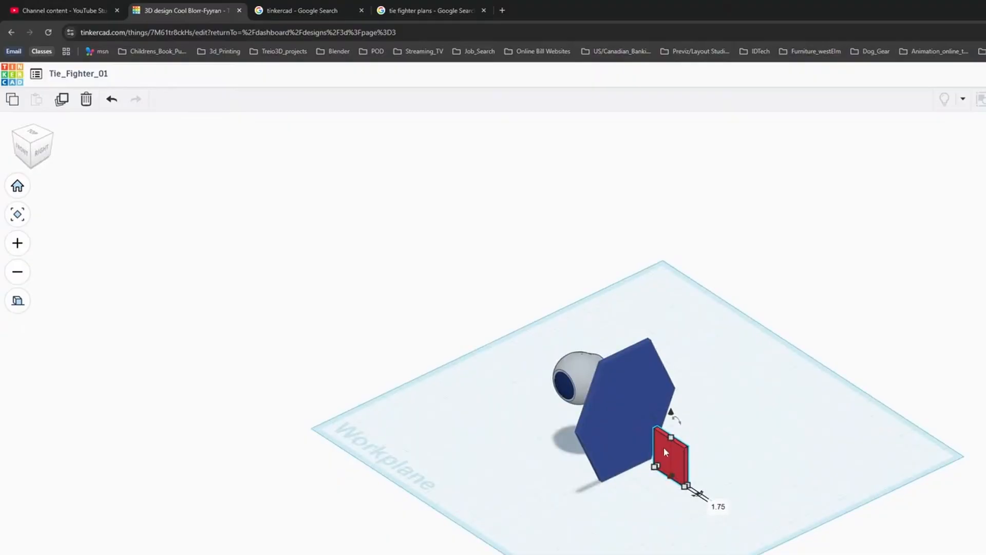
pyautogui.scroll(5, 649, 457)
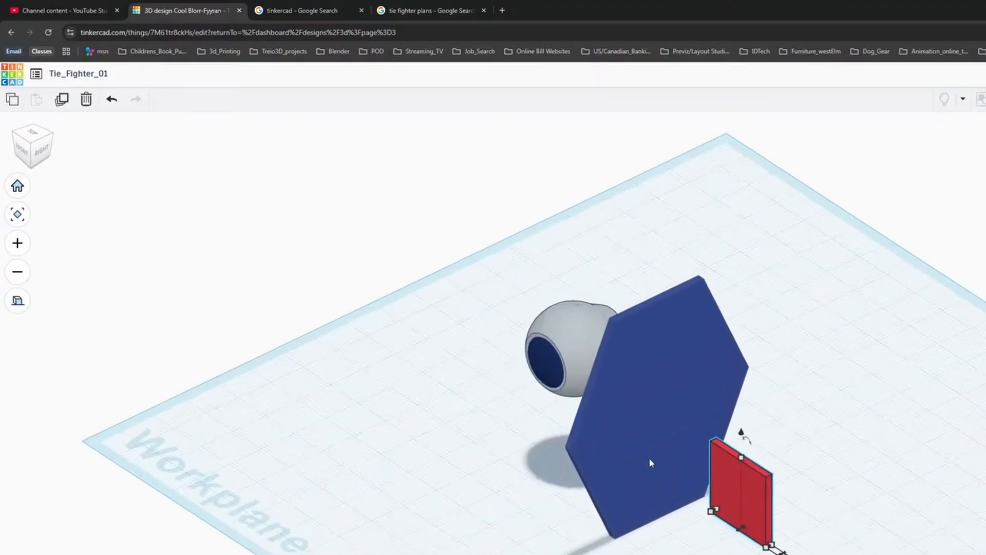
pyautogui.scroll(5, 648, 457)
pyautogui.moveTo(826, 486); pyautogui.dragTo(845, 547)
pyautogui.moveTo(848, 550); pyautogui.dragTo(953, 499, button='right')
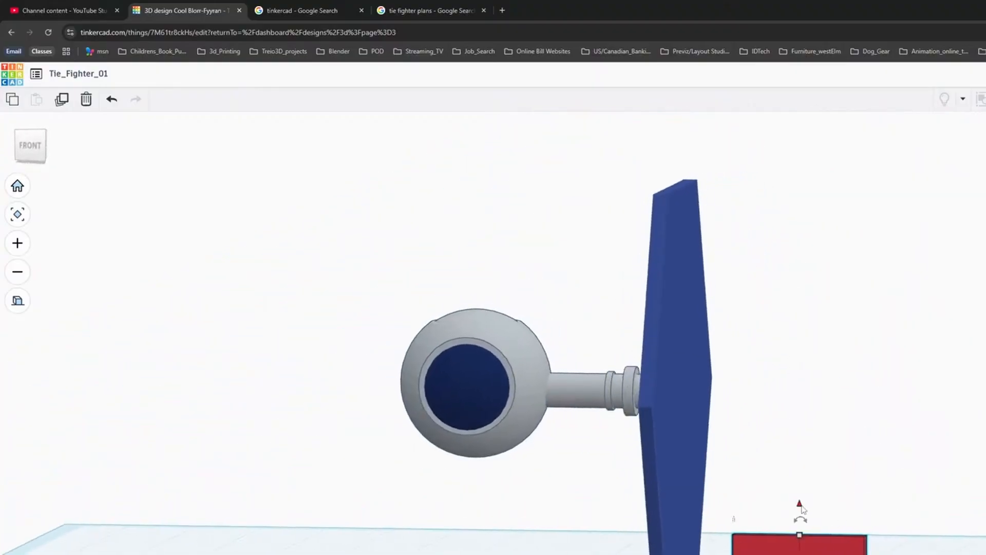
# Lift the plate to about the pylon's level and place it between the pod and the wing.
pyautogui.moveTo(800, 505); pyautogui.dragTo(817, 358)
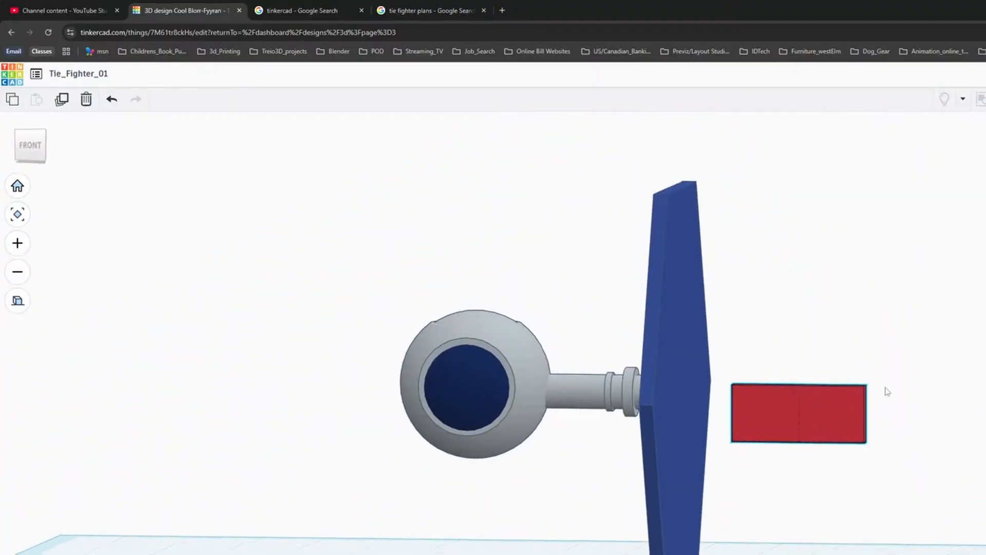
pyautogui.moveTo(812, 415); pyautogui.dragTo(615, 416)
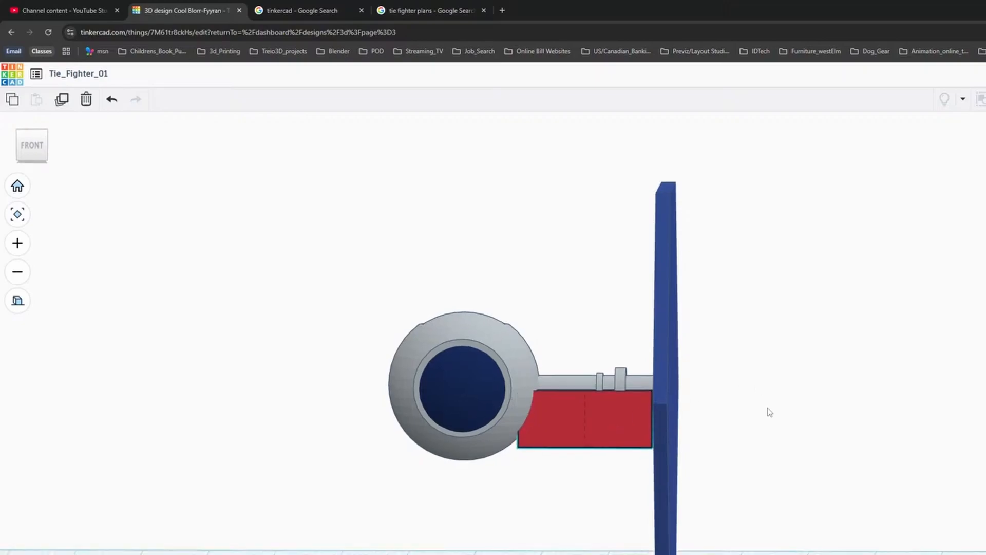
# Nudge the plate sideways into the middle of the pylon and raise it 5.50 mm.
pyautogui.moveTo(768, 409); pyautogui.dragTo(572, 451, button='right')
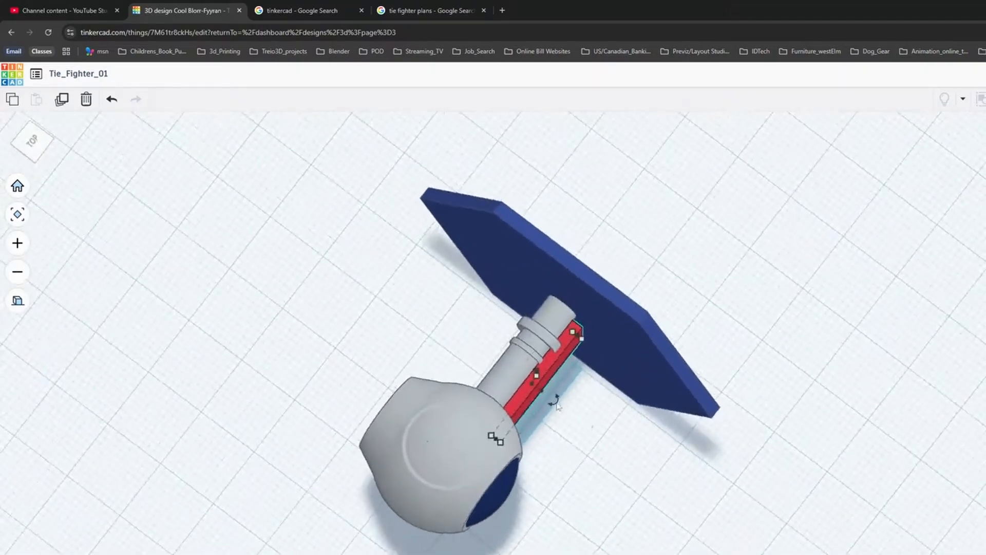
pyautogui.press('Left')
pyautogui.press('Left')
pyautogui.press('Left')
pyautogui.press('Left')
pyautogui.press('Left')
pyautogui.press('Left')
pyautogui.press('Left')
pyautogui.press('Left')
pyautogui.press('Left')
pyautogui.press('Left')
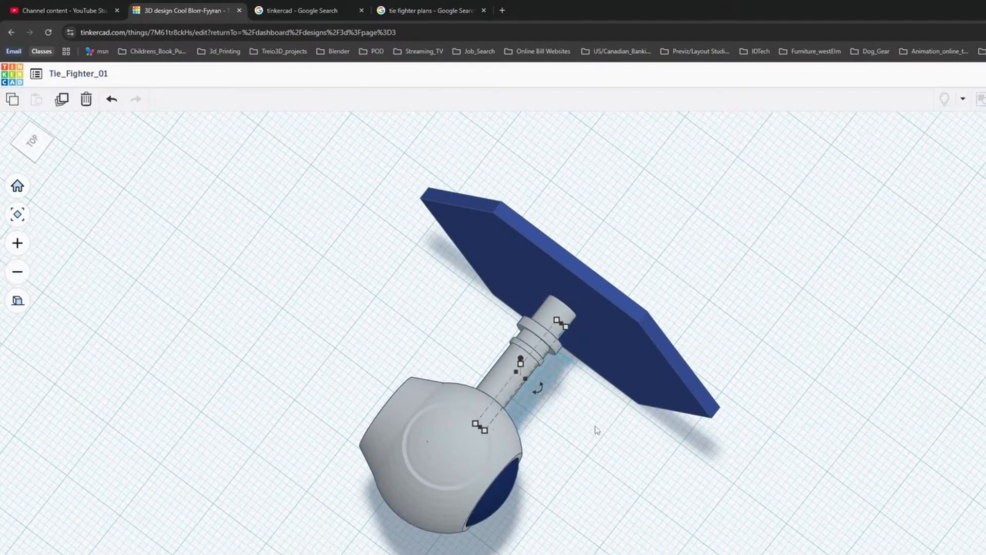
pyautogui.moveTo(594, 430); pyautogui.dragTo(575, 351, button='right')
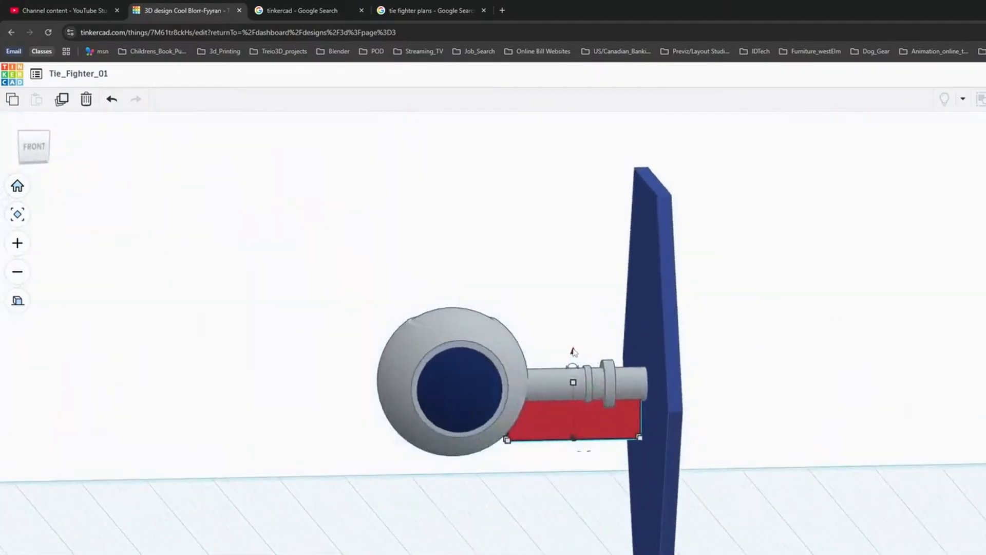
pyautogui.moveTo(573, 351); pyautogui.dragTo(573, 315)
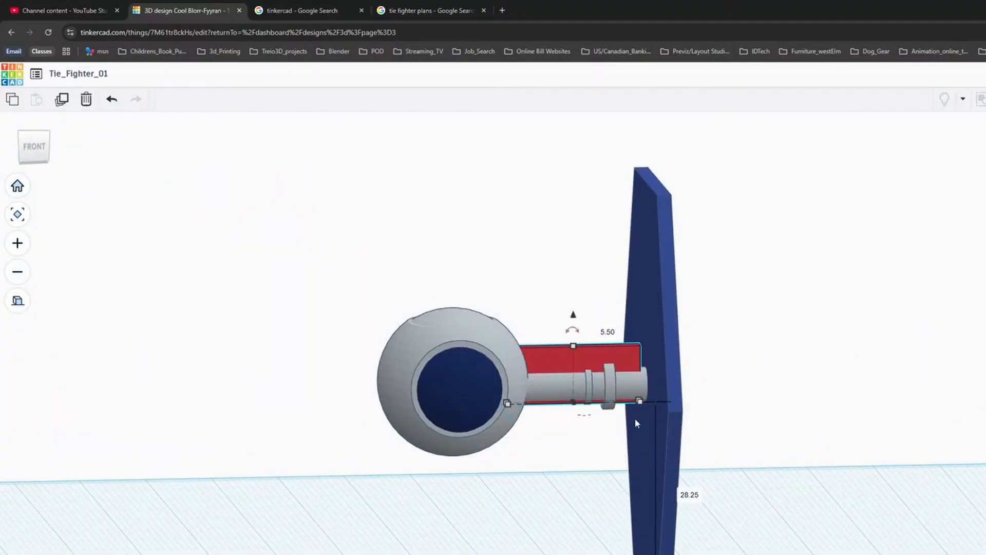
# Shorten the plate so it ends before the pylon's small collar, and raise it 0.75 mm.
pyautogui.scroll(5, 632, 419)
pyautogui.moveTo(623, 398); pyautogui.dragTo(646, 460, button='right')
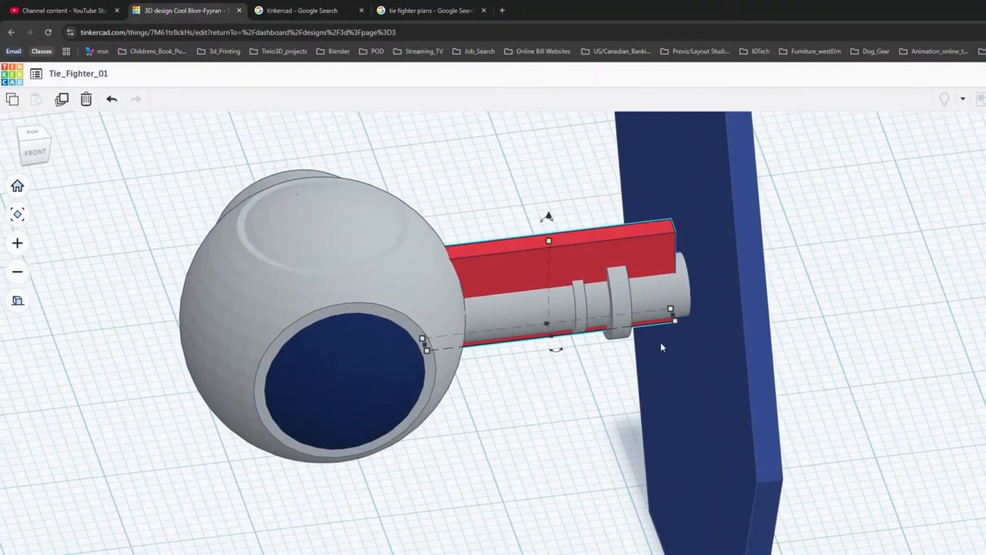
pyautogui.moveTo(671, 309); pyautogui.dragTo(553, 327)
pyautogui.moveTo(550, 375); pyautogui.dragTo(507, 332, button='right')
pyautogui.moveTo(515, 460); pyautogui.dragTo(517, 452)
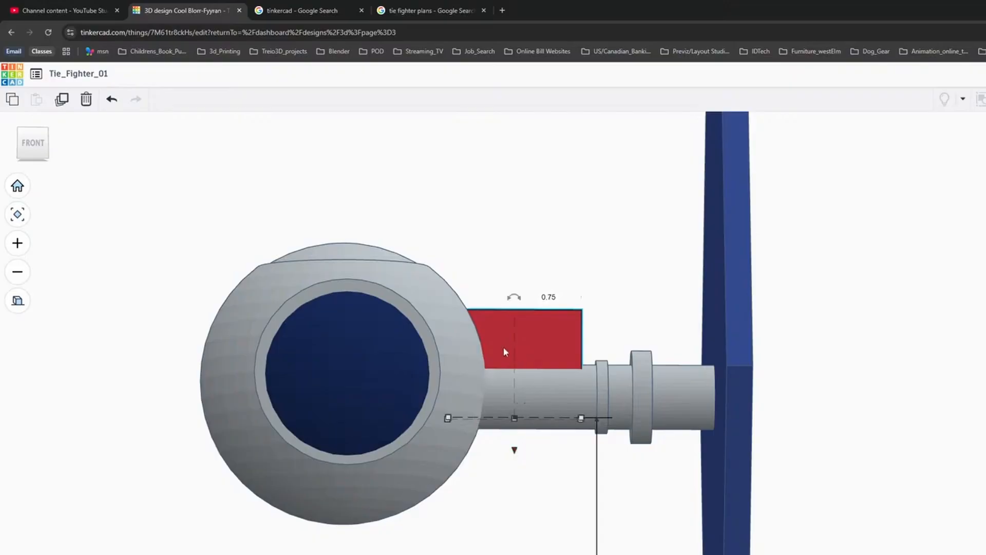
pyautogui.moveTo(456, 417); pyautogui.dragTo(409, 362, button='right')
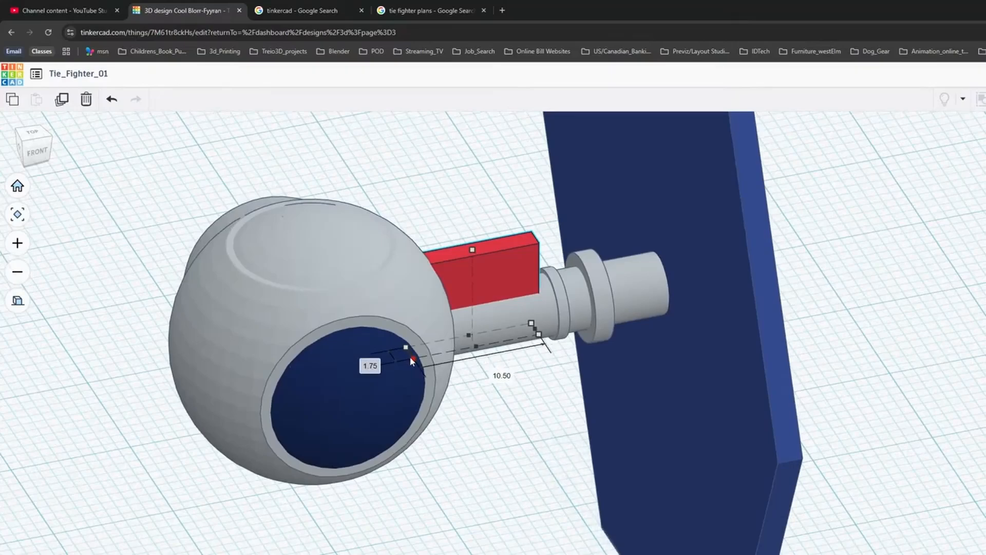
pyautogui.moveTo(413, 358); pyautogui.dragTo(422, 359)
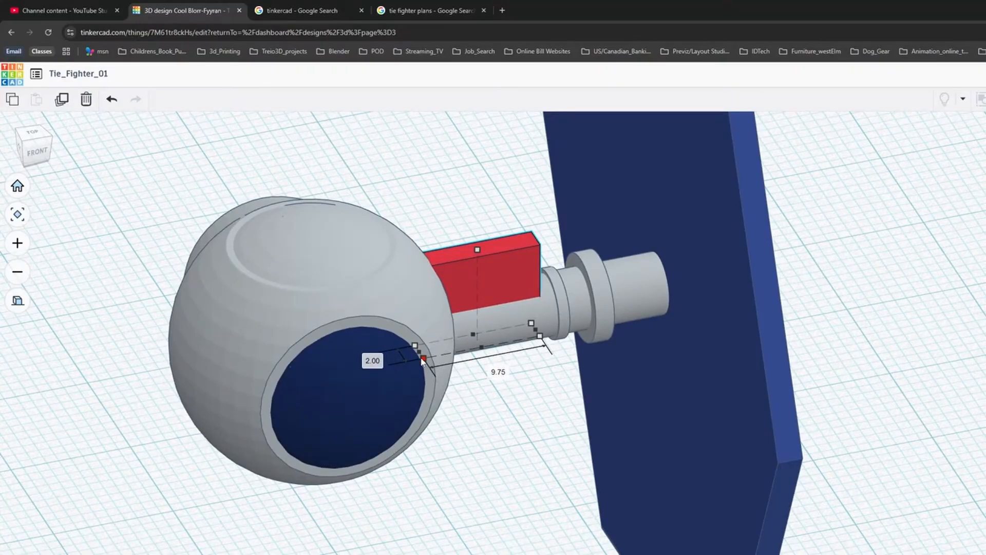
pyautogui.hotkey('ctrl', 'z')
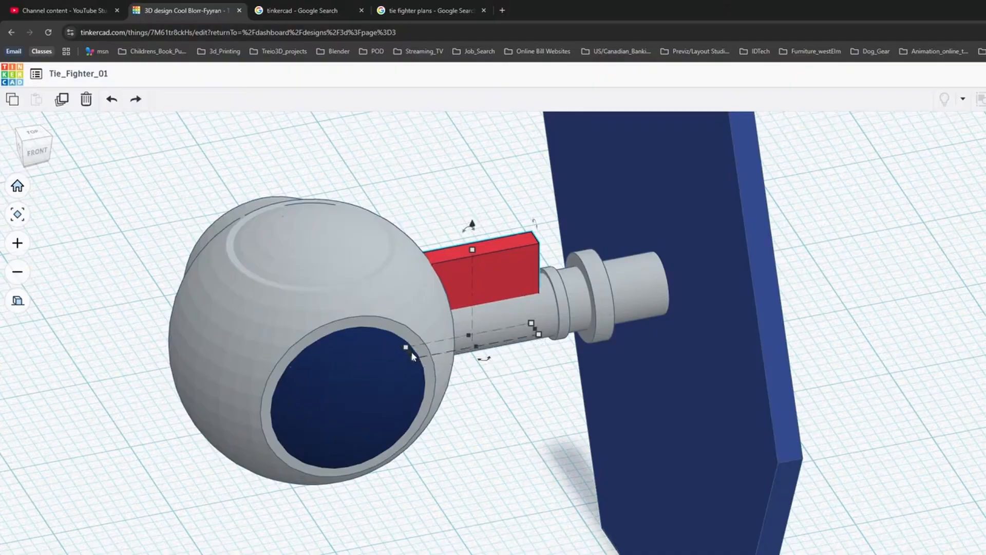
# Thin the plate to 1.00 mm so it sits centred along the top of the pylon.
pyautogui.scroll(5, 411, 356)
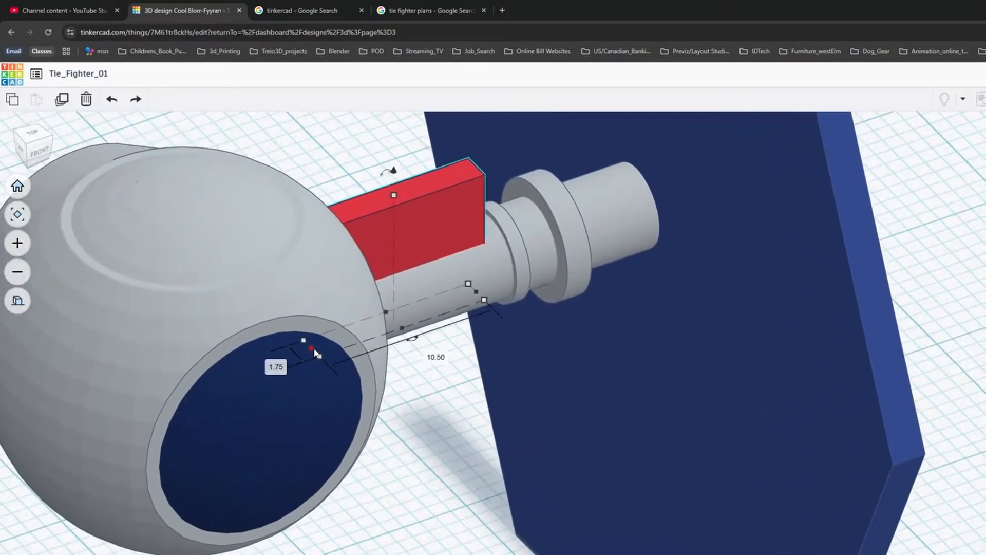
pyautogui.moveTo(316, 354)
pyautogui.mouseDown()
pyautogui.moveTo(324, 341)
pyautogui.moveTo(364, 336)
pyautogui.moveTo(329, 346)
pyautogui.mouseUp()
pyautogui.moveTo(412, 337); pyautogui.dragTo(614, 406, button='right')
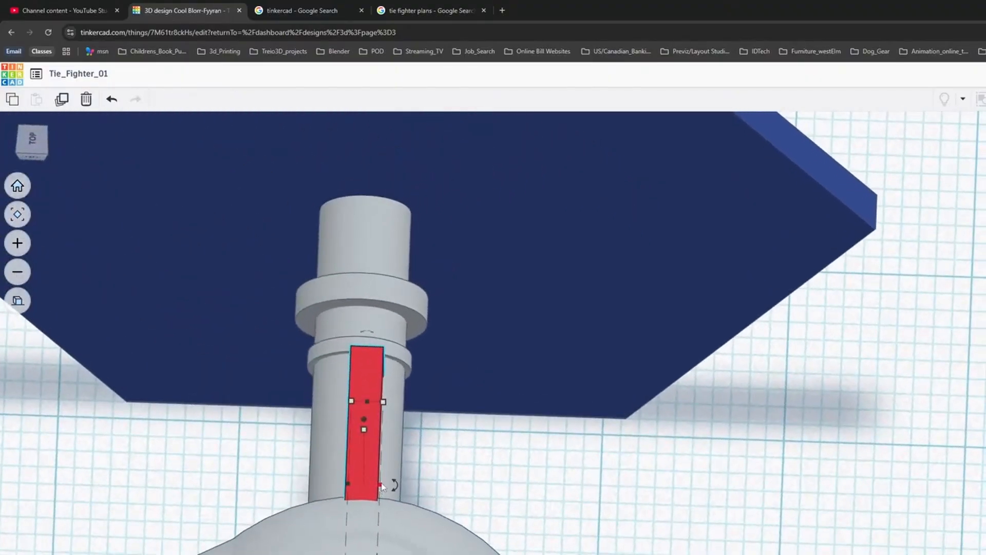
pyautogui.moveTo(382, 486); pyautogui.dragTo(369, 486)
# Reduce the plate's height and tilt it 22.5° so its upper edge slopes down from the pod toward the wing.
pyautogui.moveTo(535, 456); pyautogui.dragTo(213, 288, button='right')
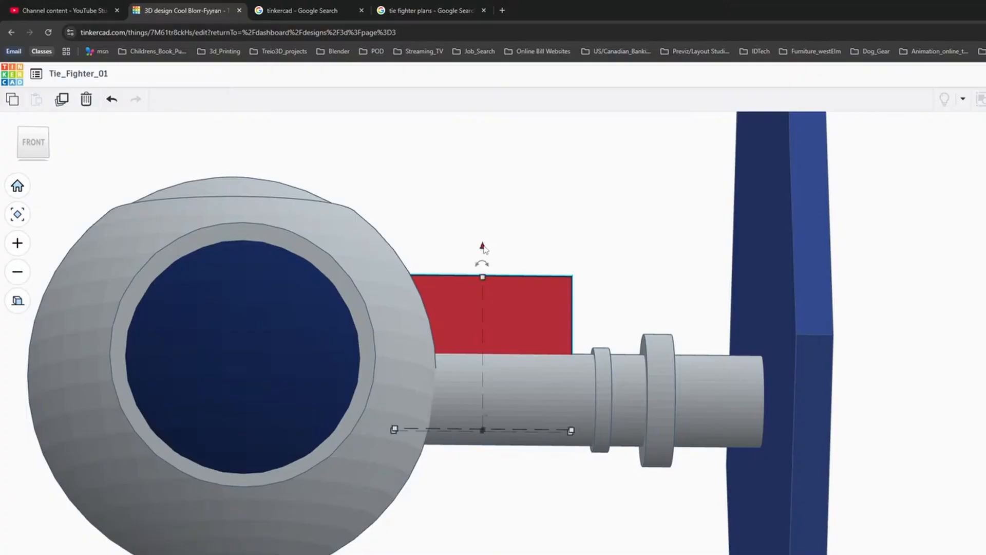
pyautogui.moveTo(483, 247); pyautogui.dragTo(483, 304)
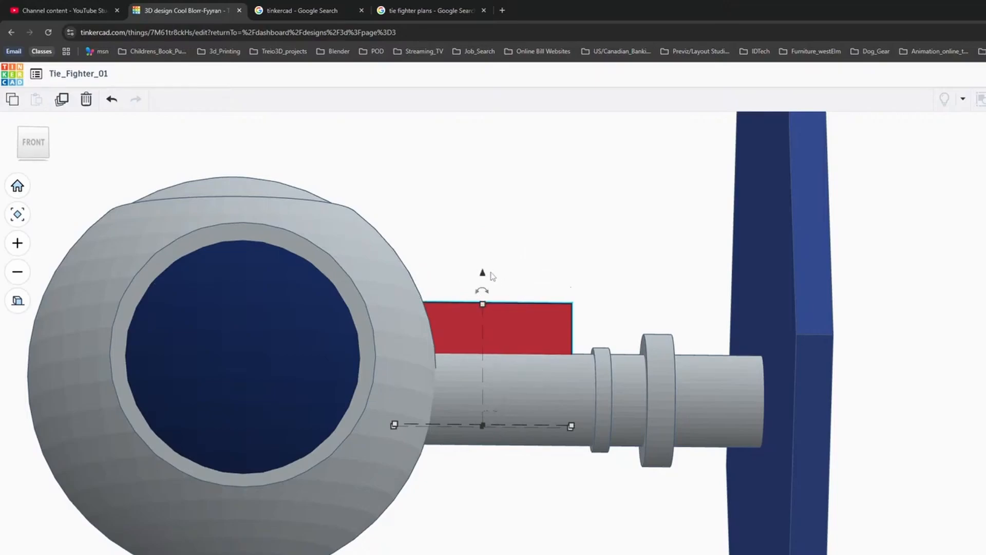
pyautogui.moveTo(489, 299); pyautogui.dragTo(505, 305)
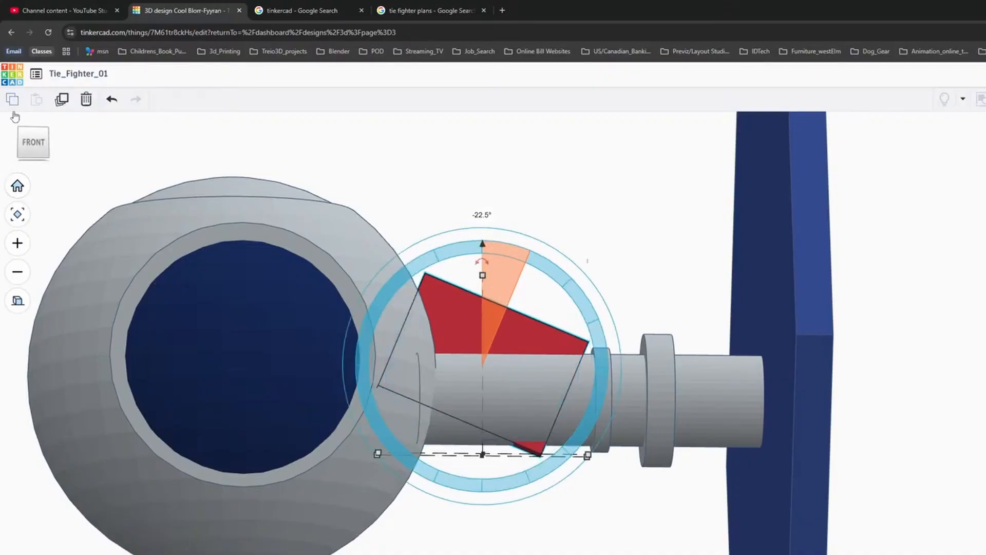
# Nudge the tilted plate sideways, deeper into the pod, without changing its height above the workplane.
pyautogui.moveTo(526, 331); pyautogui.dragTo(504, 327)
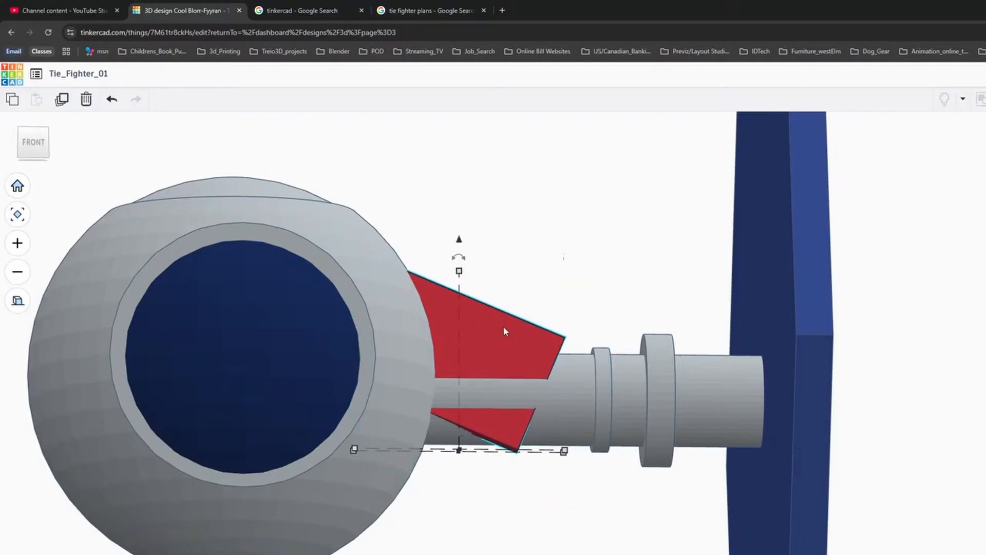
pyautogui.hotkey('ctrl', 'z')
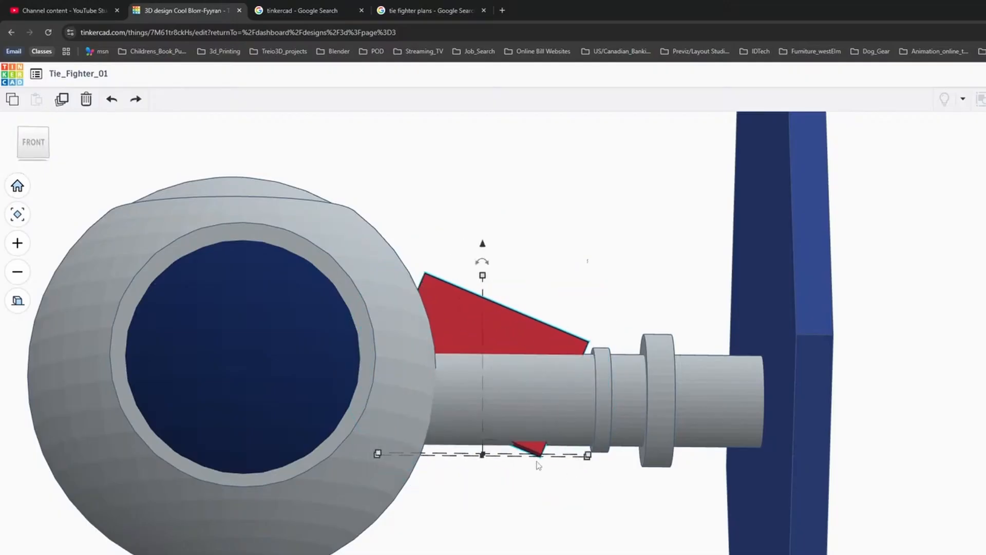
pyautogui.press('Left')
pyautogui.press('Left')
pyautogui.press('Left')
pyautogui.press('Left')
pyautogui.press('Left')
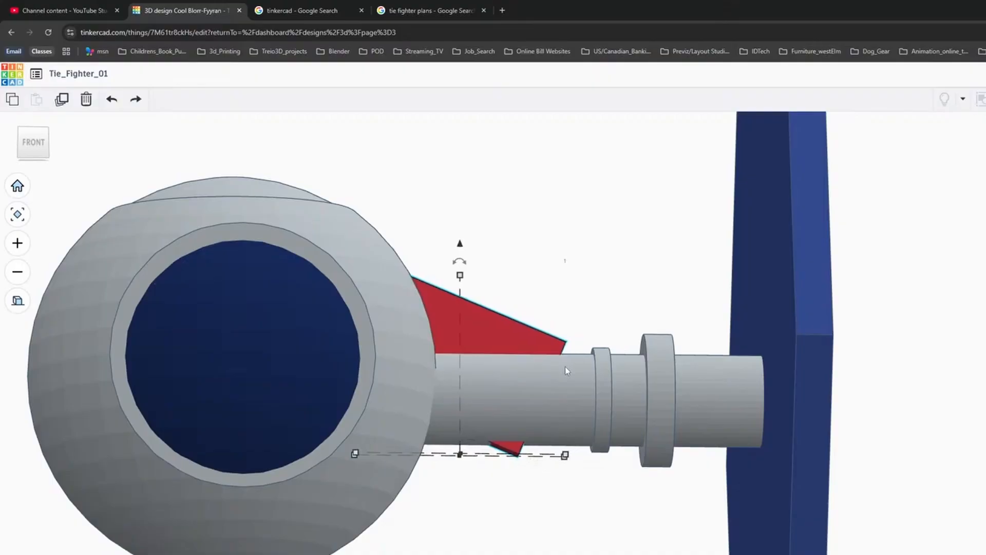
pyautogui.press('Left')
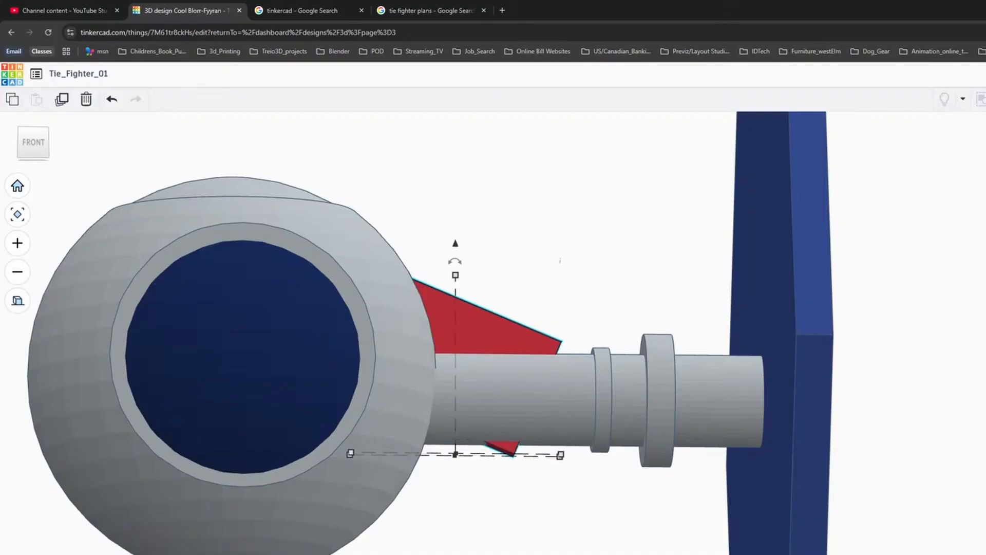
# Check the reference image and nudge the tilted plate toward the wing until its outer corner passes the pylon's small collar.
pyautogui.hotkey('alt', 'Tab')
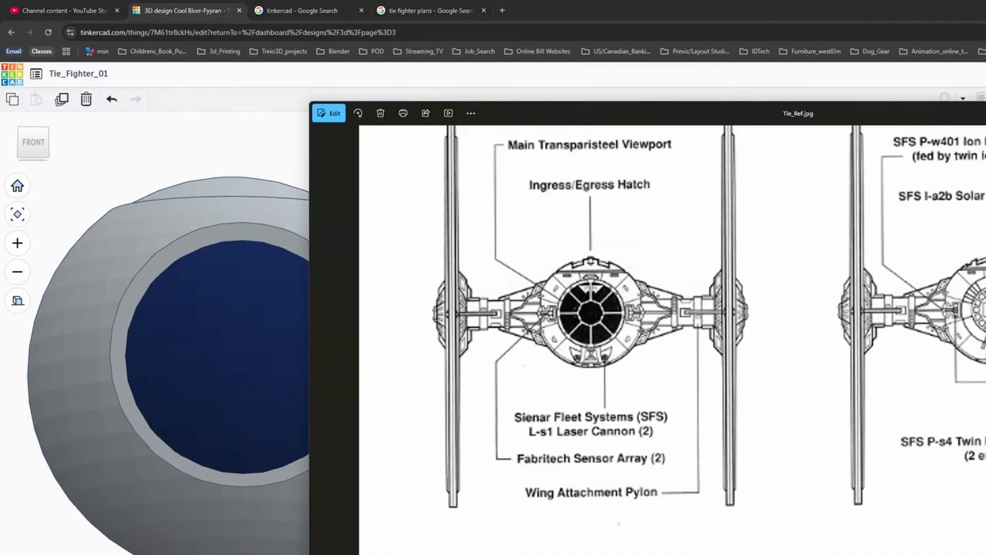
pyautogui.hotkey('alt', 'Tab')
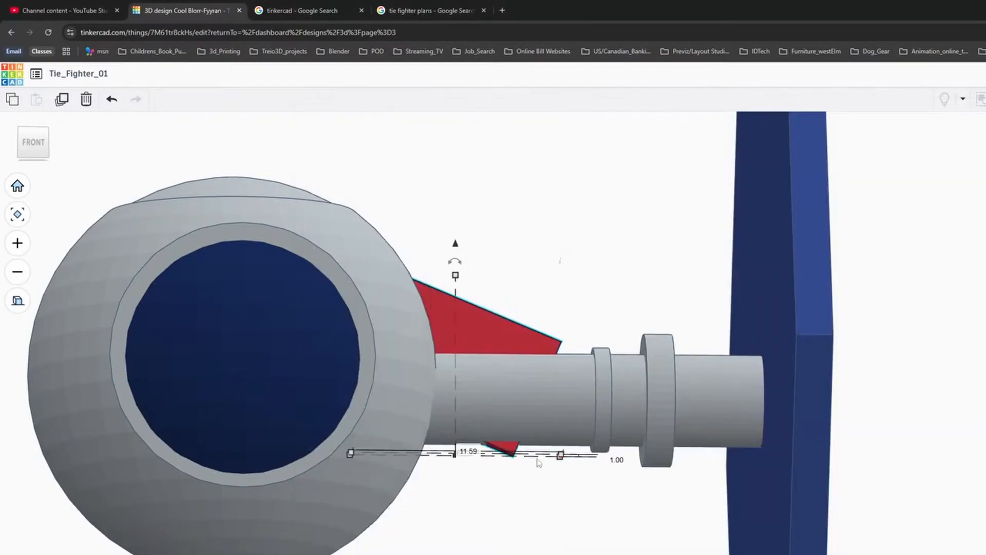
pyautogui.moveTo(538, 517); pyautogui.dragTo(537, 493, button='right')
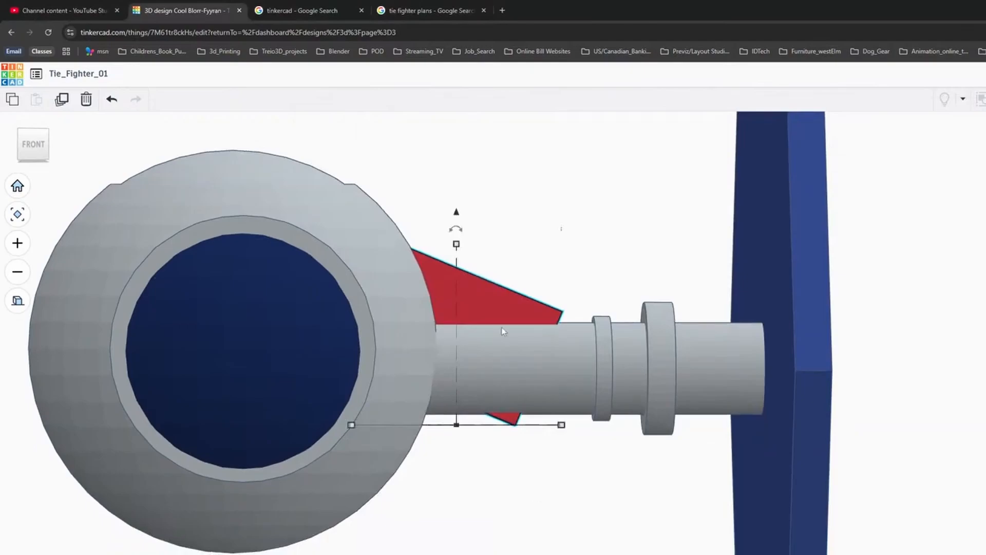
pyautogui.press('Right')
pyautogui.press('Right')
pyautogui.press('Right')
pyautogui.press('Right')
pyautogui.press('Right')
pyautogui.press('Right')
pyautogui.press('Right')
pyautogui.press('Right')
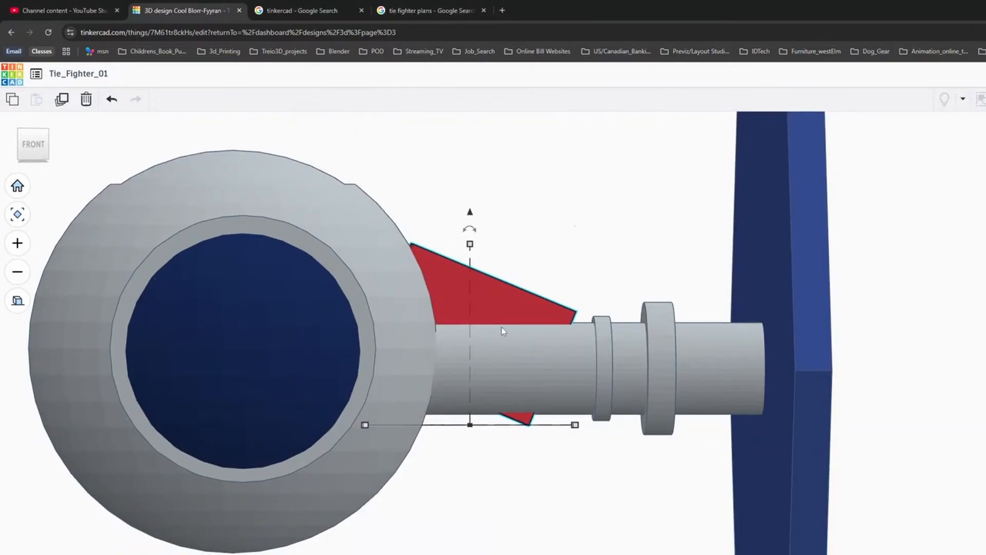
pyautogui.press('Right')
pyautogui.press('Right')
pyautogui.press('Right')
pyautogui.press('Right')
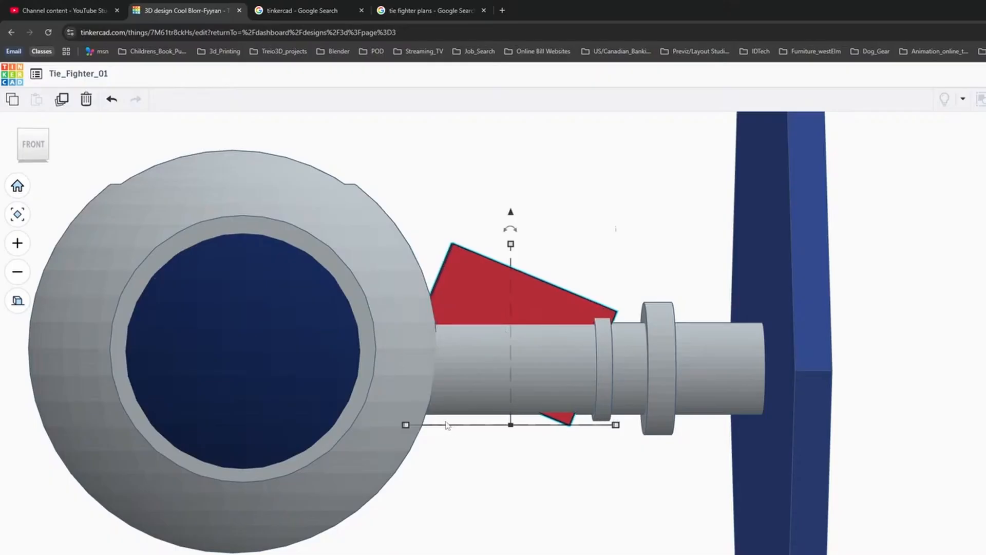
# Lengthen the tilted plate to 16.42 mm by extending its inner end into the pod.
pyautogui.moveTo(435, 427); pyautogui.dragTo(387, 416, button='right')
pyautogui.moveTo(358, 371)
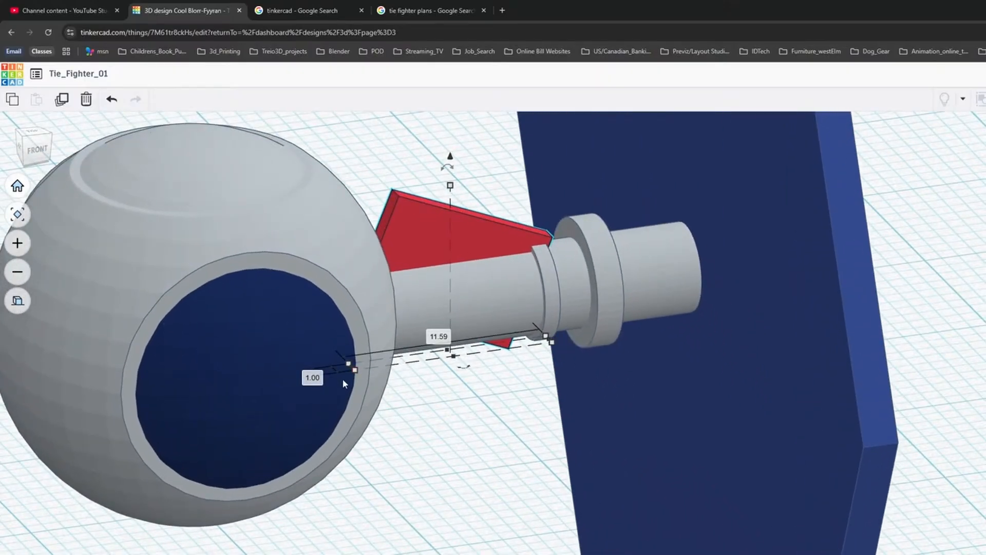
pyautogui.moveTo(342, 378); pyautogui.dragTo(340, 362, button='right')
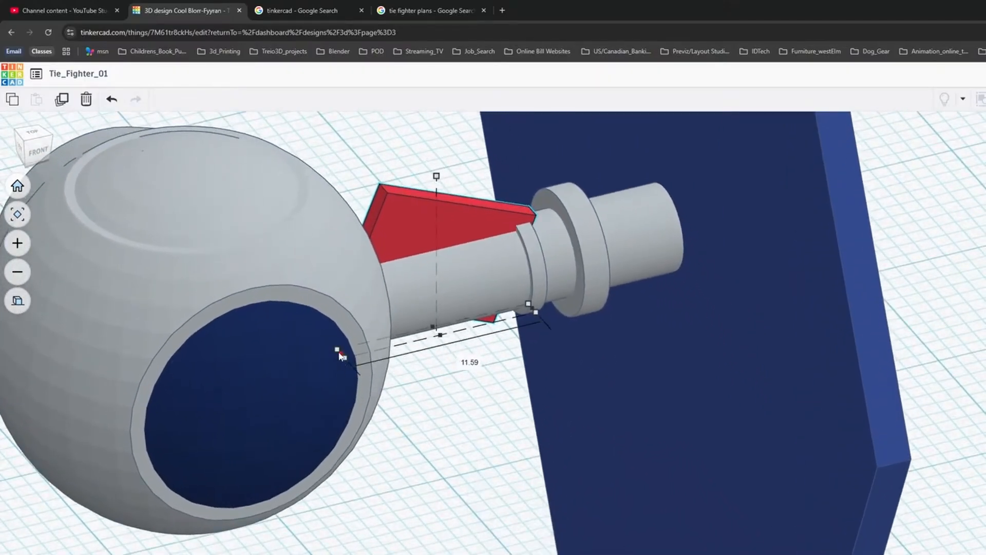
pyautogui.moveTo(341, 356); pyautogui.dragTo(265, 377)
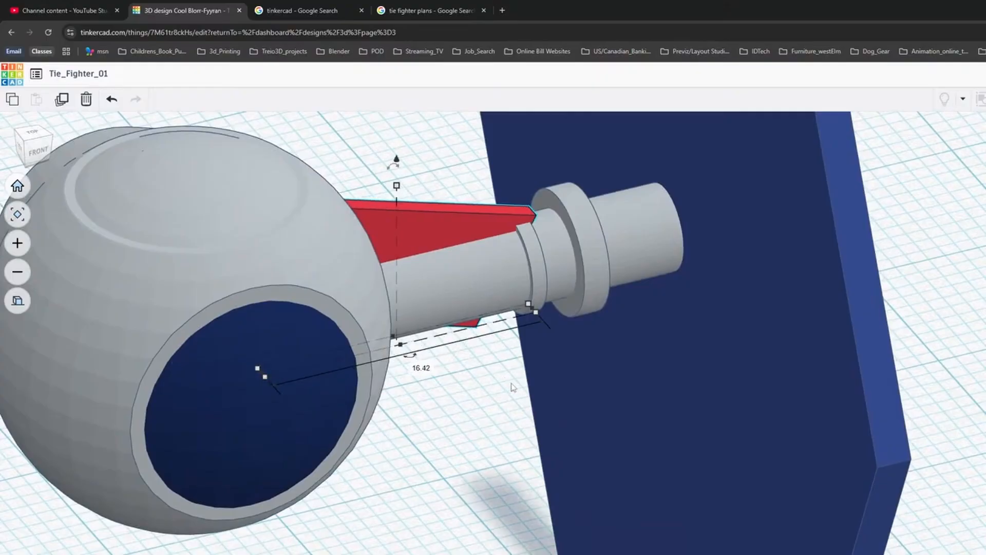
pyautogui.moveTo(512, 384); pyautogui.dragTo(445, 337, button='right')
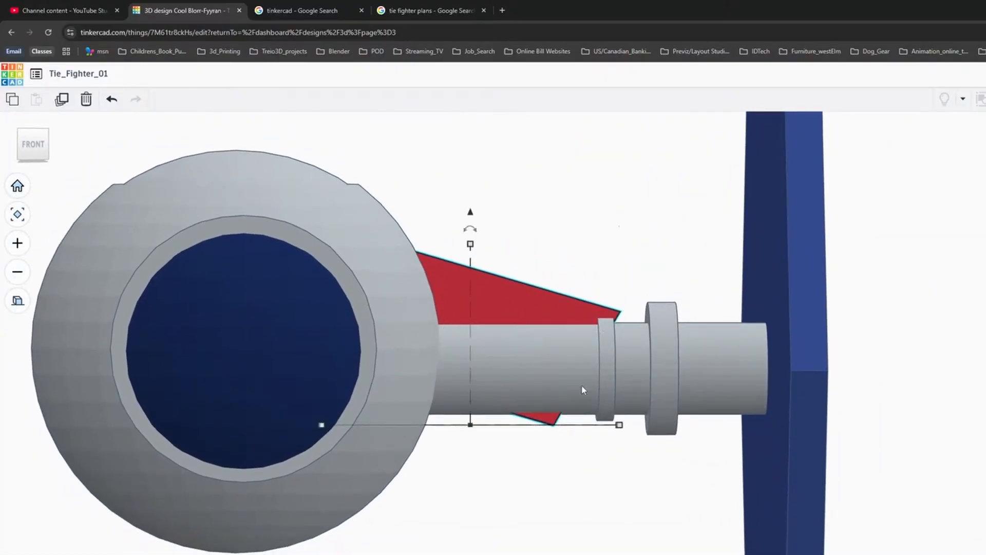
pyautogui.moveTo(590, 449)
pyautogui.mouseDown(button='right')
pyautogui.moveTo(636, 467)
pyautogui.moveTo(584, 447)
pyautogui.mouseUp(button='right')
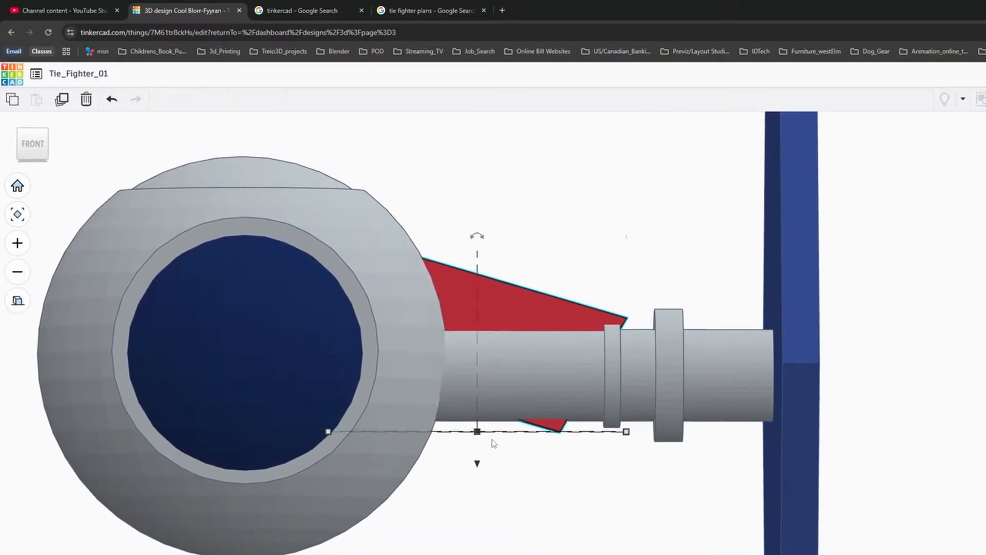
# Reduce the tilted plate's height to 9.61 mm.
pyautogui.moveTo(494, 442); pyautogui.dragTo(432, 394, button='right')
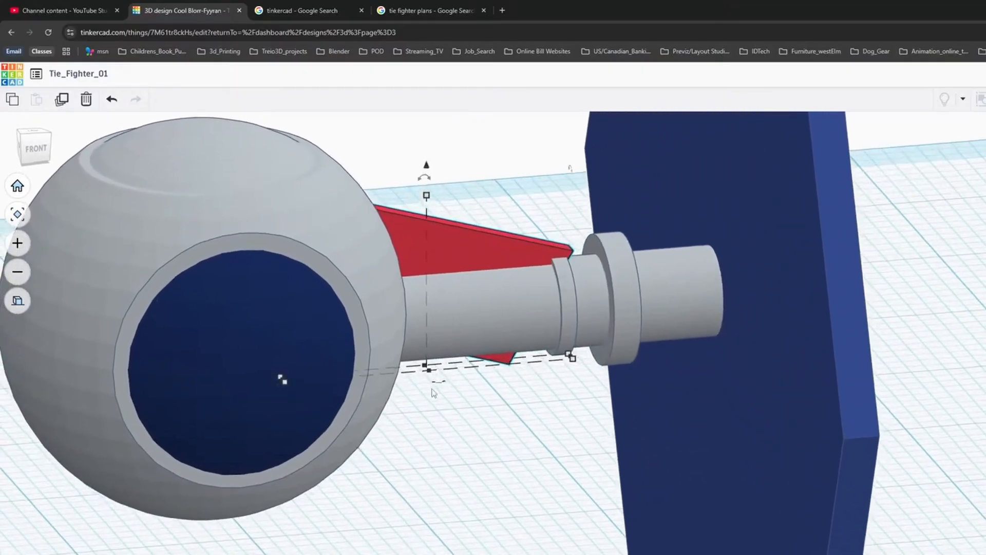
pyautogui.scroll(4, 430, 391)
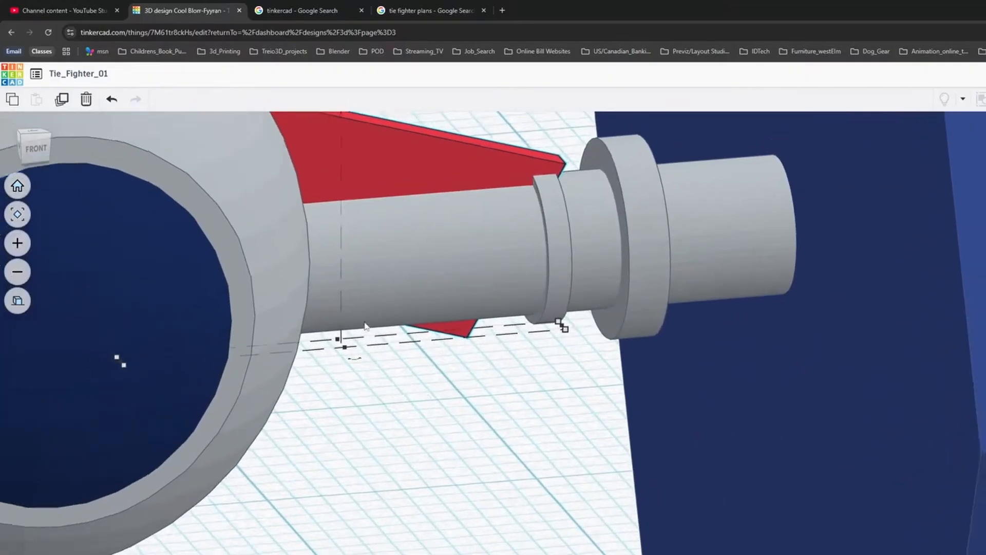
pyautogui.scroll(-2, 398, 391)
pyautogui.moveTo(395, 390); pyautogui.dragTo(419, 404, button='right')
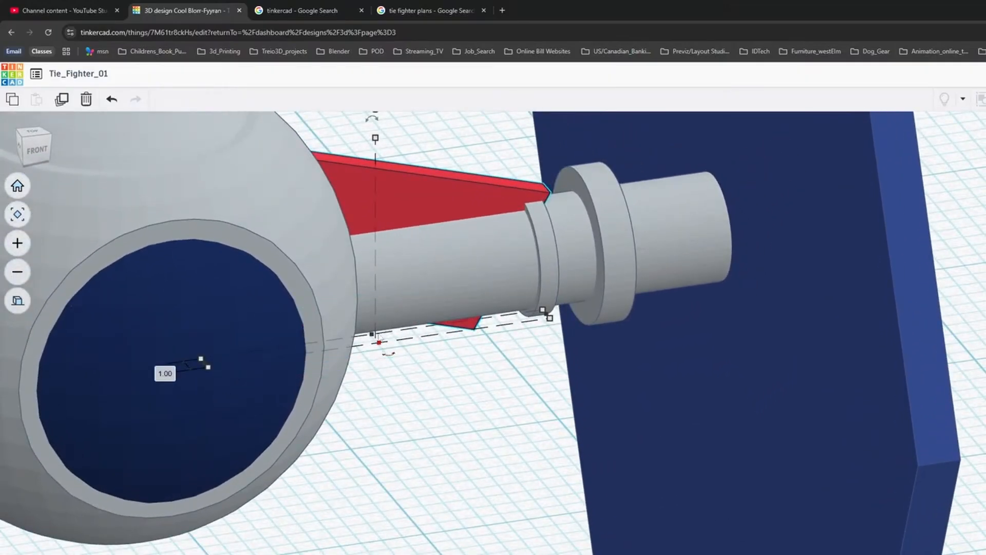
pyautogui.moveTo(376, 143); pyautogui.dragTo(373, 150)
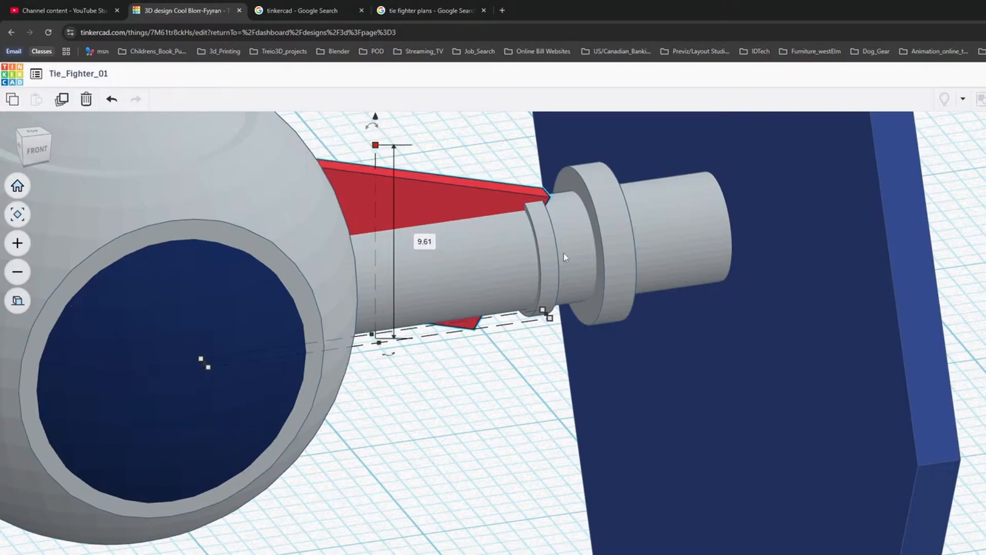
# Compare the plate with the front view in the reference image and increase its height slightly.
pyautogui.moveTo(563, 254); pyautogui.dragTo(456, 209, button='right')
pyautogui.scroll(-4, 477, 213)
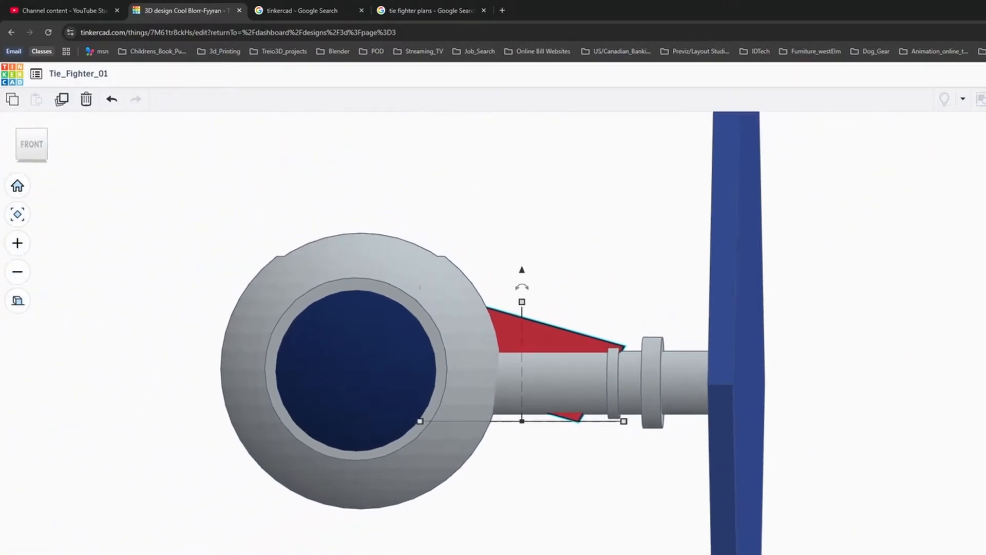
pyautogui.hotkey('alt', 'Tab')
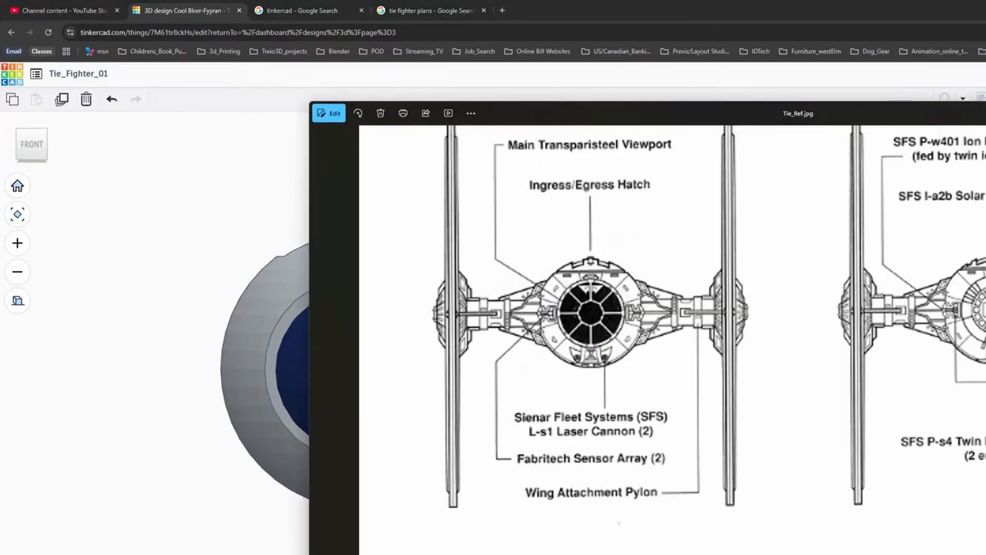
pyautogui.hotkey('alt', 'Tab')
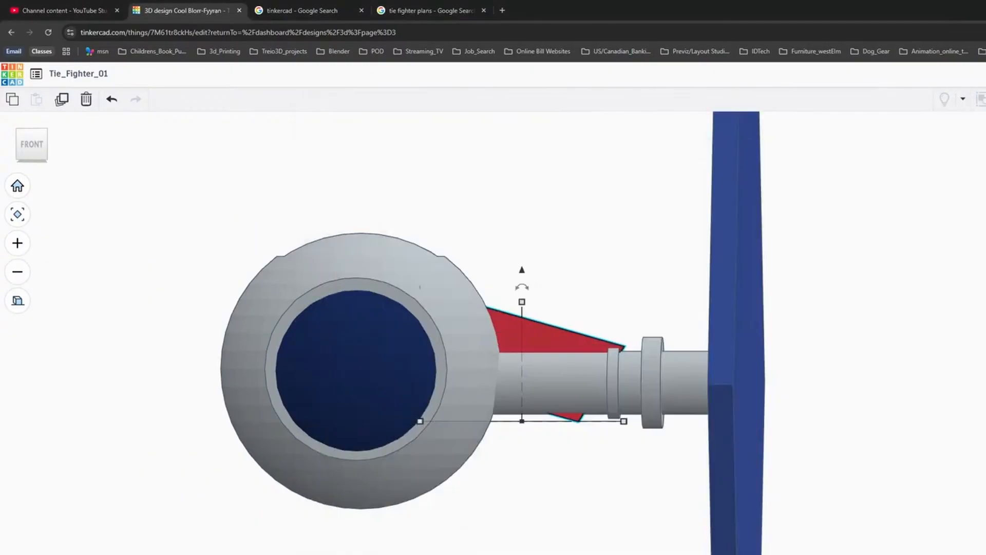
pyautogui.moveTo(522, 301); pyautogui.dragTo(522, 296)
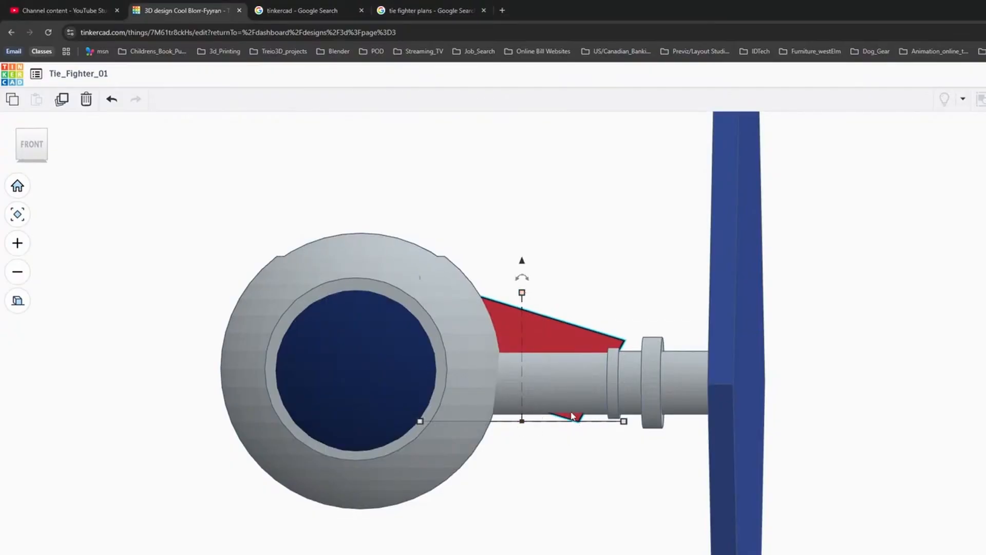
# Compare the plate with the reference image again and lower it 0.39 mm.
pyautogui.moveTo(576, 405); pyautogui.dragTo(600, 386, button='right')
pyautogui.scroll(3, 506, 454)
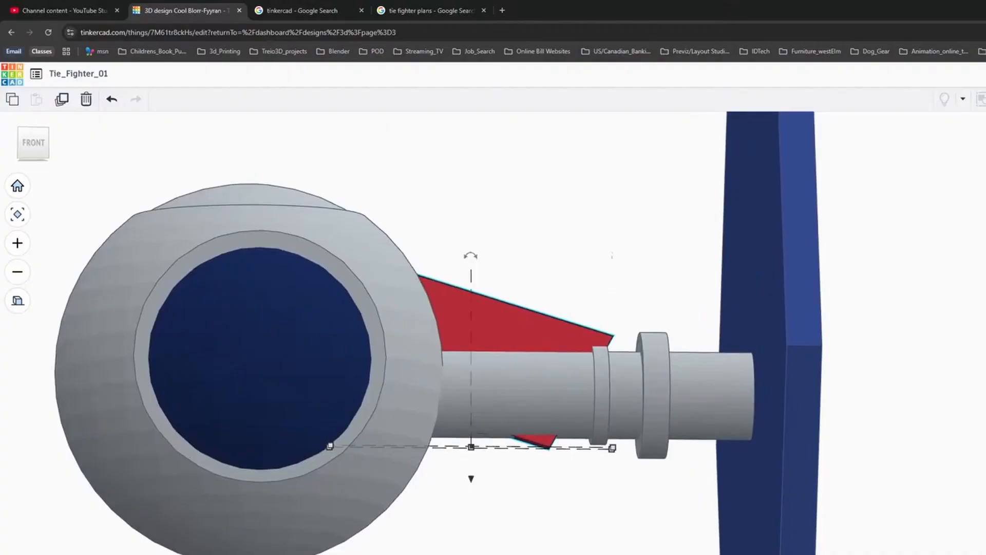
pyautogui.hotkey('alt', 'Tab')
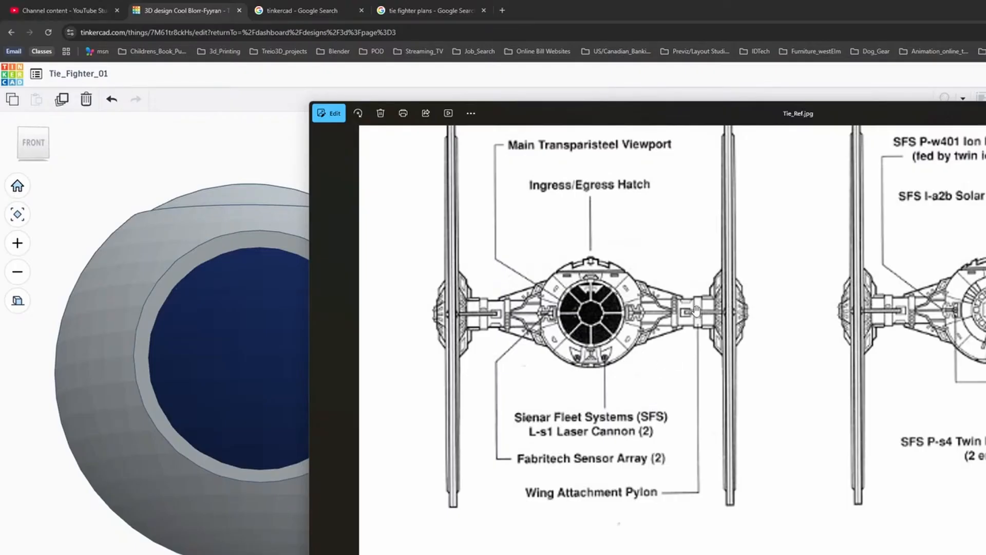
pyautogui.click(964, 5)
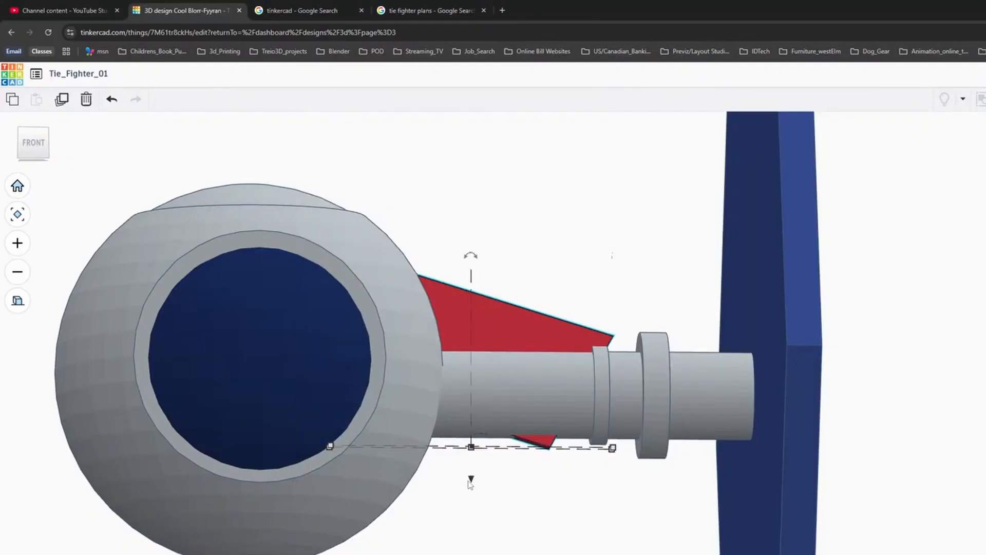
pyautogui.moveTo(472, 482); pyautogui.dragTo(473, 488)
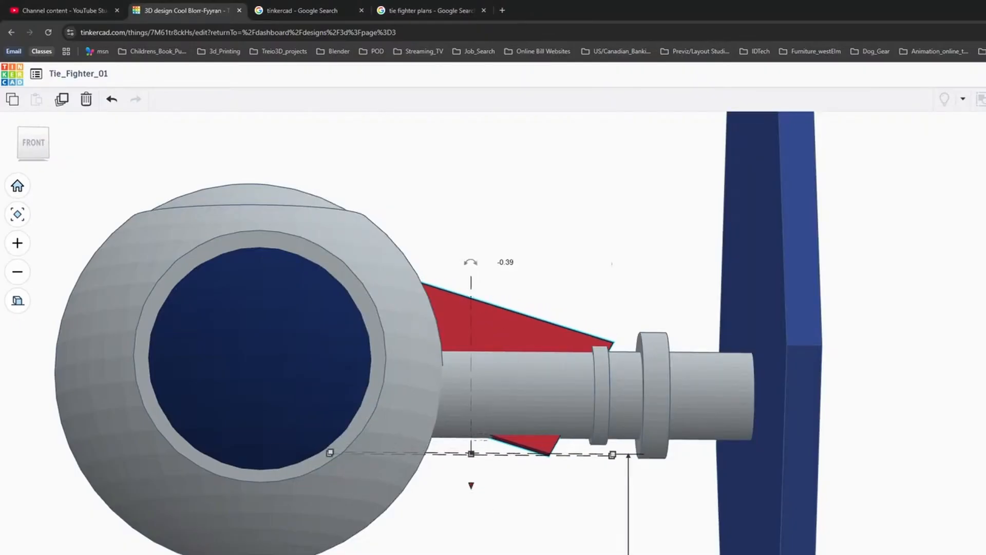
pyautogui.moveTo(587, 516); pyautogui.dragTo(537, 523, button='right')
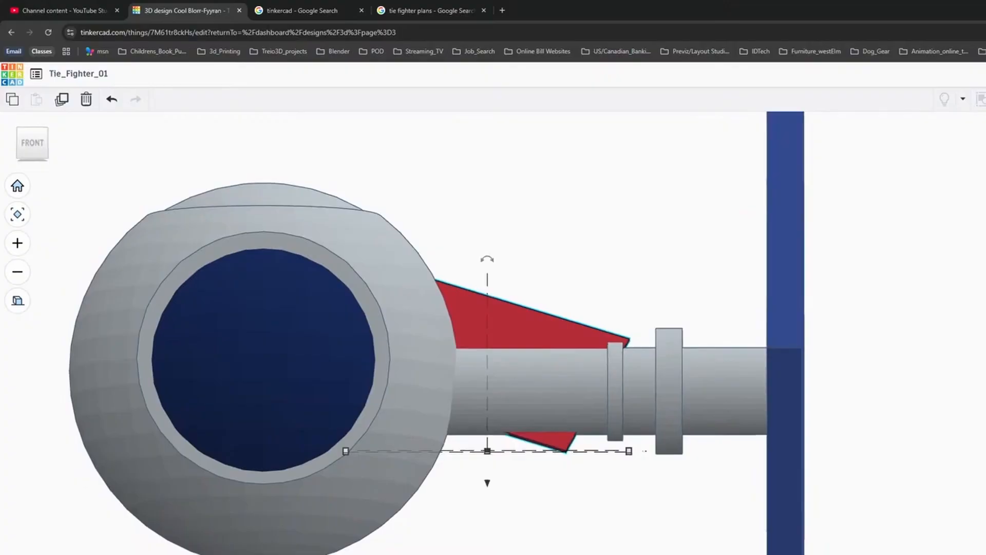
# Compare the tilted plate with the reference image, increase its height to 11.25 mm, and extend it slightly further.
pyautogui.hotkey('alt', 'Tab')
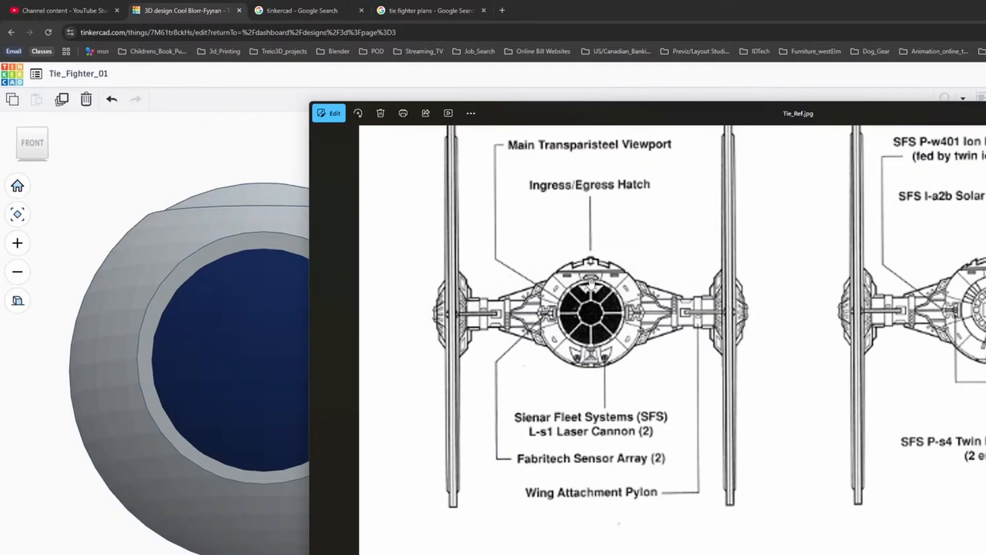
pyautogui.click(691, 6)
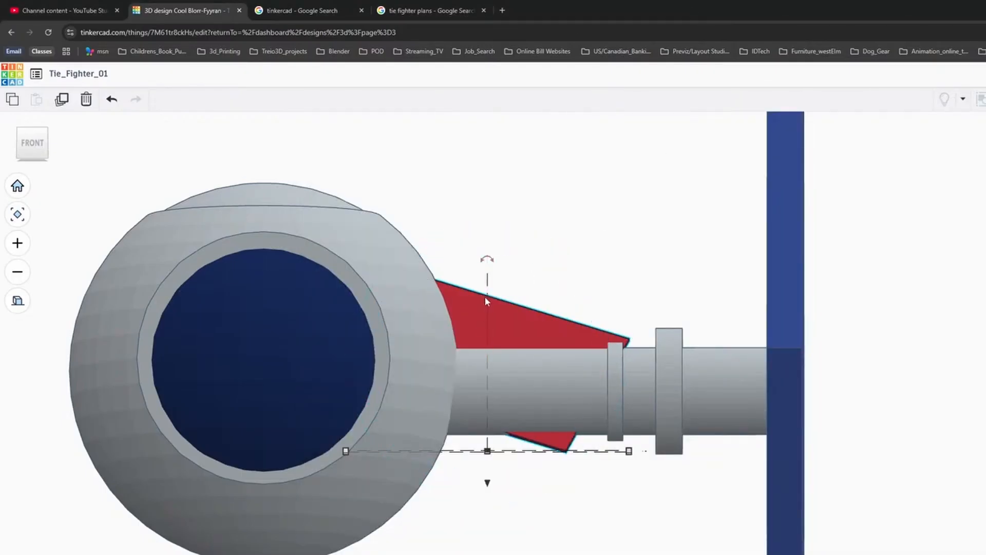
pyautogui.moveTo(511, 274); pyautogui.dragTo(534, 299, button='right')
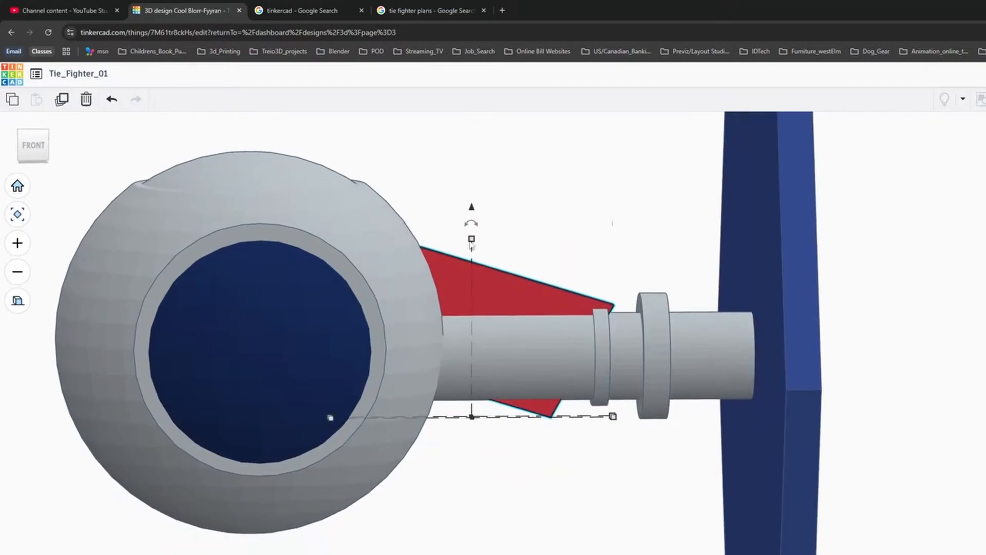
pyautogui.moveTo(473, 239)
pyautogui.moveTo(472, 240); pyautogui.dragTo(471, 224)
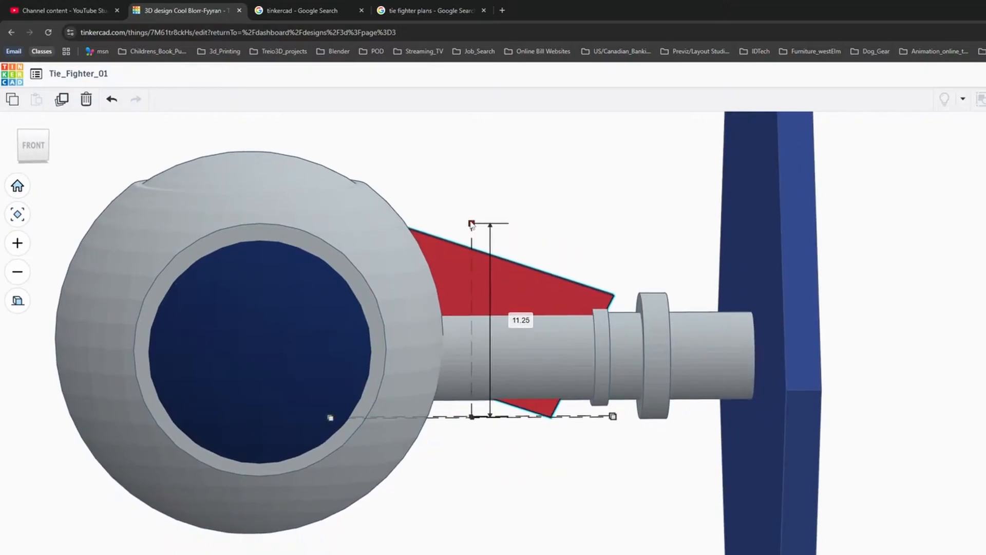
pyautogui.click(37, 149)
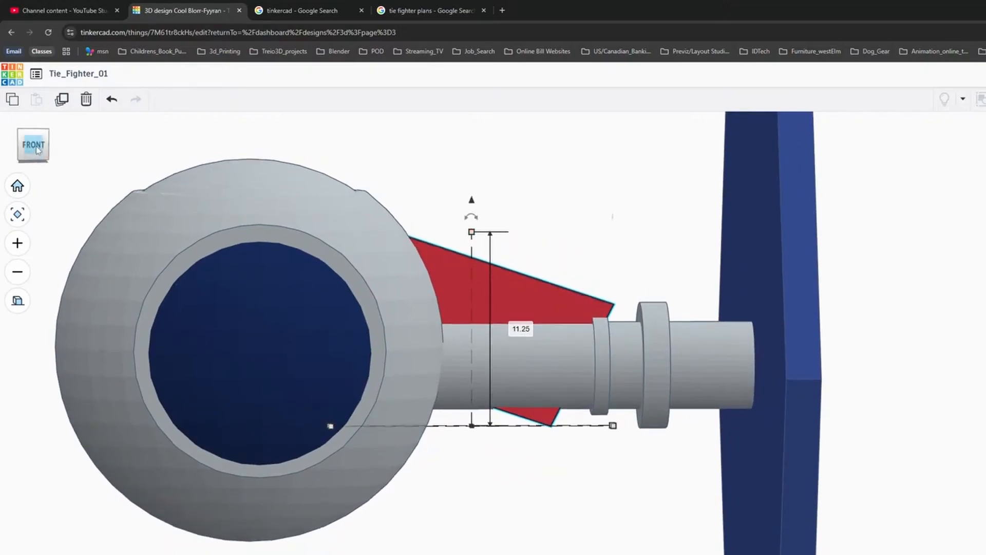
pyautogui.click(34, 150)
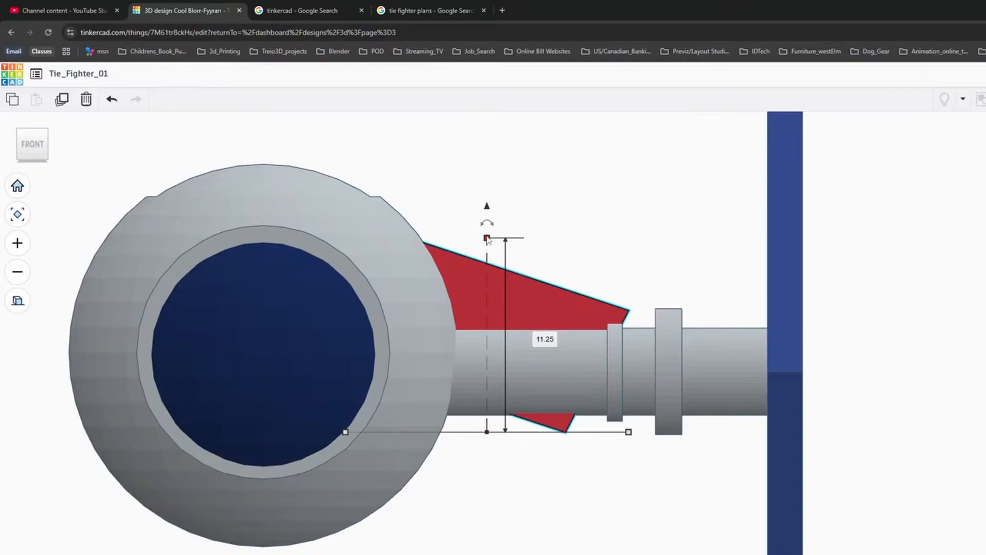
pyautogui.moveTo(487, 238); pyautogui.dragTo(487, 212)
# Shift the tilted plate slightly toward the rear so it is centred on the pylon.
pyautogui.moveTo(596, 418); pyautogui.dragTo(621, 473, button='right')
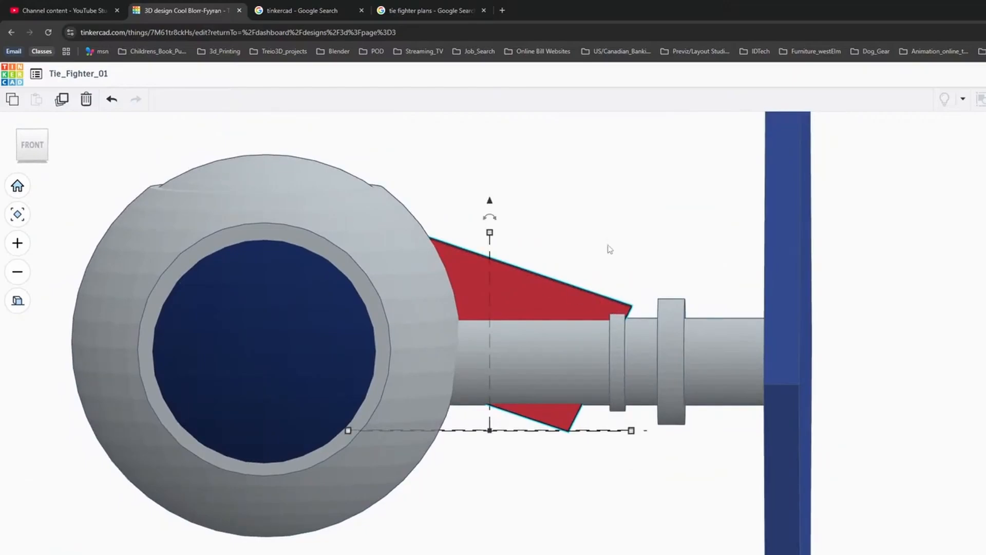
pyautogui.moveTo(610, 249); pyautogui.dragTo(607, 436, button='right')
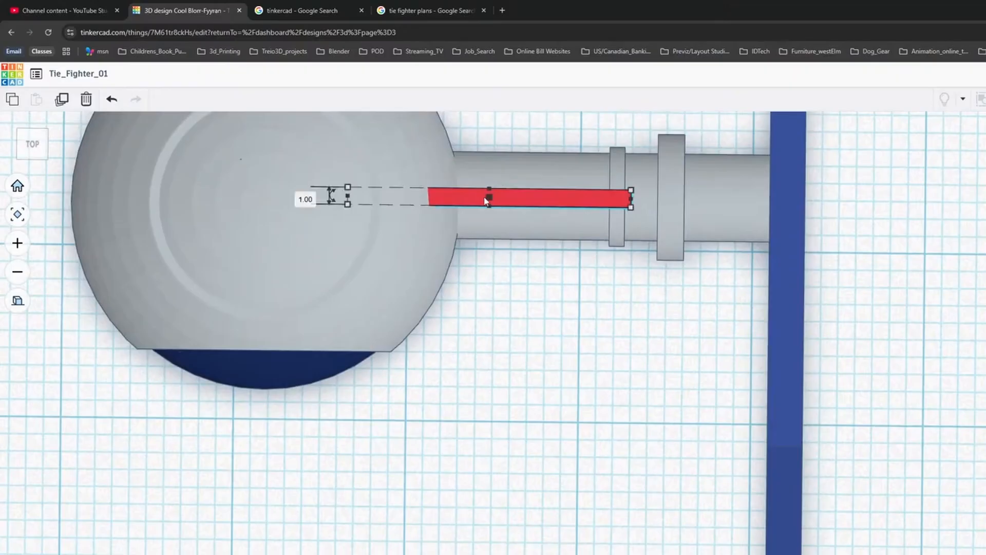
pyautogui.scroll(-2, 569, 277)
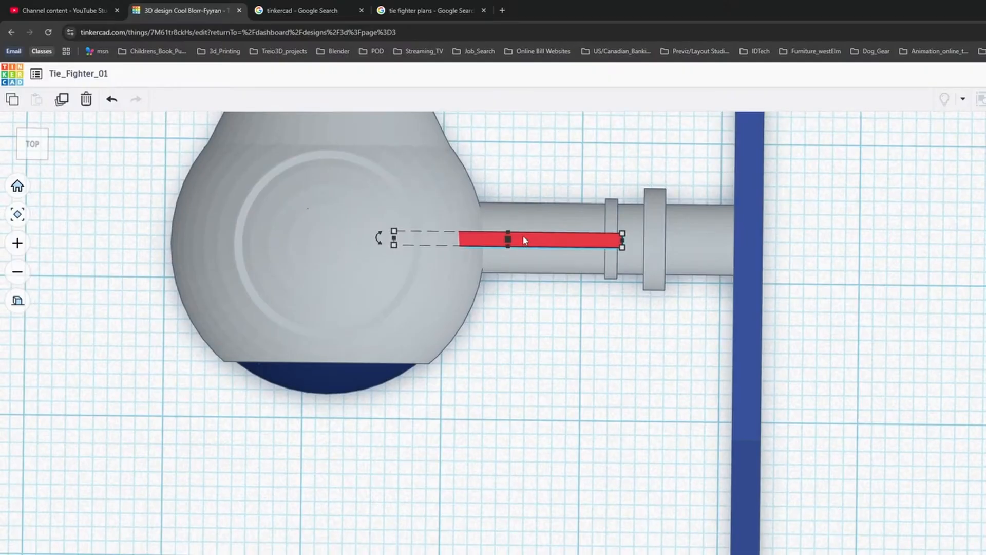
pyautogui.press('Up')
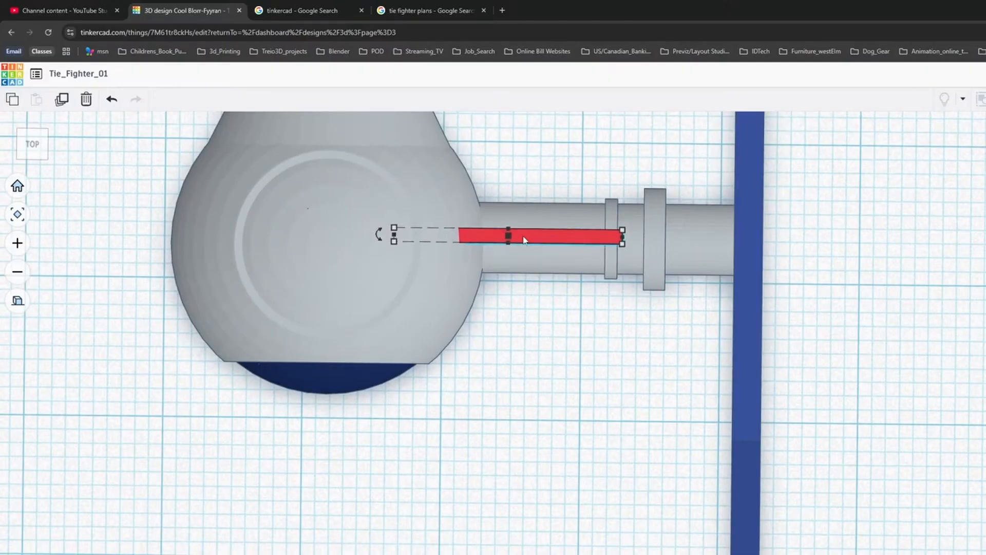
pyautogui.moveTo(536, 292); pyautogui.dragTo(565, 163, button='right')
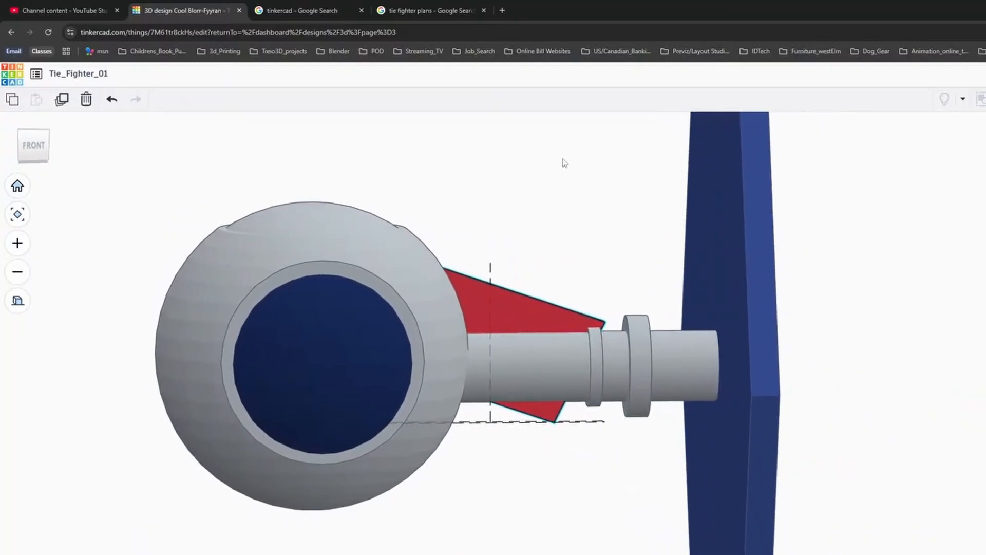
pyautogui.moveTo(536, 429); pyautogui.dragTo(524, 457, button='right')
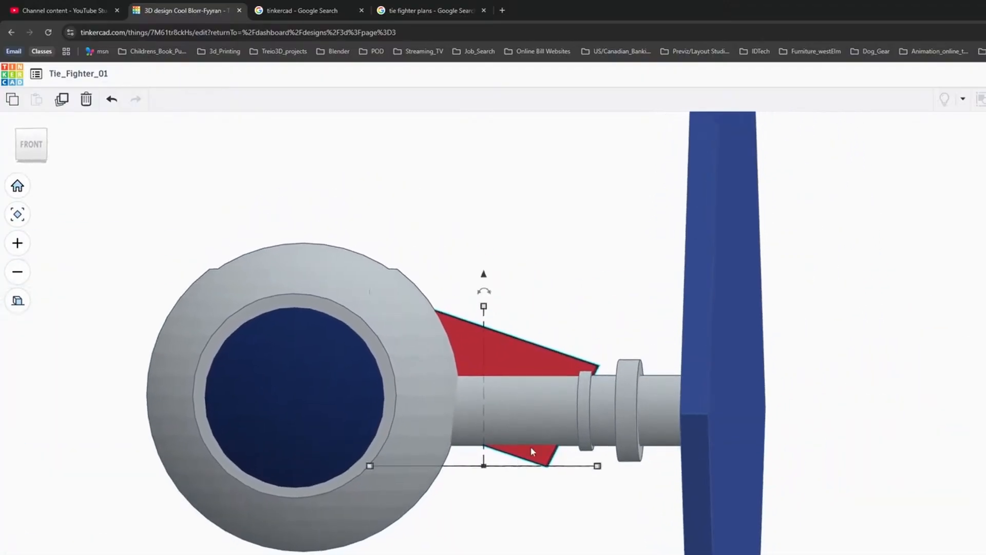
pyautogui.moveTo(550, 316); pyautogui.dragTo(569, 317, button='right')
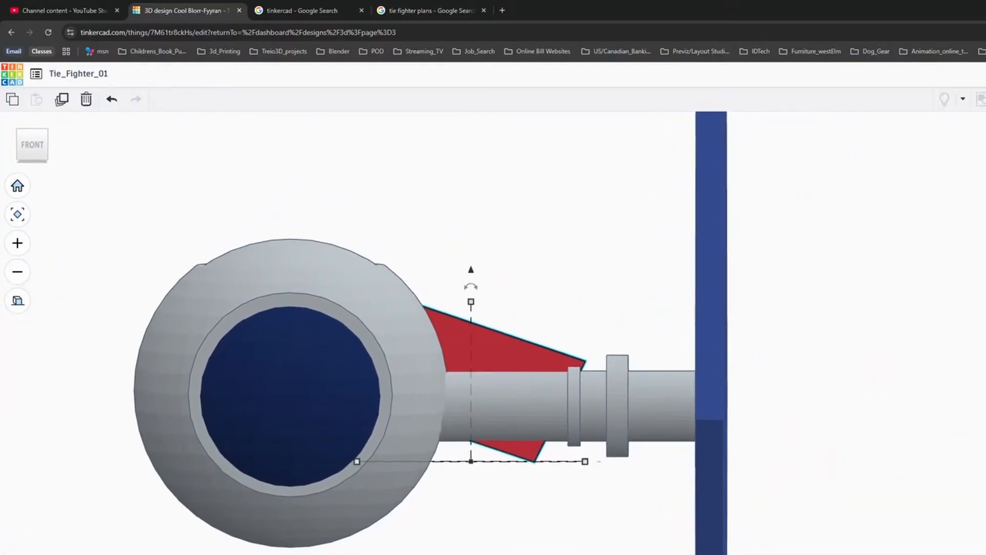
# Add a box hole and bring it beneath the pylon by stretching it forward and shortening its depth to 24.25 mm.
pyautogui.moveTo(985, 452); pyautogui.dragTo(554, 554)
pyautogui.scroll(-4, 733, 507)
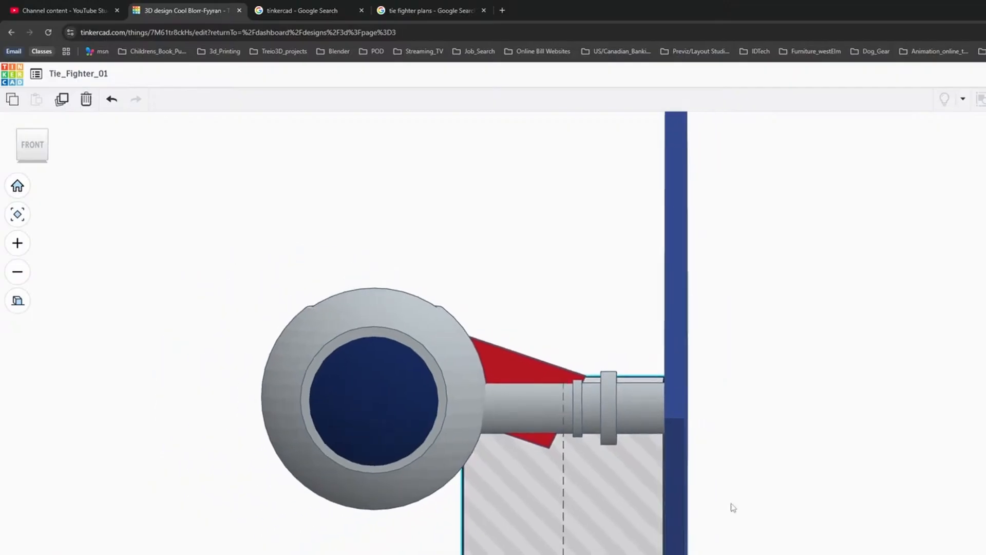
pyautogui.moveTo(733, 507); pyautogui.dragTo(802, 349, button='right')
pyautogui.scroll(-8, 587, 414)
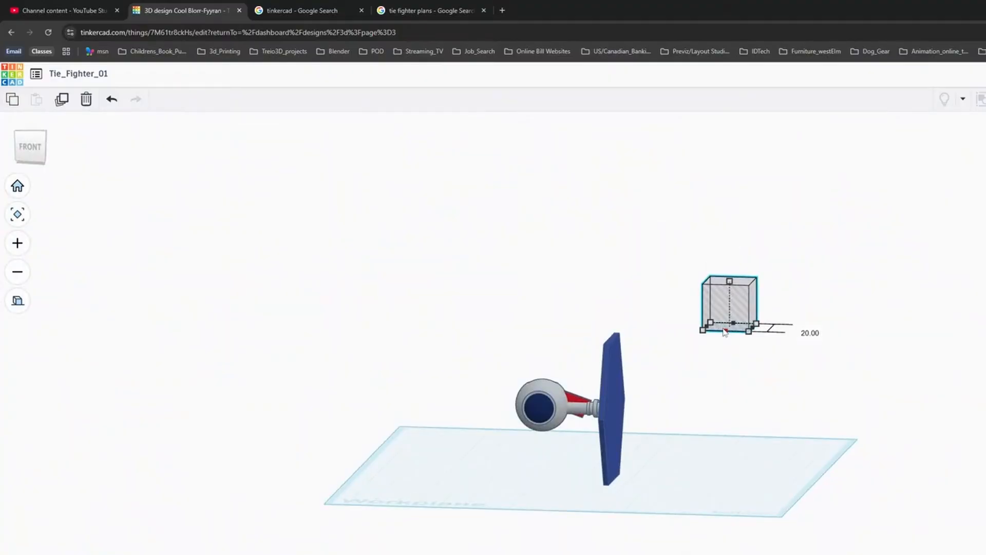
pyautogui.moveTo(723, 328); pyautogui.dragTo(622, 503)
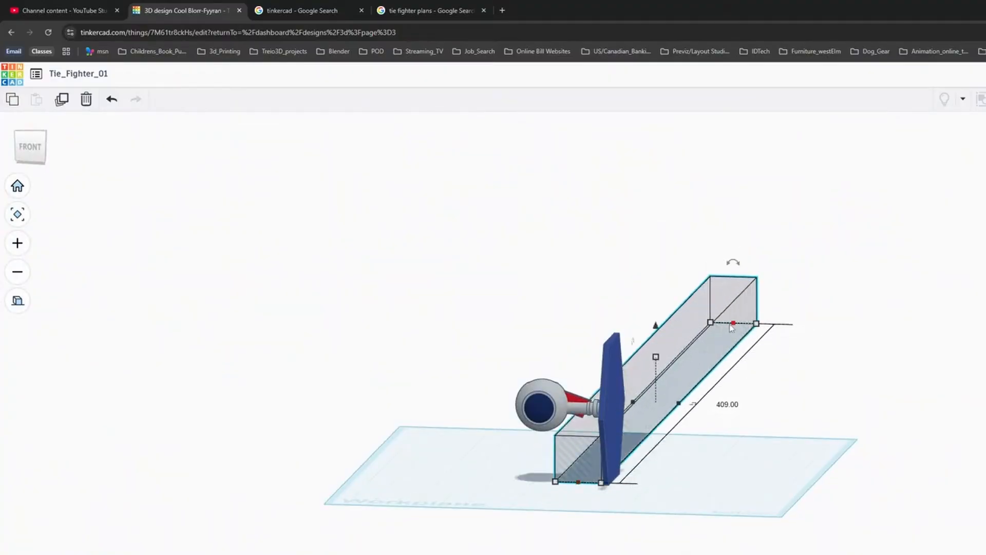
pyautogui.moveTo(735, 325); pyautogui.dragTo(599, 477)
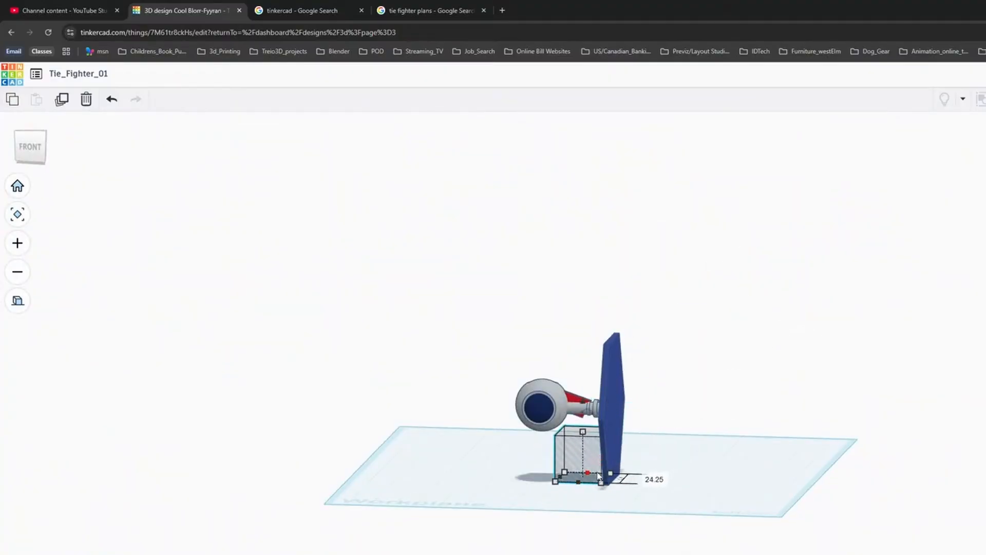
# Raise the box hole 11.25 mm so it overlaps the lower part of the pylon and the plate's protruding corner.
pyautogui.moveTo(566, 515); pyautogui.dragTo(663, 437, button='right')
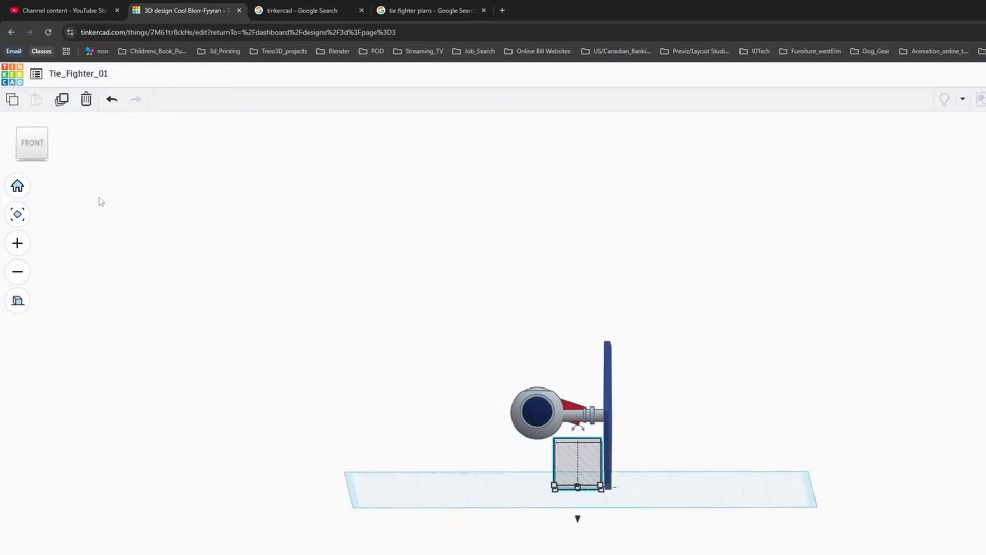
pyautogui.click(35, 144)
pyautogui.scroll(5, 614, 457)
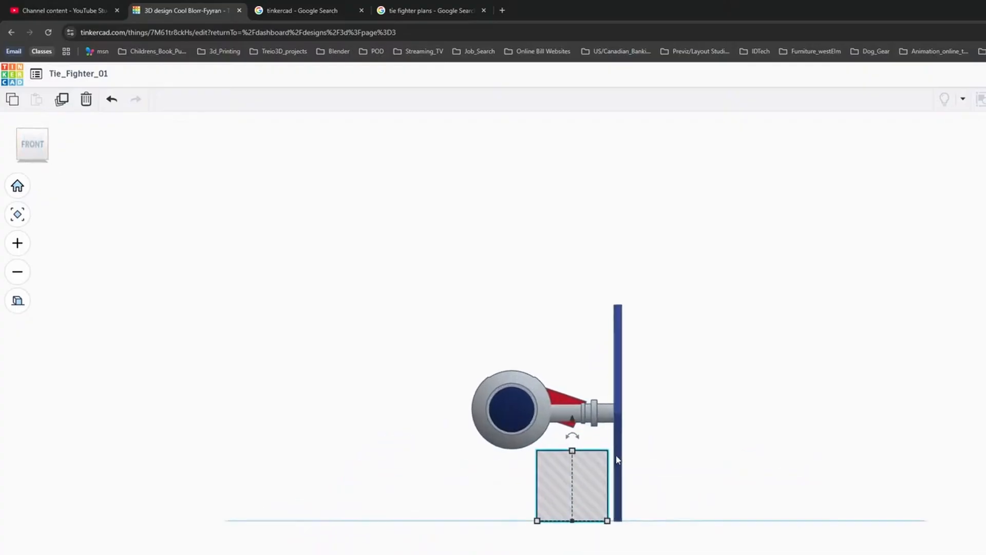
pyautogui.scroll(2, 586, 454)
pyautogui.moveTo(560, 449); pyautogui.dragTo(558, 408)
pyautogui.click(571, 518)
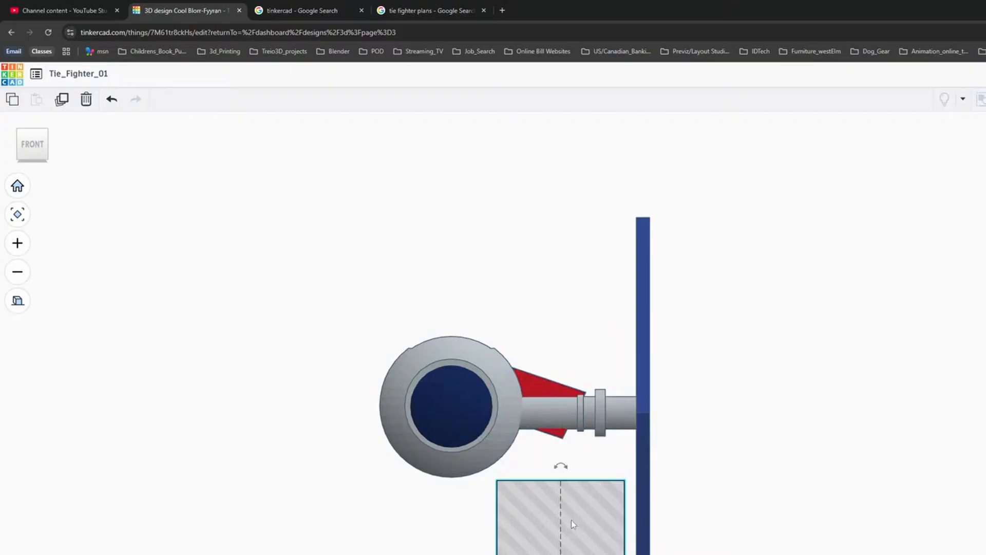
pyautogui.moveTo(561, 471); pyautogui.dragTo(561, 399)
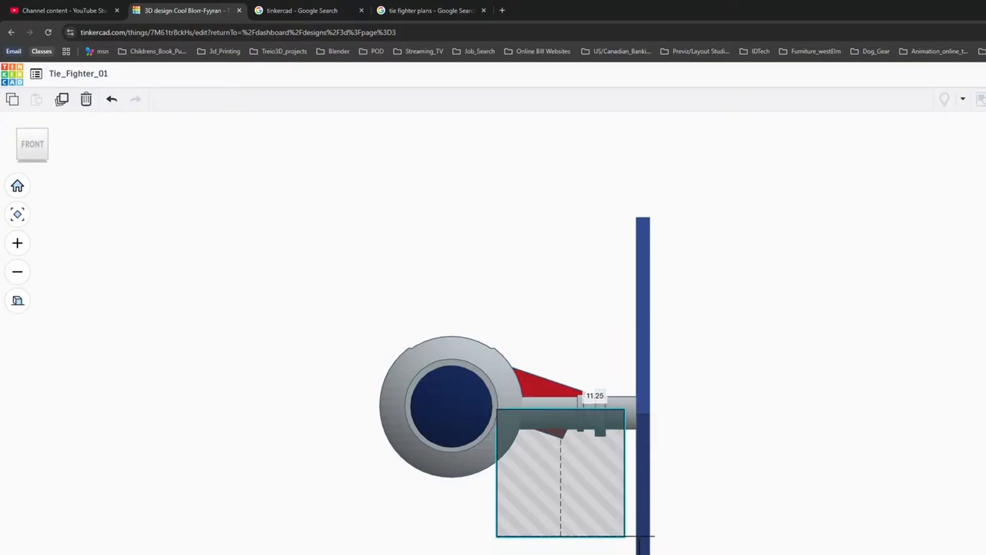
pyautogui.scroll(3, 586, 413)
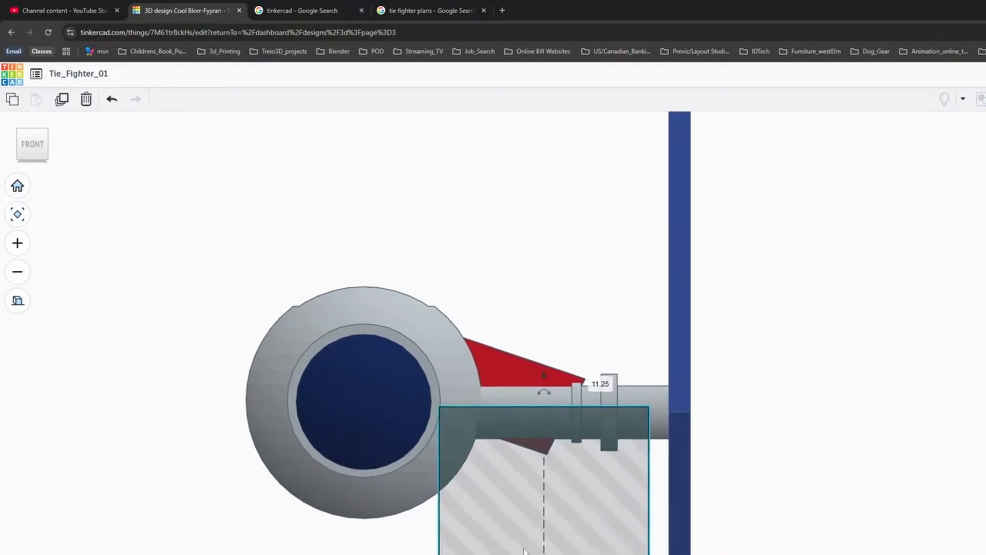
# Reduce the box hole's height from its underside and narrow its depth to 7.25 mm around the pylon.
pyautogui.moveTo(587, 413); pyautogui.dragTo(637, 403, button='right')
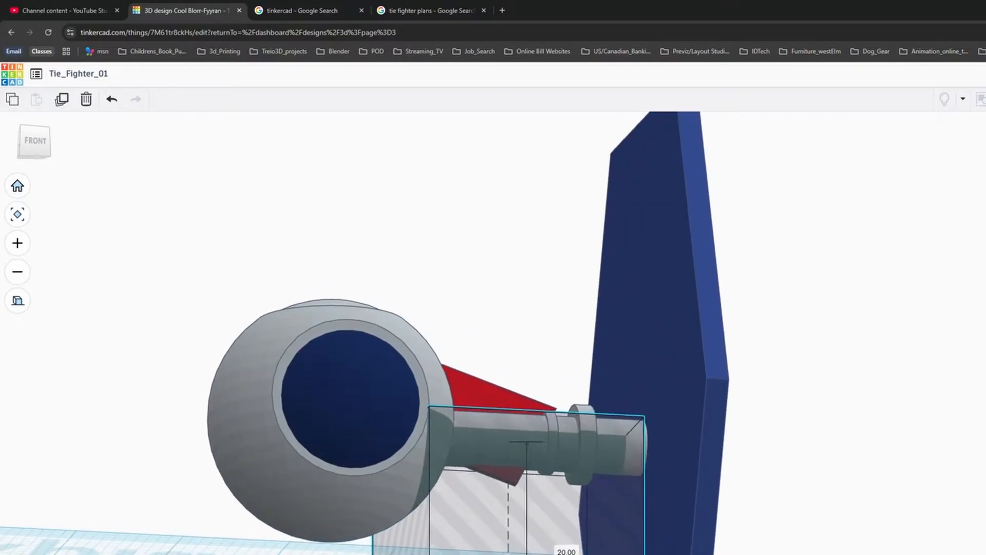
pyautogui.moveTo(508, 554); pyautogui.dragTo(508, 505)
pyautogui.moveTo(532, 455); pyautogui.dragTo(303, 353, button='right')
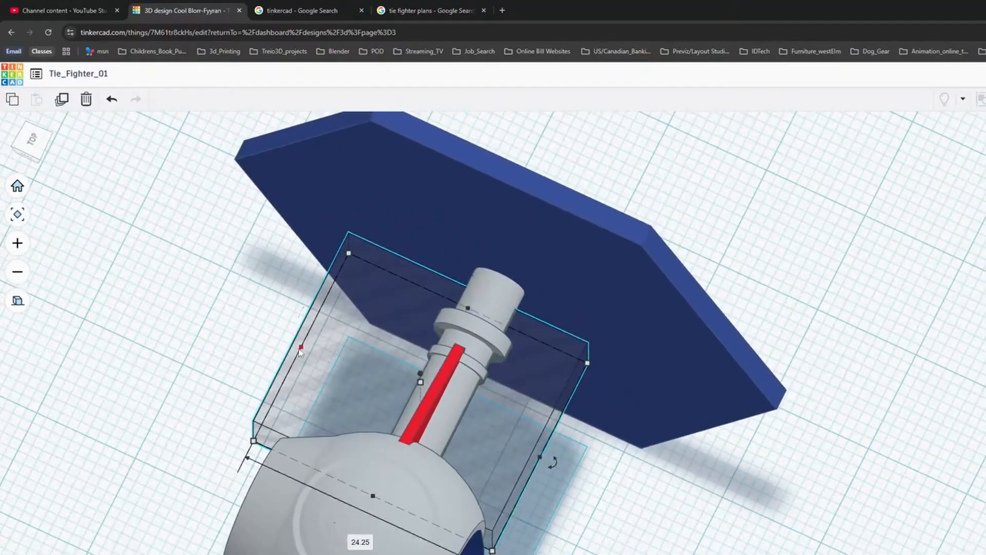
pyautogui.moveTo(301, 351); pyautogui.dragTo(404, 394)
pyautogui.moveTo(544, 470)
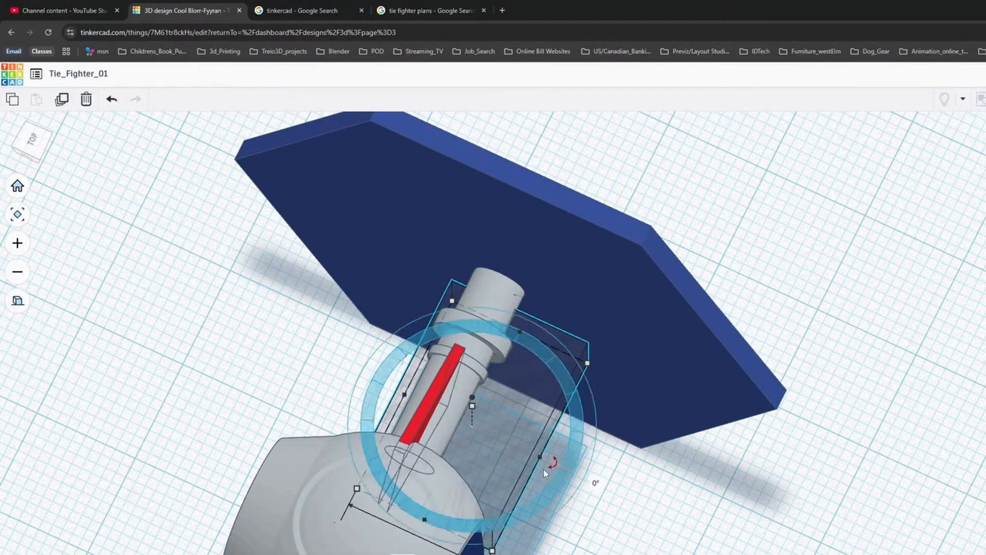
pyautogui.moveTo(540, 457); pyautogui.dragTo(475, 428)
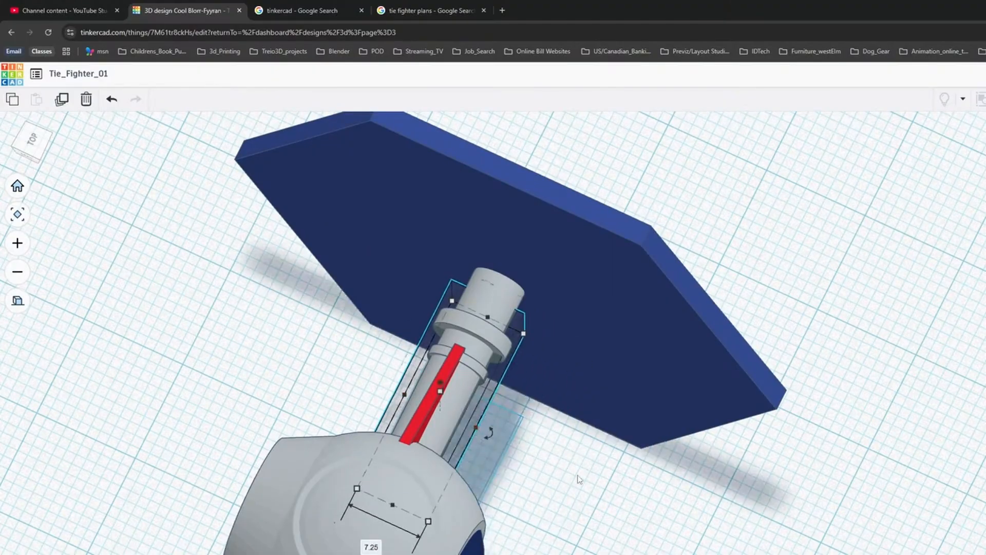
pyautogui.moveTo(577, 476); pyautogui.dragTo(335, 334, button='right')
# Shorten the box hole at its pod and wing ends so it spans only the plate's protruding underside.
pyautogui.moveTo(448, 480); pyautogui.dragTo(402, 454, button='right')
pyautogui.moveTo(407, 451); pyautogui.dragTo(459, 455)
pyautogui.moveTo(600, 476); pyautogui.dragTo(609, 495, button='right')
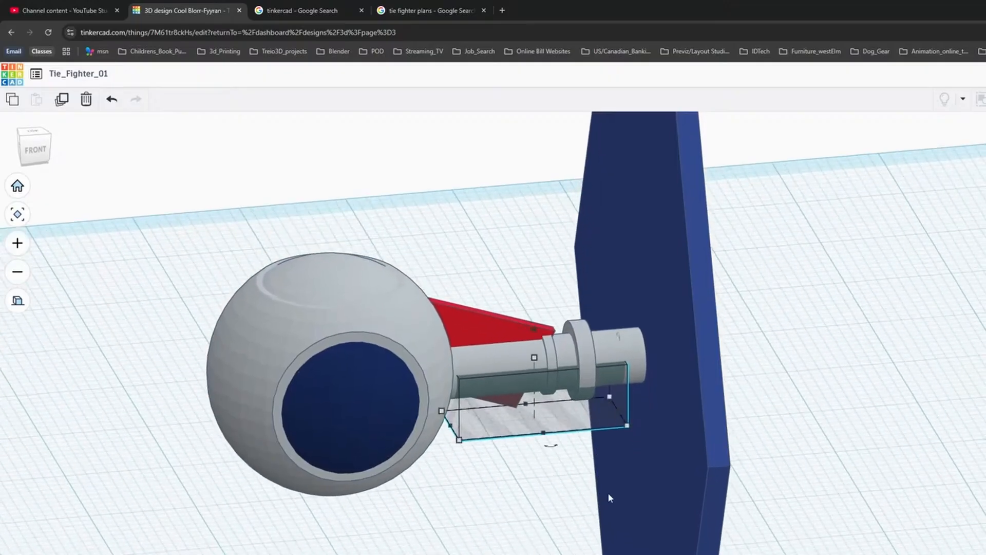
pyautogui.moveTo(618, 410); pyautogui.dragTo(558, 411)
# Narrow the box hole's depth to 5.75 mm and then slightly more, keeping it around the pylon.
pyautogui.moveTo(557, 411); pyautogui.dragTo(430, 457, button='right')
pyautogui.moveTo(404, 416); pyautogui.dragTo(416, 416)
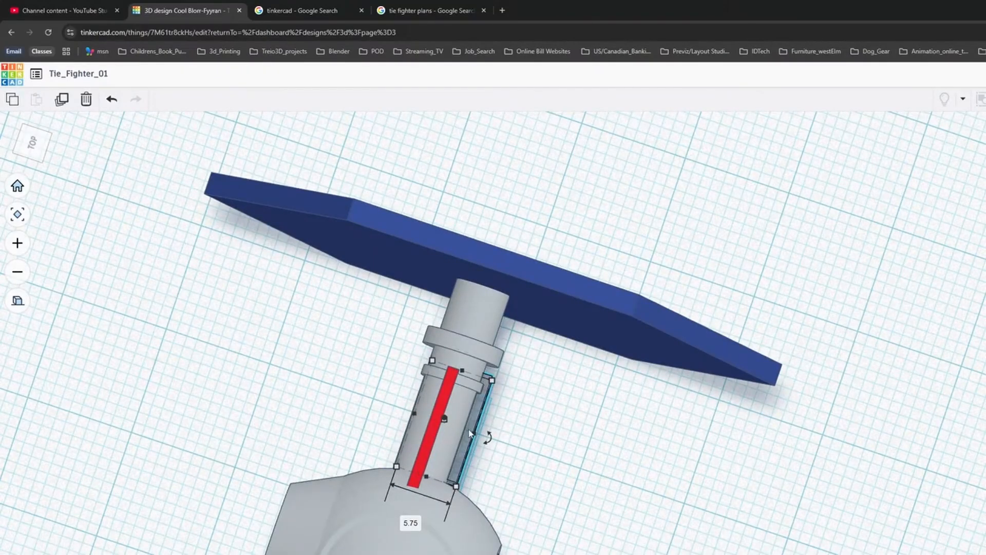
pyautogui.moveTo(474, 435); pyautogui.dragTo(459, 432)
# Duplicate the box hole and raise the copy above the tilted plate.
pyautogui.moveTo(562, 450); pyautogui.dragTo(255, 281, button='right')
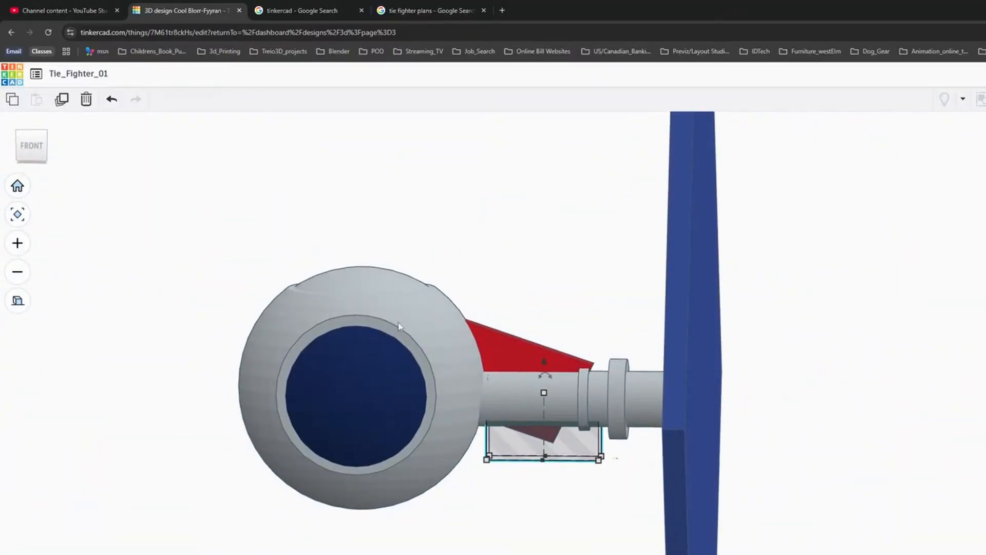
pyautogui.scroll(4, 583, 347)
pyautogui.scroll(2, 584, 347)
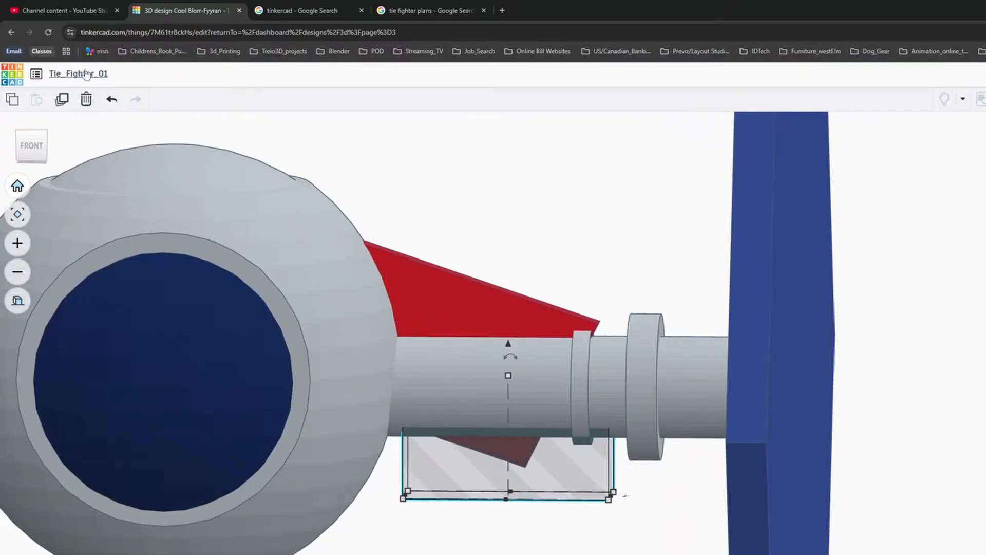
pyautogui.moveTo(515, 358); pyautogui.dragTo(518, 361)
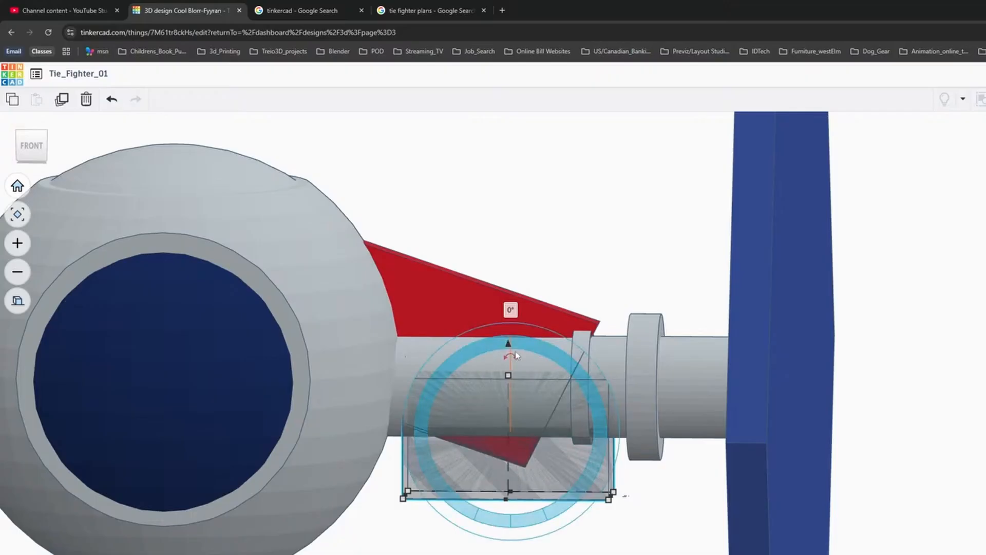
pyautogui.moveTo(510, 350); pyautogui.dragTo(526, 92)
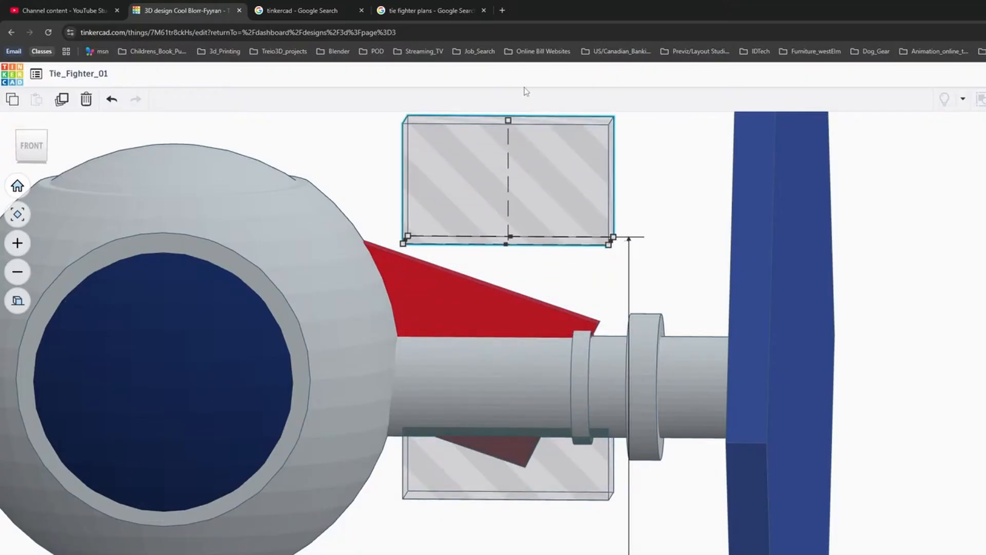
# Group the tilted plate with the lower box hole to cut away the corner protruding below the pylon.
pyautogui.click(528, 308)
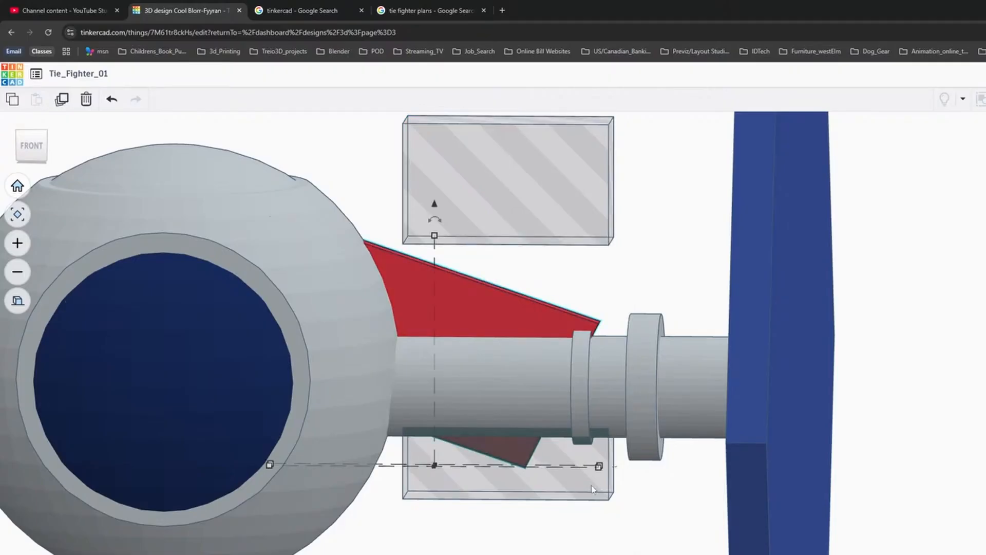
pyautogui.keyDown('shift'); pyautogui.click(594, 489); pyautogui.keyUp('shift')
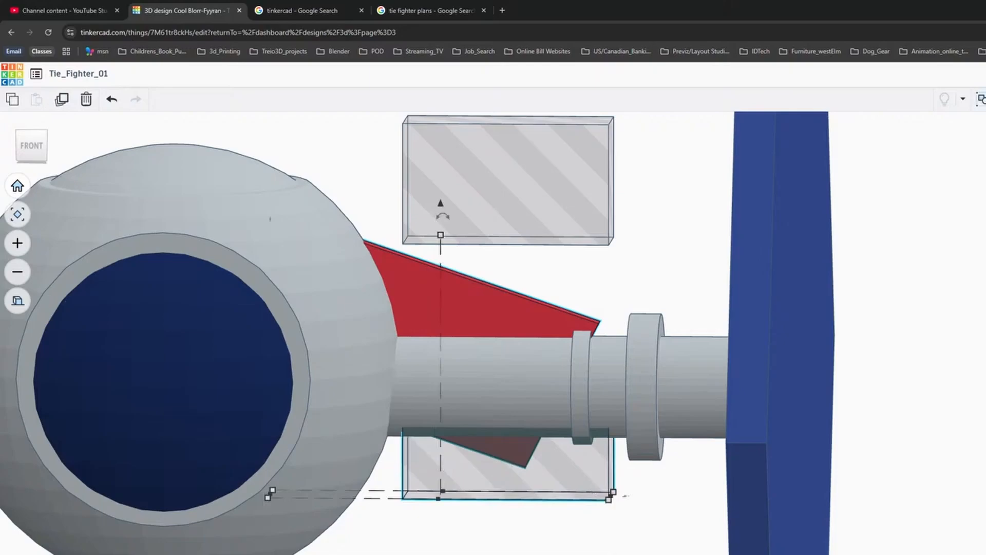
pyautogui.hotkey('ctrl', 'g')
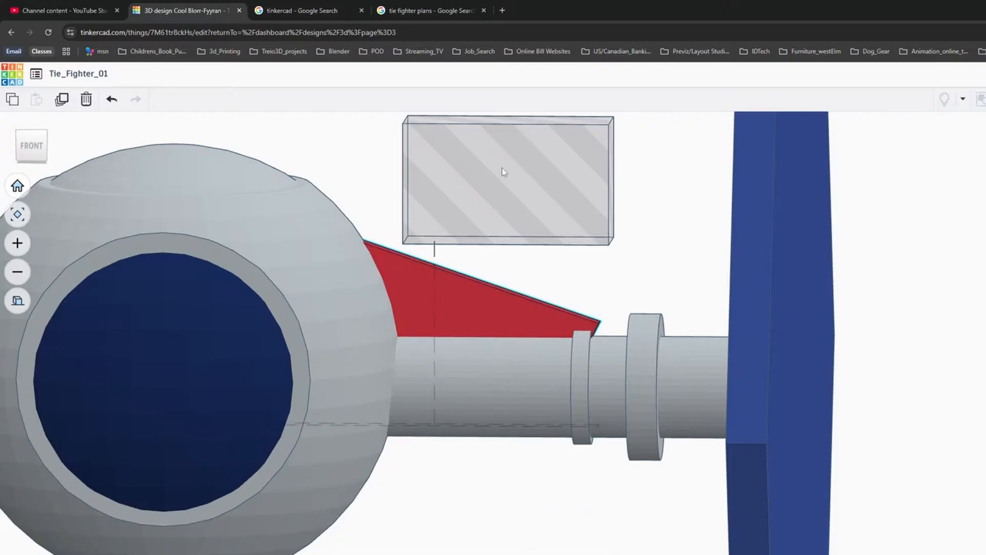
# Rotate the raised box hole upright and move it over the sloped plate's wing-side tip.
pyautogui.click(519, 156)
pyautogui.moveTo(625, 229)
pyautogui.mouseDown(button='right')
pyautogui.moveTo(661, 210)
pyautogui.moveTo(637, 224)
pyautogui.mouseUp(button='right')
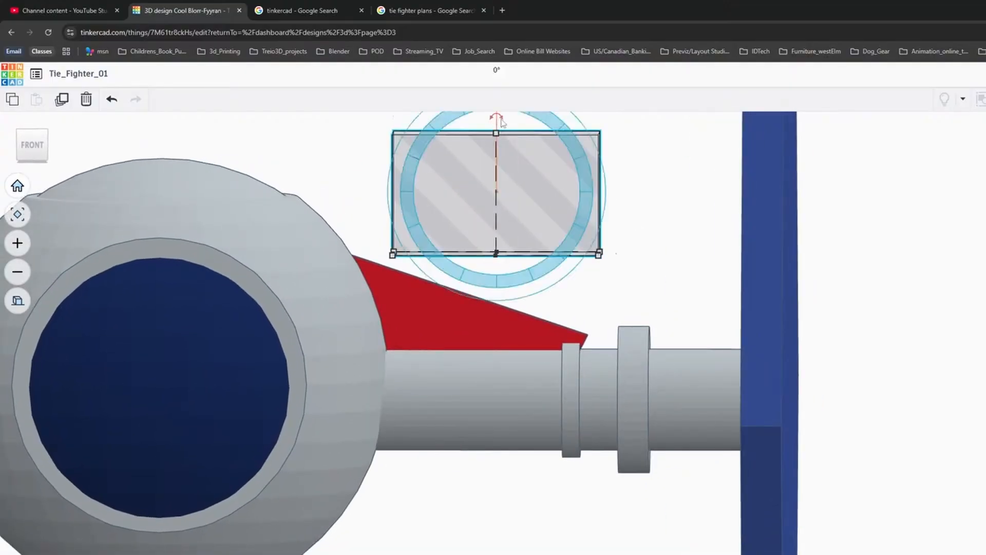
pyautogui.moveTo(496, 117); pyautogui.dragTo(658, 258)
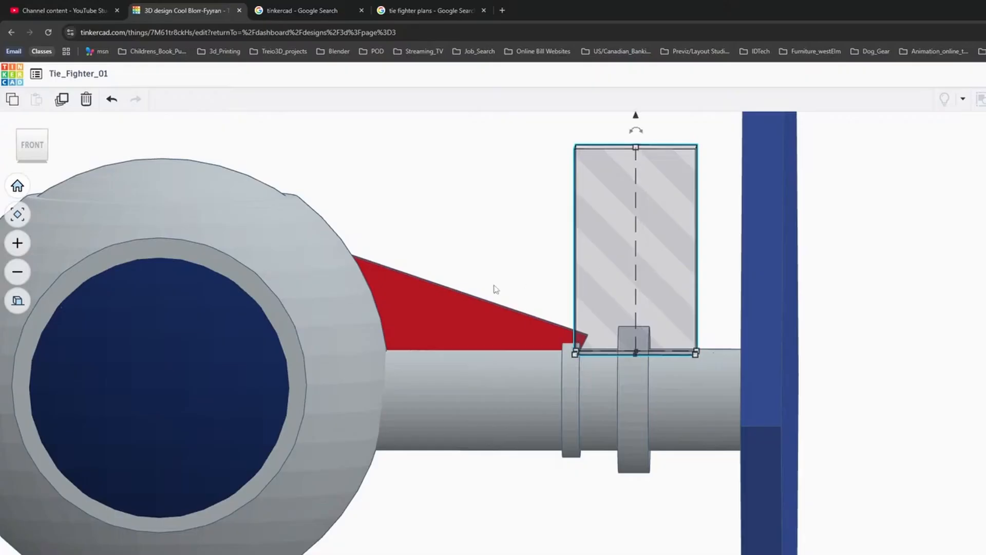
# Shrink the upright box hole to 2.00 mm along the pylon and 3.88 mm in height, centred around the plate's tip.
pyautogui.moveTo(469, 231); pyautogui.dragTo(592, 294, button='right')
pyautogui.scroll(-5, 592, 295)
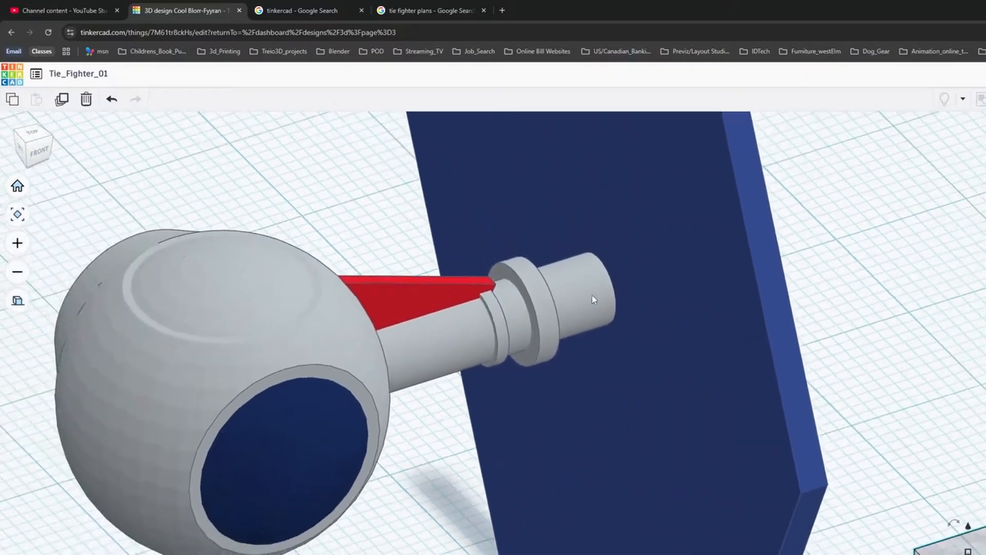
pyautogui.moveTo(591, 374); pyautogui.dragTo(812, 478, button='right')
pyautogui.click(37, 143)
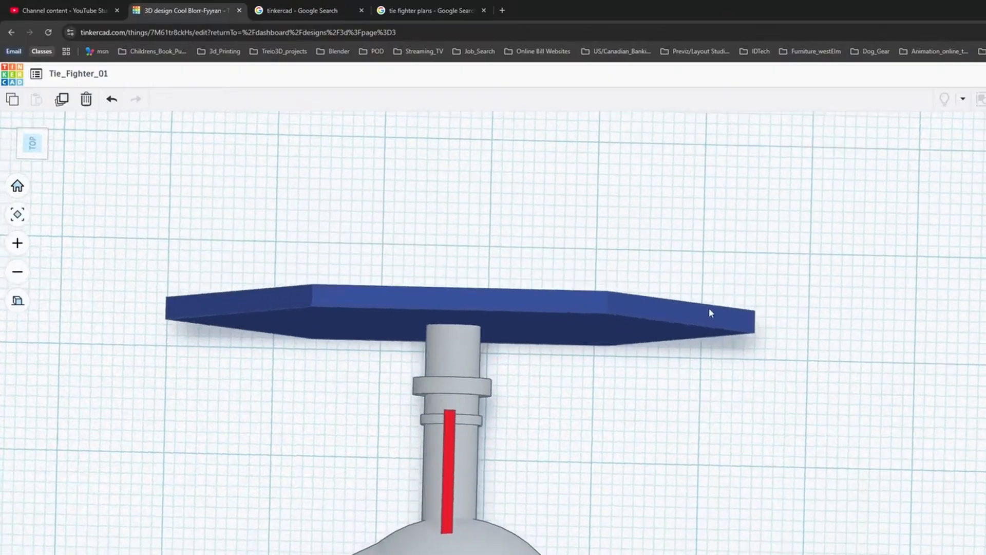
pyautogui.moveTo(976, 374); pyautogui.dragTo(453, 399)
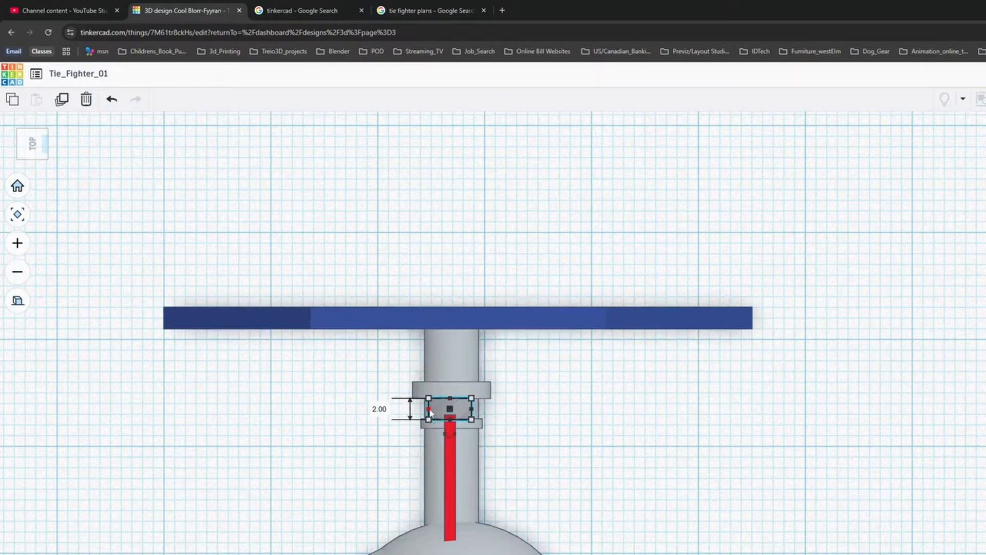
pyautogui.moveTo(557, 423); pyautogui.dragTo(374, 237, button='right')
pyautogui.moveTo(532, 214); pyautogui.dragTo(540, 280)
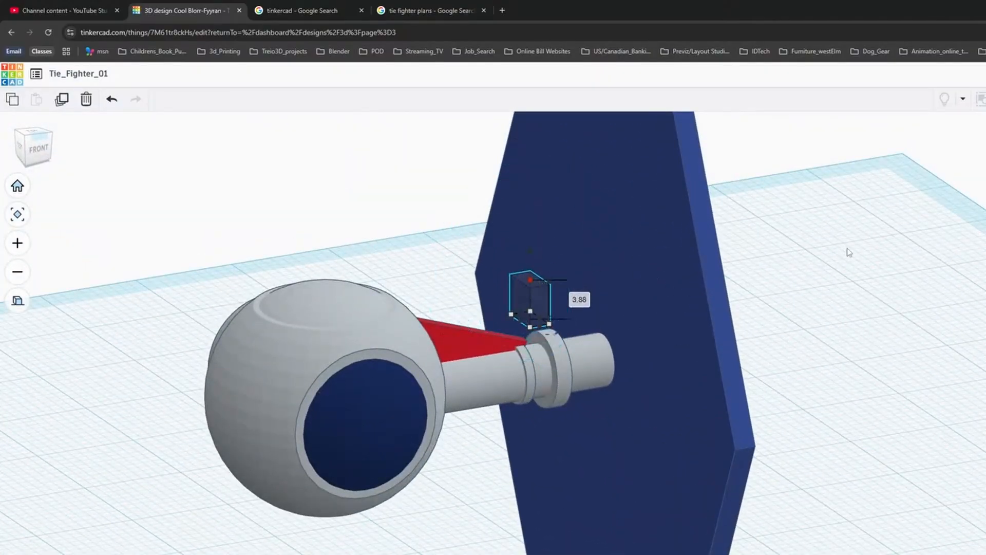
# Lower the shortened box hole by 2.88 mm so it covers the plate's tip between the two pylon rings.
pyautogui.moveTo(849, 252); pyautogui.dragTo(735, 209, button='right')
pyautogui.moveTo(589, 287); pyautogui.dragTo(588, 317)
pyautogui.scroll(8, 598, 334)
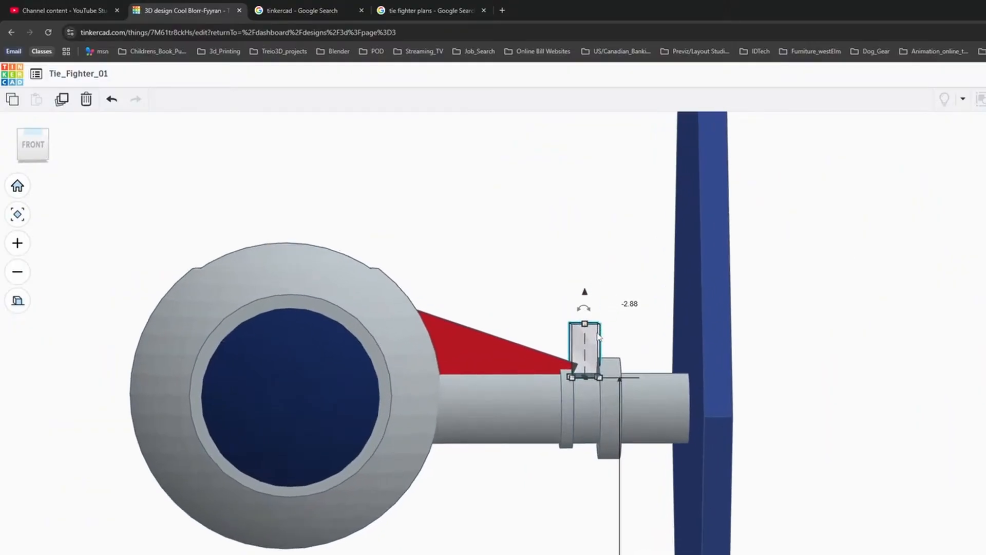
pyautogui.moveTo(617, 333); pyautogui.dragTo(636, 332, button='right')
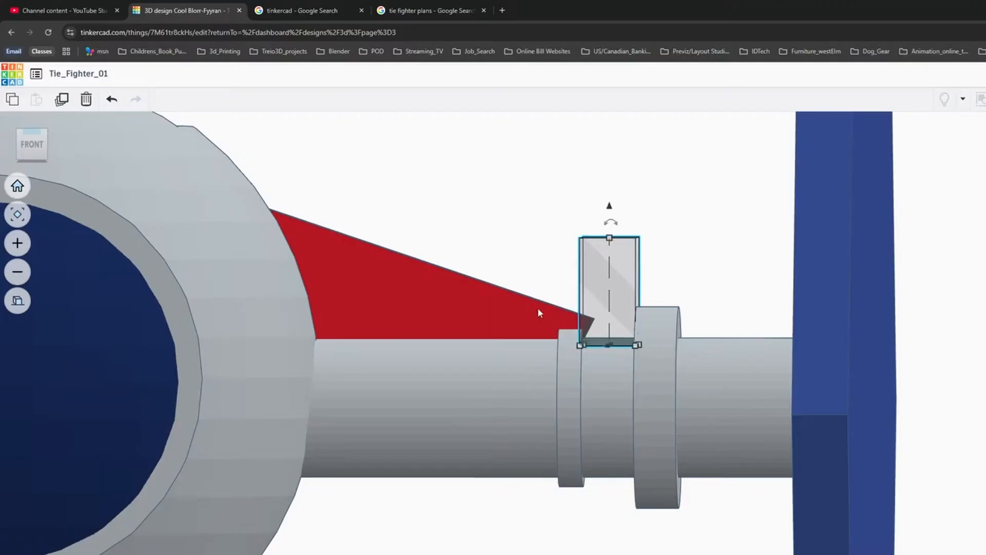
# Group the sloped plate with the upright box hole to cut its wing-side tip off vertically.
pyautogui.click(516, 298)
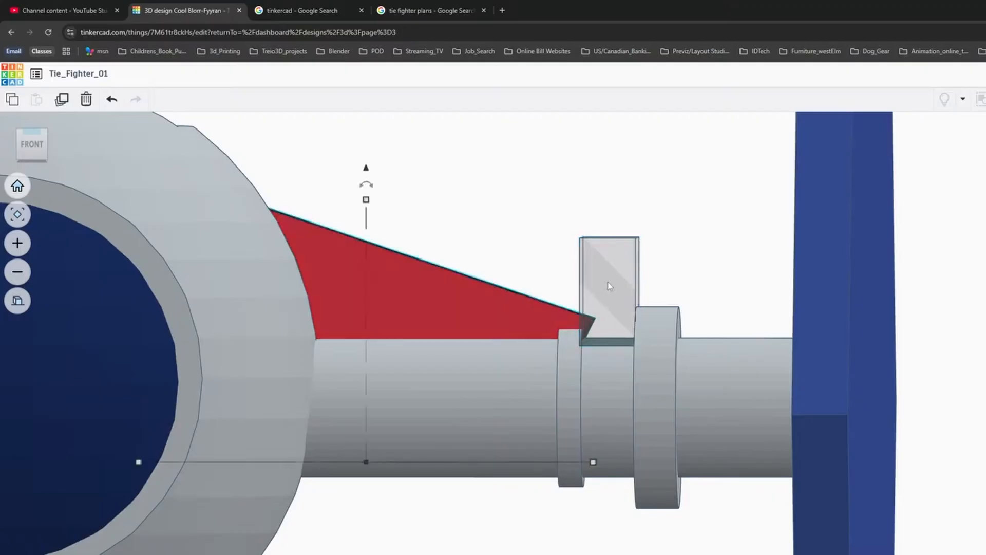
pyautogui.keyDown('shift'); pyautogui.click(612, 262); pyautogui.keyUp('shift')
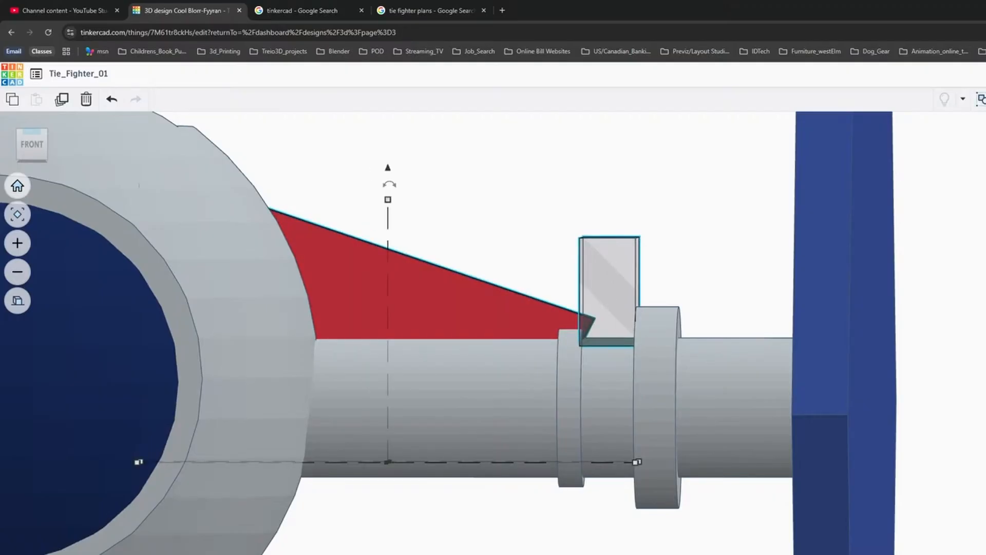
pyautogui.hotkey('ctrl', 'g')
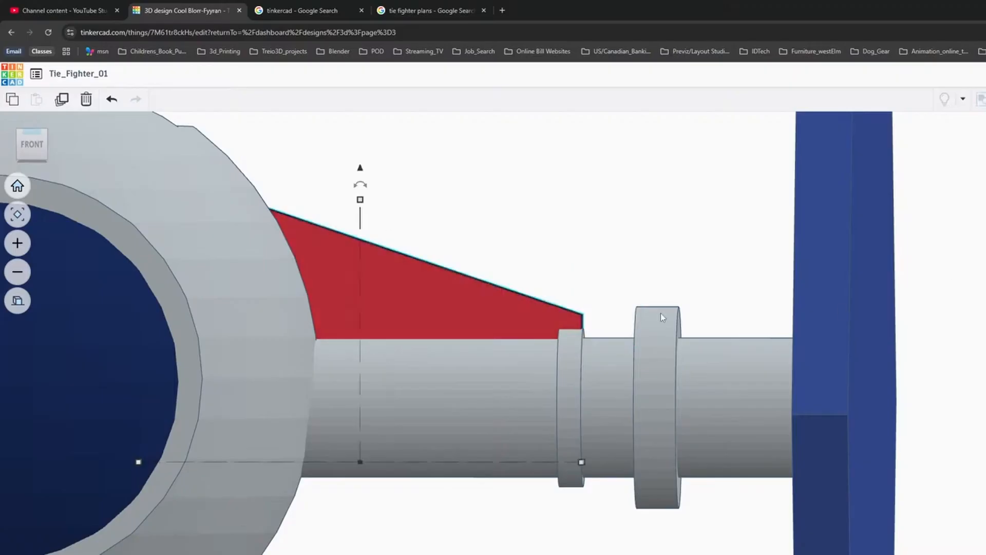
# Nudge the thin pylon ring toward the pod, away from the plate's cut end, and compare it with the reference image.
pyautogui.moveTo(600, 272); pyautogui.dragTo(377, 197, button='right')
pyautogui.click(531, 363)
pyautogui.click(38, 148)
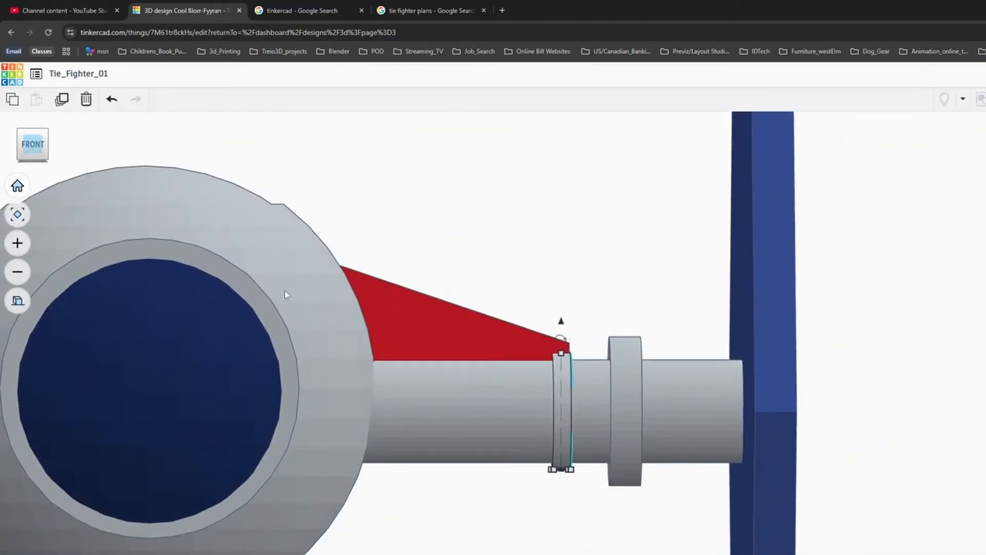
pyautogui.press('Left')
pyautogui.press('Left')
pyautogui.press('Left')
pyautogui.press('Left')
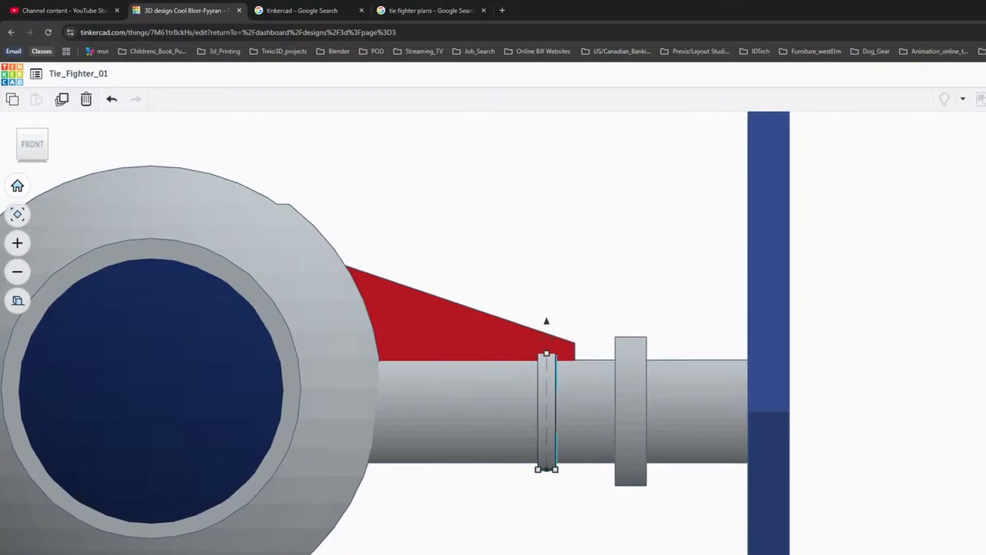
pyautogui.hotkey('alt', 'Tab')
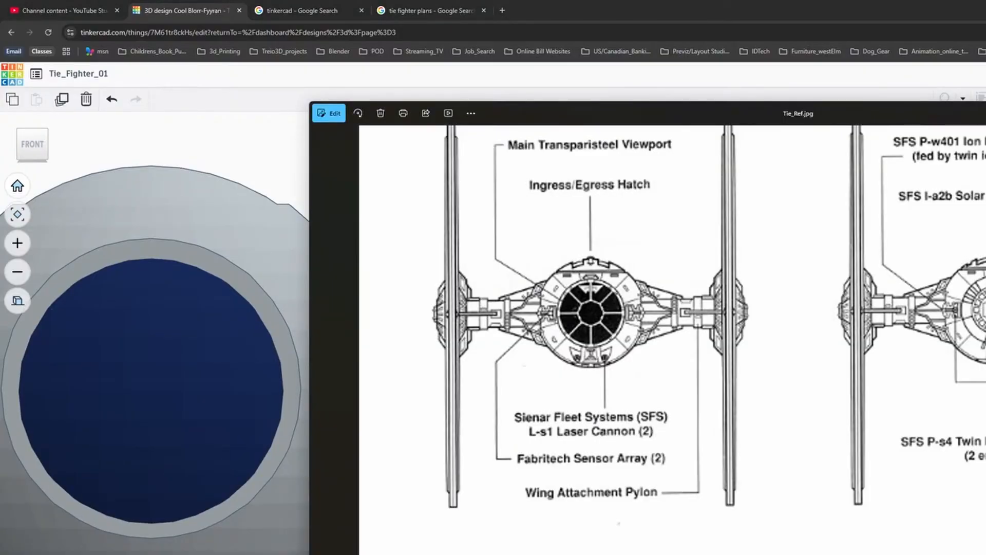
pyautogui.hotkey('alt', 'Tab')
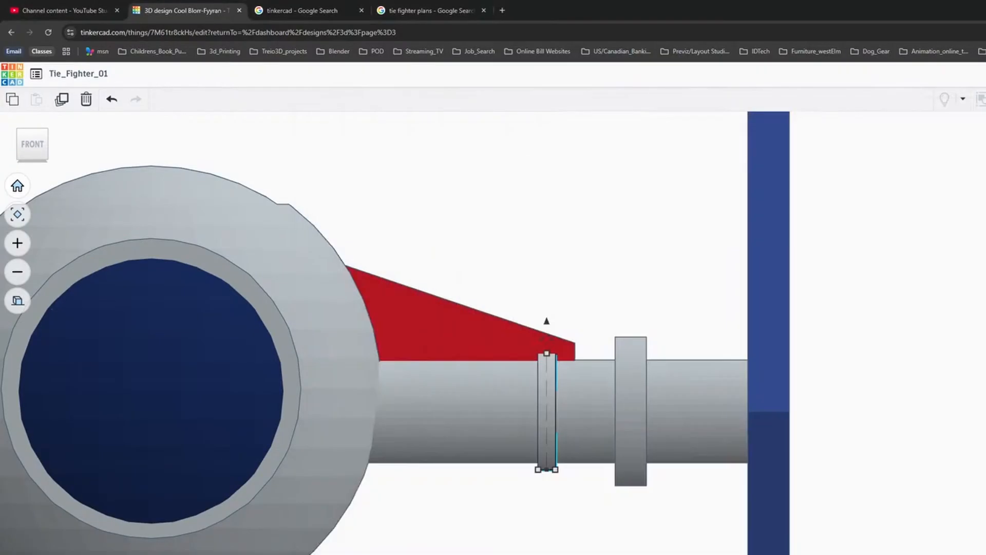
# Recolour the red sloped support grey to match the pod and pylon.
pyautogui.scroll(-5, 565, 462)
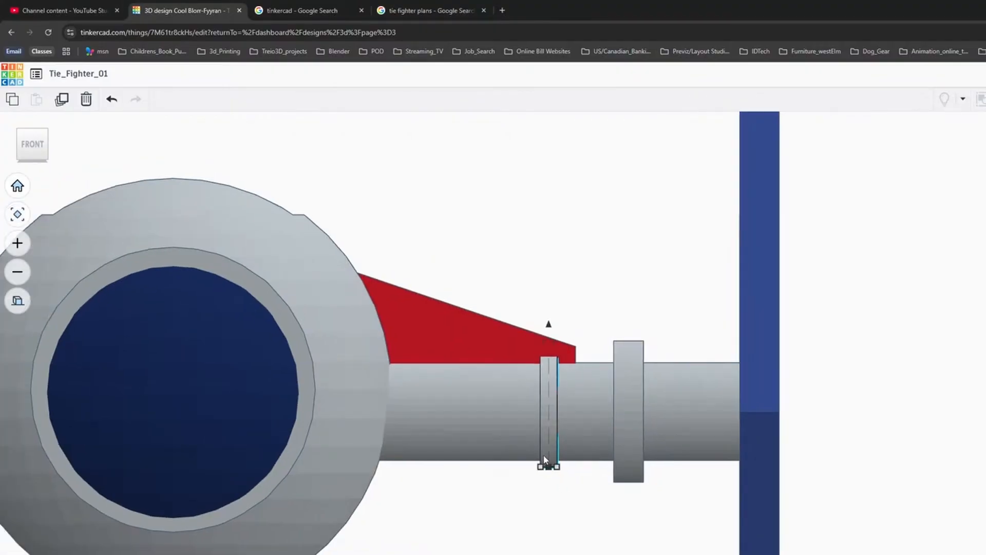
pyautogui.click(523, 369)
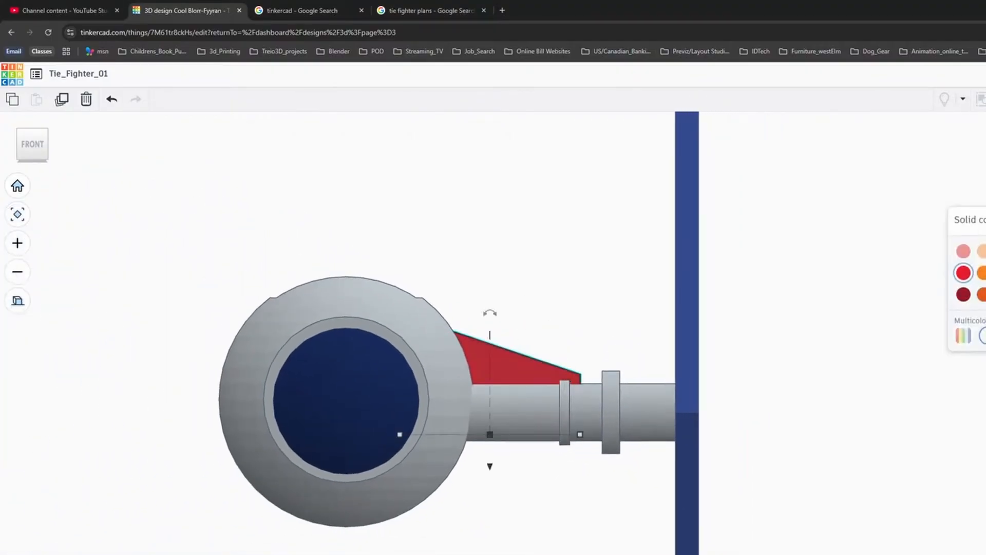
pyautogui.click(518, 277)
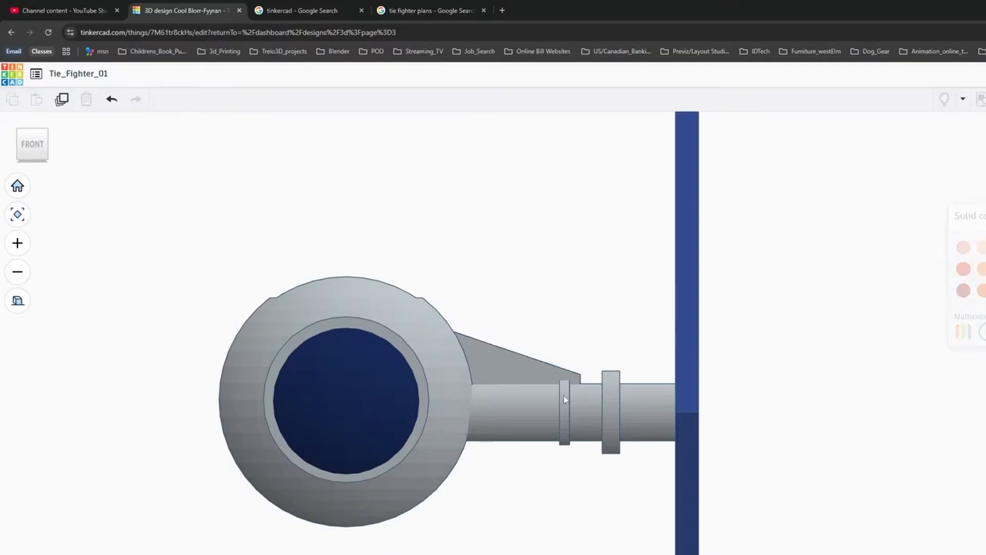
# Duplicate the grey sloped support and rotate the copy 180° in the left view.
pyautogui.click(526, 360)
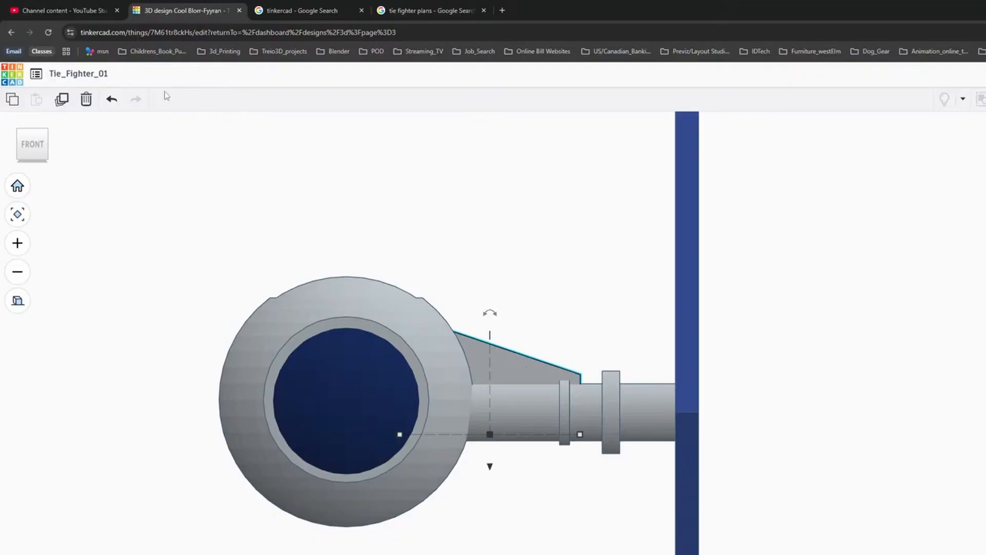
pyautogui.click(62, 99)
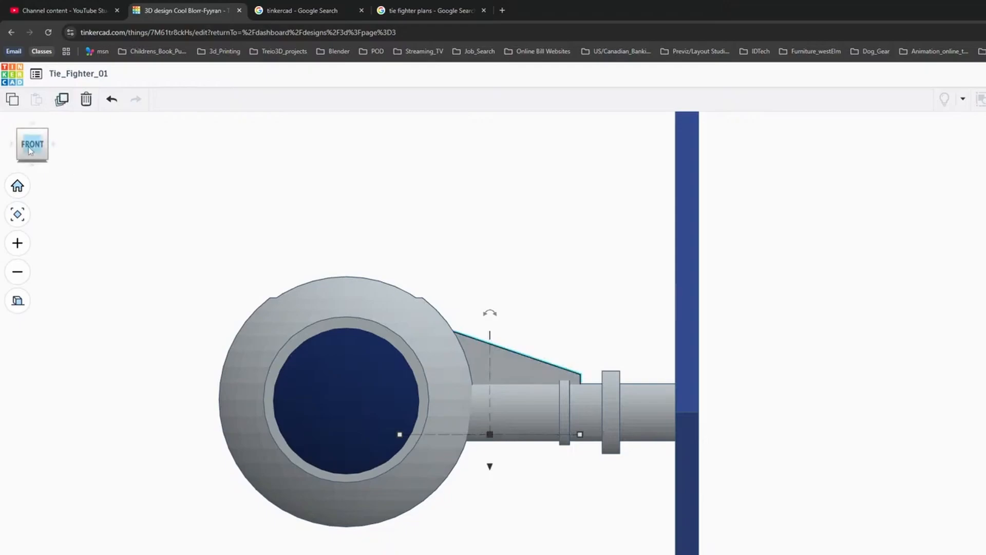
pyautogui.moveTo(26, 146); pyautogui.dragTo(65, 145)
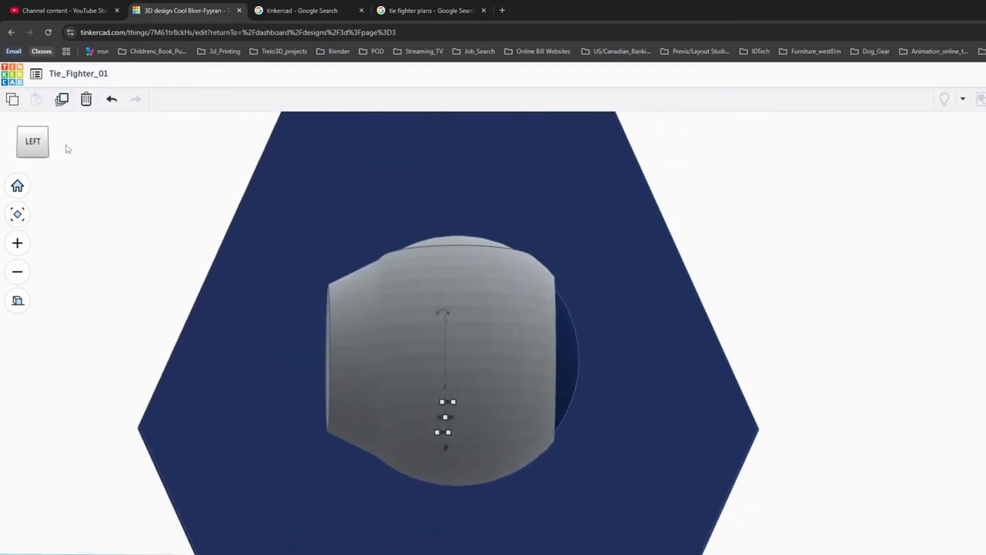
pyautogui.click(33, 143)
pyautogui.moveTo(447, 311)
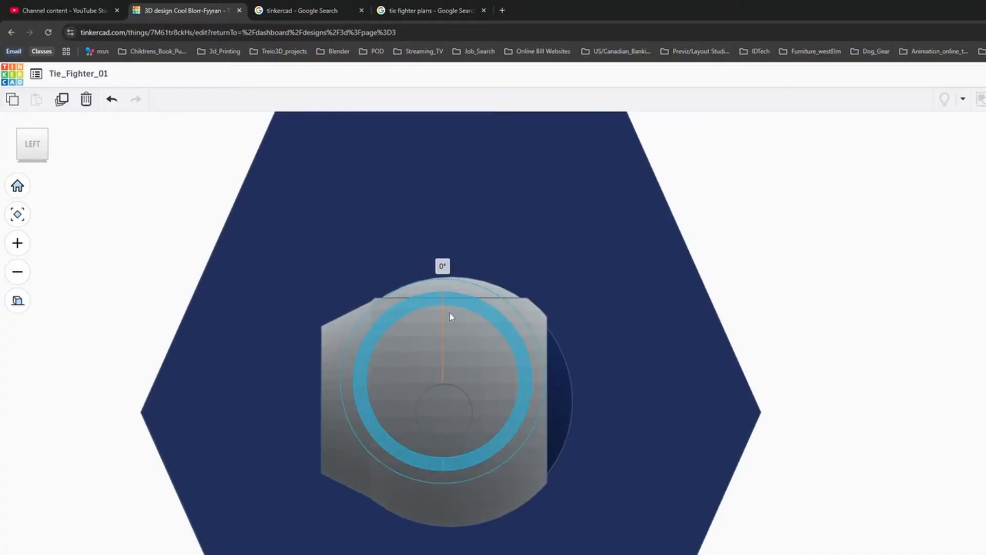
pyautogui.moveTo(450, 316); pyautogui.dragTo(451, 443)
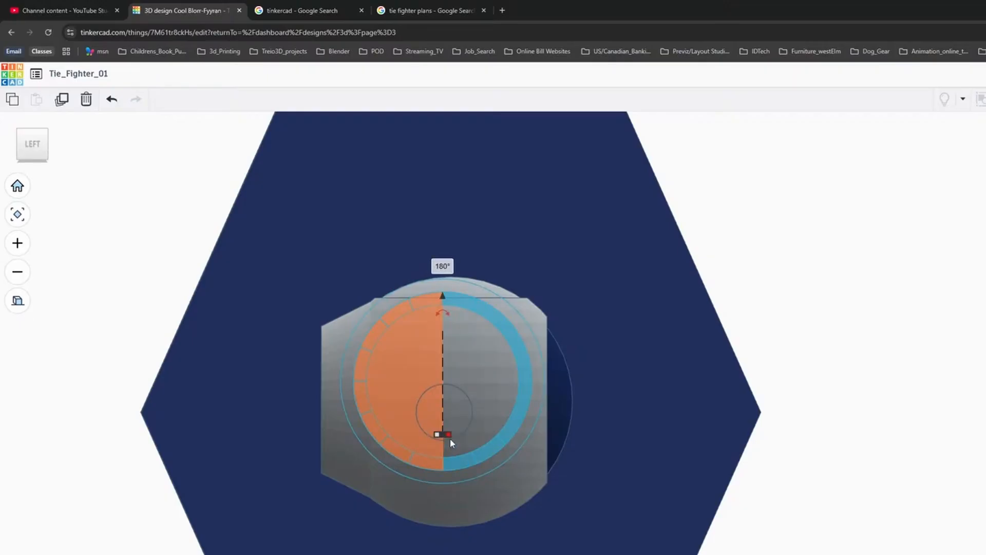
# Lower the rotated copy to the underside of the pylon, check its fit, and remove the copy.
pyautogui.moveTo(839, 356); pyautogui.dragTo(493, 349, button='right')
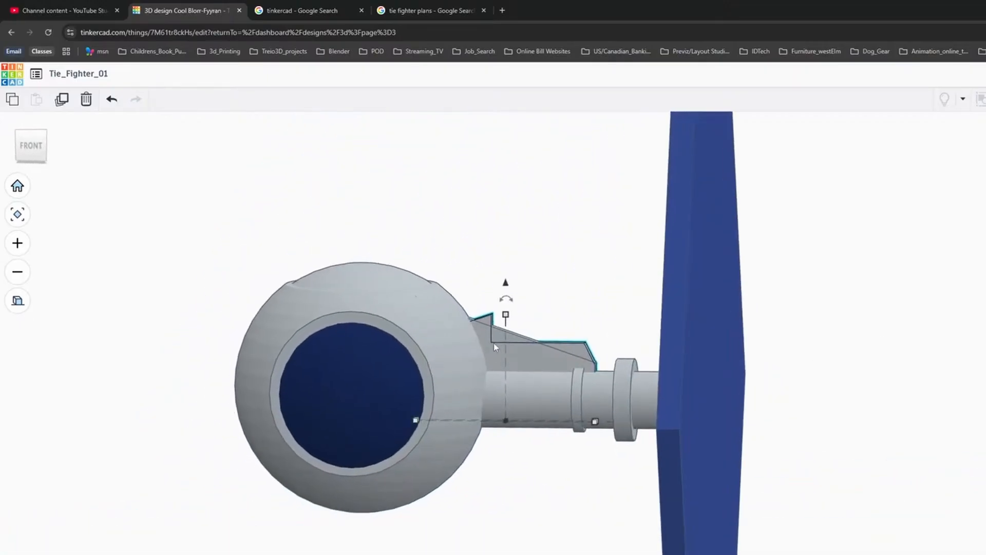
pyautogui.moveTo(506, 283); pyautogui.dragTo(506, 340)
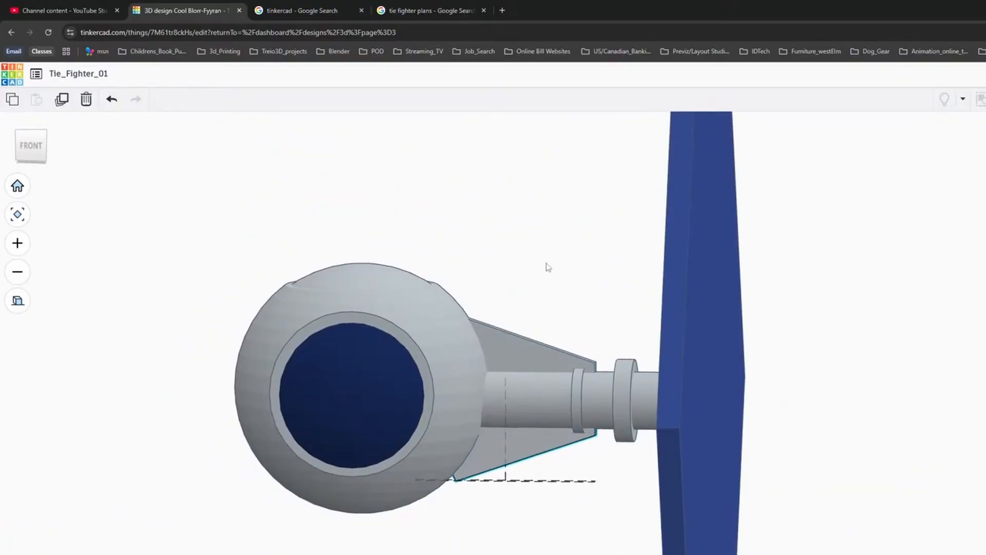
pyautogui.moveTo(547, 267); pyautogui.dragTo(581, 270, button='right')
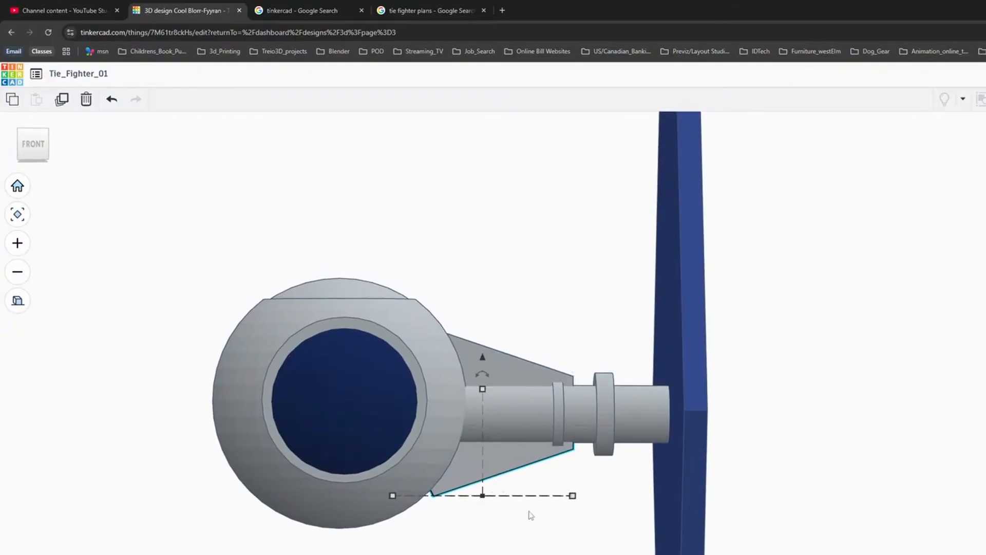
pyautogui.click(515, 471)
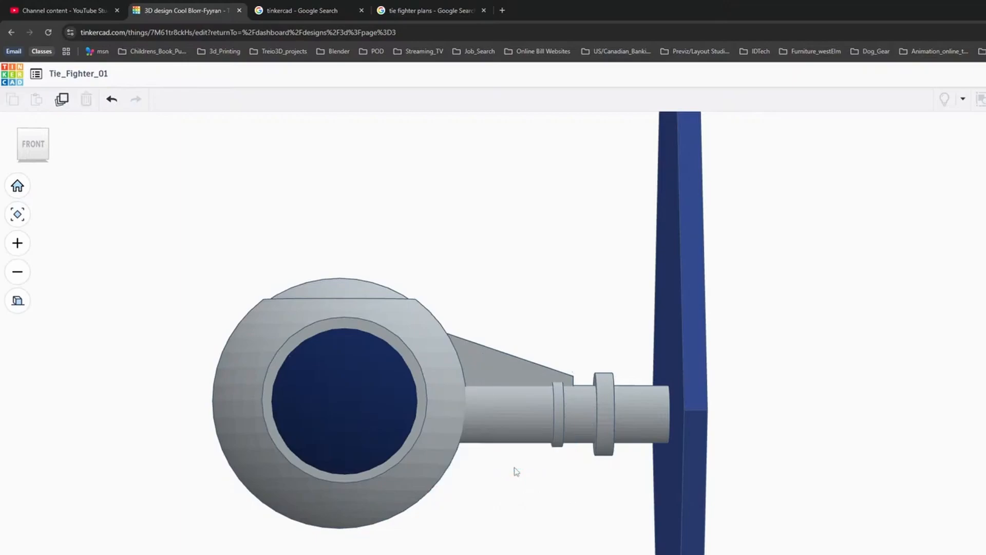
# Try mirroring the remaining sloped support vertically in the front view, and undo the flip.
pyautogui.click(506, 365)
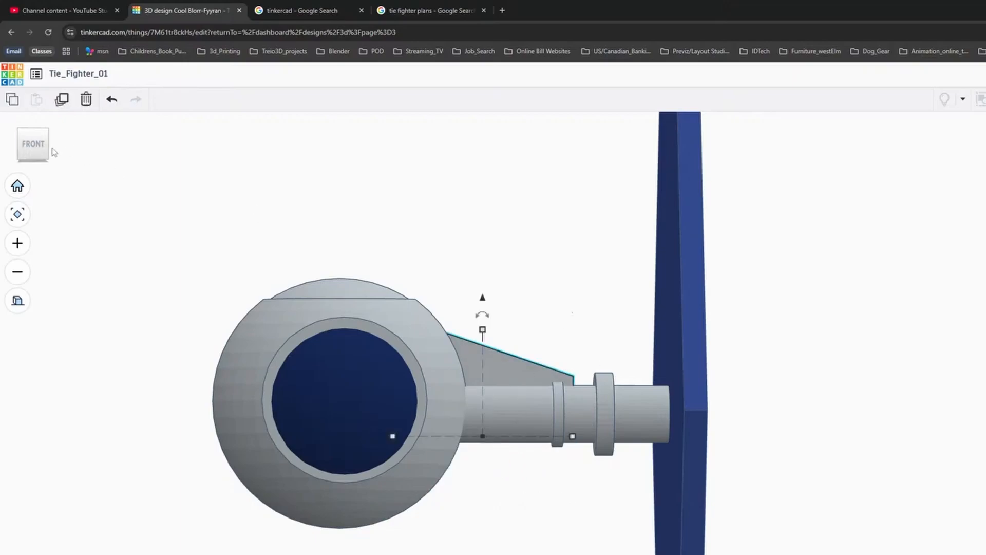
pyautogui.click(33, 144)
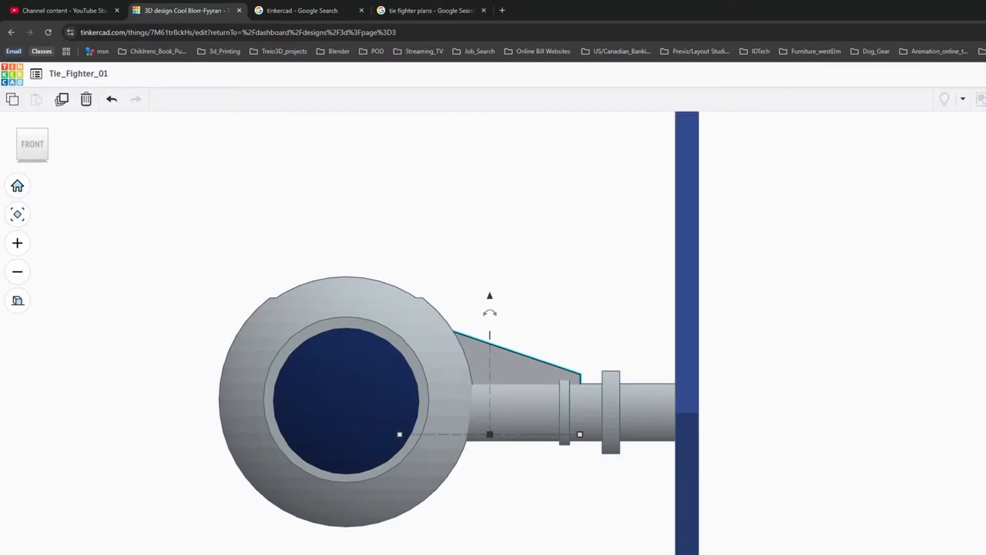
pyautogui.scroll(1, 593, 381)
pyautogui.click(592, 373)
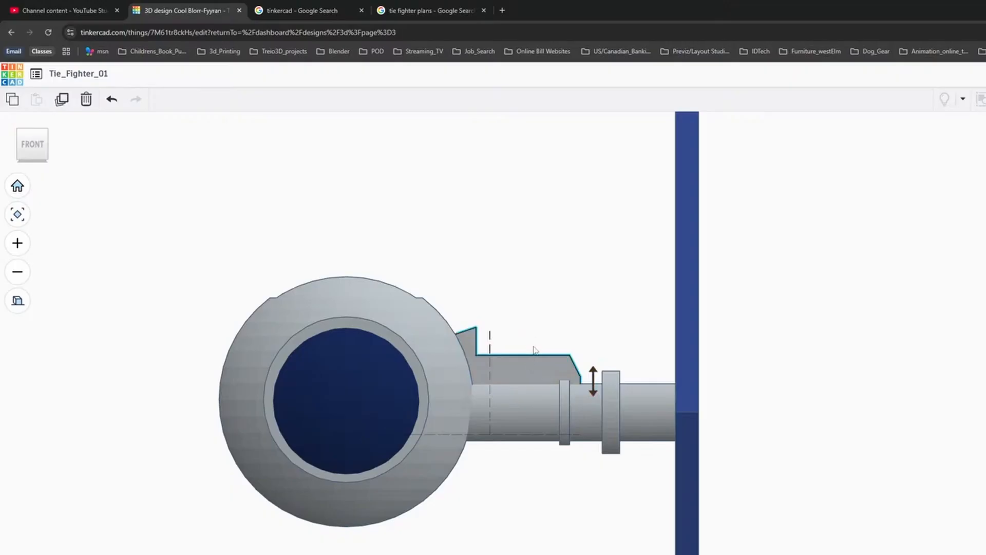
pyautogui.moveTo(533, 347); pyautogui.dragTo(541, 310, button='right')
pyautogui.moveTo(584, 353); pyautogui.dragTo(584, 366, button='right')
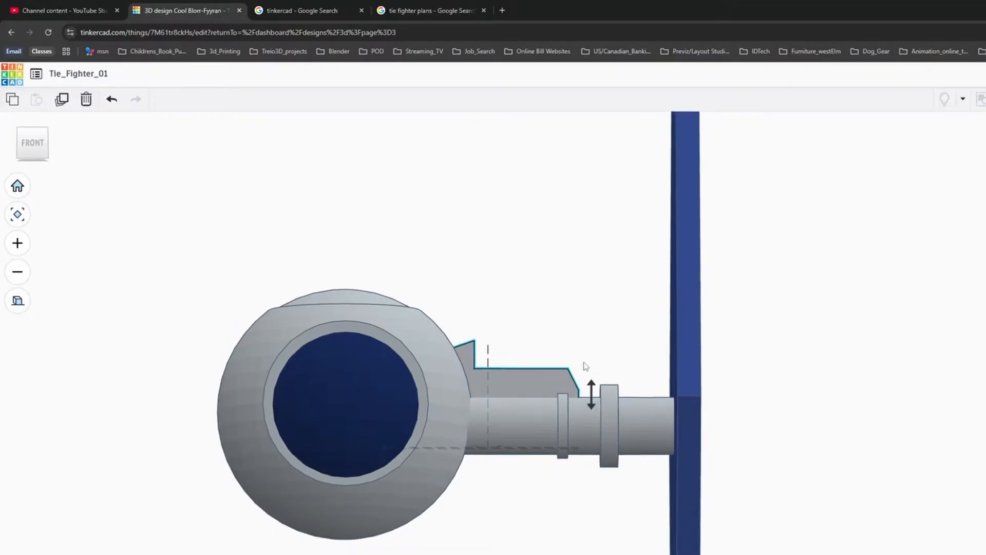
pyautogui.scroll(-2, 642, 359)
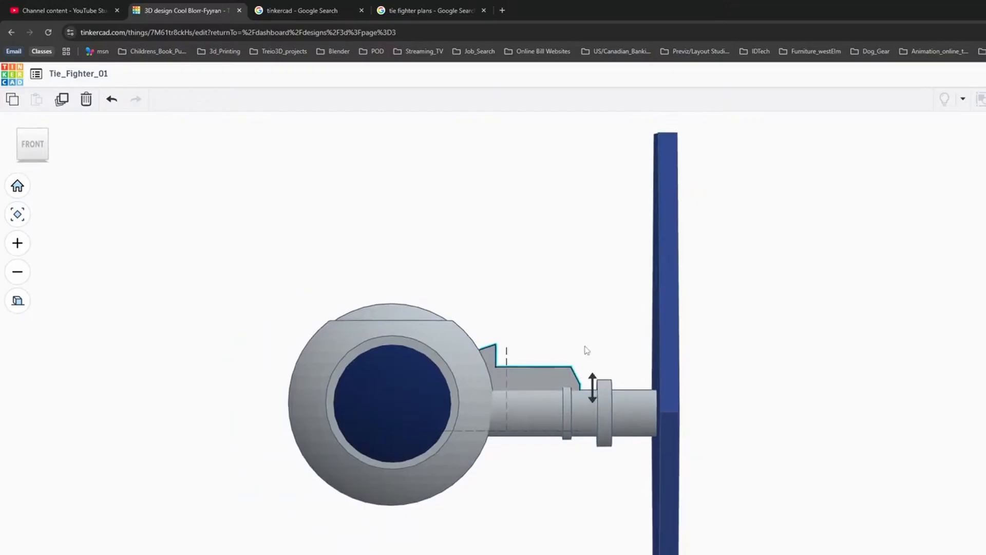
pyautogui.moveTo(587, 350); pyautogui.dragTo(621, 331, button='right')
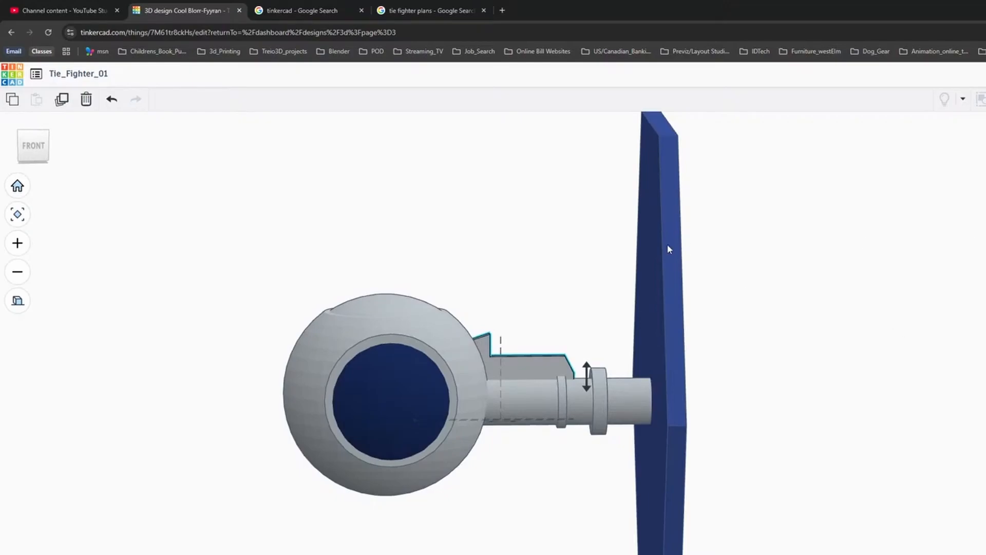
pyautogui.hotkey('ctrl', 'z')
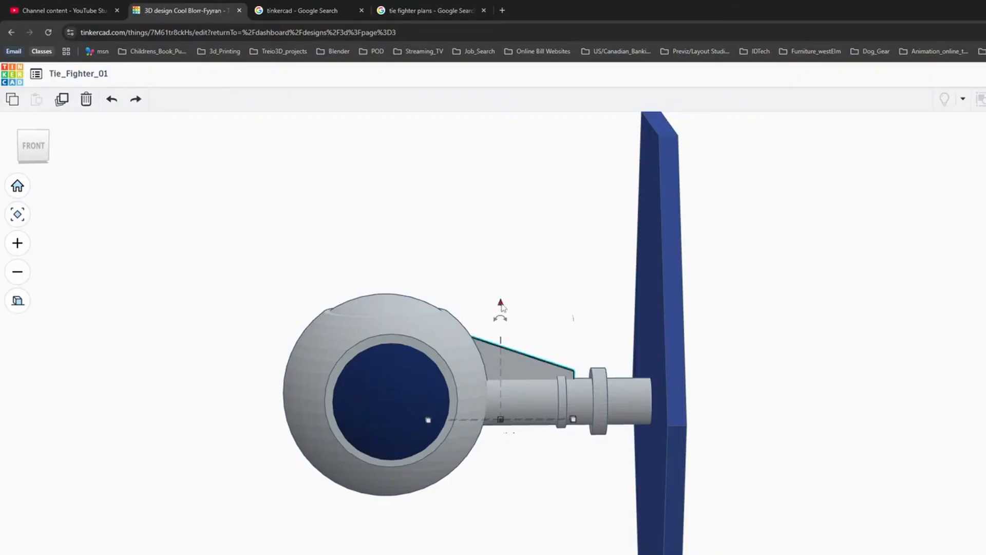
# Try lowering the sloped support to the underside of the pylon, and undo the move.
pyautogui.moveTo(502, 306); pyautogui.dragTo(509, 366)
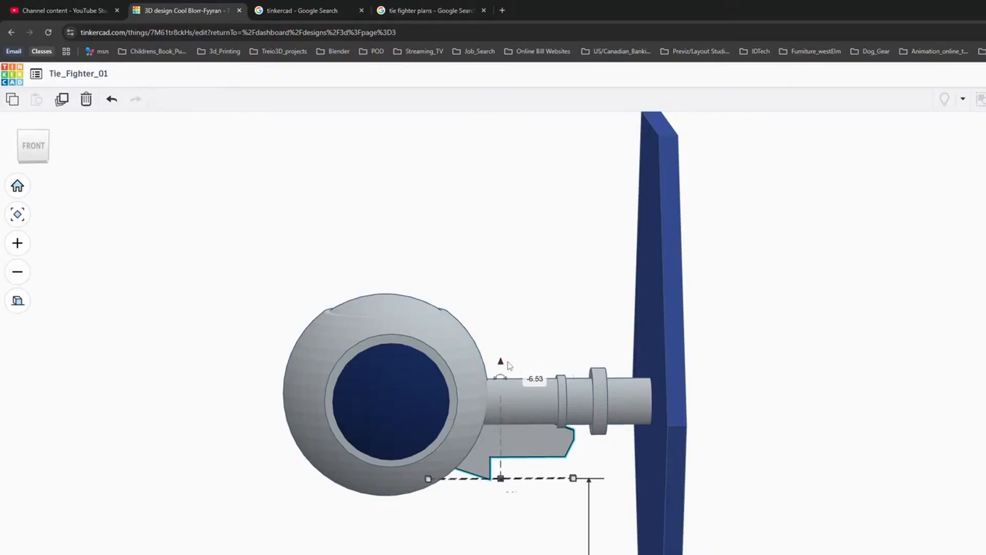
pyautogui.hotkey('ctrl', 'z')
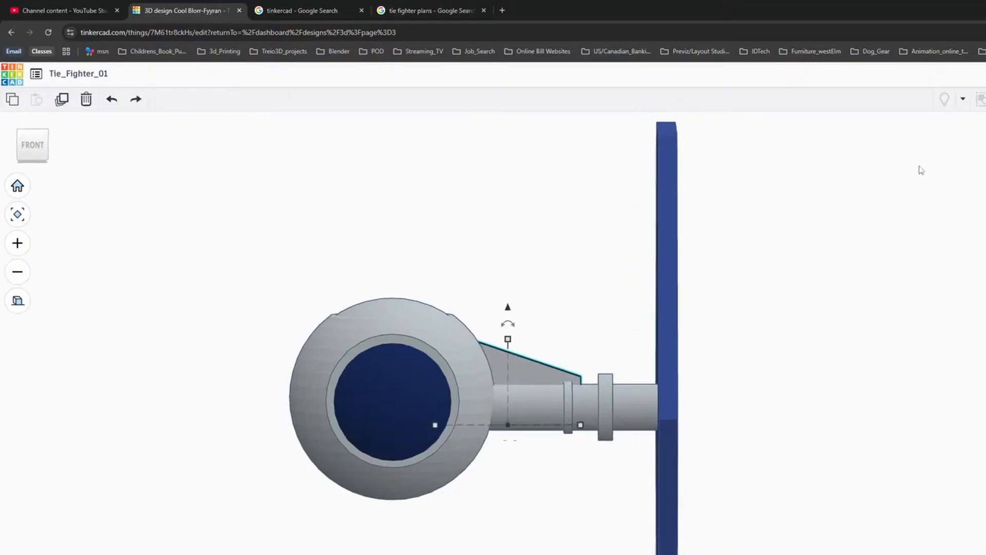
# Duplicate the sloped support above the pylon and rotate the copy 180° in the left view so it is upside down.
pyautogui.click(64, 103)
pyautogui.moveTo(267, 273); pyautogui.dragTo(516, 254, button='right')
pyautogui.click(15, 146)
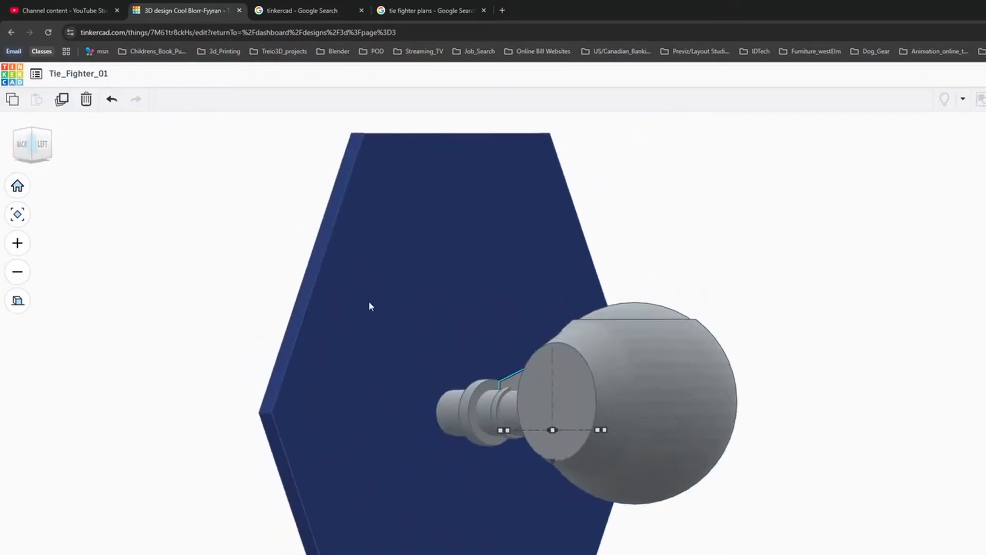
pyautogui.click(40, 153)
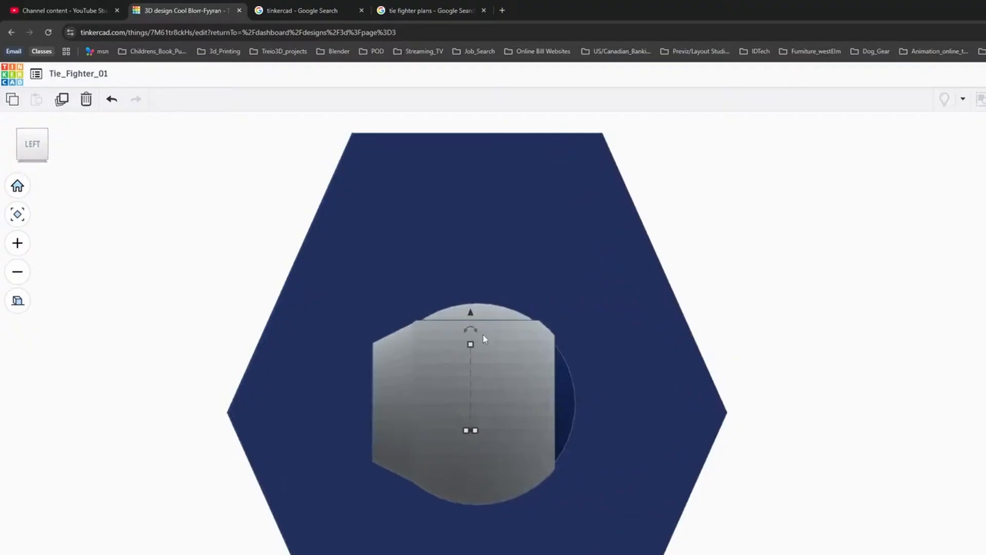
pyautogui.moveTo(476, 329); pyautogui.dragTo(472, 436)
pyautogui.moveTo(726, 308); pyautogui.dragTo(259, 210, button='right')
# Lower the upside-down copy in the front view until its slope mirrors the upper support beneath the pylon.
pyautogui.click(32, 144)
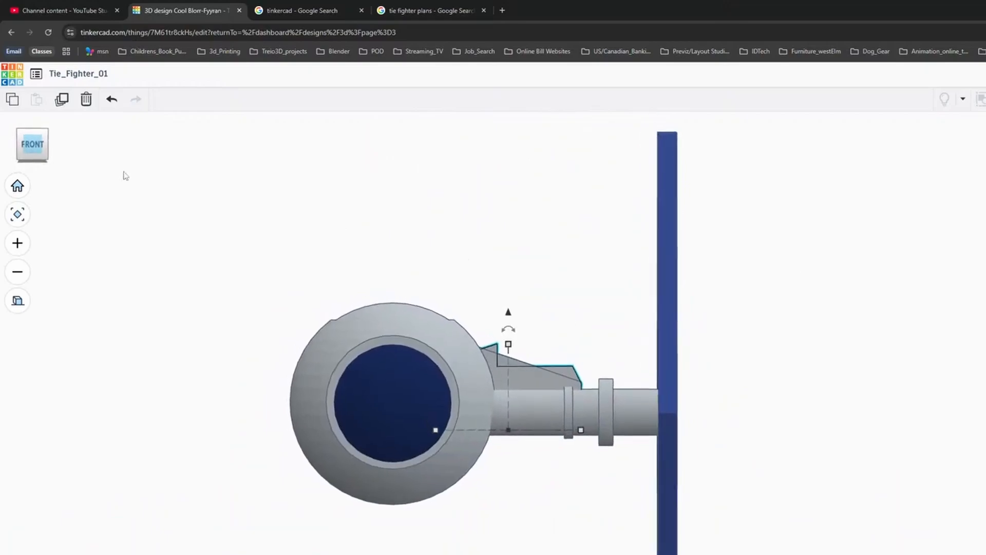
pyautogui.moveTo(509, 466); pyautogui.dragTo(515, 515)
pyautogui.click(514, 517)
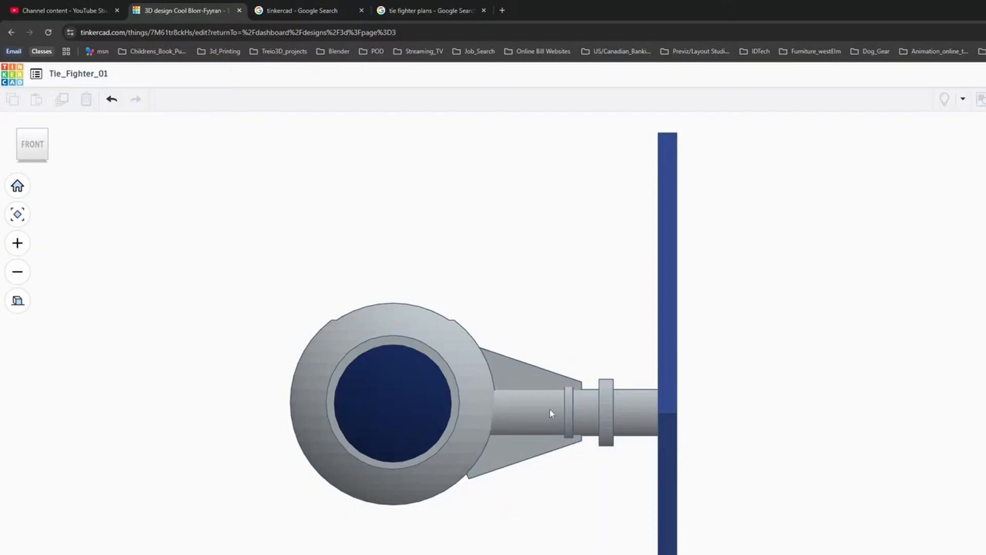
# Shift the upper and lower sloped supports together three nudges toward the pod.
pyautogui.click(522, 379)
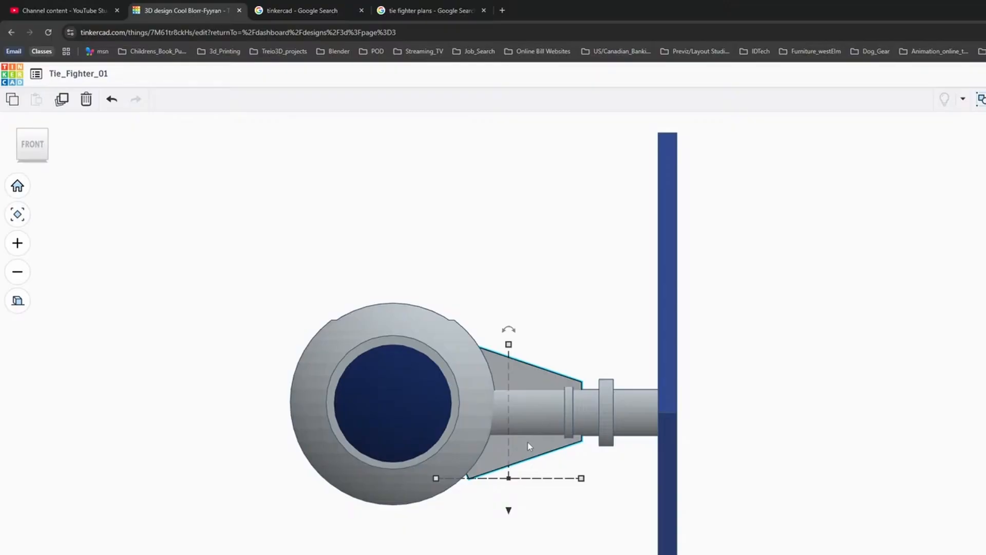
pyautogui.press('Left')
pyautogui.press('Left')
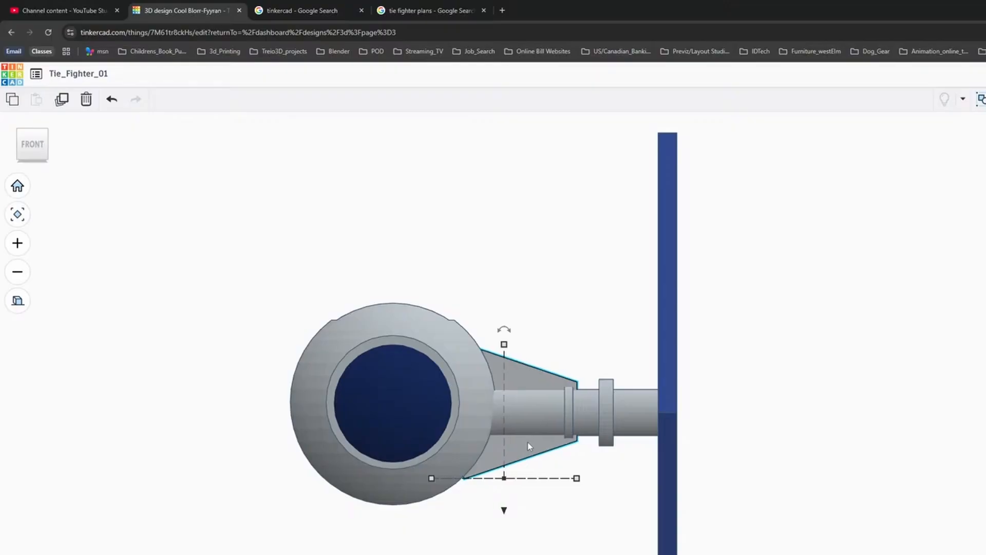
pyautogui.press('Left')
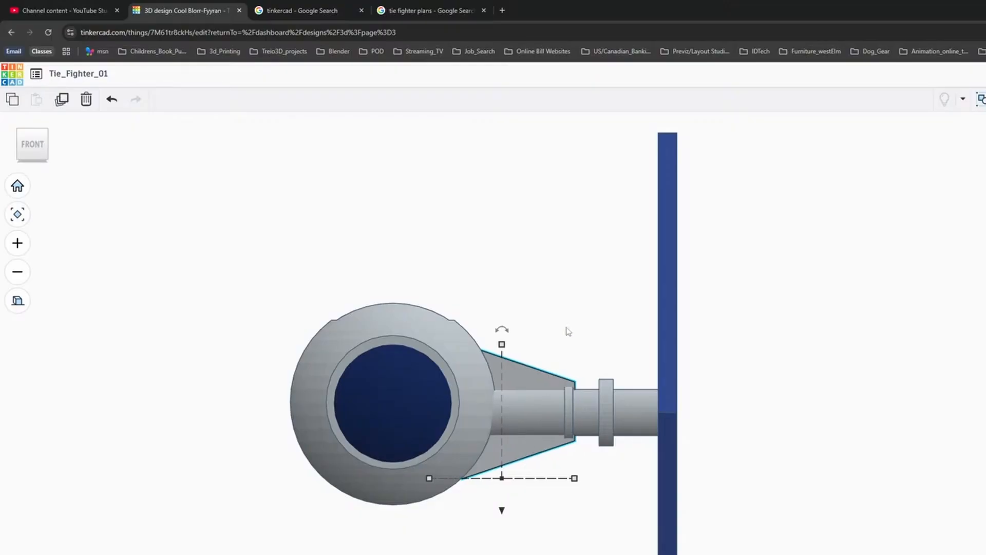
# Shift the thin ring on the pylon three nudges toward the pod so the support ends extend past it.
pyautogui.moveTo(569, 311)
pyautogui.mouseDown(button='right')
pyautogui.moveTo(582, 315)
pyautogui.moveTo(493, 320)
pyautogui.moveTo(480, 403)
pyautogui.moveTo(545, 452)
pyautogui.moveTo(572, 362)
pyautogui.moveTo(683, 330)
pyautogui.moveTo(550, 319)
pyautogui.moveTo(579, 327)
pyautogui.mouseUp(button='right')
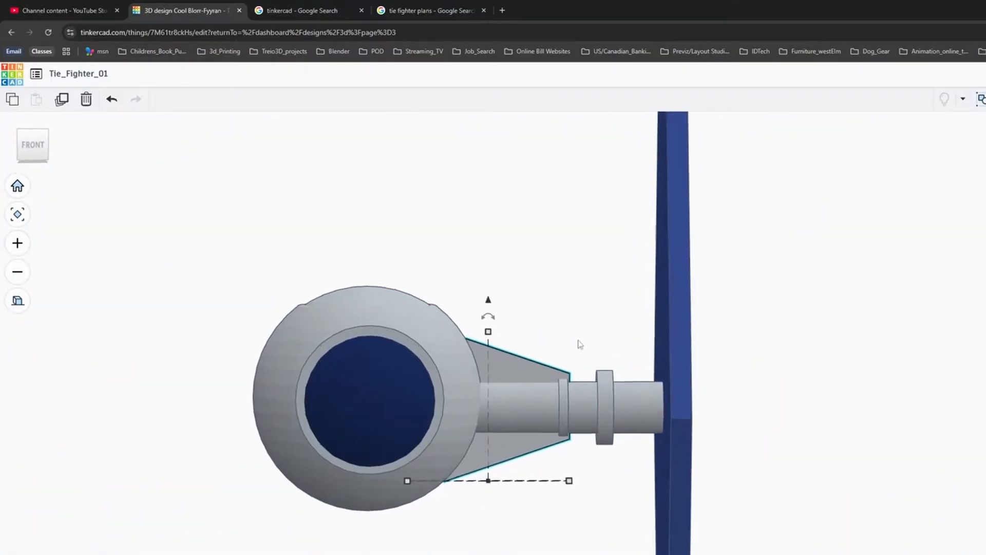
pyautogui.scroll(2, 579, 341)
pyautogui.click(559, 402)
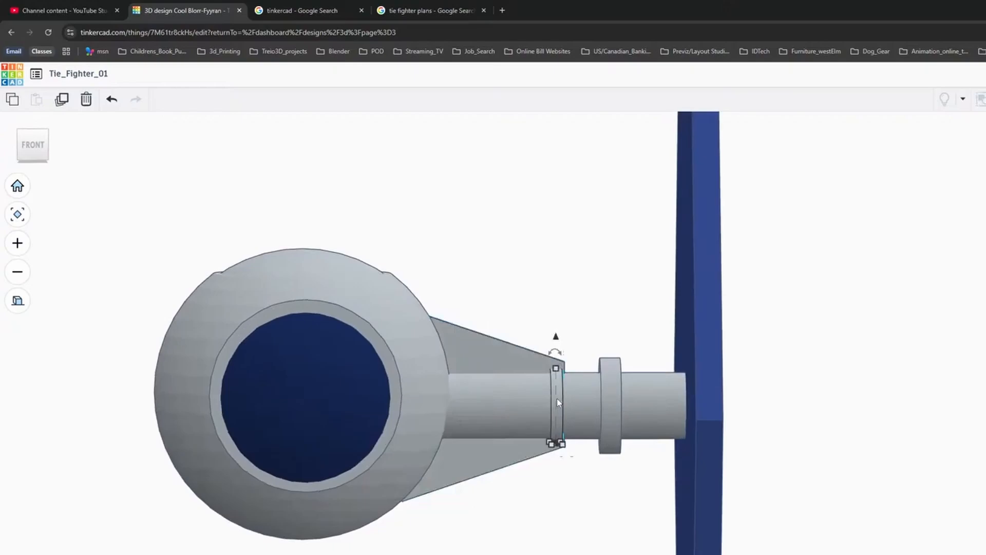
pyautogui.click(32, 144)
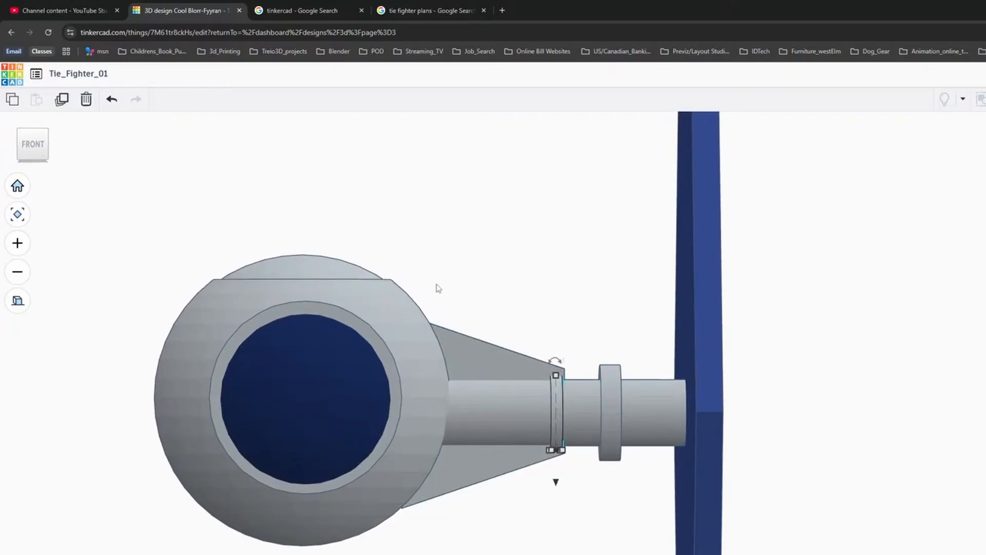
pyautogui.press('Left')
pyautogui.press('Left')
pyautogui.press('Left')
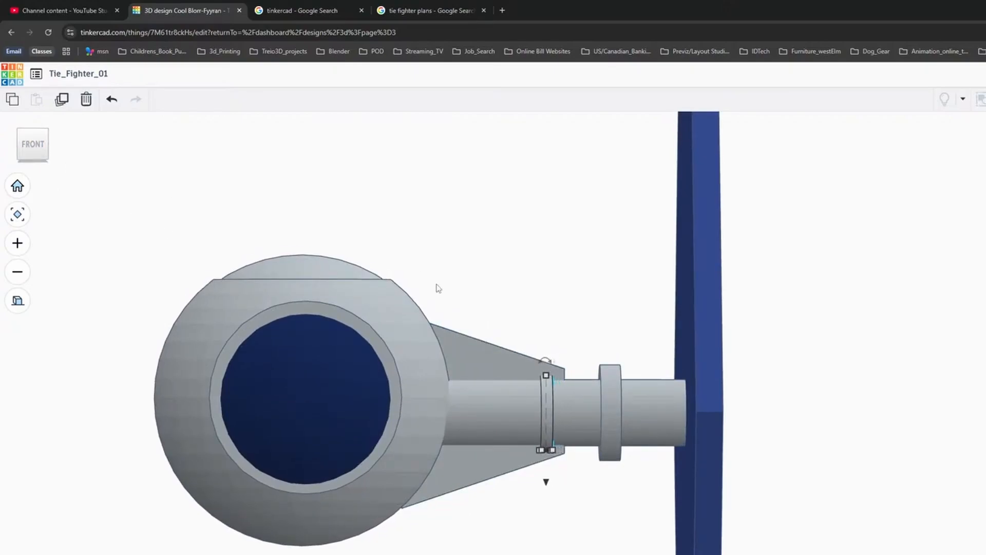
pyautogui.scroll(-5, 462, 264)
pyautogui.moveTo(519, 283); pyautogui.dragTo(527, 319, button='right')
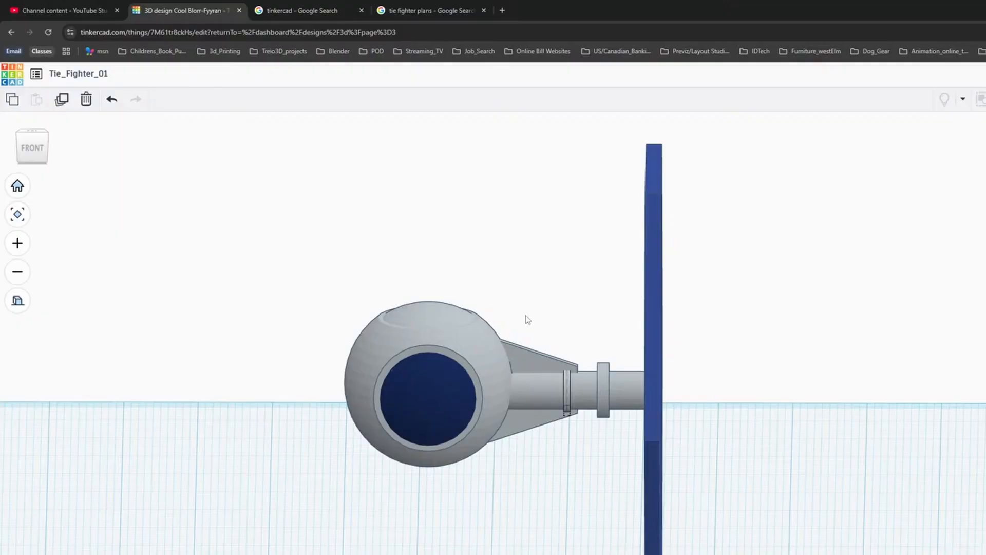
pyautogui.moveTo(527, 319); pyautogui.dragTo(637, 323, button='right')
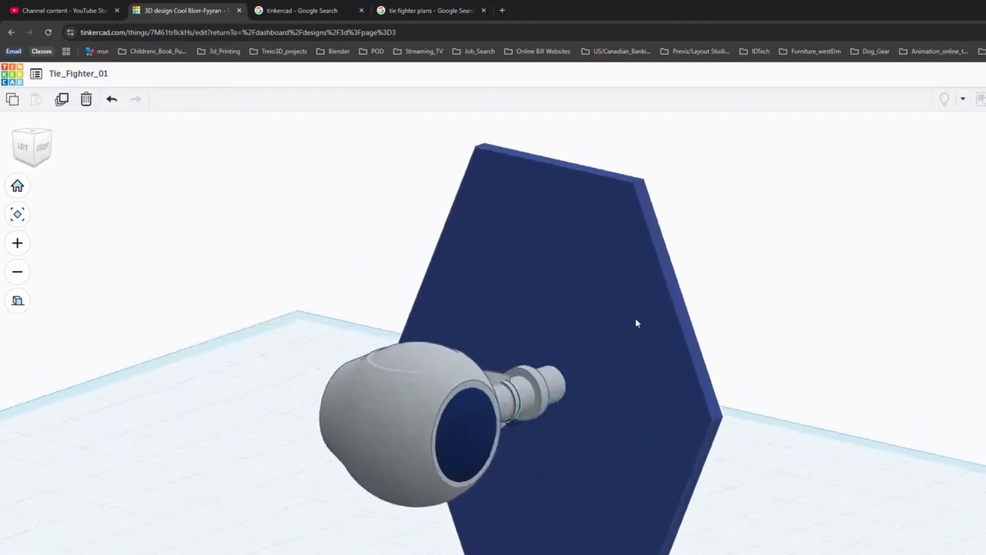